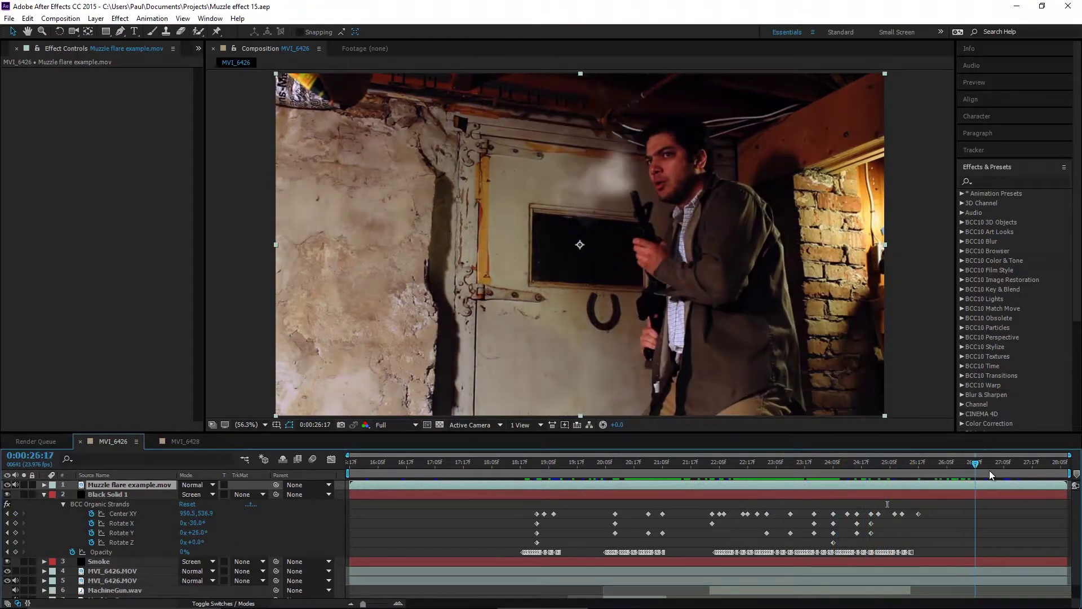
# Switch to the MVI_6428 composition and select the Null 3 layer
pyautogui.click(632, 463)
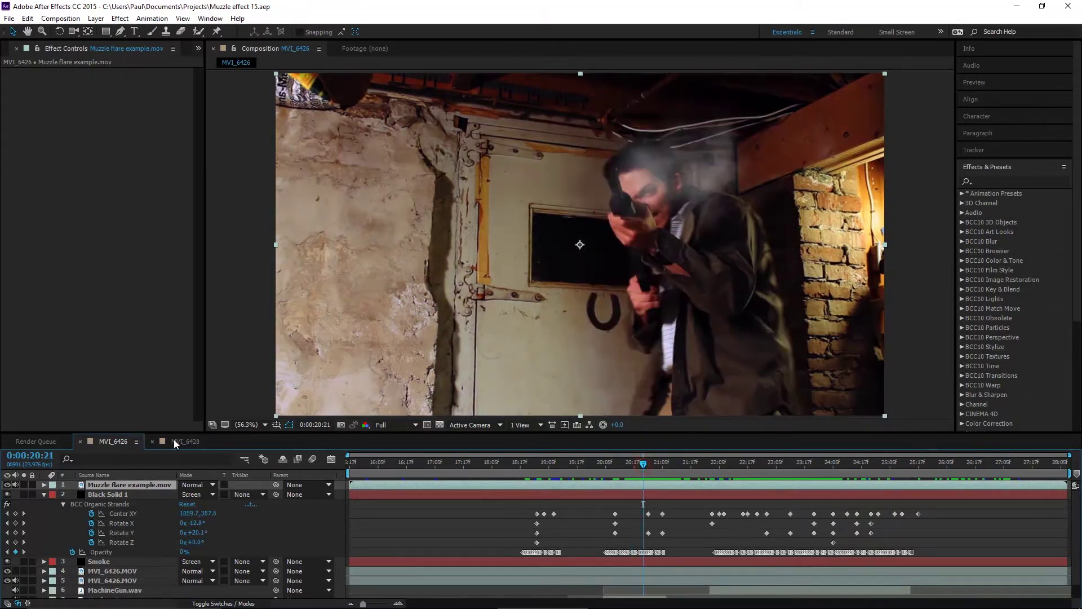
pyautogui.click(179, 440)
pyautogui.click(109, 503)
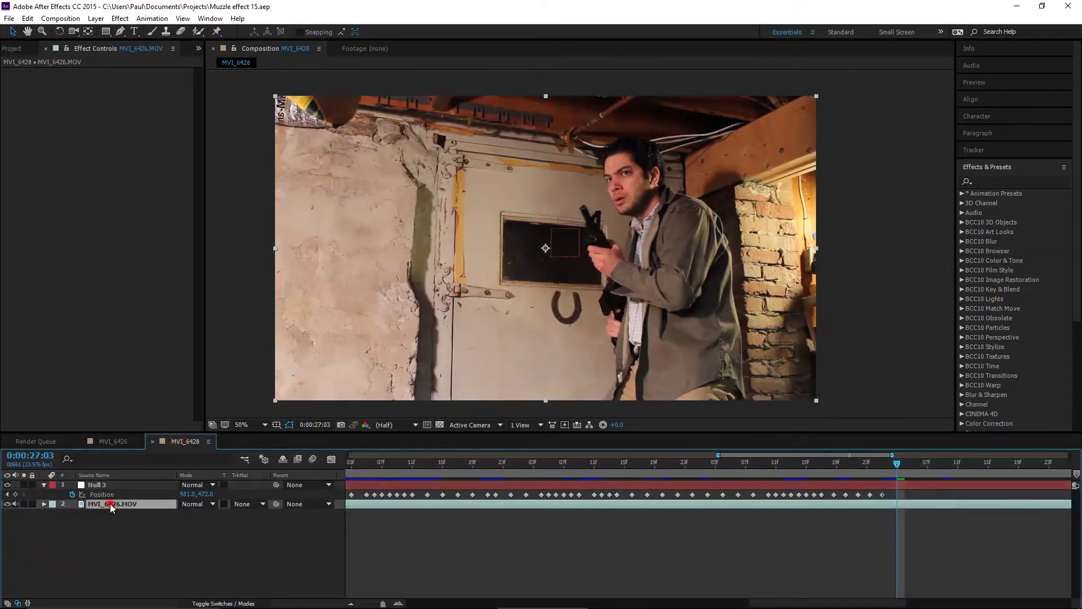
pyautogui.click(103, 485)
# Fit the timeline range around the Null 3 position keyframes and place the playhead at 0:00:18:14, where they begin
pyautogui.click(413, 461)
pyautogui.moveTo(386, 461); pyautogui.dragTo(473, 456)
pyautogui.moveTo(731, 455); pyautogui.dragTo(939, 455)
pyautogui.moveTo(544, 455); pyautogui.dragTo(411, 455)
pyautogui.moveTo(939, 454); pyautogui.dragTo(982, 455)
pyautogui.moveTo(455, 462); pyautogui.dragTo(438, 464)
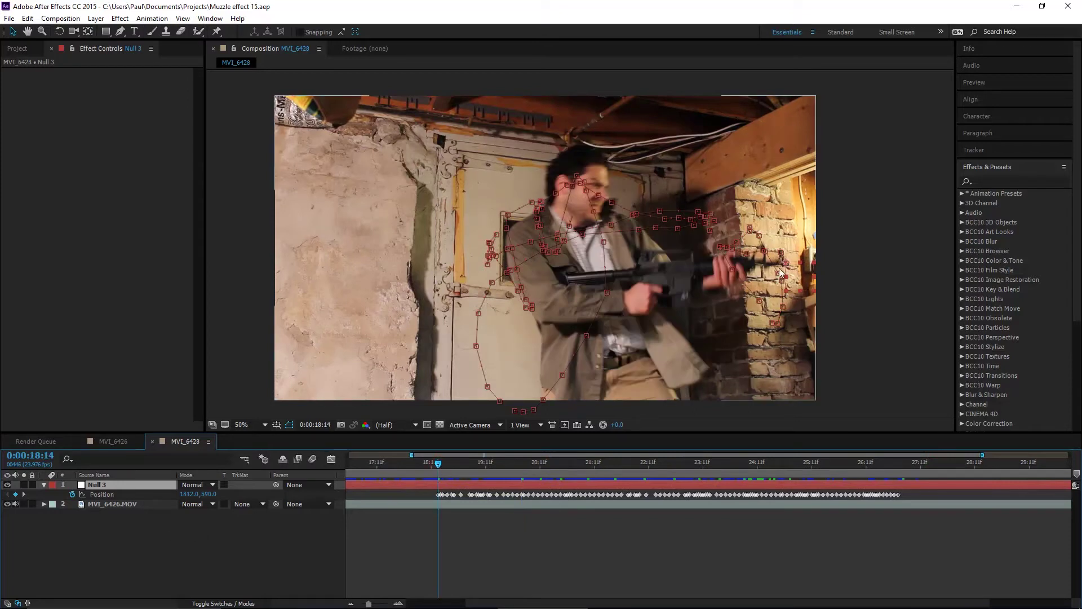
# Create a new solid layer named Flare in the composition
pyautogui.rightClick(181, 520)
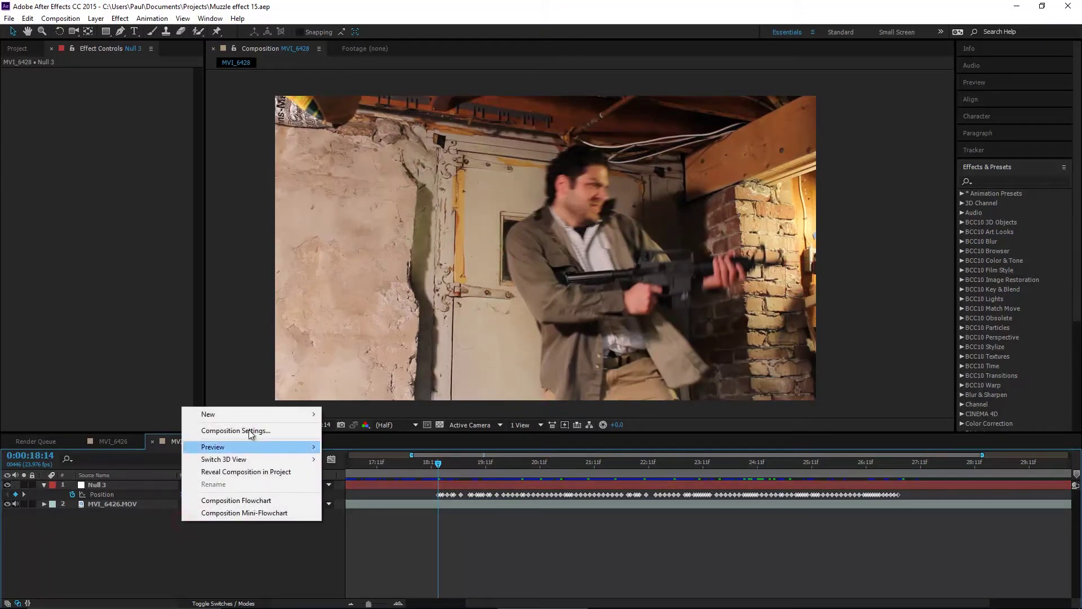
pyautogui.moveTo(263, 414)
pyautogui.click(347, 442)
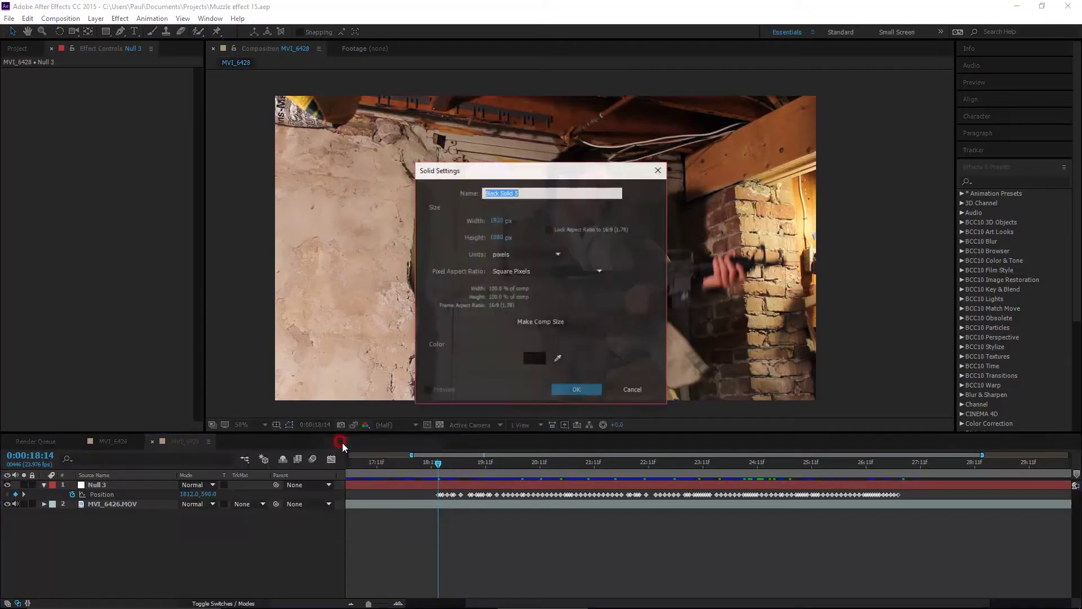
pyautogui.write('Flare')
pyautogui.press('Return')
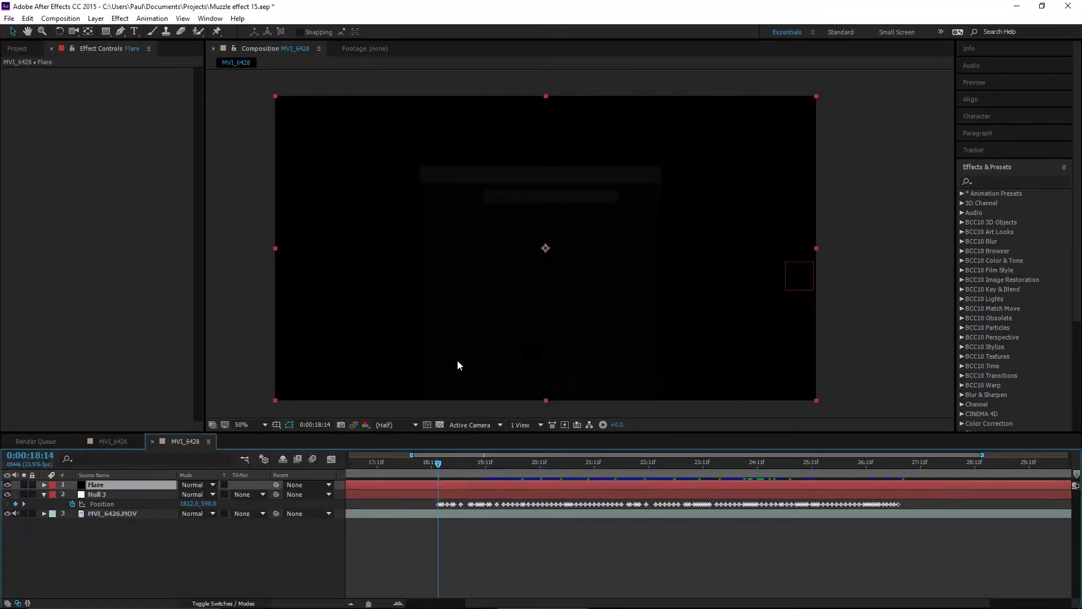
# Apply the BCC Organic Strands effect from BCC10 Particles to the Flare layer and preview its animation over the footage
pyautogui.click(962, 327)
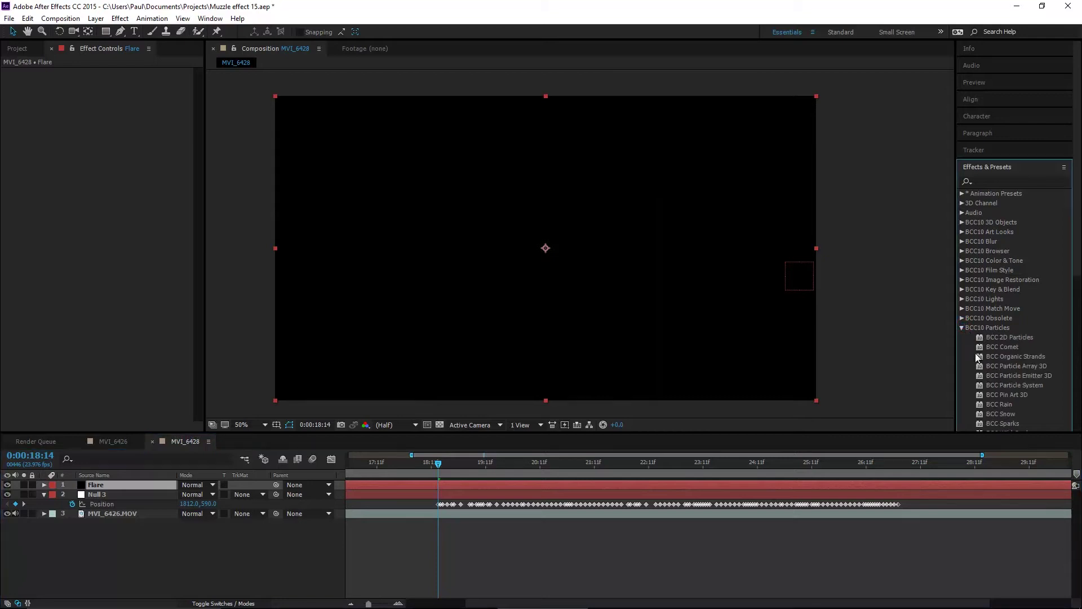
pyautogui.moveTo(1009, 357); pyautogui.dragTo(507, 485)
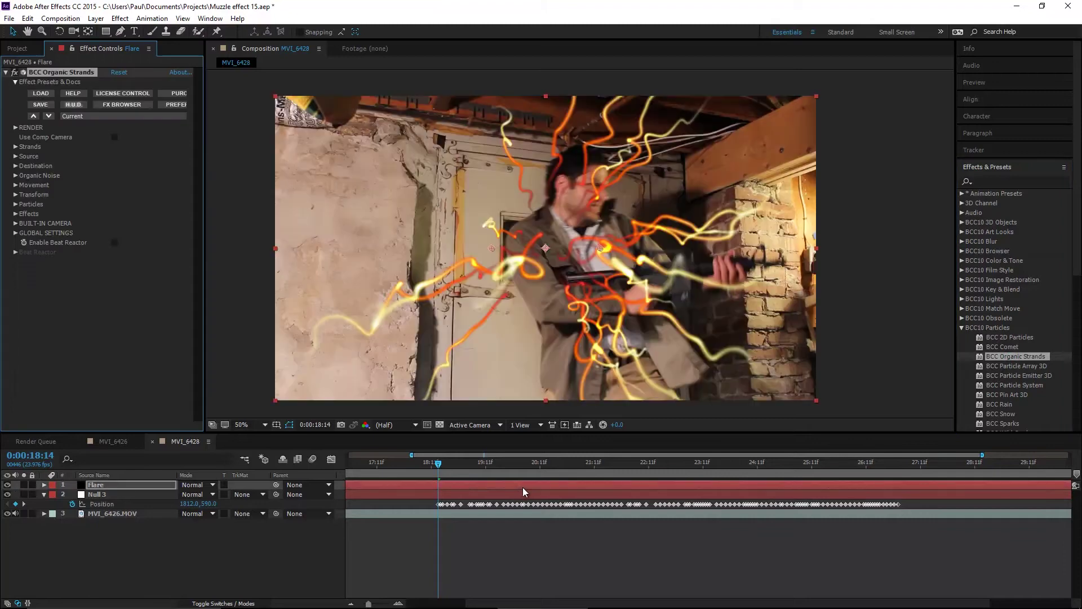
pyautogui.click(451, 462)
pyautogui.press('space')
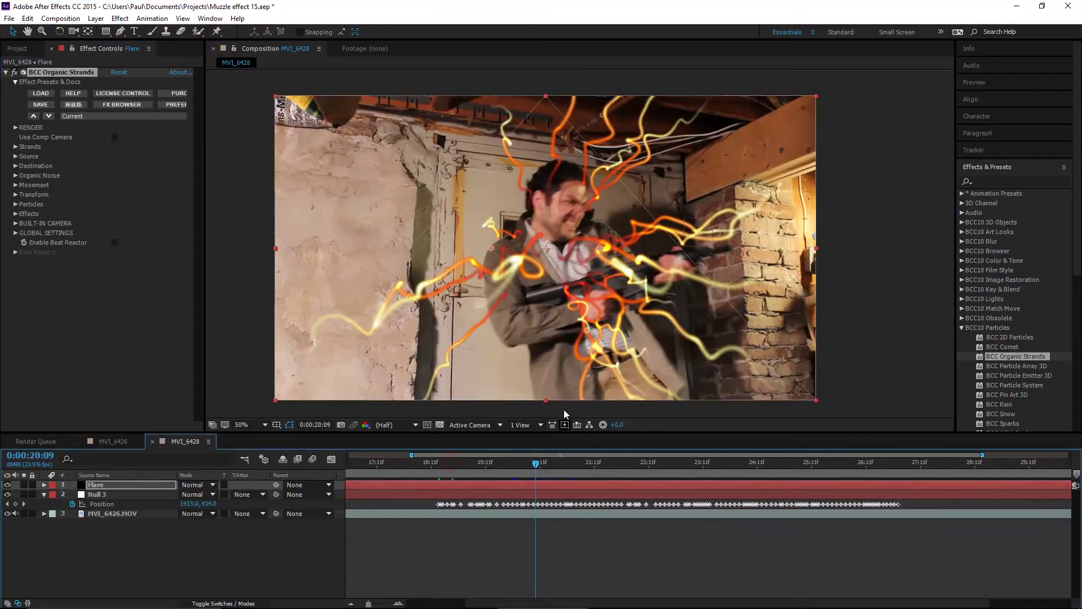
pyautogui.moveTo(556, 463); pyautogui.dragTo(626, 467)
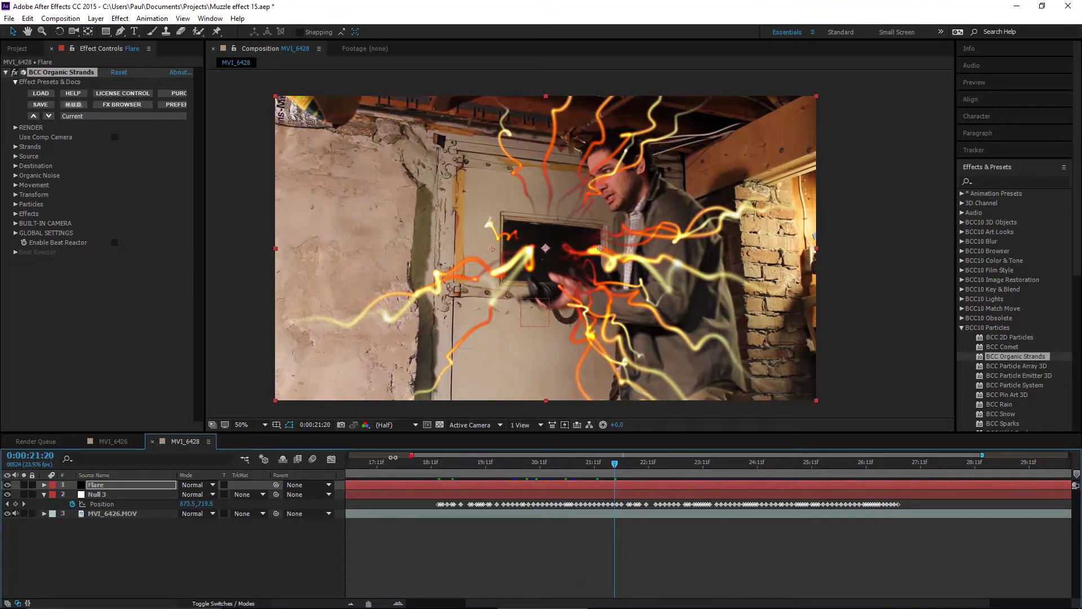
# Solo the Flare layer and set the source shape of its organic strands to Point
pyautogui.click(25, 485)
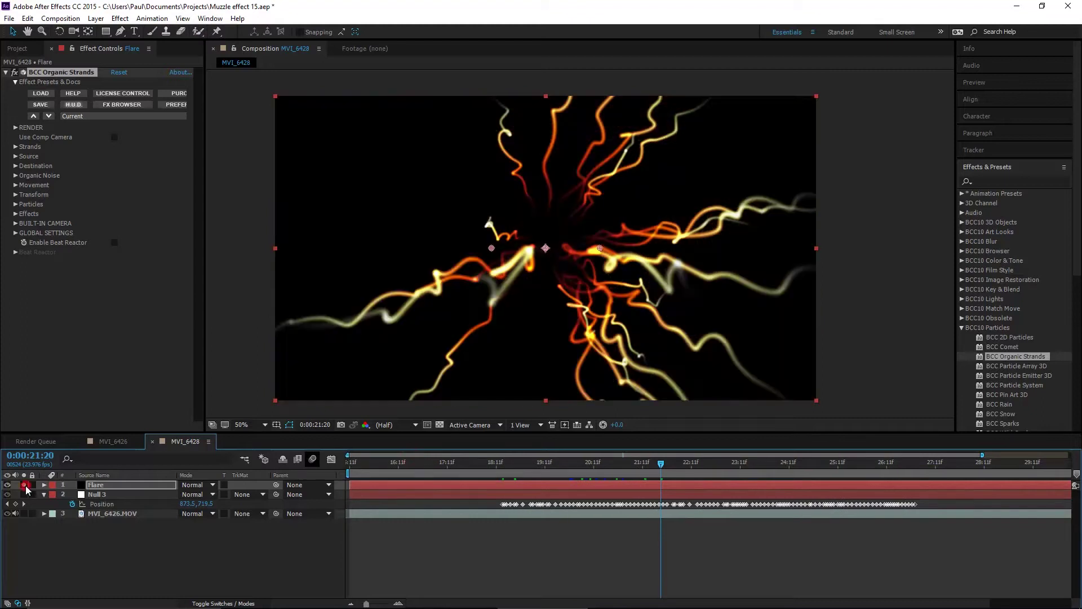
pyautogui.moveTo(484, 463); pyautogui.dragTo(530, 466)
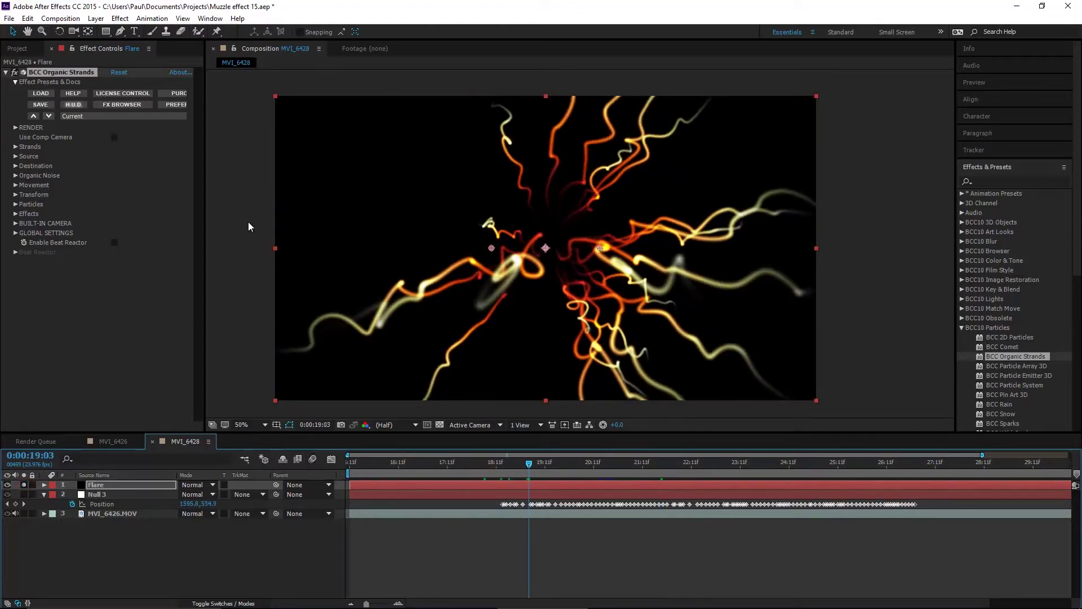
pyautogui.click(15, 156)
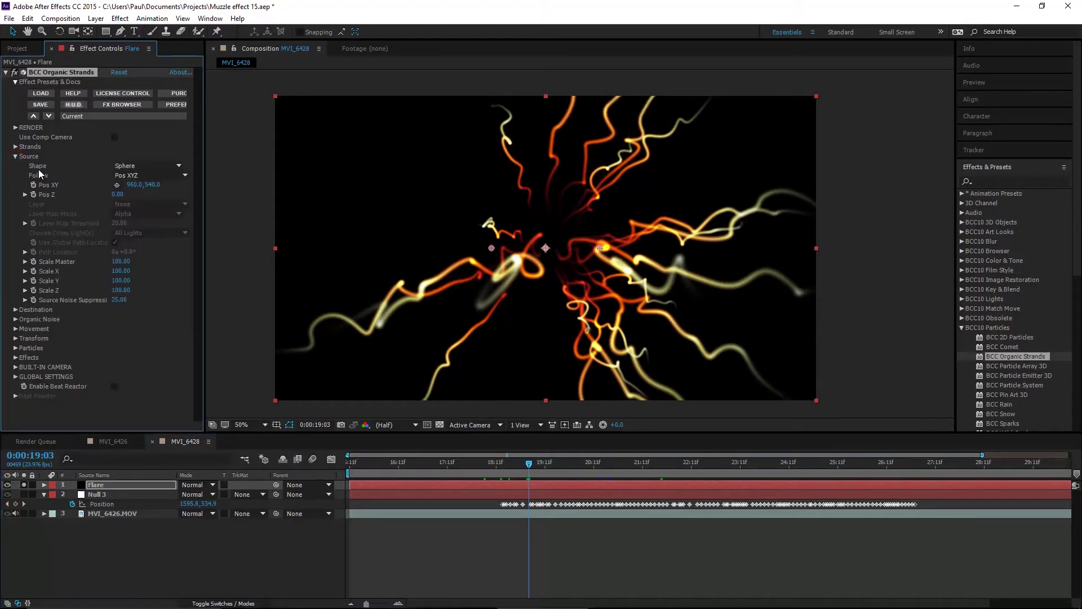
pyautogui.click(145, 165)
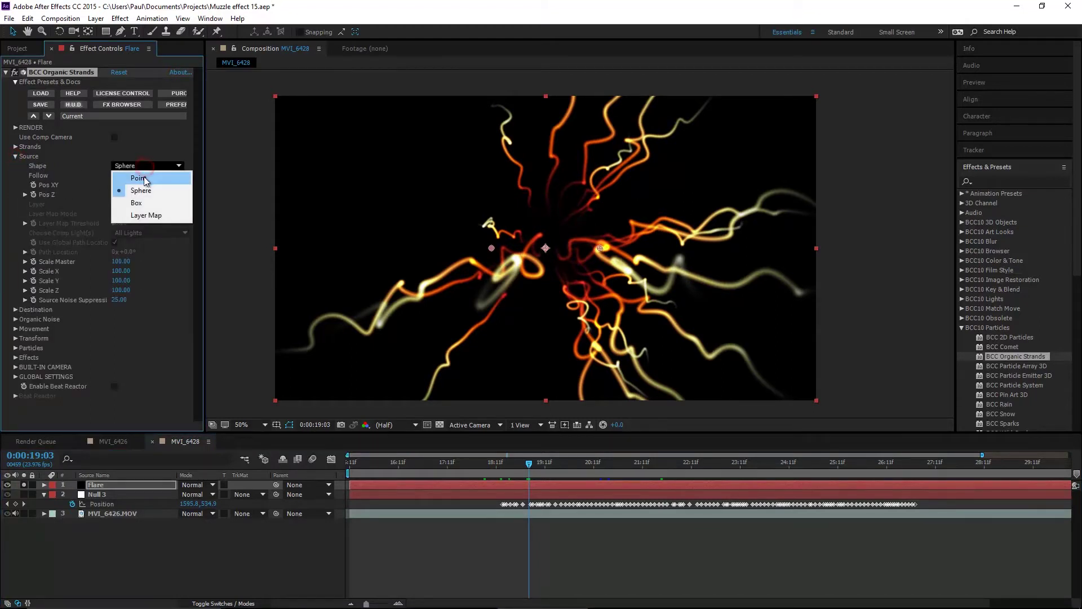
pyautogui.click(144, 179)
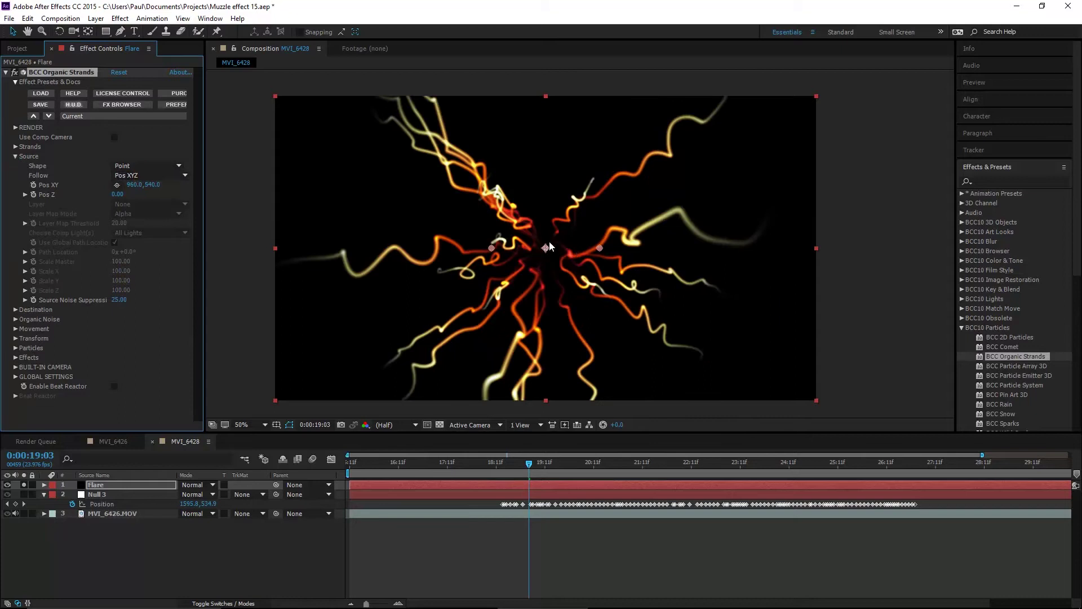
pyautogui.click(15, 158)
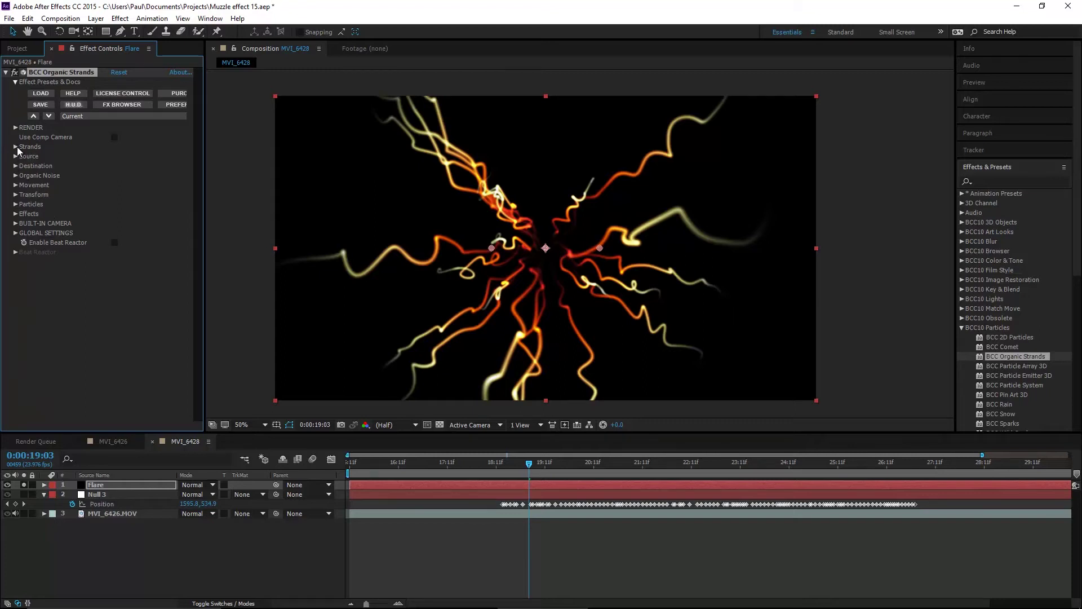
# Set the strands' Count to 51 and Direction to Right, and preview the animation
pyautogui.click(15, 147)
pyautogui.moveTo(119, 156); pyautogui.dragTo(133, 159)
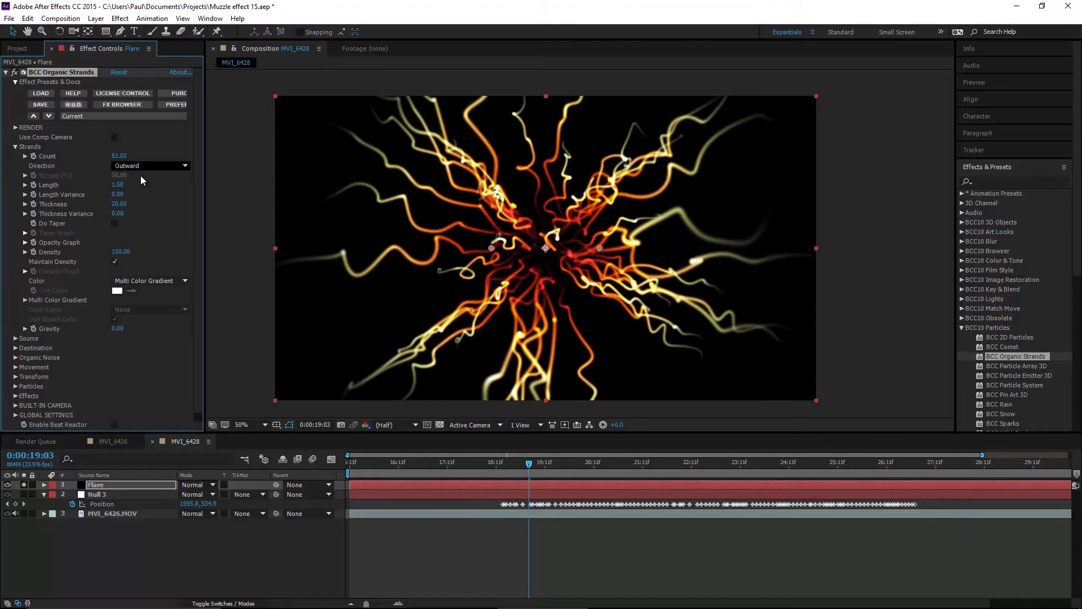
pyautogui.click(135, 167)
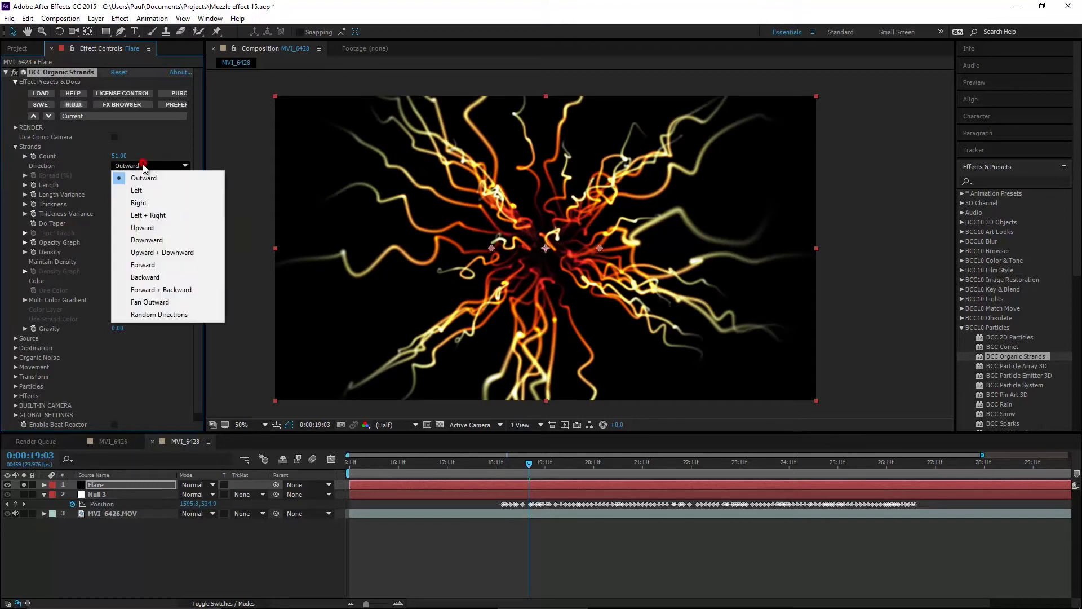
pyautogui.click(163, 204)
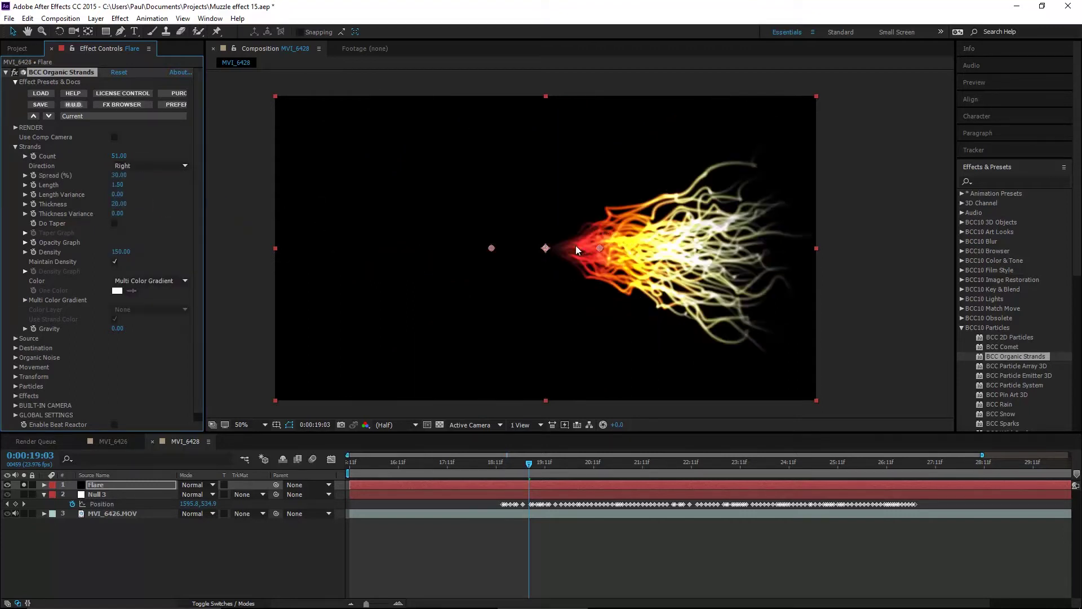
pyautogui.click(532, 463)
pyautogui.press('space')
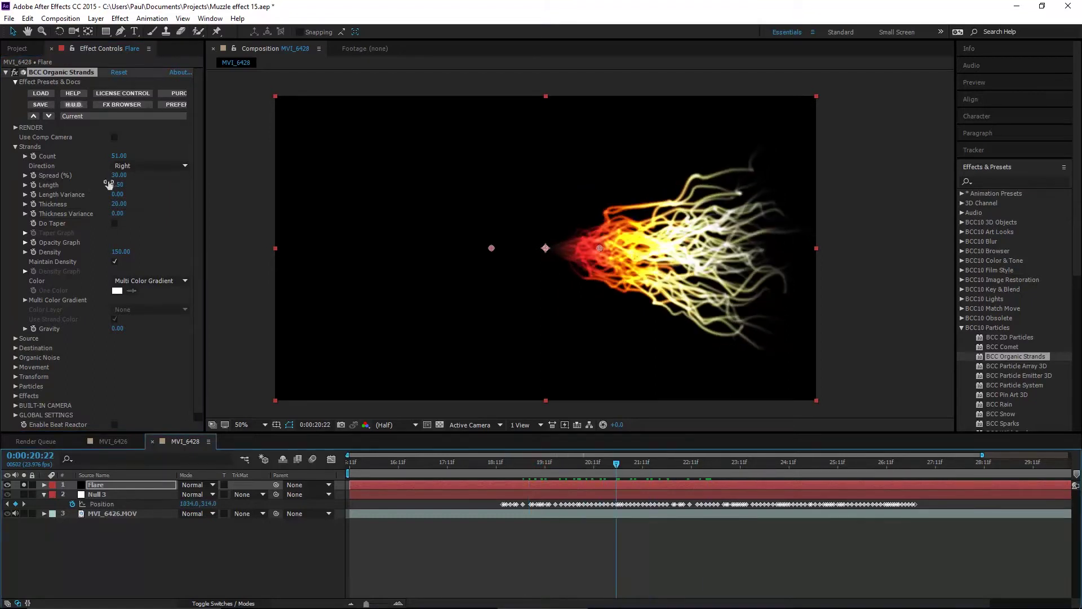
# Set the strands' Spread to 20% and Length to 1.10, and compare the flare with the footage at 0:00:18:18
pyautogui.moveTo(120, 176)
pyautogui.mouseDown()
pyautogui.moveTo(144, 190)
pyautogui.moveTo(110, 176)
pyautogui.mouseUp()
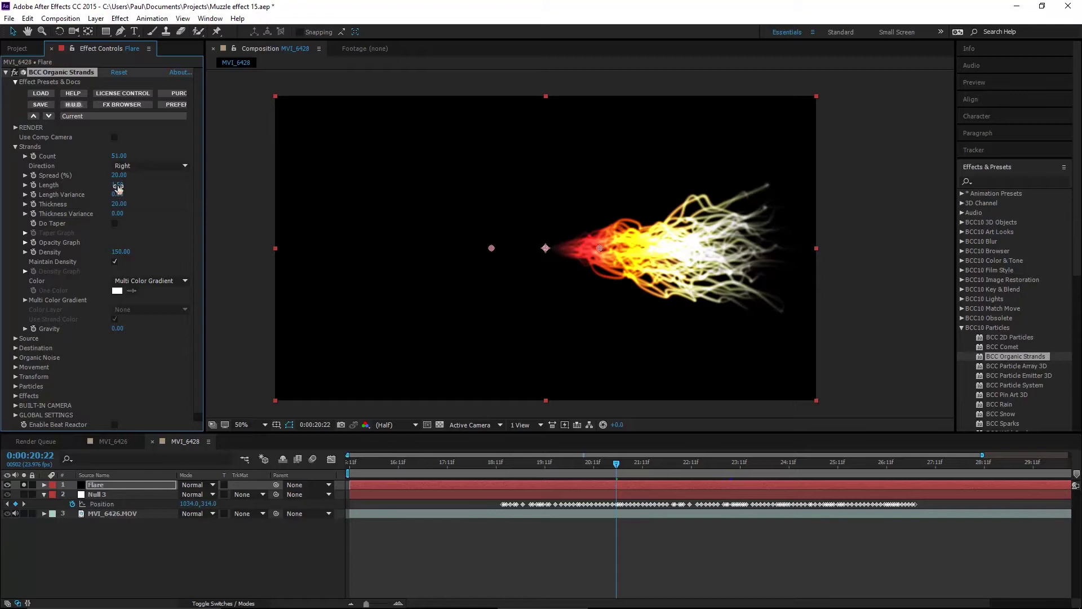
pyautogui.moveTo(119, 185); pyautogui.dragTo(118, 187)
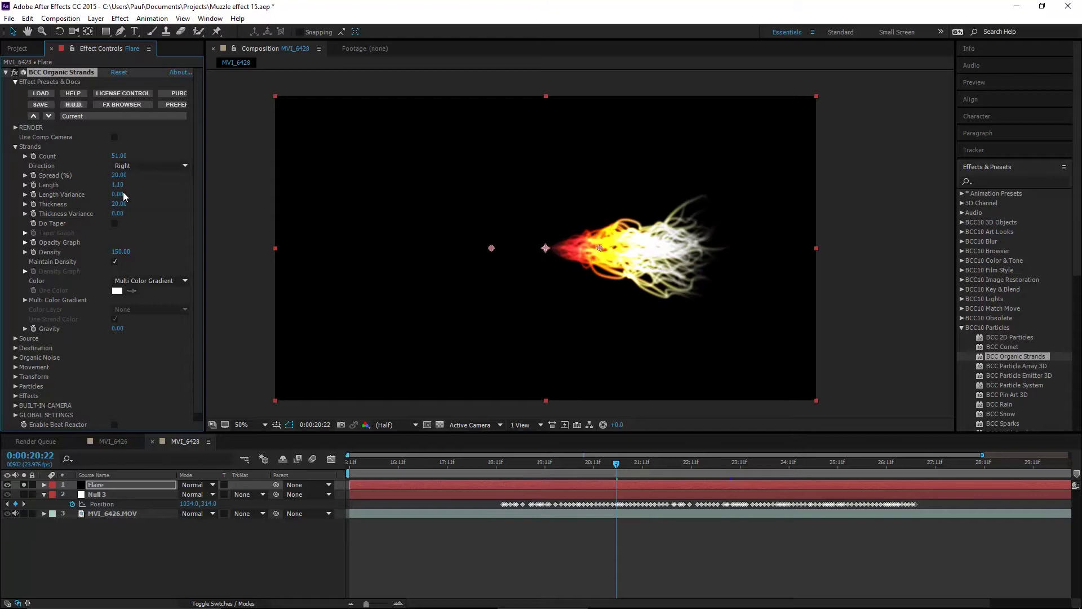
pyautogui.click(25, 485)
pyautogui.click(510, 465)
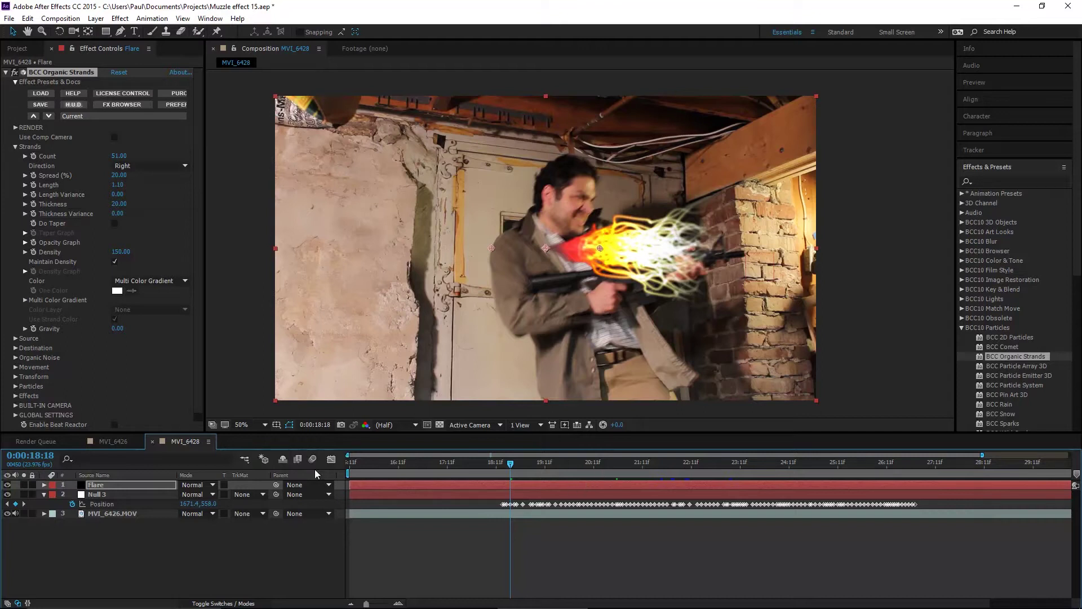
pyautogui.click(25, 485)
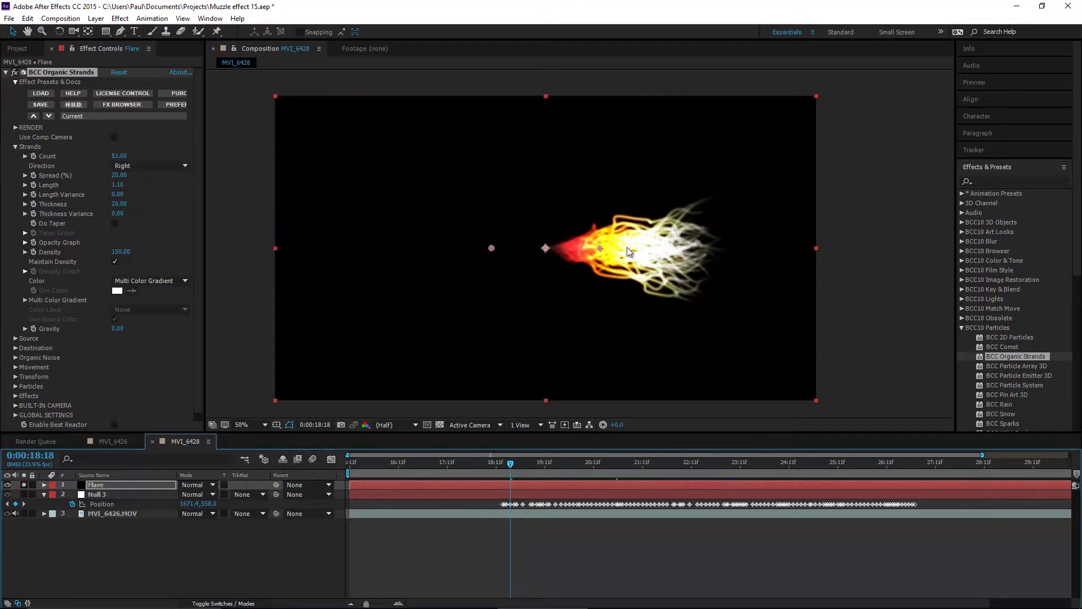
# Set the strands' Length Variance to 100, Thickness to 50 and Thickness Variance to 59
pyautogui.moveTo(116, 196); pyautogui.dragTo(179, 194)
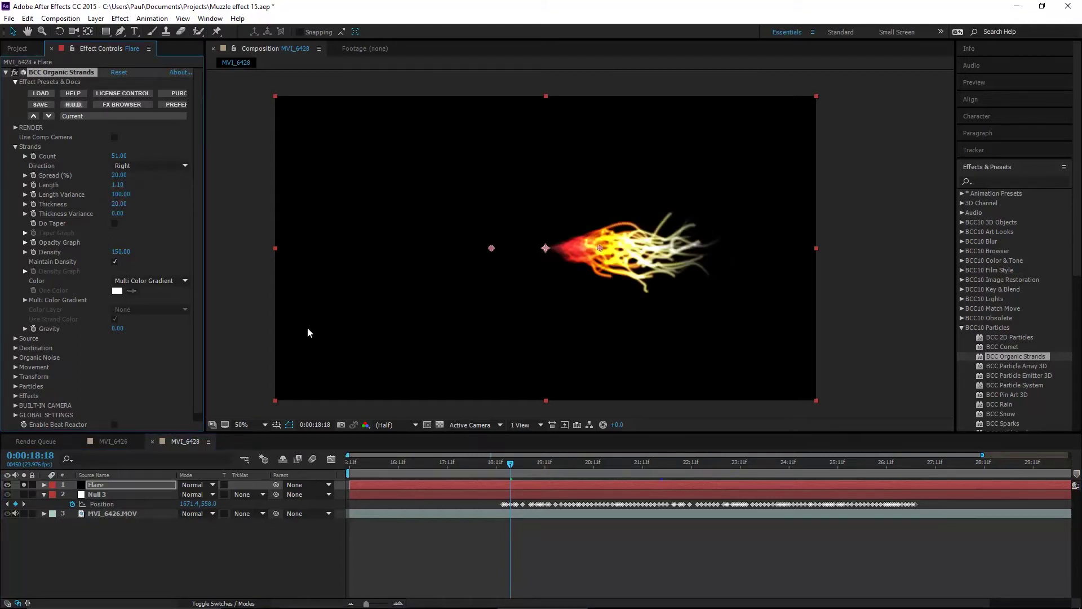
pyautogui.click(118, 204)
pyautogui.write('50')
pyautogui.press('Return')
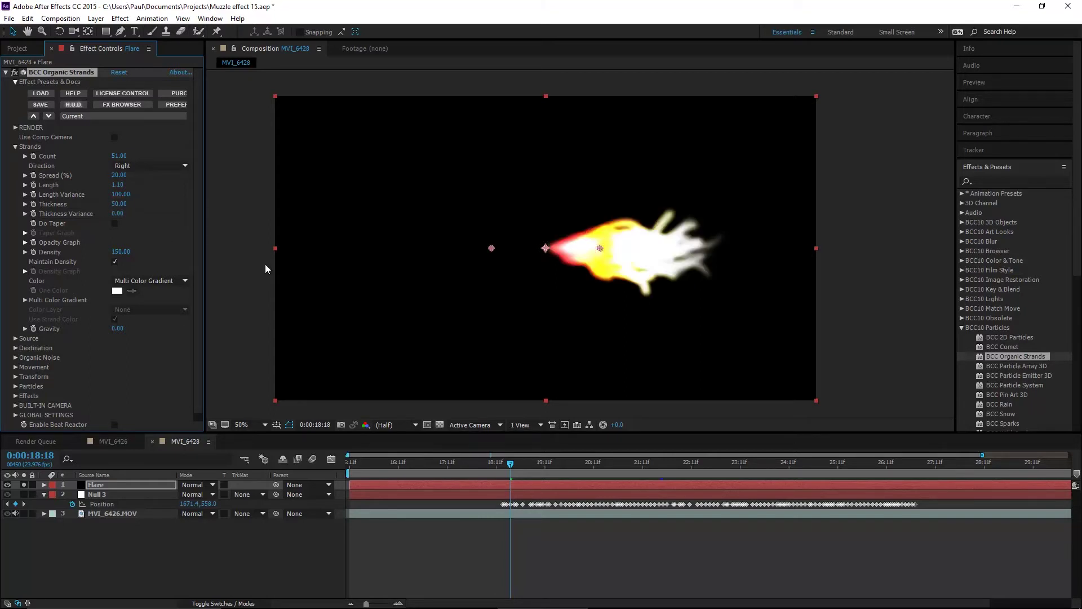
pyautogui.press('.')
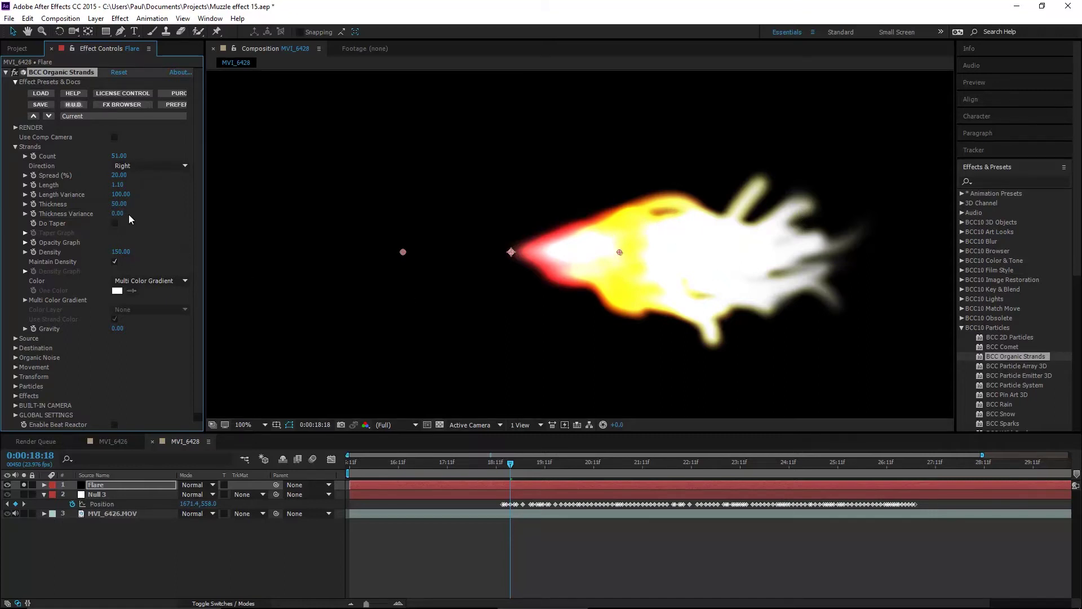
pyautogui.moveTo(118, 213); pyautogui.dragTo(145, 214)
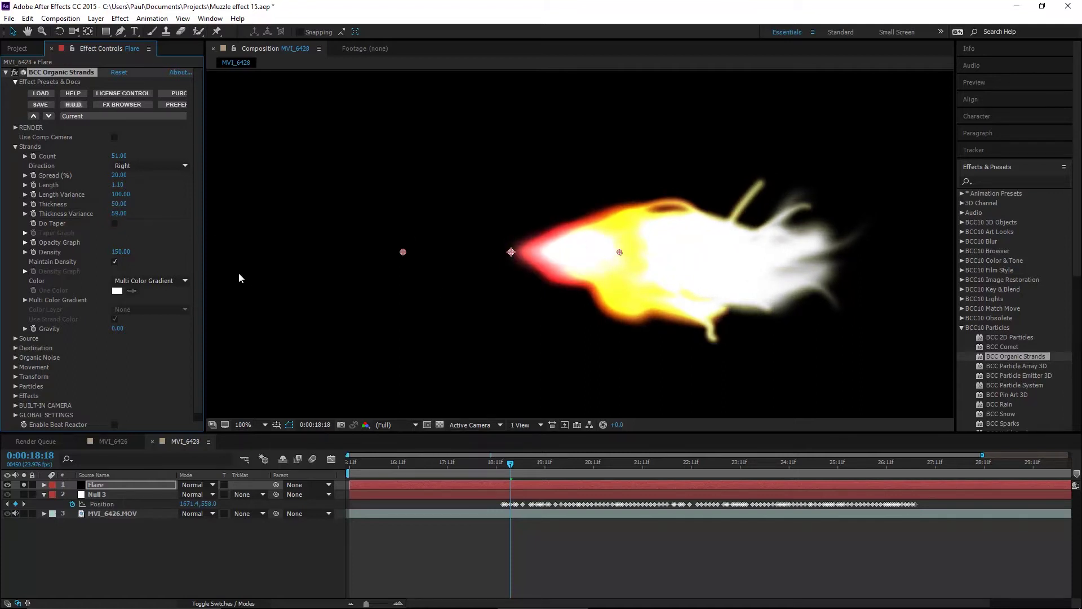
# Try the Do Taper option on the strands and inspect its taper graph
pyautogui.click(114, 223)
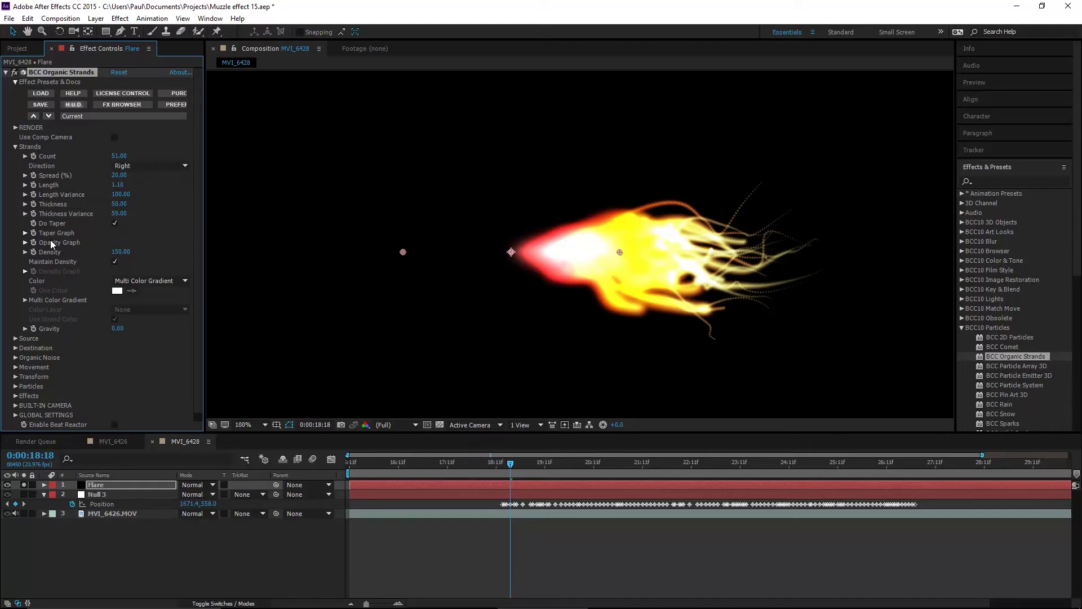
pyautogui.click(25, 233)
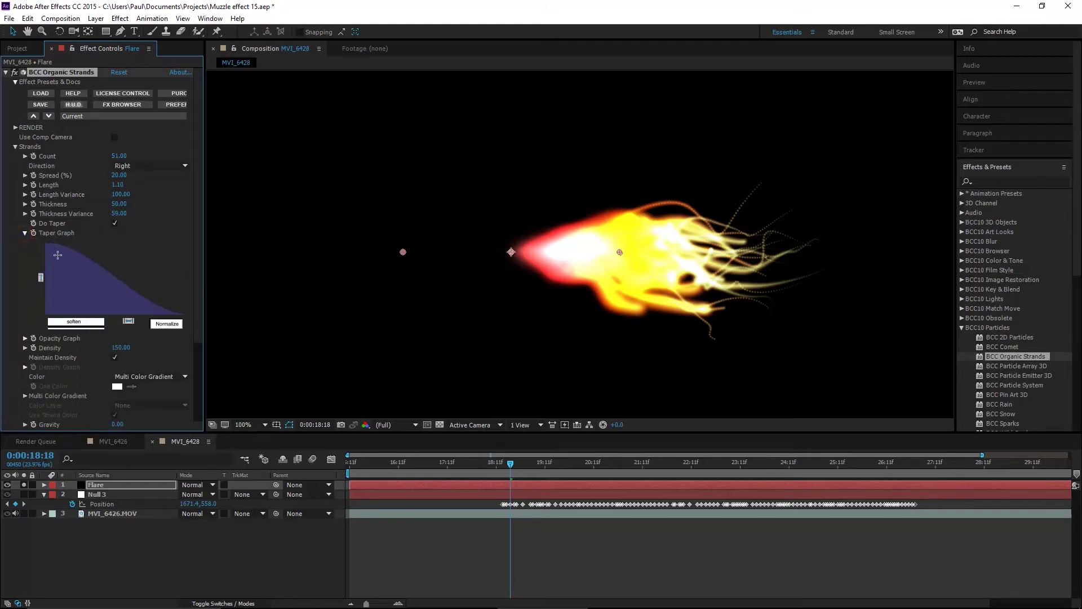
pyautogui.click(25, 232)
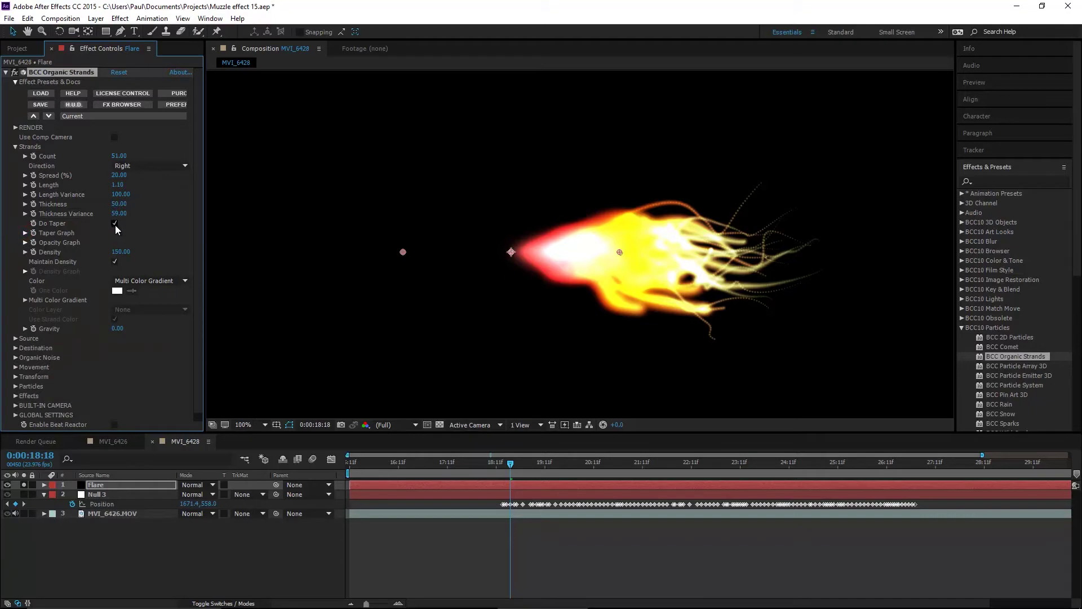
pyautogui.click(114, 223)
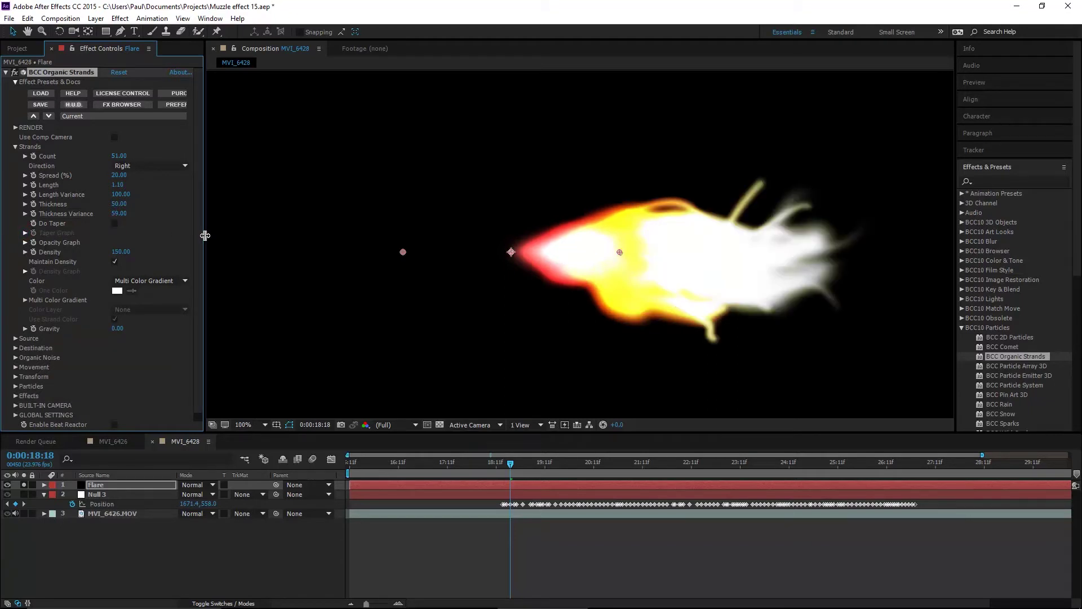
# Reshape the strands' Opacity Graph so opacity starts at full and slopes down to zero at the far end
pyautogui.moveTo(205, 234); pyautogui.dragTo(231, 235)
pyautogui.scroll(-1, 53, 283)
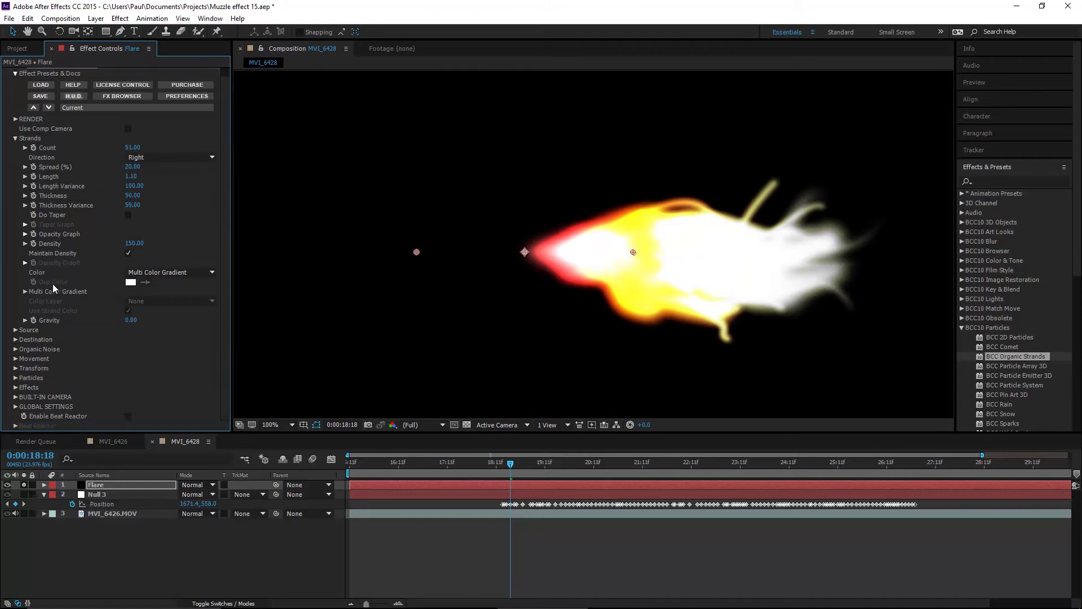
pyautogui.click(25, 234)
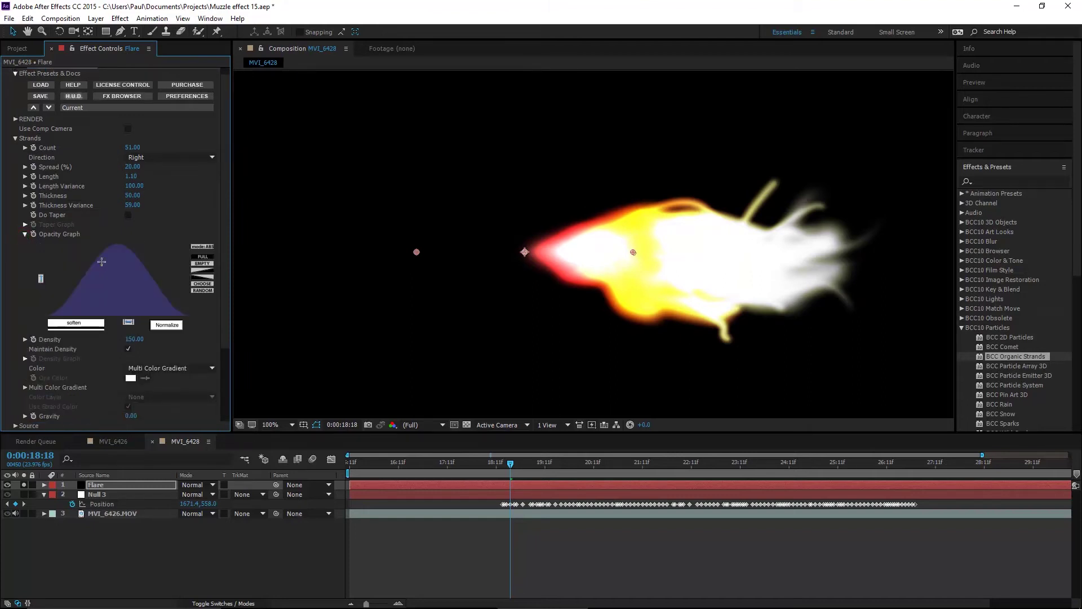
pyautogui.moveTo(233, 276); pyautogui.dragTo(292, 276)
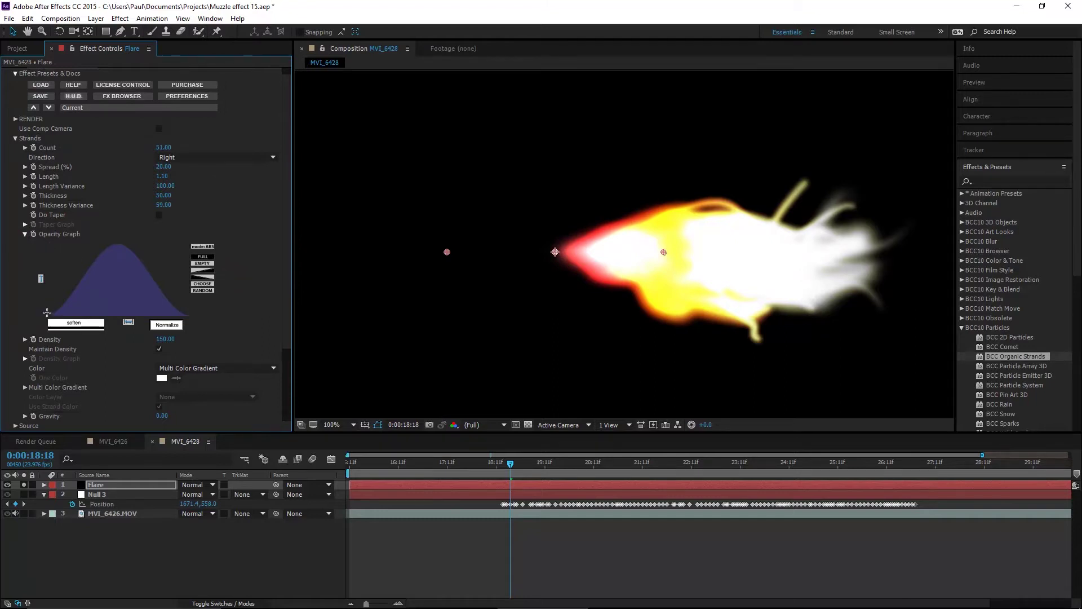
pyautogui.moveTo(89, 245)
pyautogui.mouseDown()
pyautogui.moveTo(21, 234)
pyautogui.moveTo(108, 239)
pyautogui.moveTo(190, 313)
pyautogui.mouseUp()
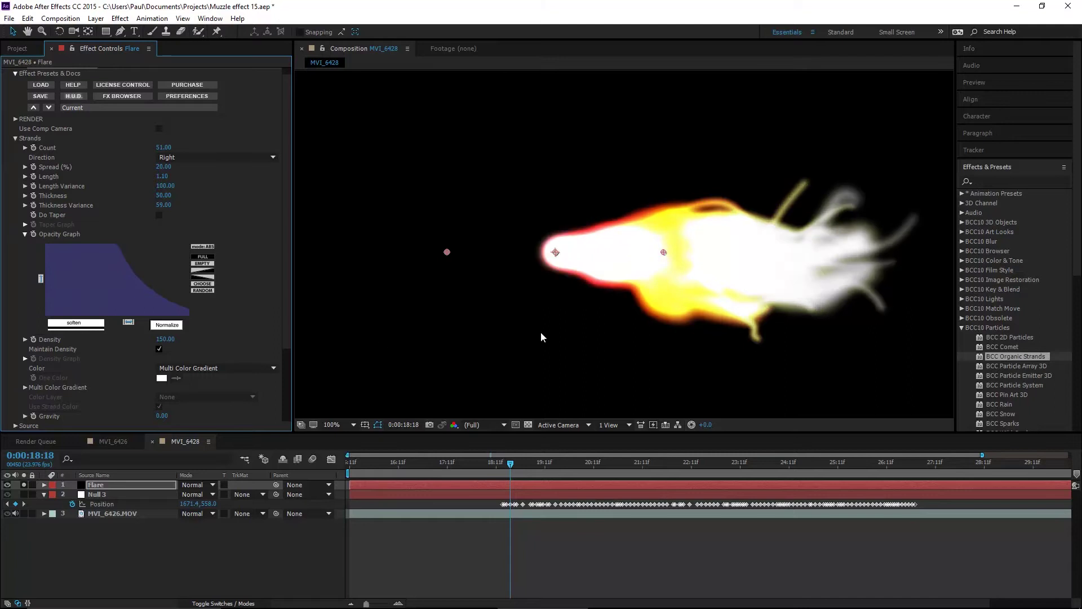
pyautogui.moveTo(180, 308)
pyautogui.mouseDown()
pyautogui.moveTo(93, 260)
pyautogui.moveTo(33, 248)
pyautogui.mouseUp()
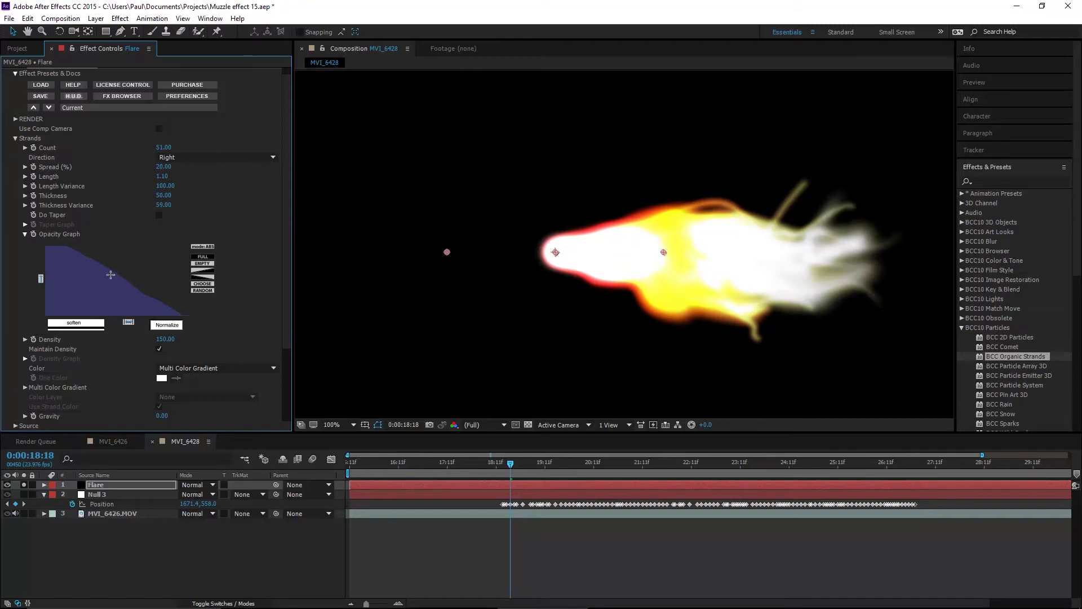
pyautogui.click(25, 235)
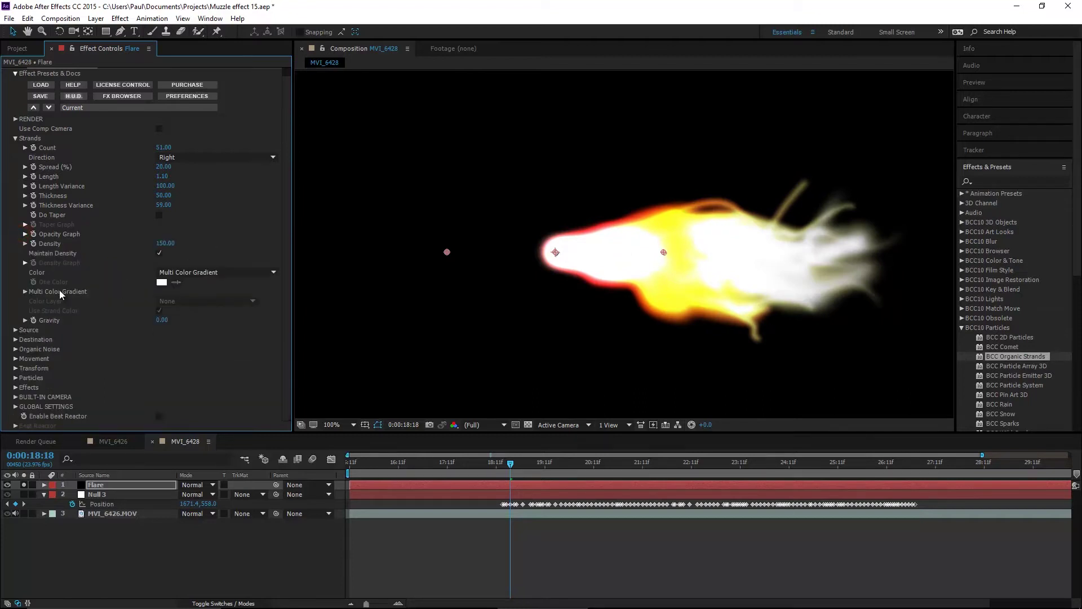
# Apply the My fire.bsp preset to the strands' Multi Color Gradient and collapse the Strands settings
pyautogui.click(25, 291)
pyautogui.scroll(-2, 84, 339)
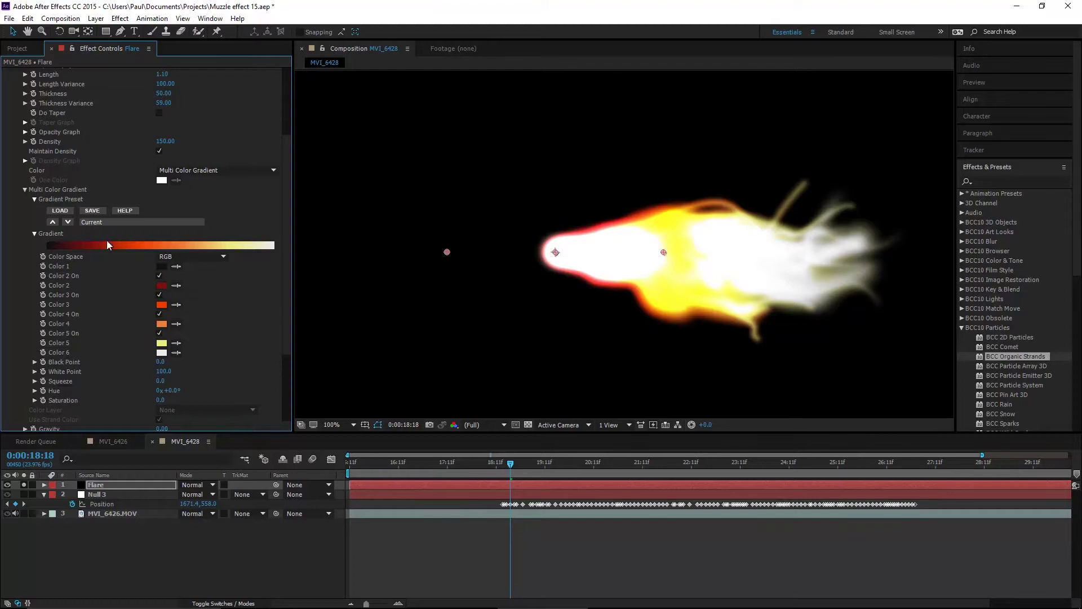
pyautogui.click(96, 222)
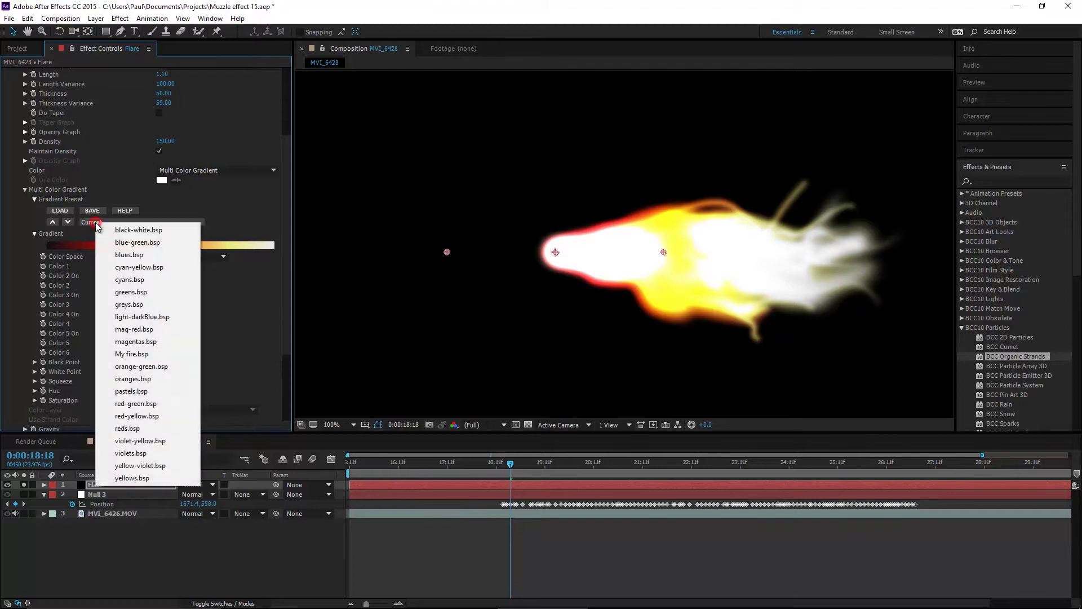
pyautogui.click(131, 355)
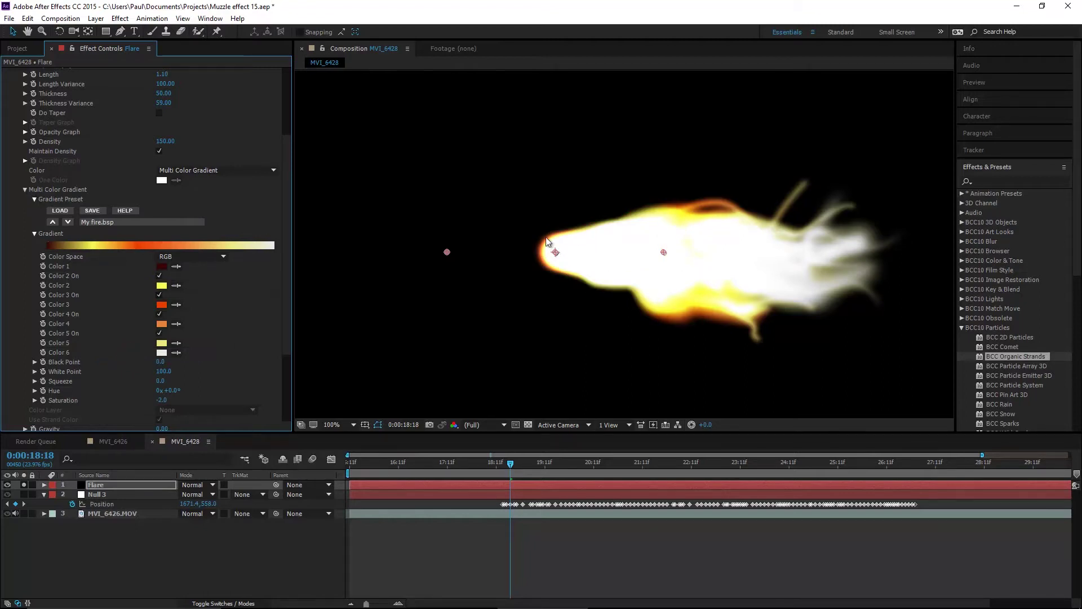
pyautogui.click(24, 189)
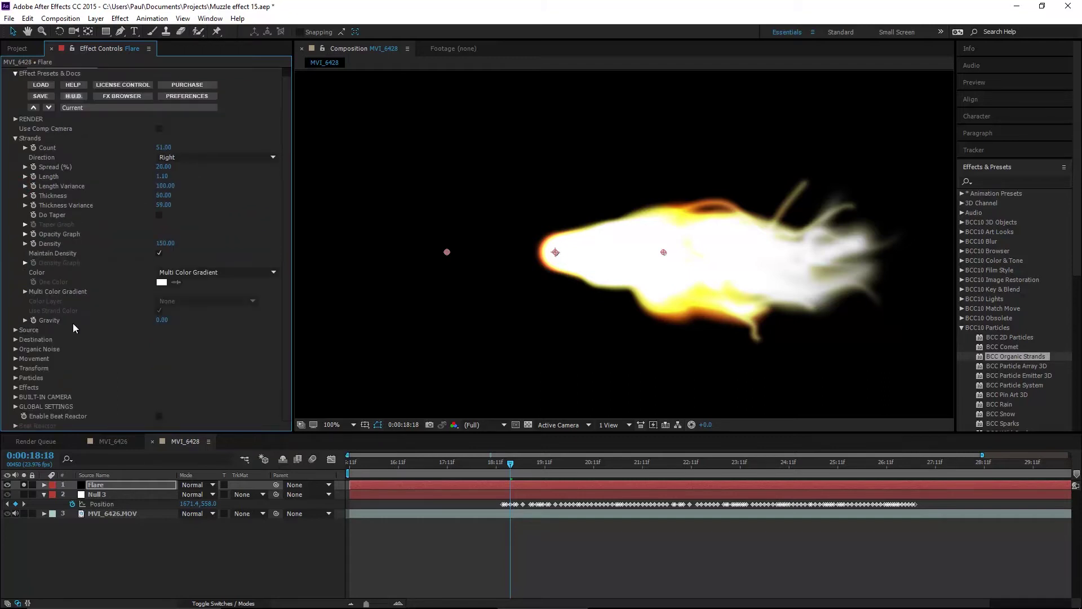
pyautogui.click(15, 140)
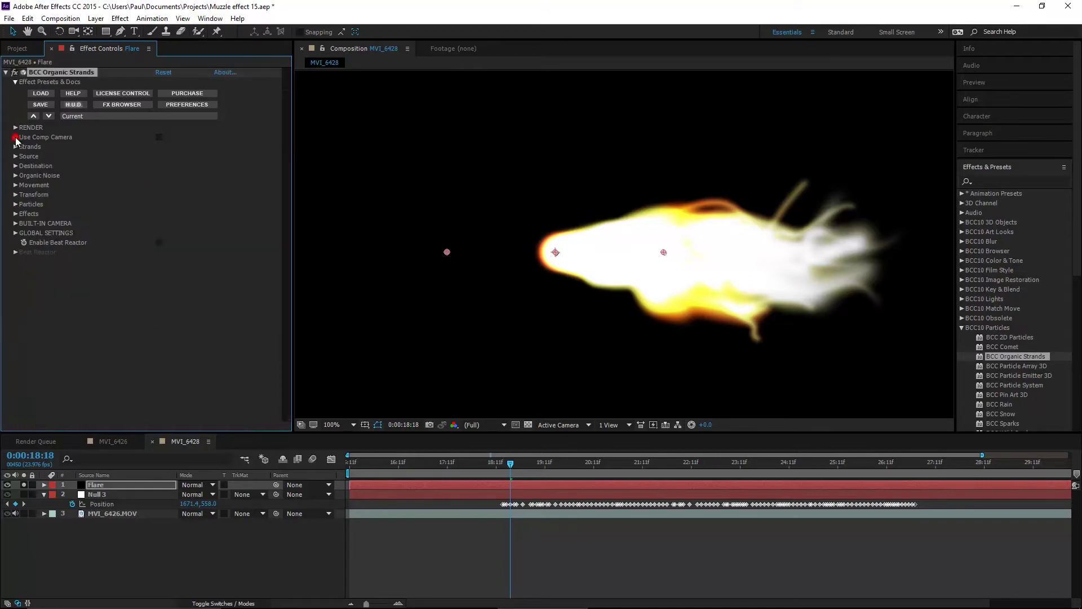
# Set the Organic Noise Auto Evolve Speed to 200 and scrub through the flare's motion to 0:00:20:01
pyautogui.click(16, 175)
pyautogui.moveTo(548, 464); pyautogui.dragTo(656, 475)
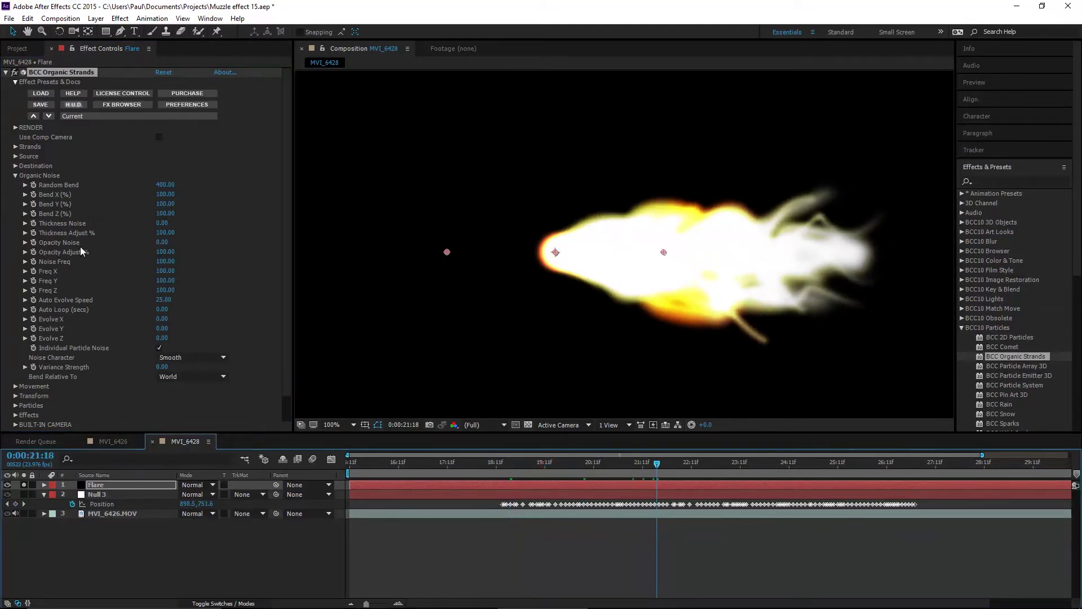
pyautogui.click(163, 299)
pyautogui.write('200')
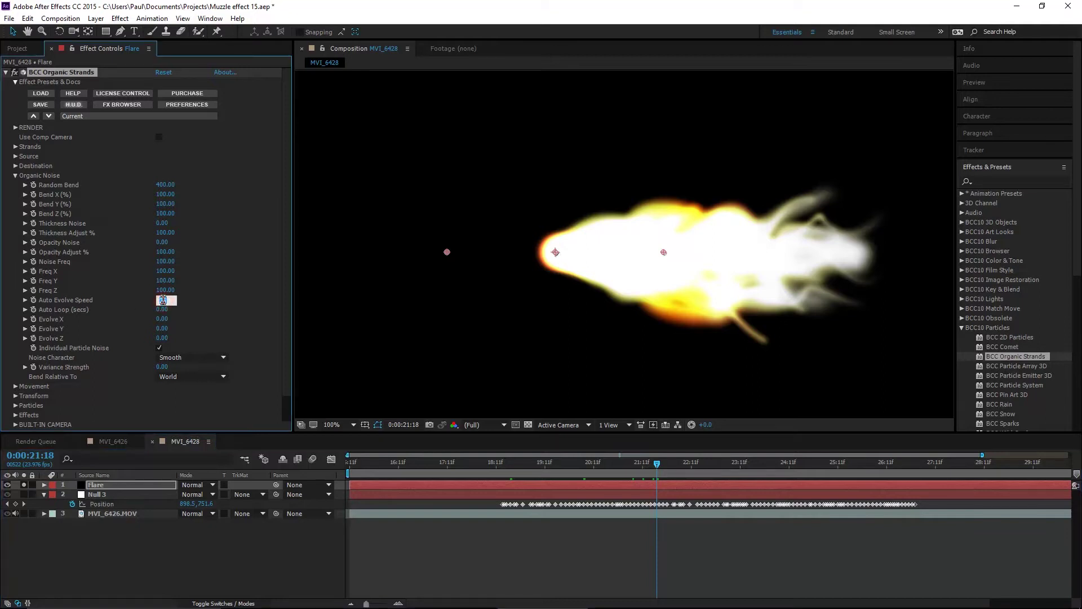
pyautogui.press('Return')
pyautogui.moveTo(507, 464); pyautogui.dragTo(545, 472)
pyautogui.click(575, 475)
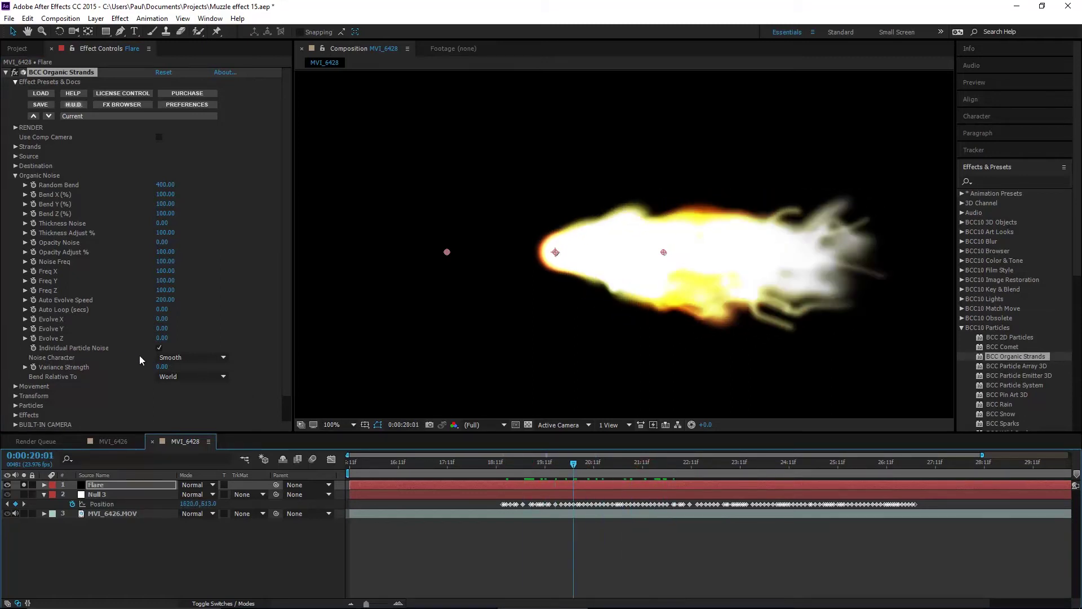
# Set the Organic Noise's Noise Character to Spikey and preview the flare's motion around 0:00:20:12
pyautogui.click(175, 358)
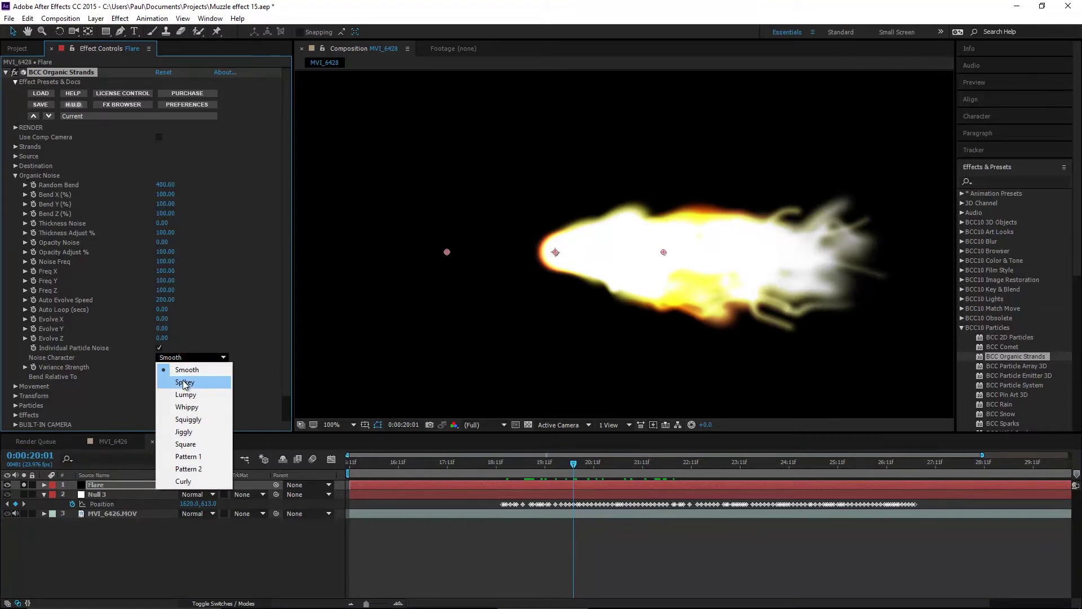
pyautogui.click(188, 383)
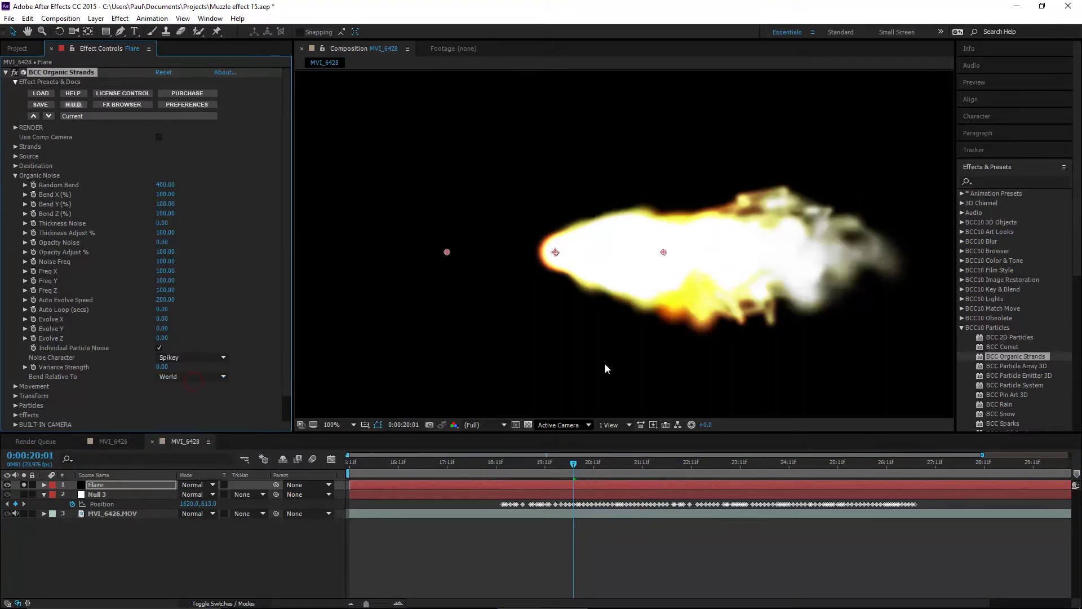
pyautogui.moveTo(551, 472)
pyautogui.mouseDown()
pyautogui.moveTo(512, 471)
pyautogui.moveTo(570, 471)
pyautogui.mouseUp()
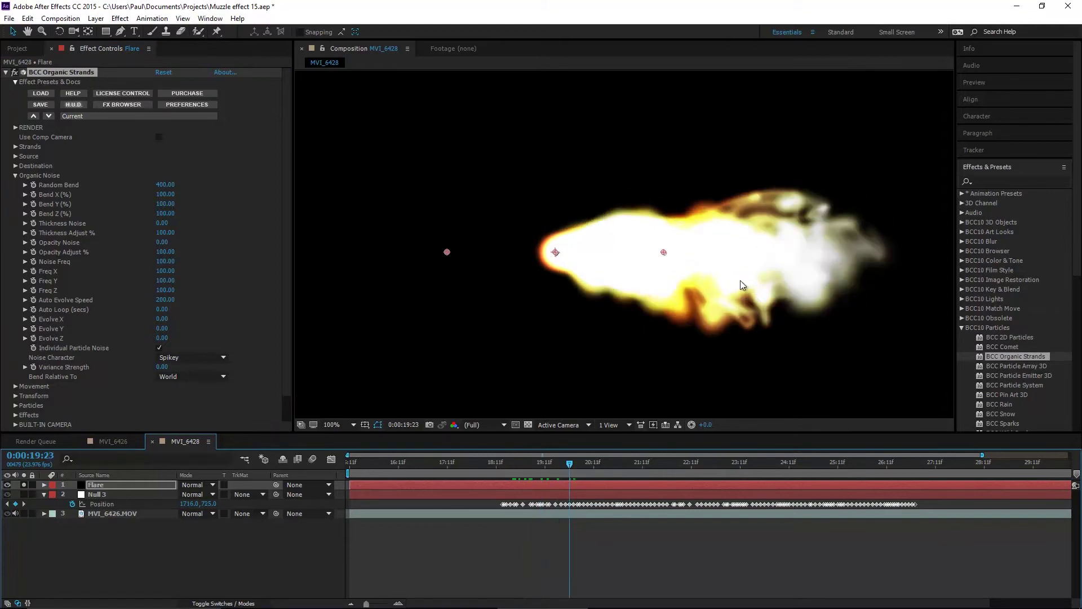
pyautogui.moveTo(583, 461); pyautogui.dragTo(596, 462)
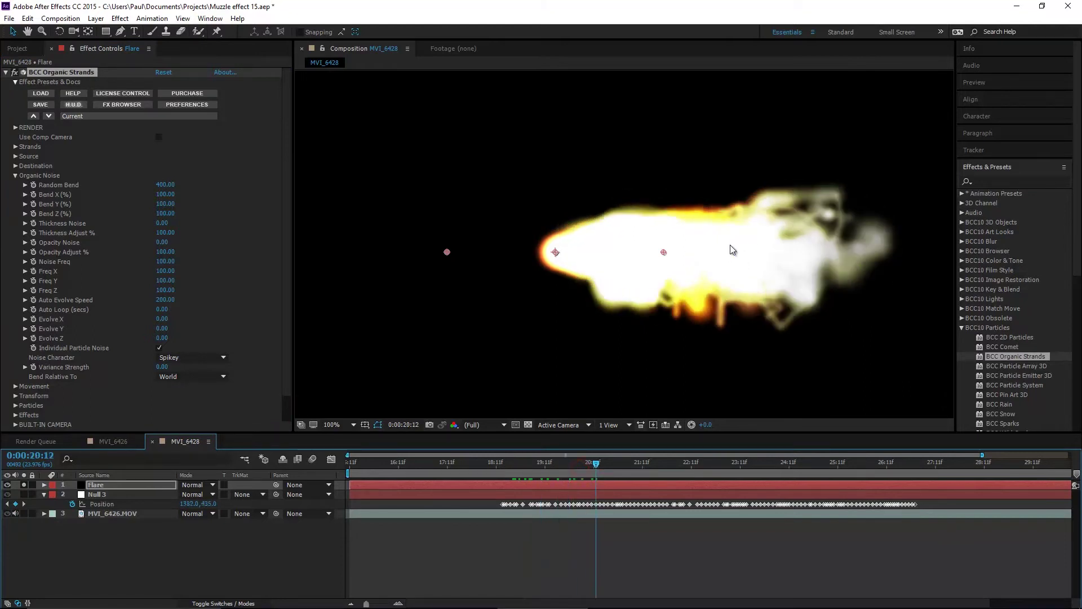
# Try the Lumpy noise character, scrub through it, and return the Noise Character to Spikey
pyautogui.click(198, 356)
pyautogui.click(194, 391)
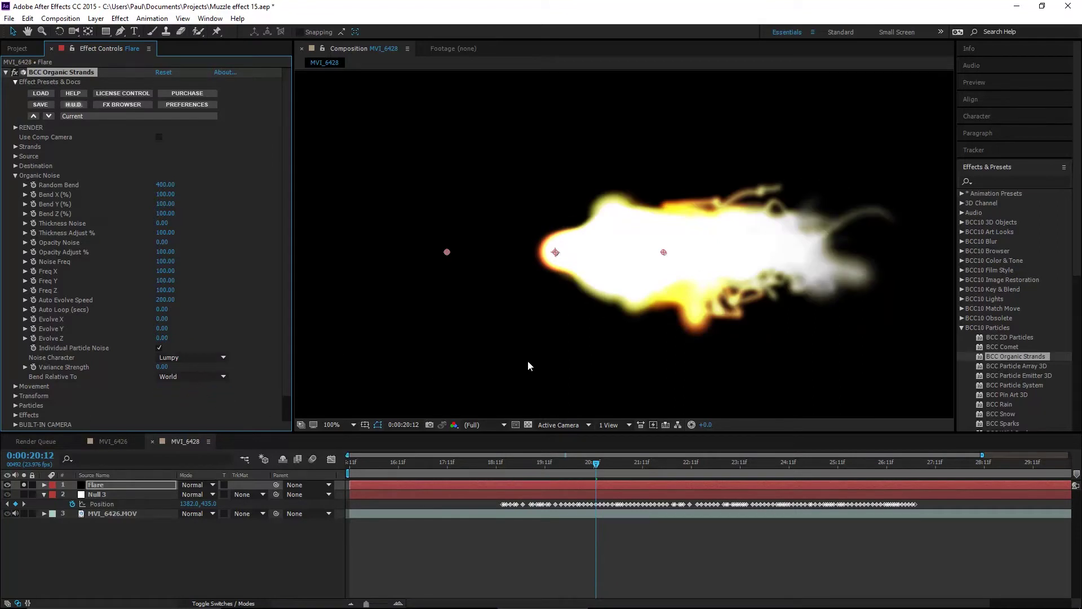
pyautogui.moveTo(543, 470); pyautogui.dragTo(580, 470)
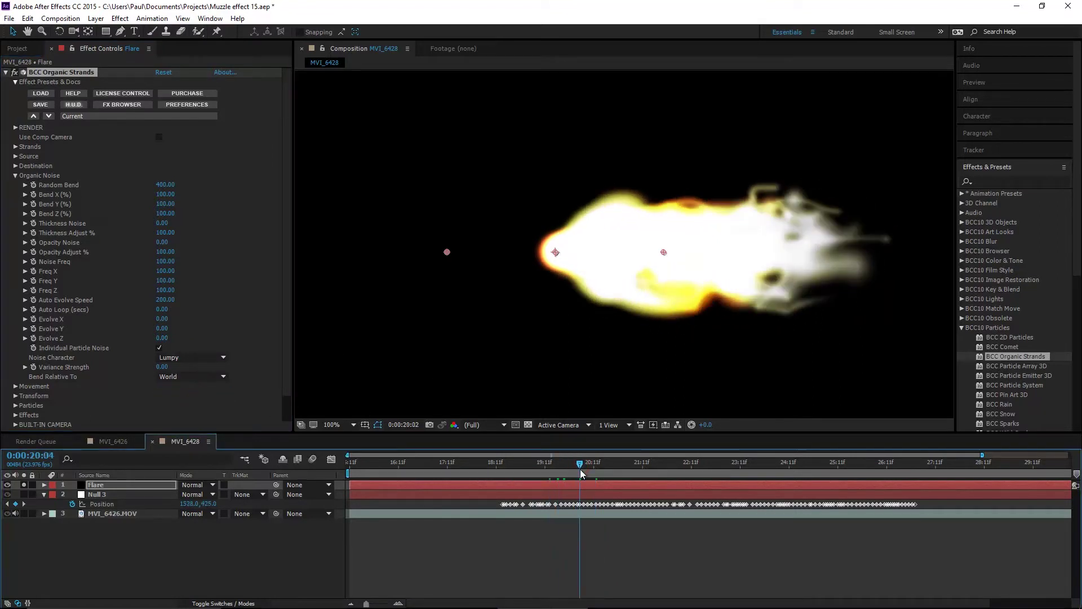
pyautogui.click(192, 358)
pyautogui.click(196, 382)
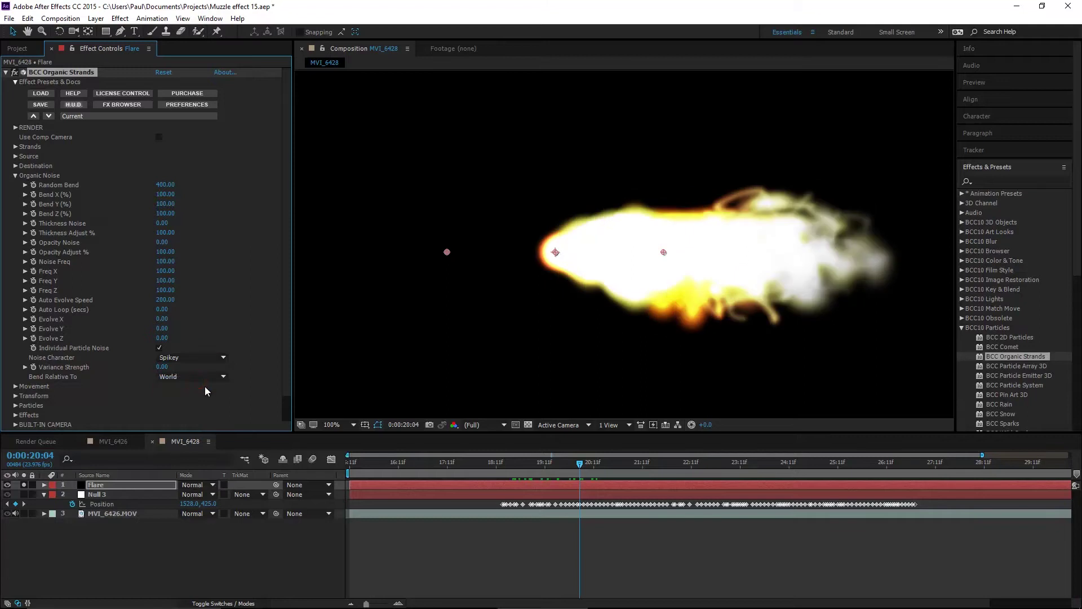
pyautogui.click(15, 174)
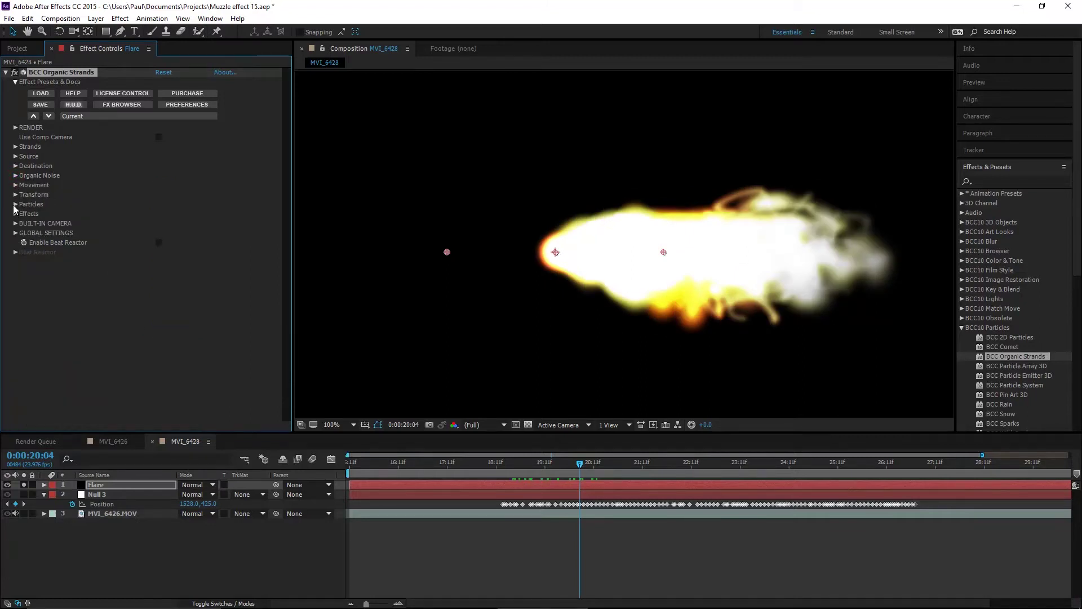
# Set the particles' Transfer Mode to Screen and reduce their Opacity, settling on 21
pyautogui.click(15, 204)
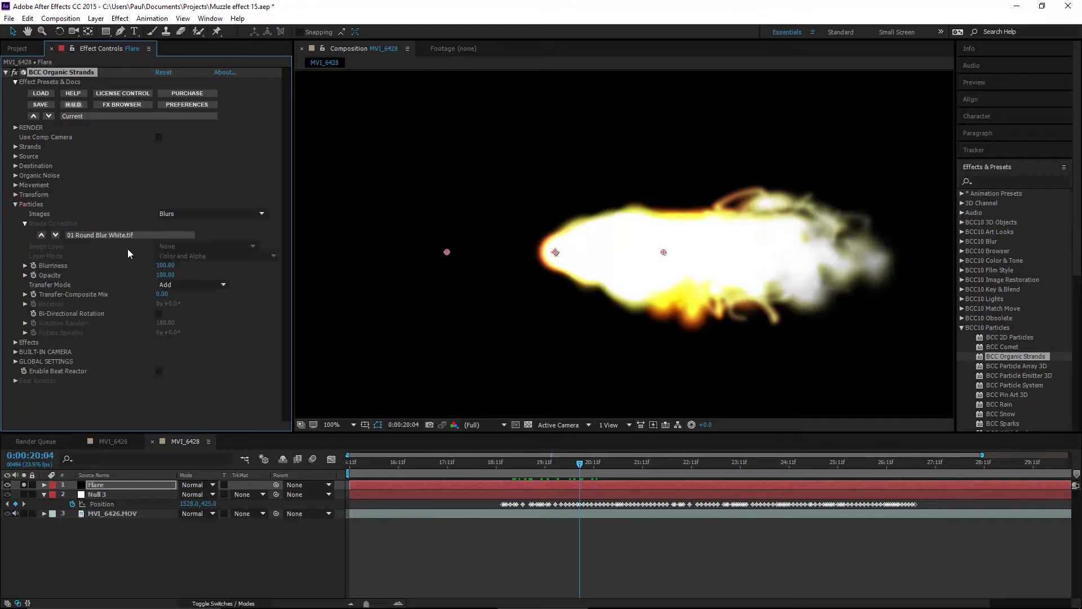
pyautogui.click(165, 274)
pyautogui.write('57')
pyautogui.press('Return')
pyautogui.moveTo(137, 277); pyautogui.dragTo(111, 280)
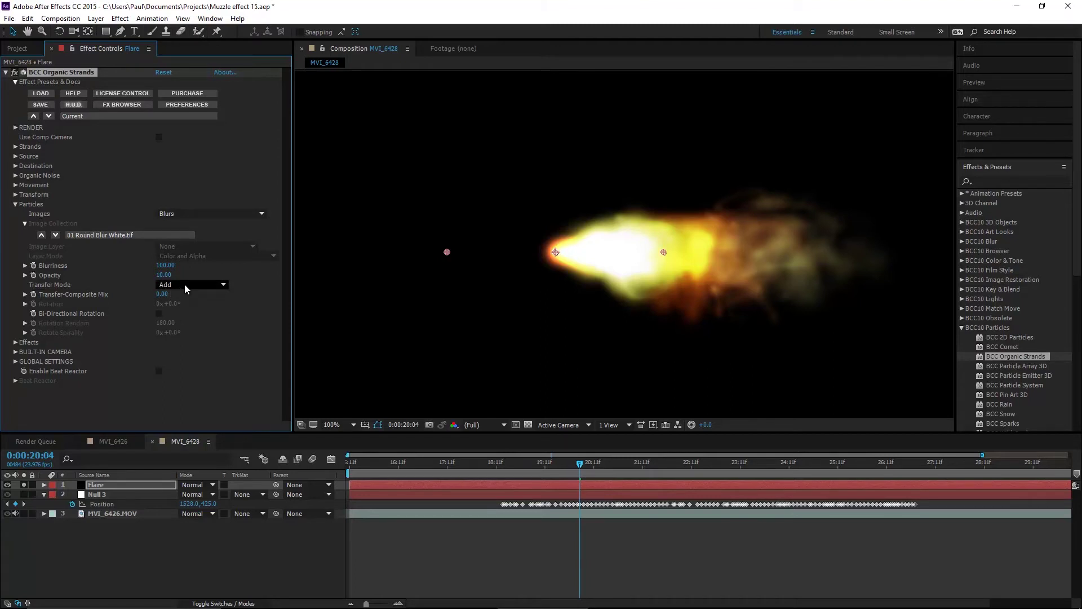
pyautogui.click(185, 287)
pyautogui.click(183, 334)
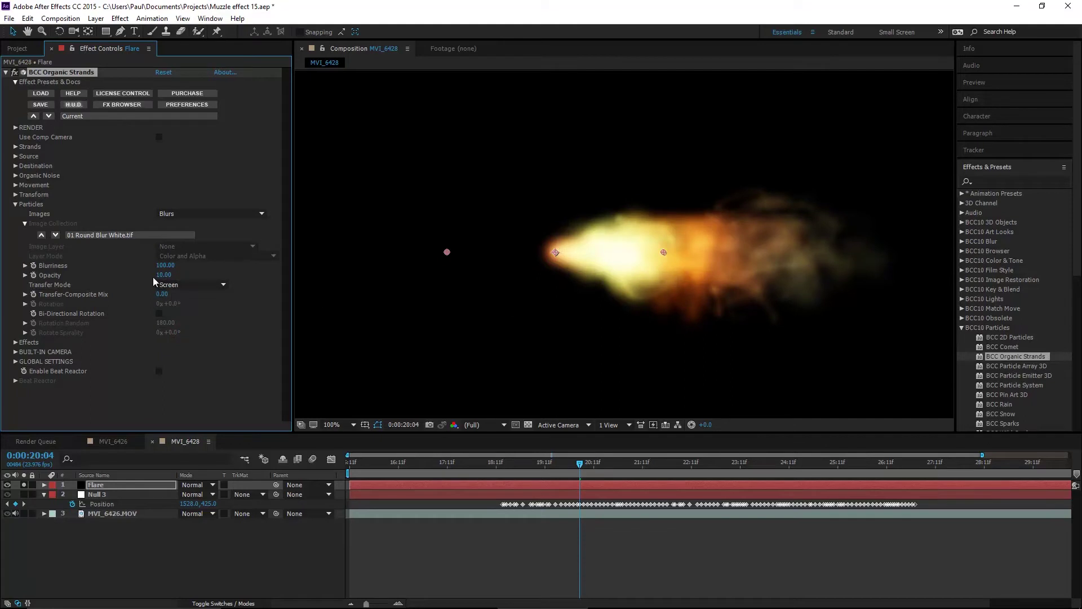
pyautogui.moveTo(162, 276); pyautogui.dragTo(168, 275)
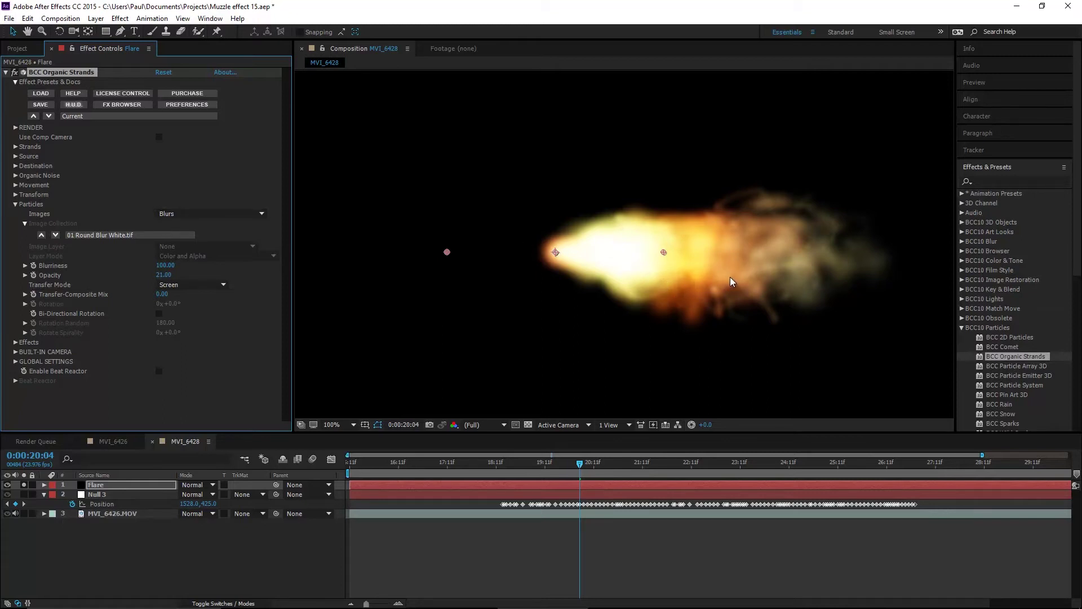
# Switch the particles' Images source to Image Collection and choose Cloud 02 White.tif
pyautogui.click(201, 214)
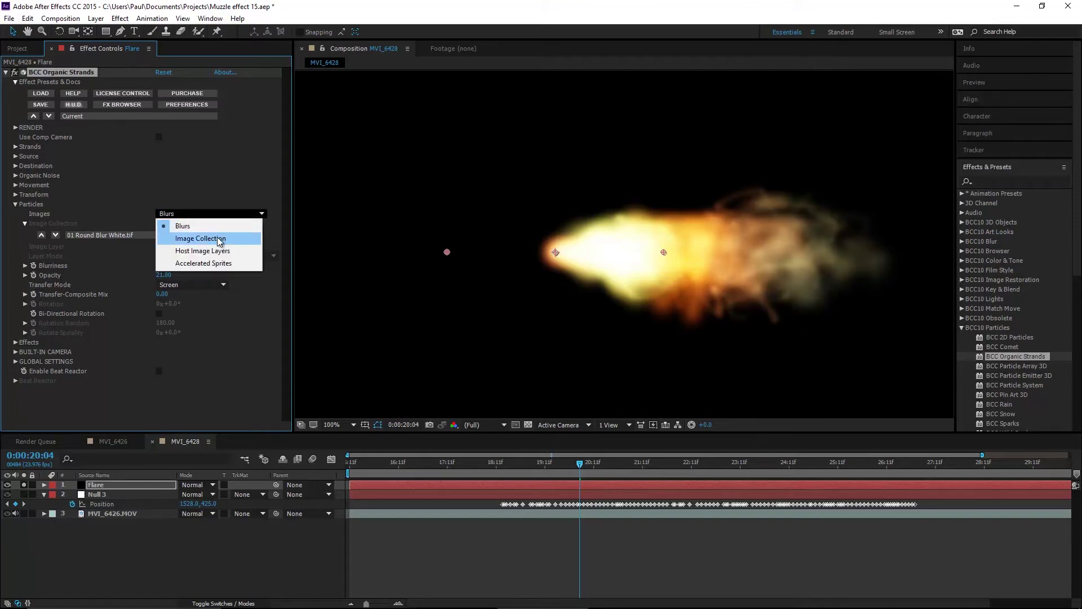
pyautogui.click(219, 241)
pyautogui.click(157, 235)
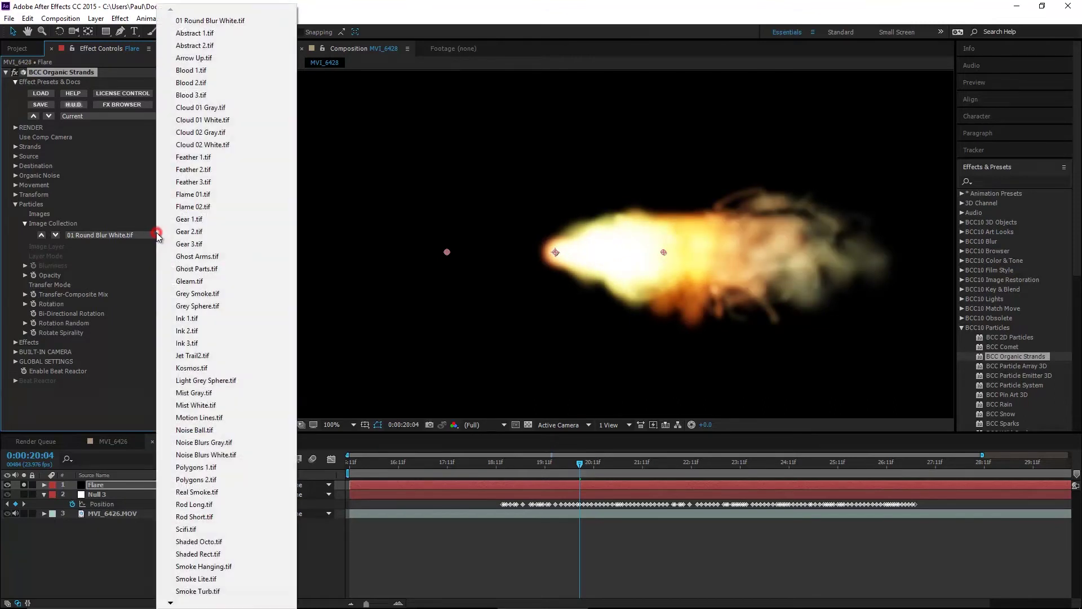
pyautogui.click(215, 148)
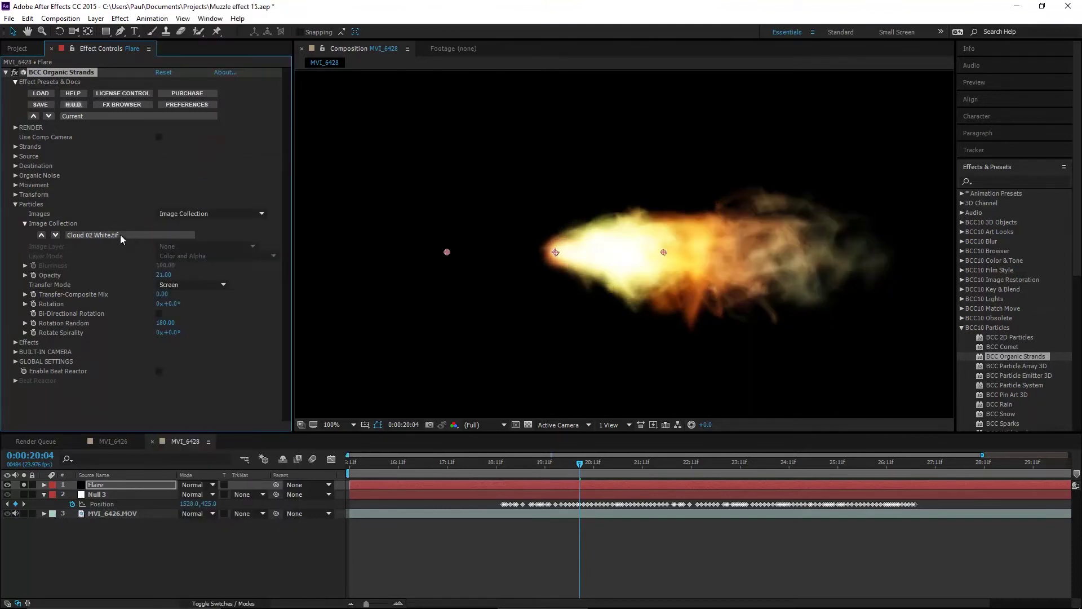
# Try Mist White.tif and Real Smoke.tif as the particle image, and settle on Noise Blurs White.tif
pyautogui.click(120, 235)
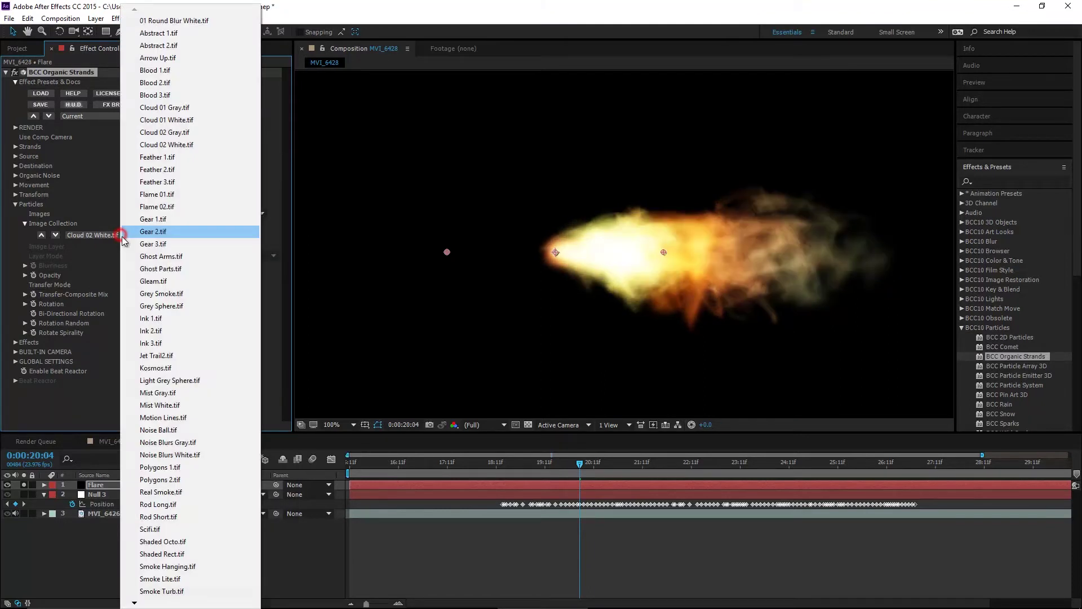
pyautogui.click(148, 405)
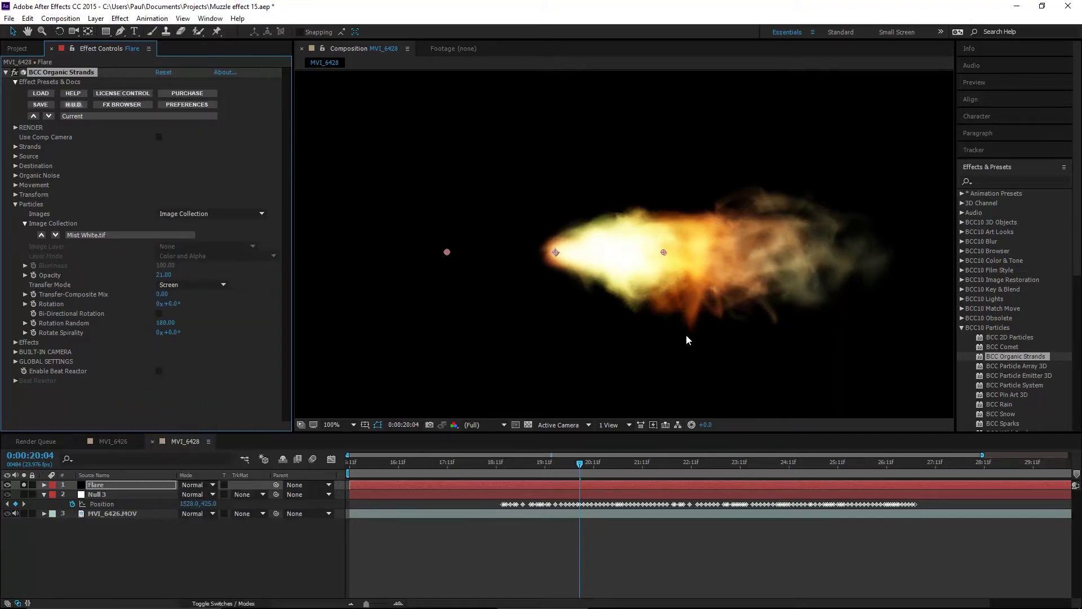
pyautogui.click(160, 236)
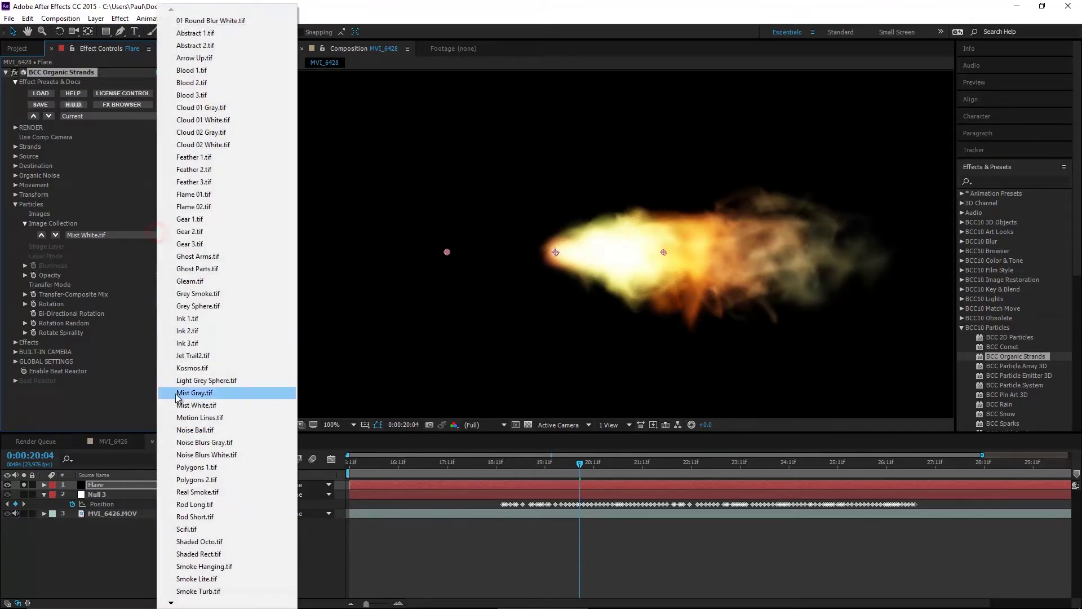
pyautogui.click(200, 492)
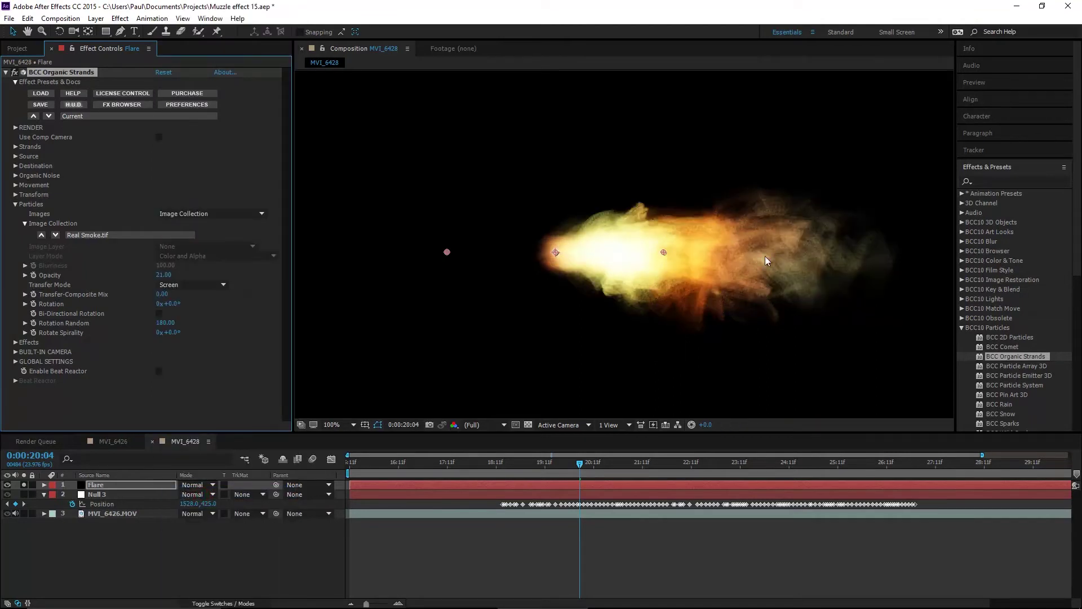
pyautogui.click(106, 235)
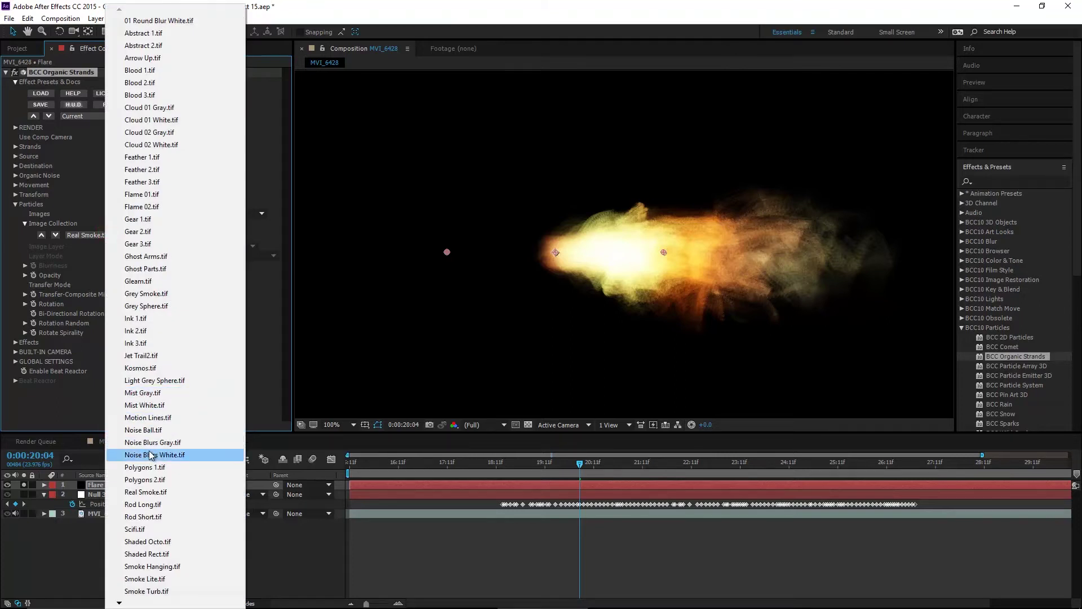
pyautogui.click(164, 456)
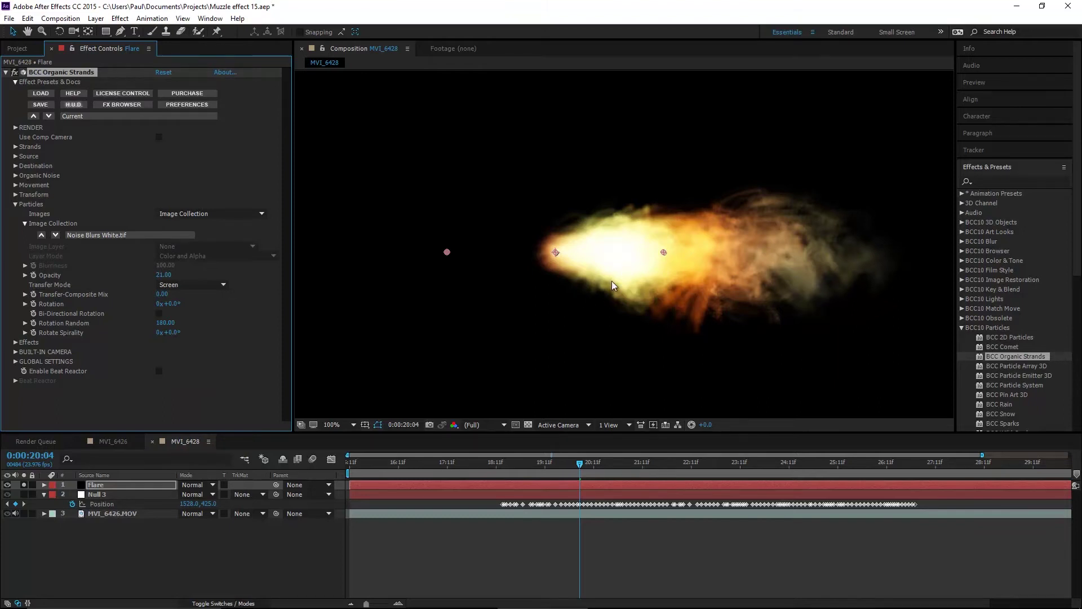
# At 0:00:19:22, reduce the particles' Opacity to 13 and set the Transfer-Composite Mix to 9
pyautogui.moveTo(566, 463)
pyautogui.mouseDown()
pyautogui.moveTo(546, 464)
pyautogui.moveTo(626, 473)
pyautogui.moveTo(568, 475)
pyautogui.mouseUp()
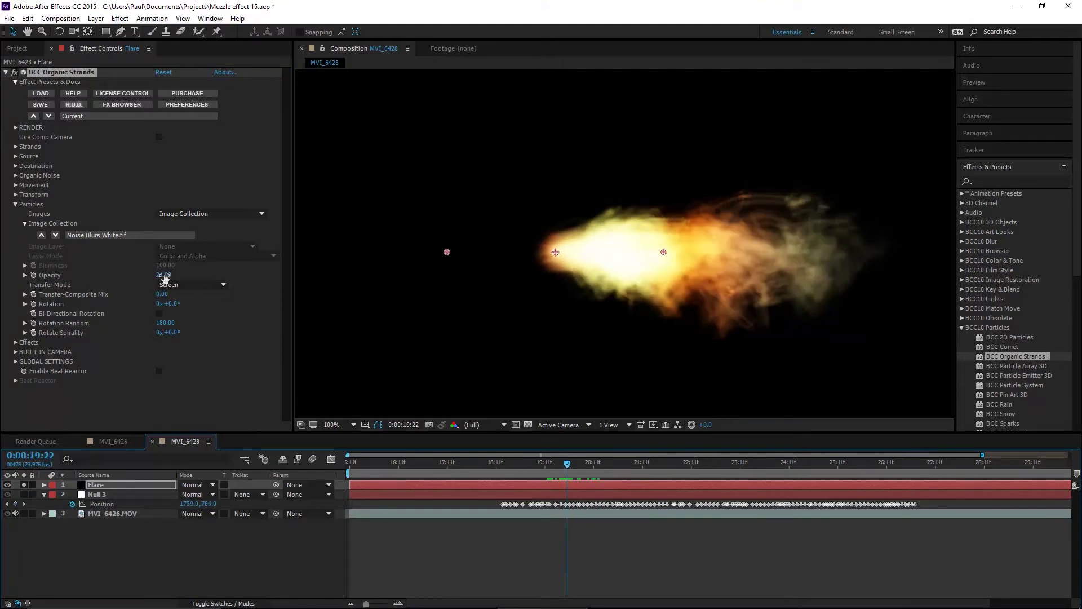
pyautogui.moveTo(163, 276); pyautogui.dragTo(158, 276)
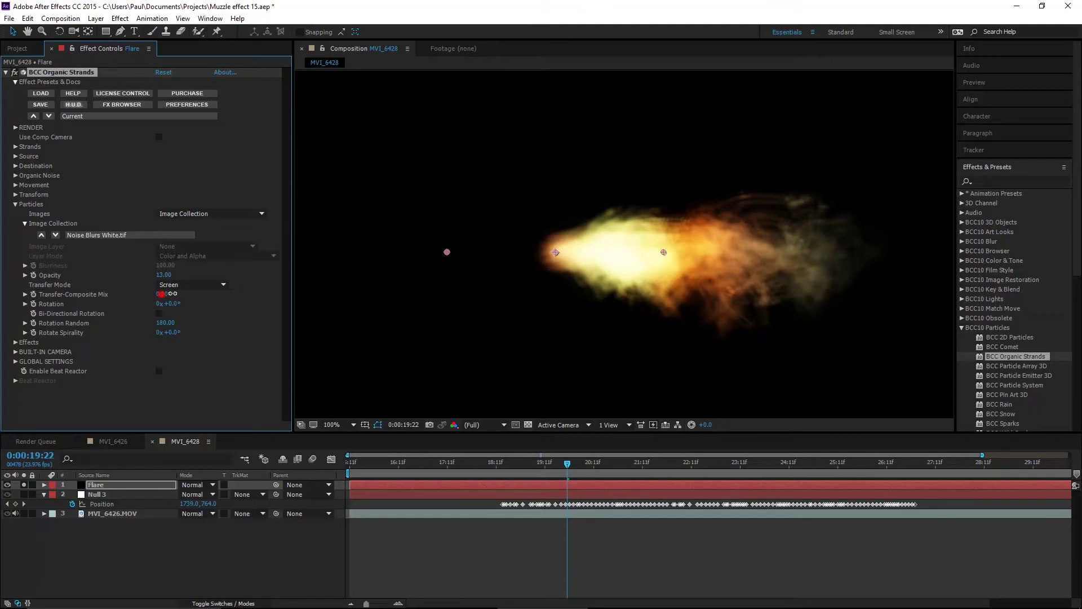
pyautogui.moveTo(165, 296); pyautogui.dragTo(628, 285)
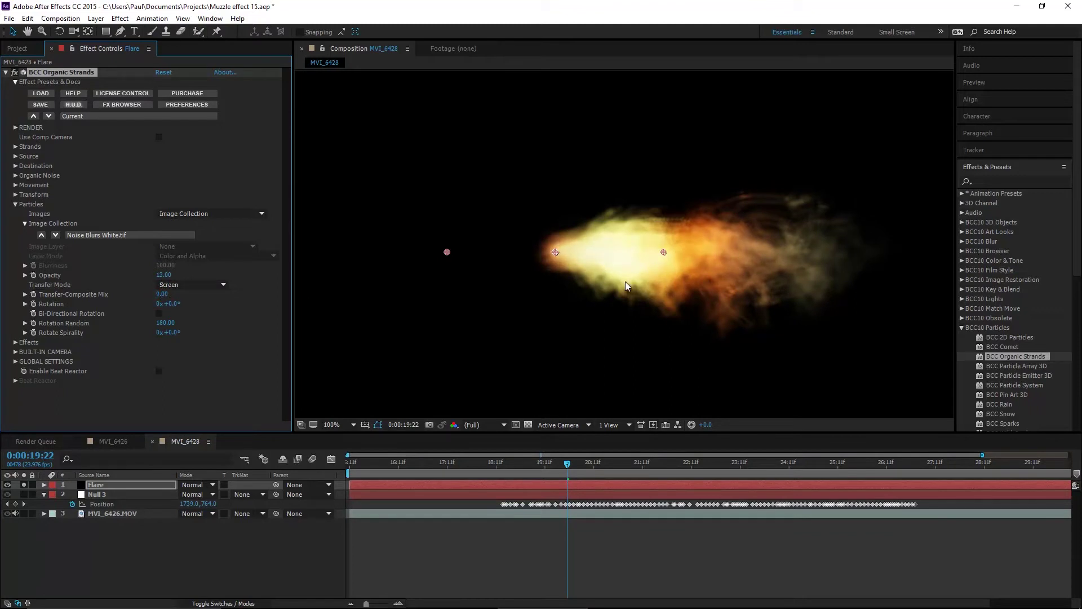
pyautogui.click(15, 205)
# Reshape the strands' Opacity Graph into a smooth curve that drops quickly and tapers off in a low tail
pyautogui.press(',')
pyautogui.press(',')
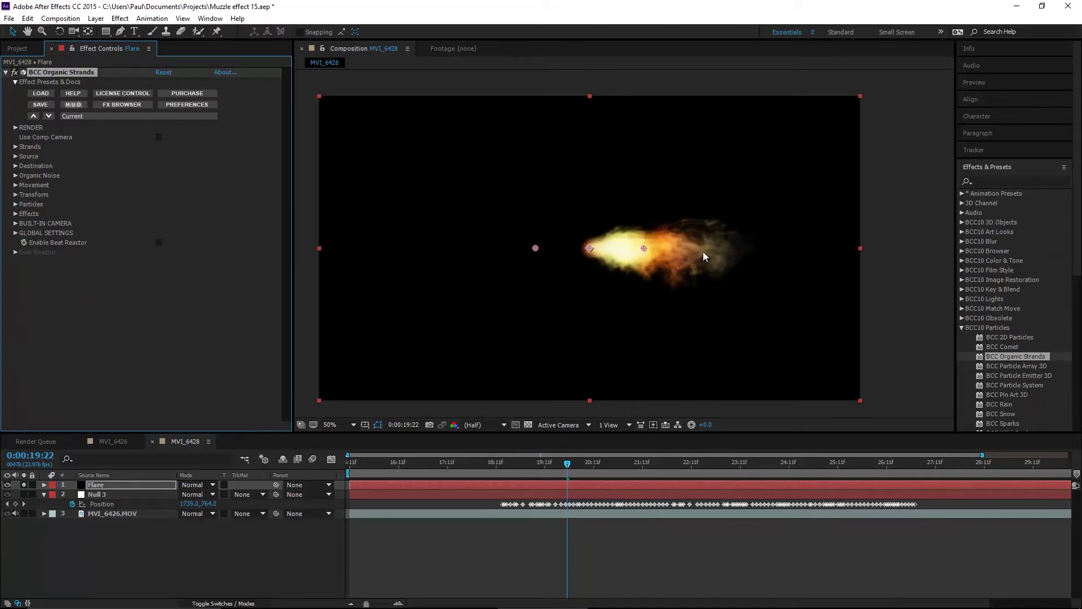
pyautogui.click(15, 147)
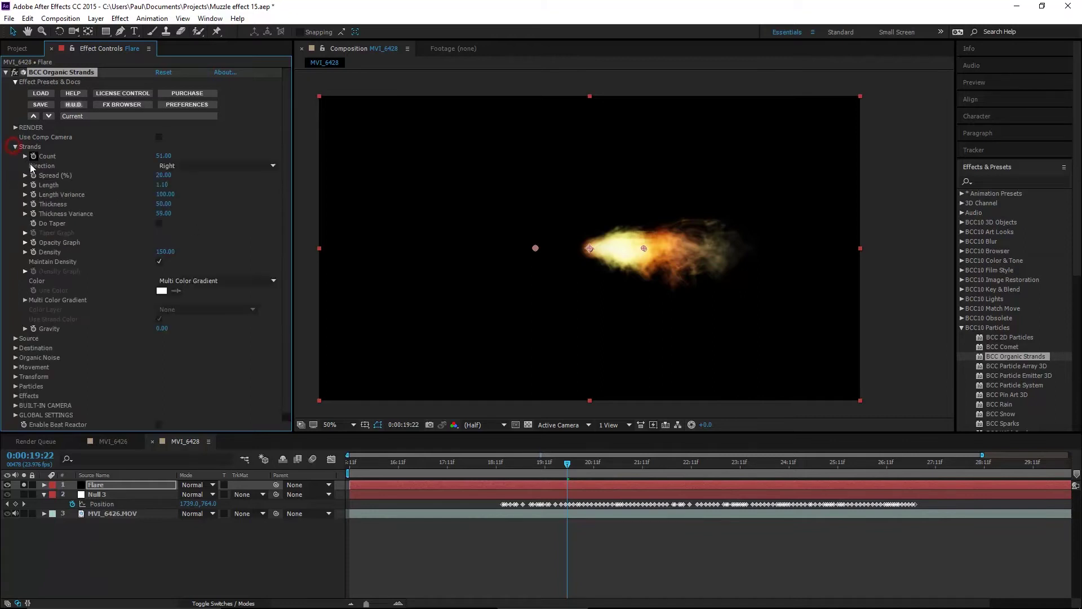
pyautogui.click(25, 243)
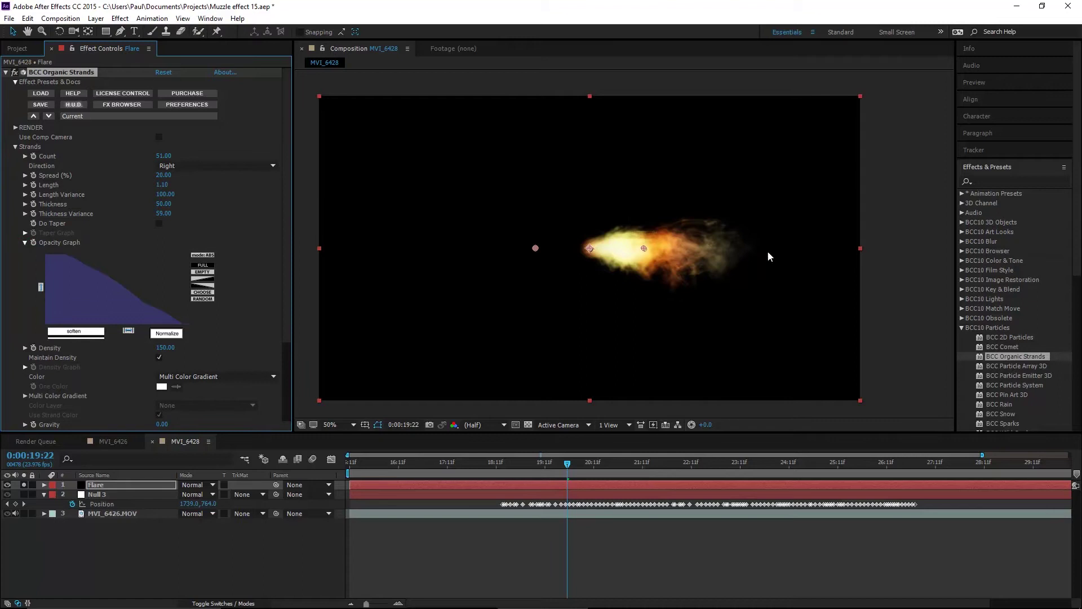
pyautogui.moveTo(111, 313); pyautogui.dragTo(208, 314)
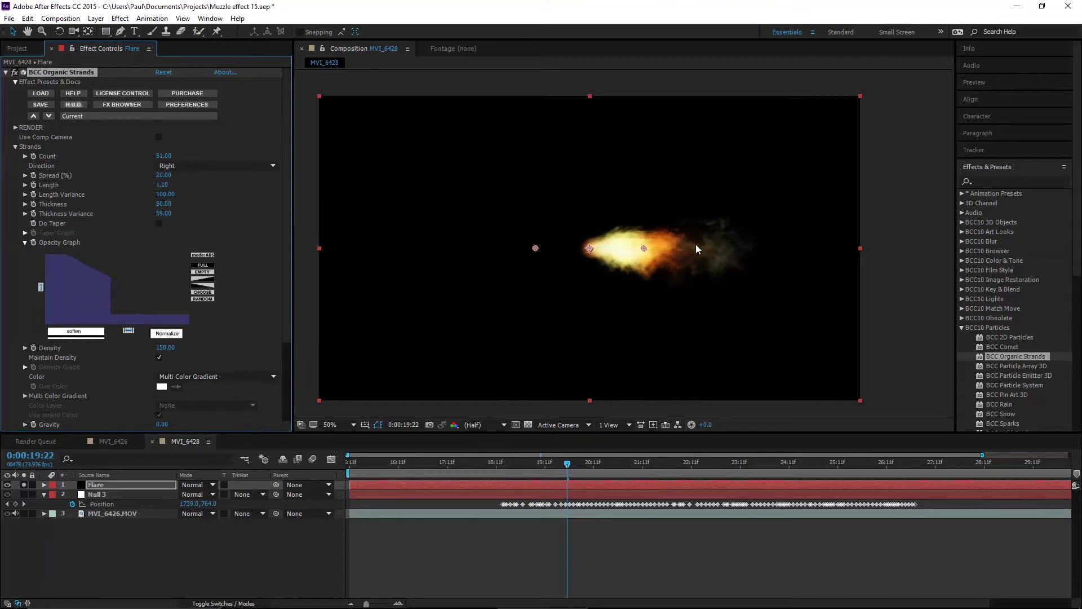
pyautogui.moveTo(115, 317); pyautogui.dragTo(173, 318)
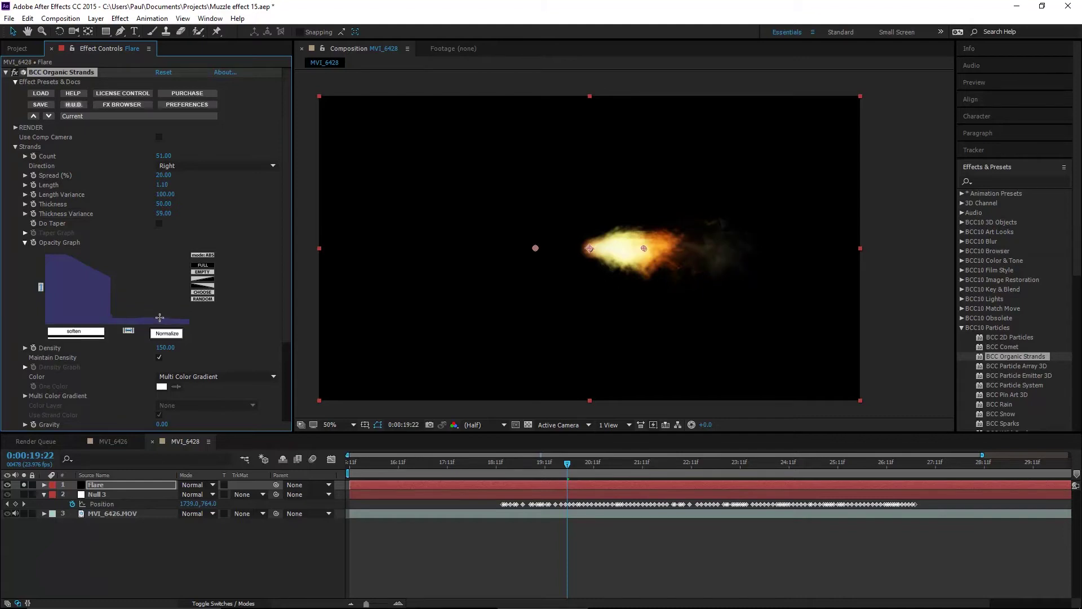
pyautogui.scroll(2, 646, 269)
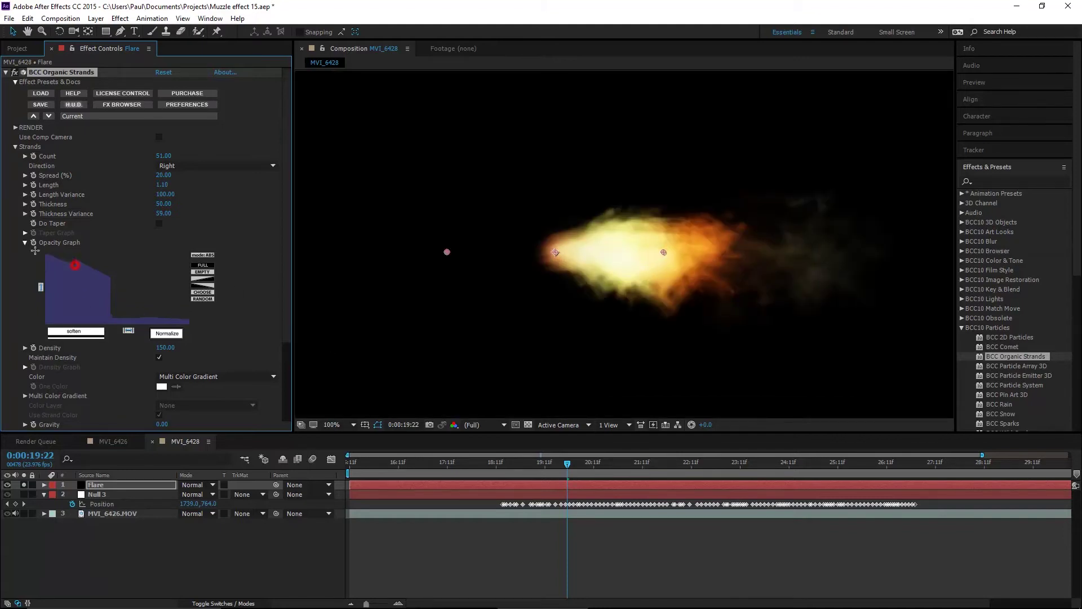
pyautogui.moveTo(67, 258)
pyautogui.mouseDown()
pyautogui.moveTo(111, 300)
pyautogui.moveTo(190, 321)
pyautogui.mouseUp()
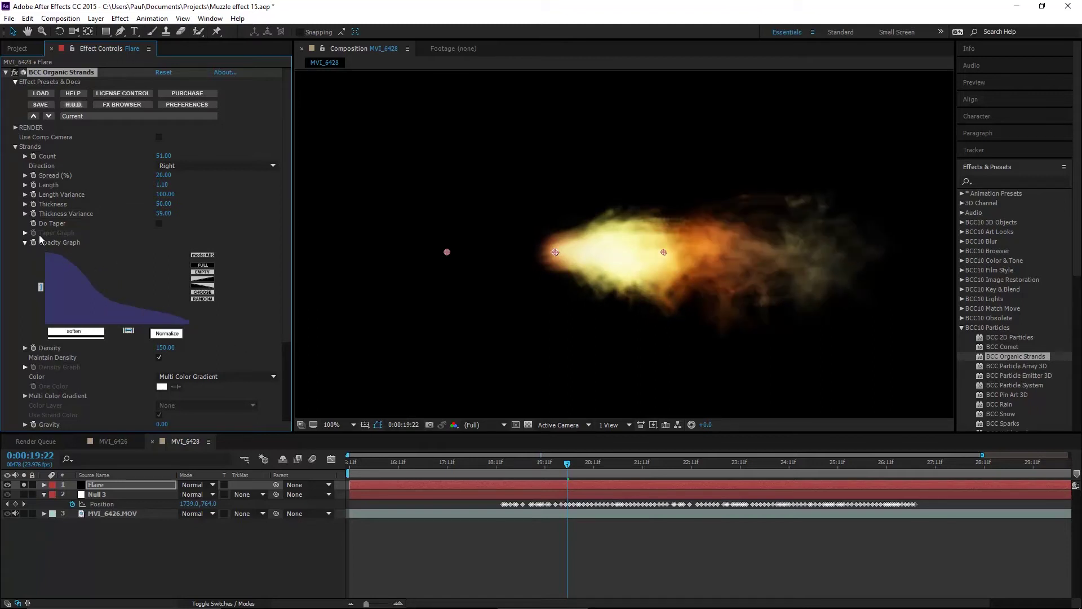
pyautogui.click(24, 243)
# Enable Do Taper for the strands and inspect the Taper Graph
pyautogui.click(159, 224)
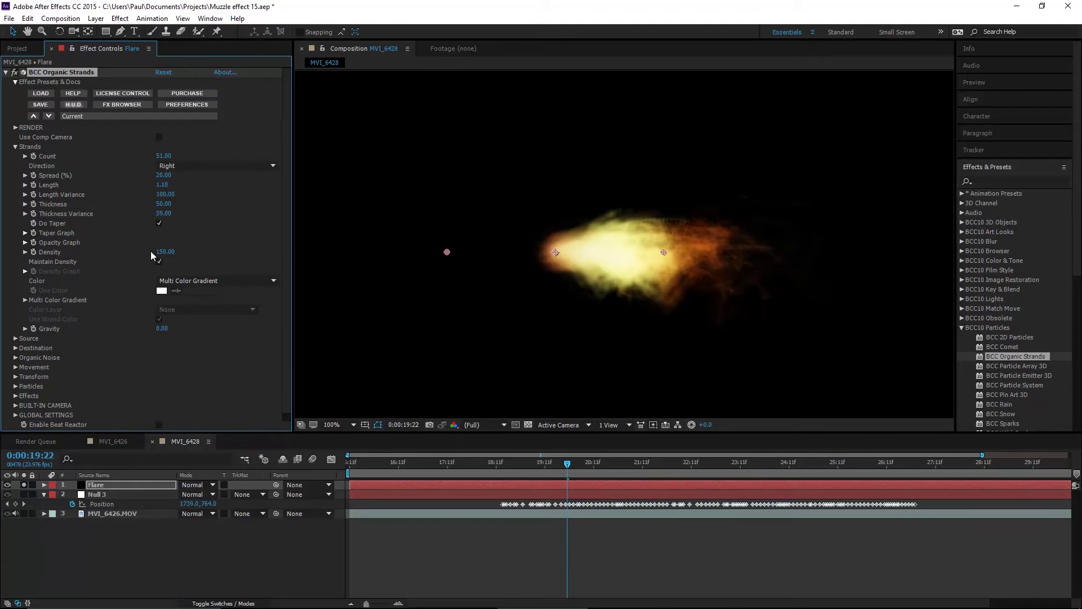
pyautogui.click(24, 232)
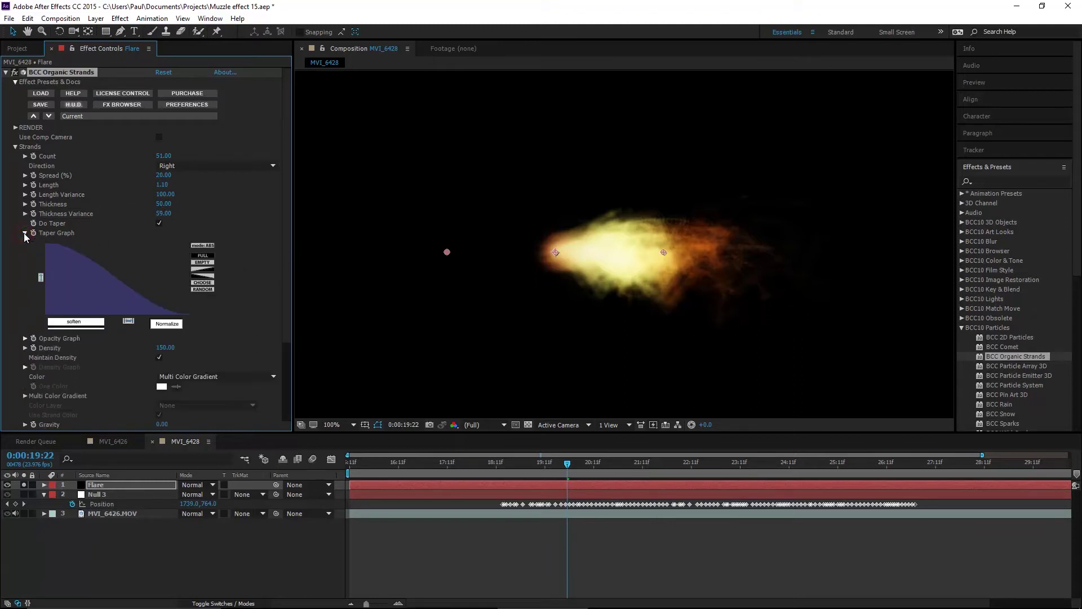
pyautogui.click(24, 233)
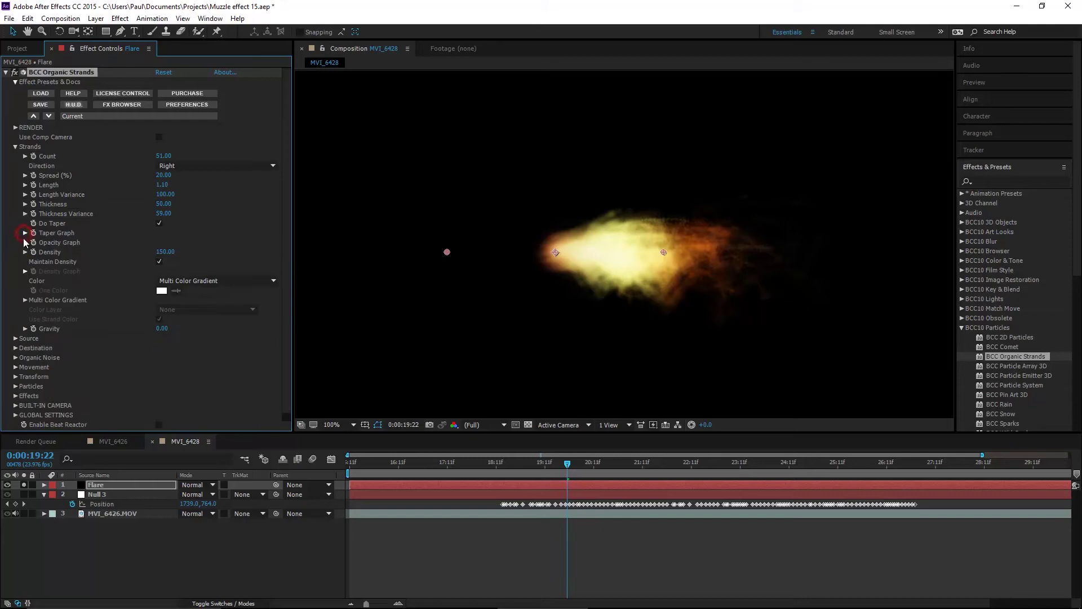
# Set the strands' Density to 250 and increase their Length to 1.30
pyautogui.click(162, 252)
pyautogui.write('250')
pyautogui.press('Return')
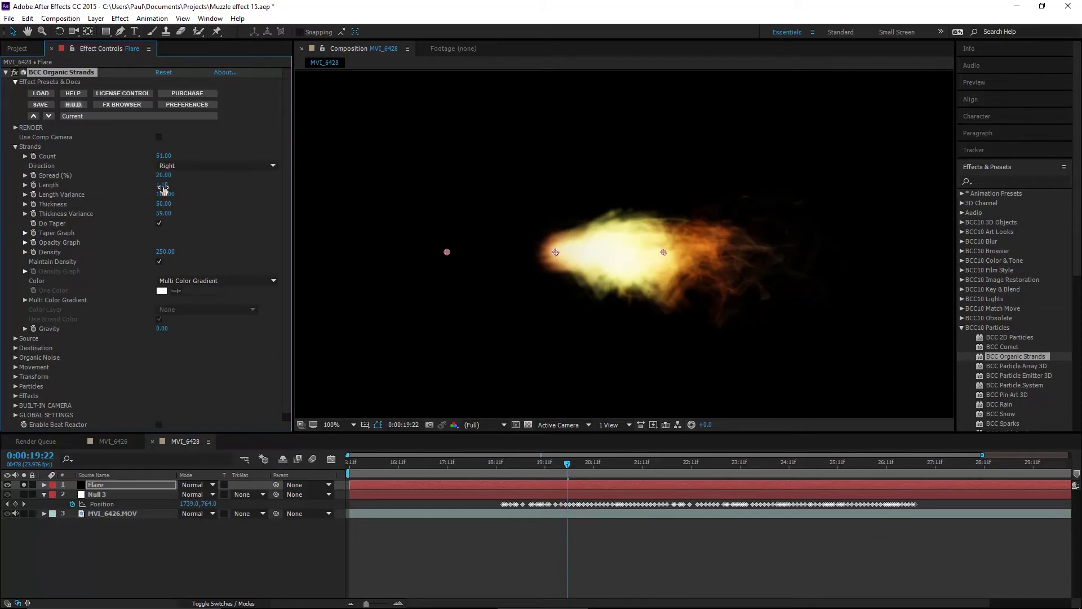
pyautogui.moveTo(164, 186); pyautogui.dragTo(161, 186)
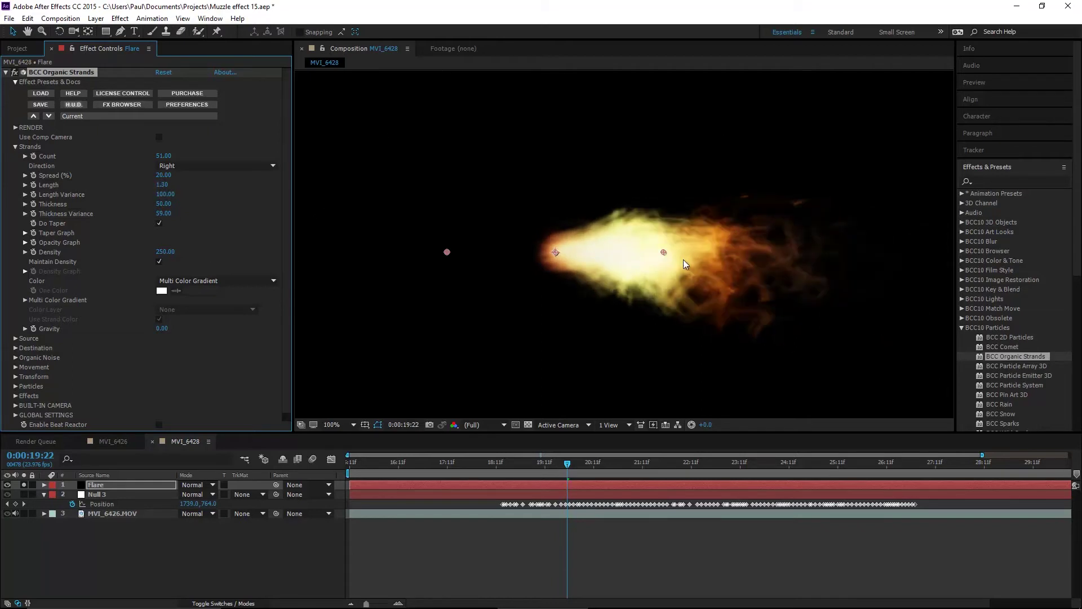
# Turn off Solo for the Flare layer and view the flash over the gun footage
pyautogui.scroll(-2, 683, 260)
pyautogui.press('.')
pyautogui.press('.')
pyautogui.click(25, 485)
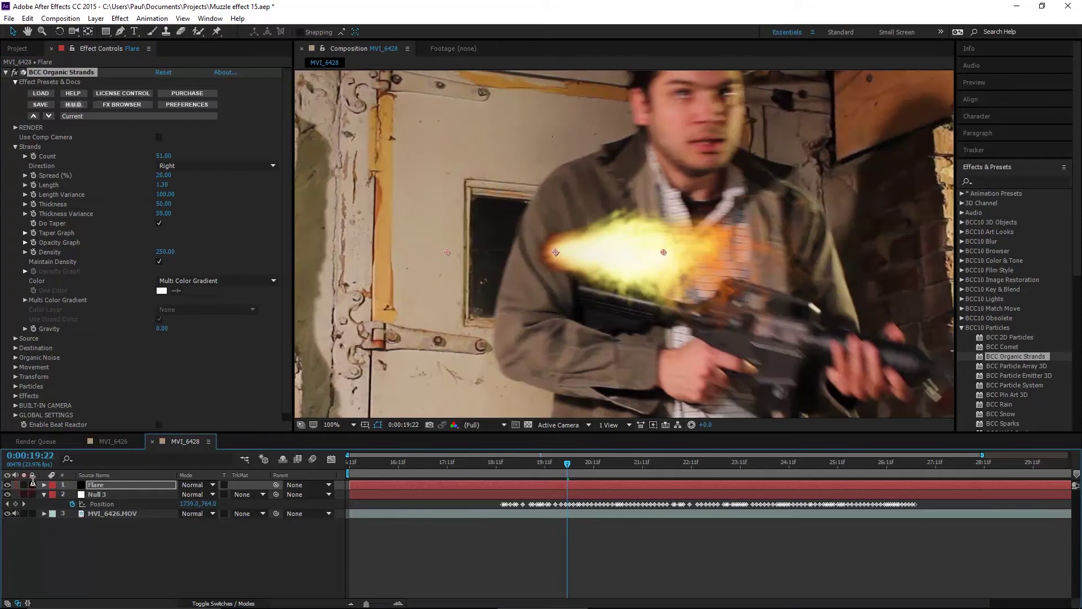
pyautogui.press(',')
pyautogui.press(',')
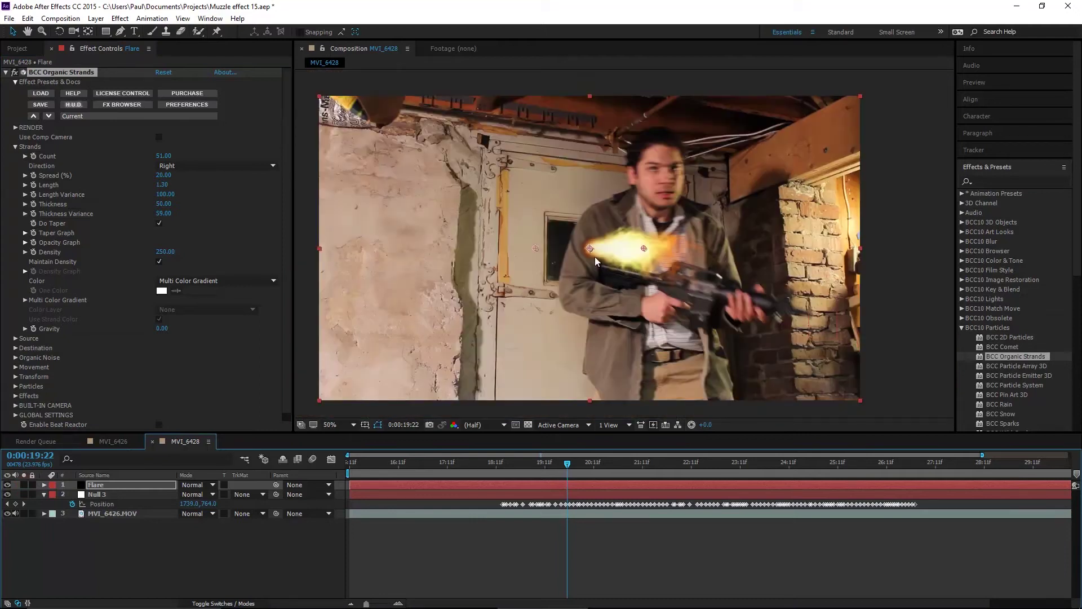
pyautogui.press('.')
pyautogui.press('.')
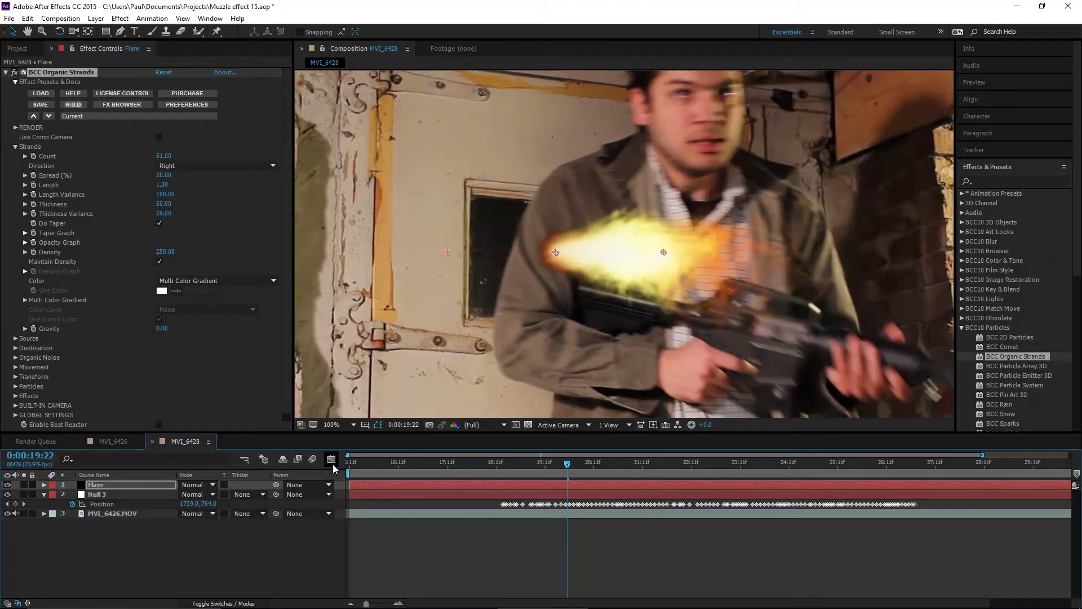
# Try the Screen blending mode on the Flare layer, and return it to Normal
pyautogui.click(187, 488)
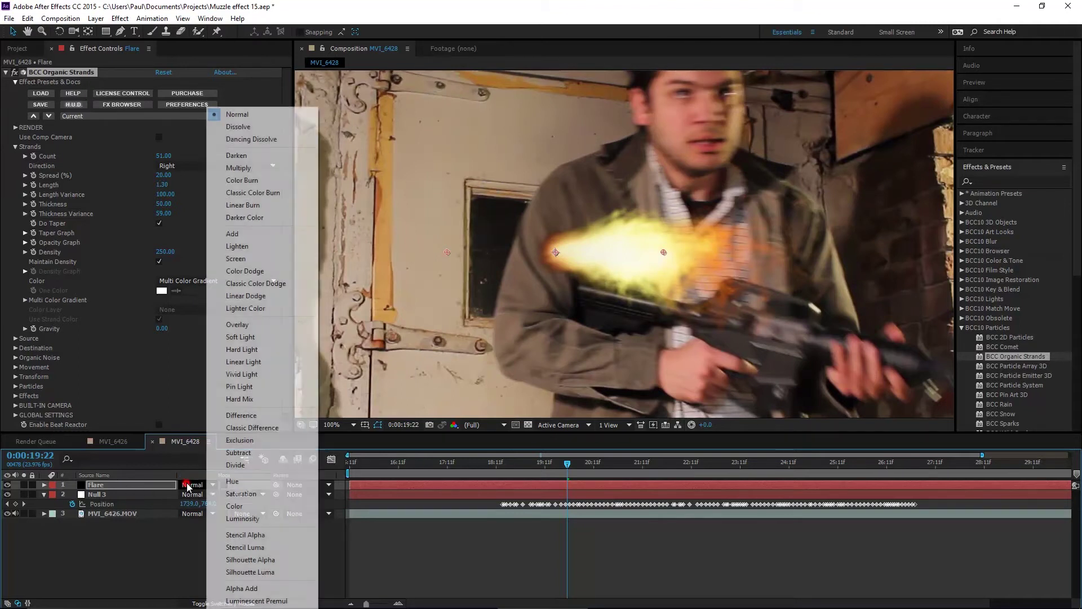
pyautogui.click(249, 257)
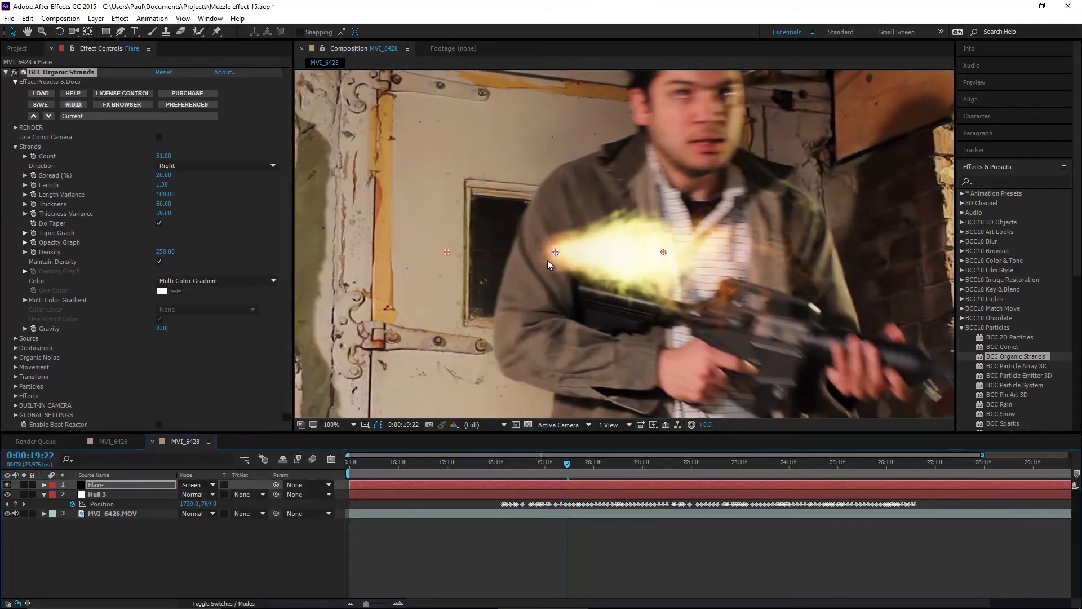
pyautogui.click(194, 488)
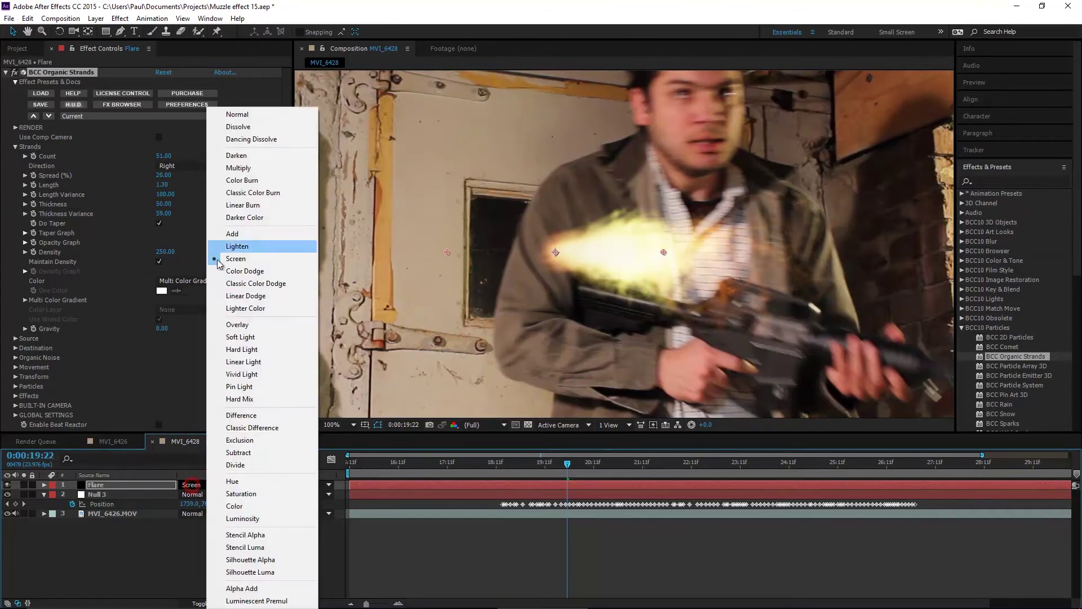
pyautogui.click(236, 115)
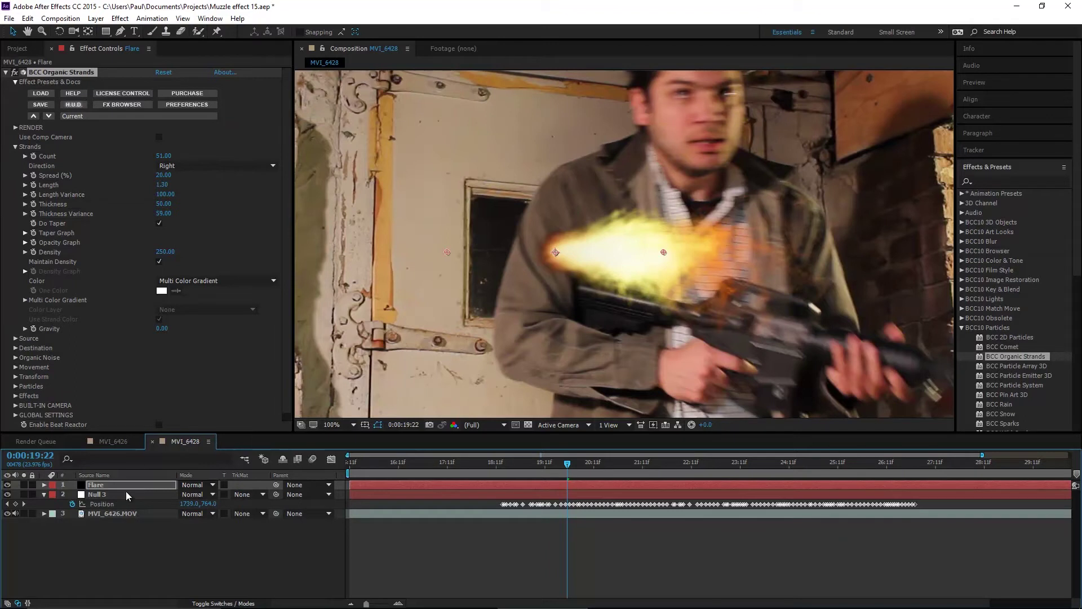
# At 0:00:18:15, enable keyframing for the Flare effect's Center XY, Rotate X, Rotate Y and Rotate Z
pyautogui.click(504, 463)
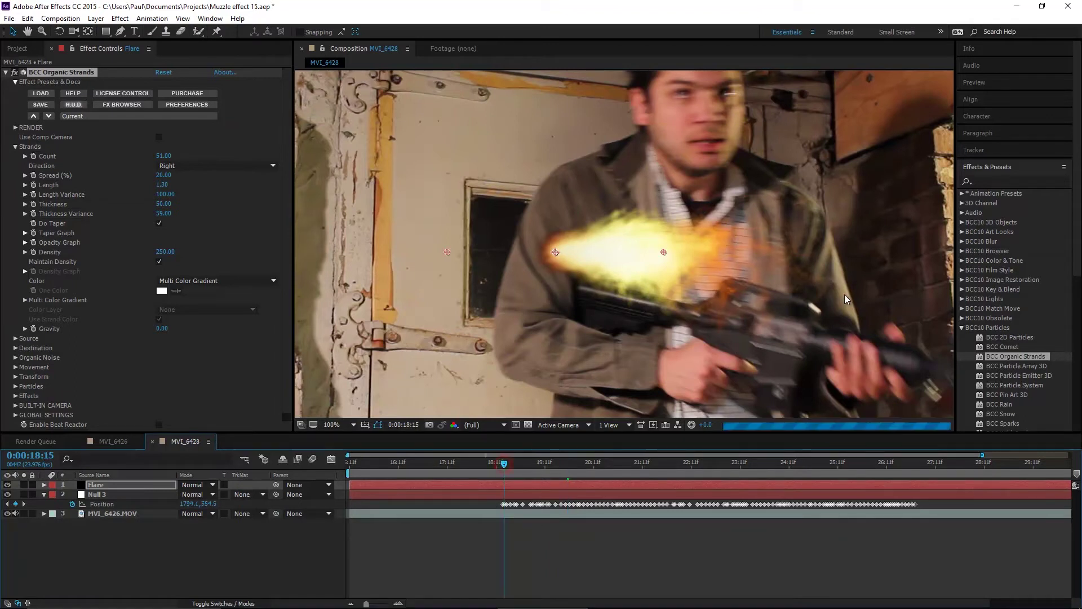
pyautogui.scroll(-2, 823, 299)
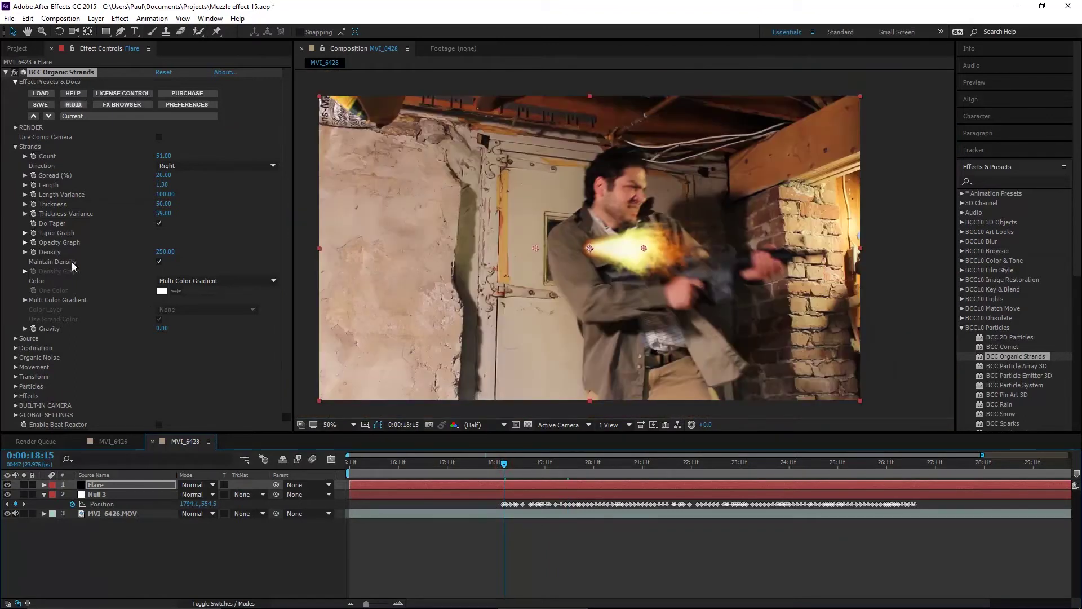
pyautogui.click(107, 493)
pyautogui.click(107, 486)
pyautogui.click(15, 147)
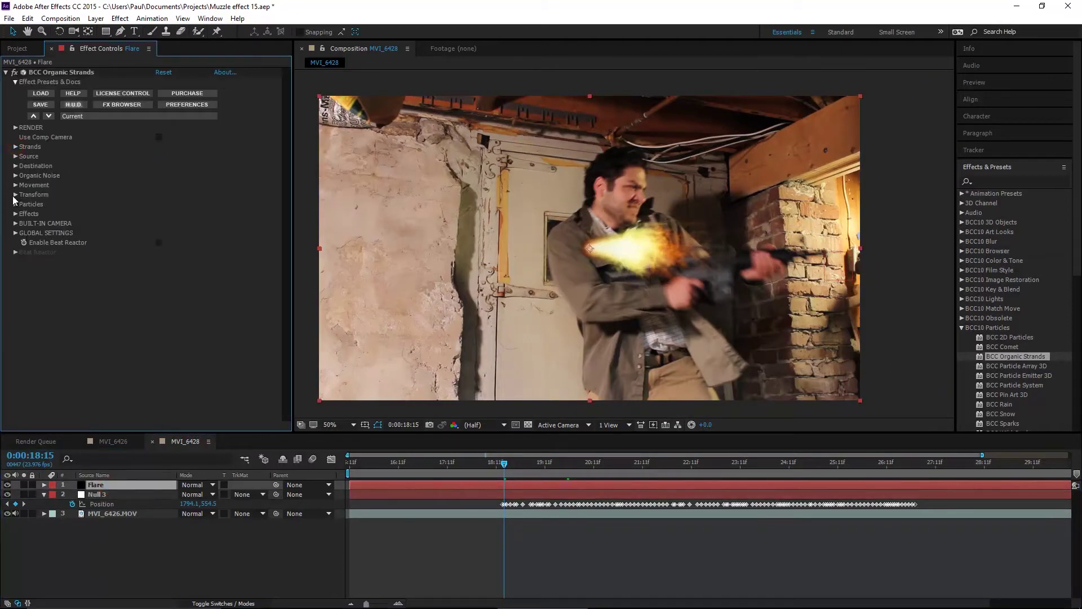
pyautogui.click(15, 196)
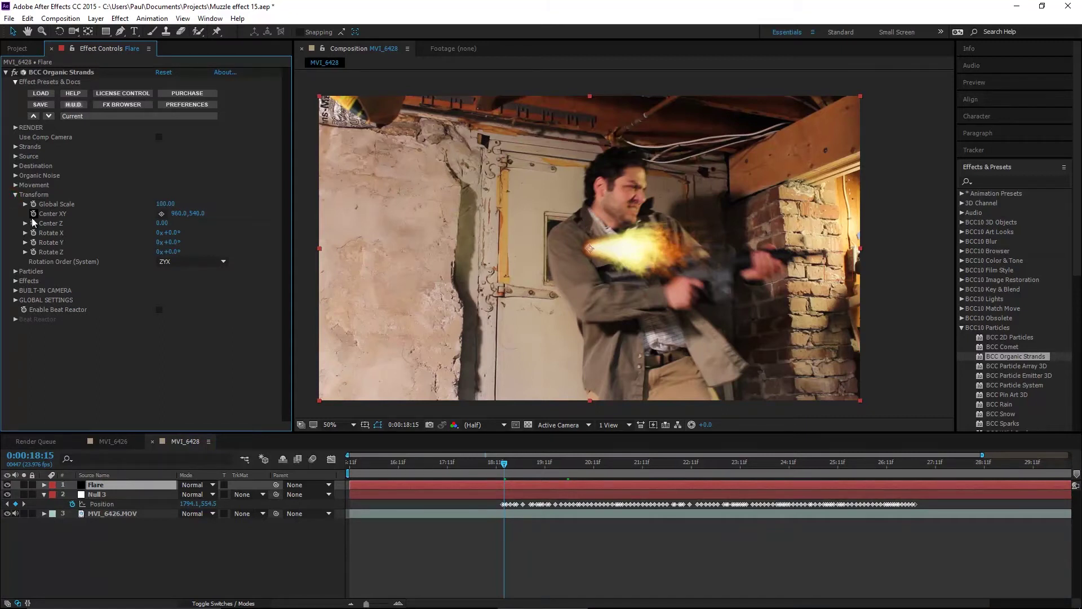
pyautogui.click(33, 214)
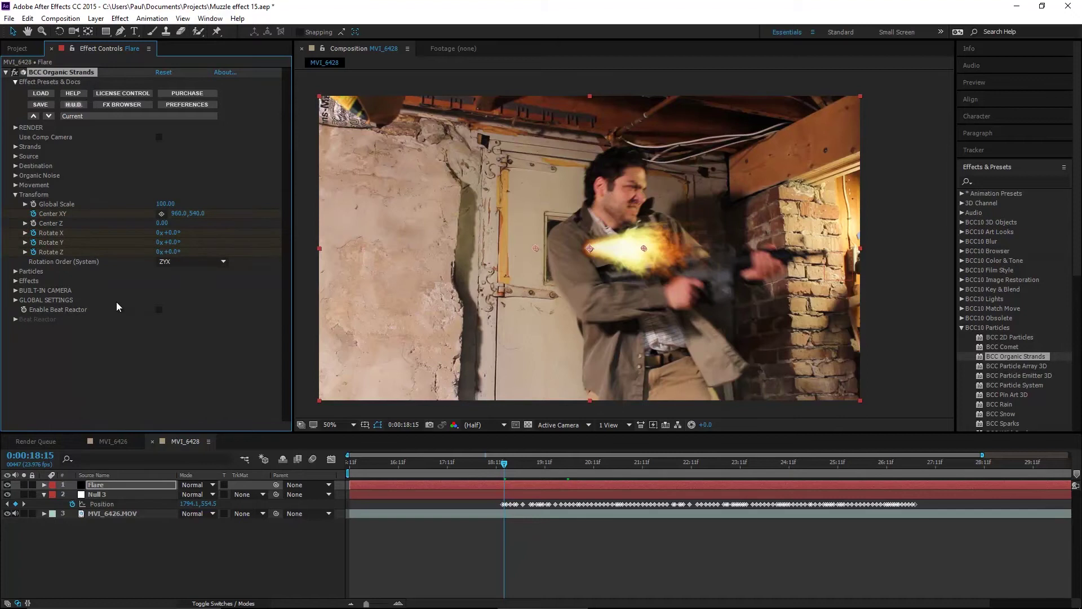
# Reveal Flare's keyframed properties and link Center XY to Null 3's Position with an expression
pyautogui.click(104, 485)
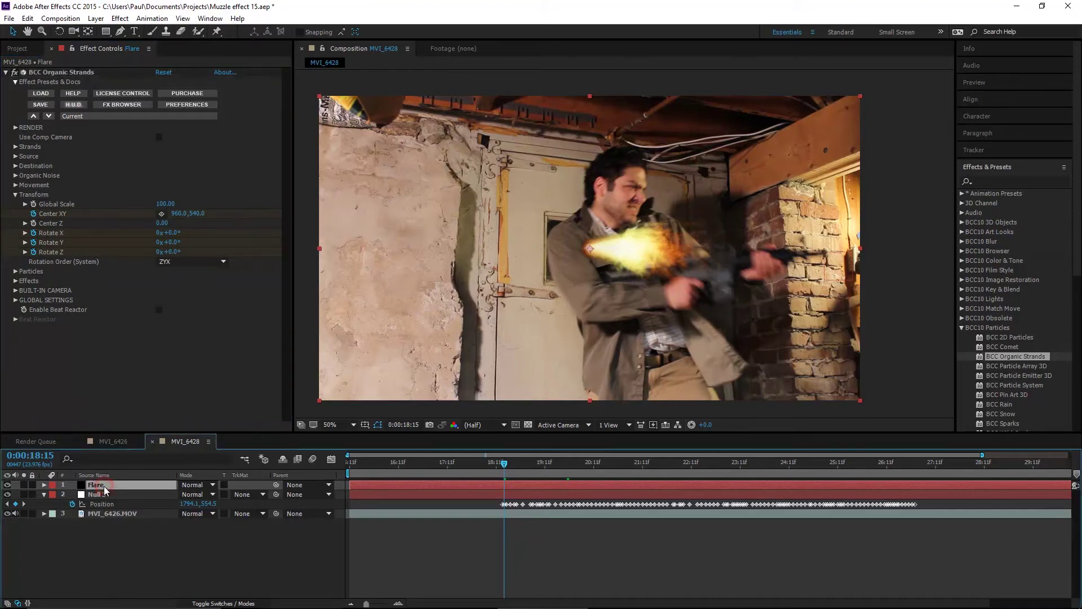
pyautogui.press('u')
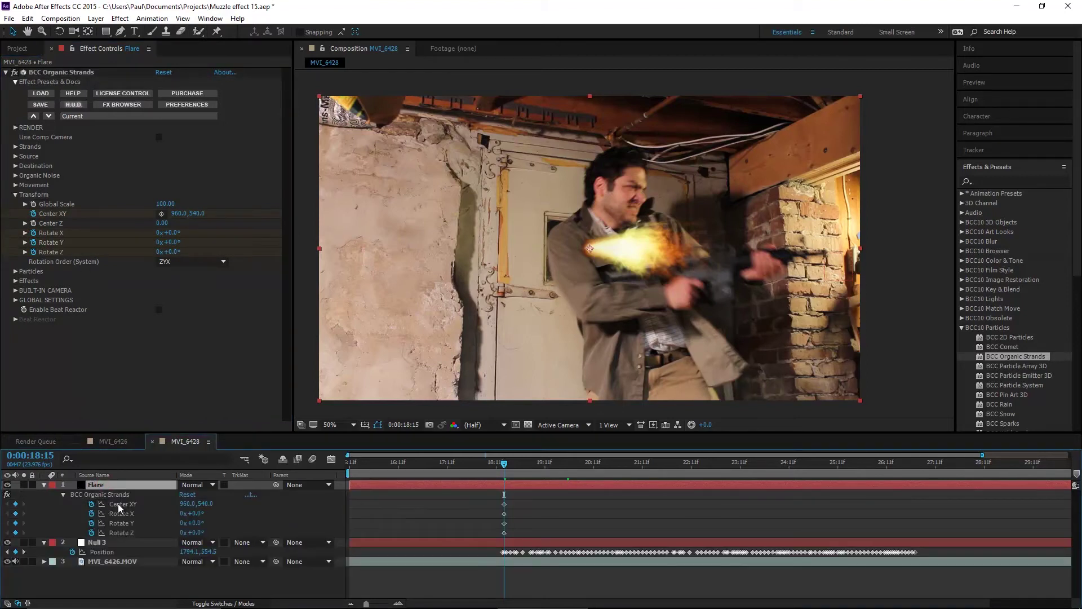
pyautogui.click(119, 505)
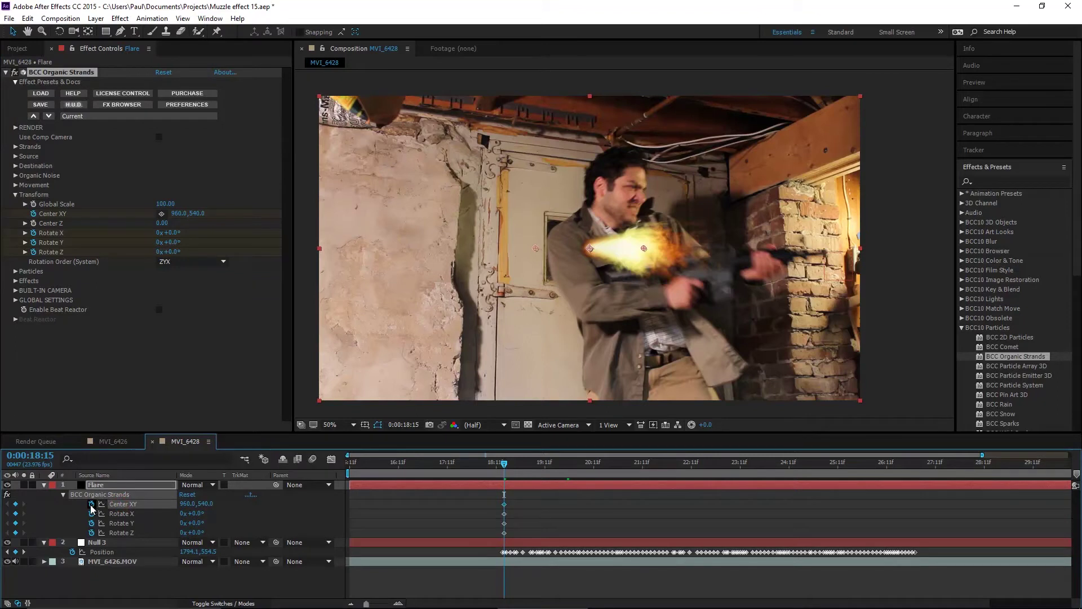
pyautogui.keyDown('alt'); pyautogui.click(91, 505); pyautogui.keyUp('alt')
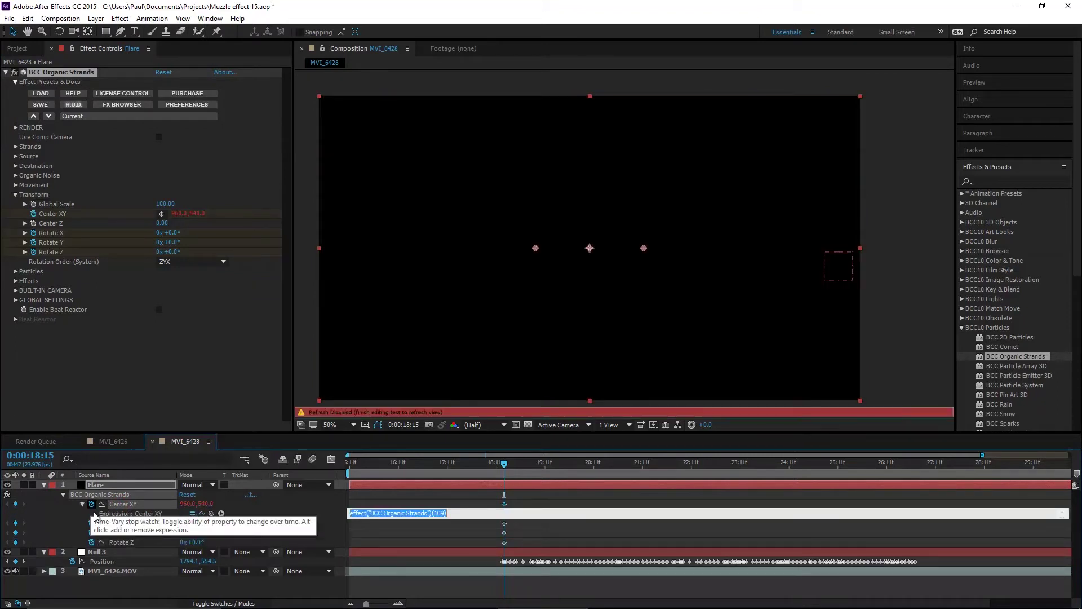
pyautogui.moveTo(212, 514); pyautogui.dragTo(110, 560)
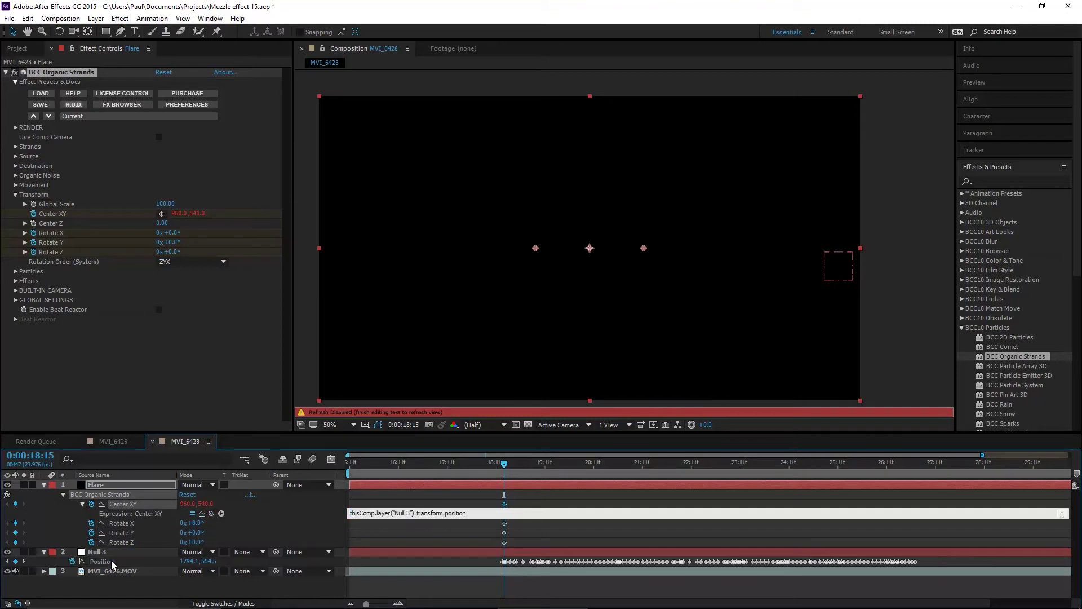
pyautogui.click(473, 468)
# Scrub from 0:00:18:15 to 0:00:18:19 and examine how the flash lines up with the gun's muzzle
pyautogui.moveTo(474, 469); pyautogui.dragTo(505, 475)
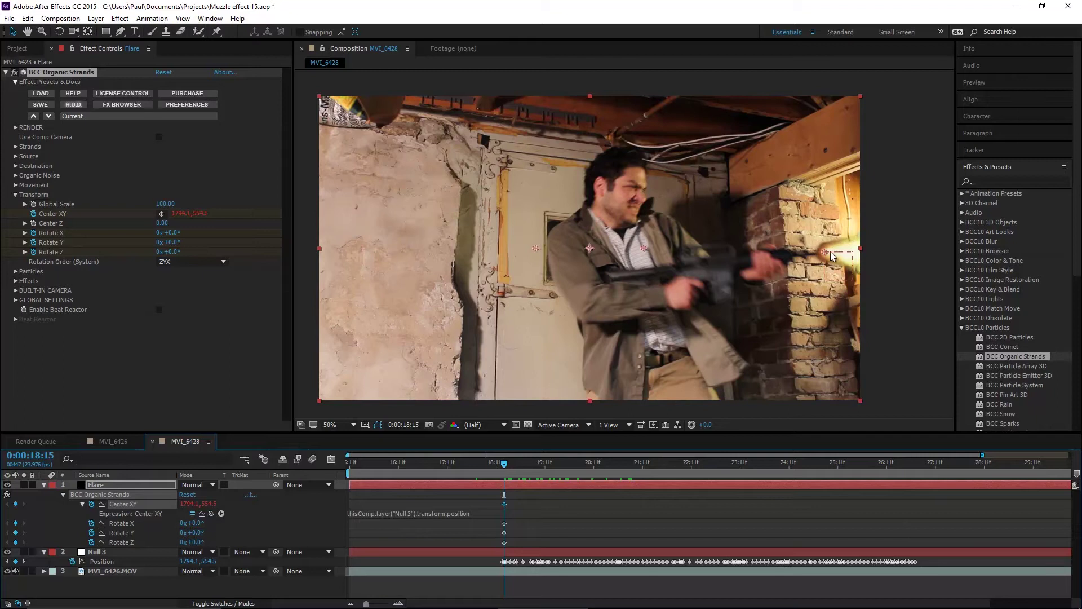
pyautogui.click(513, 464)
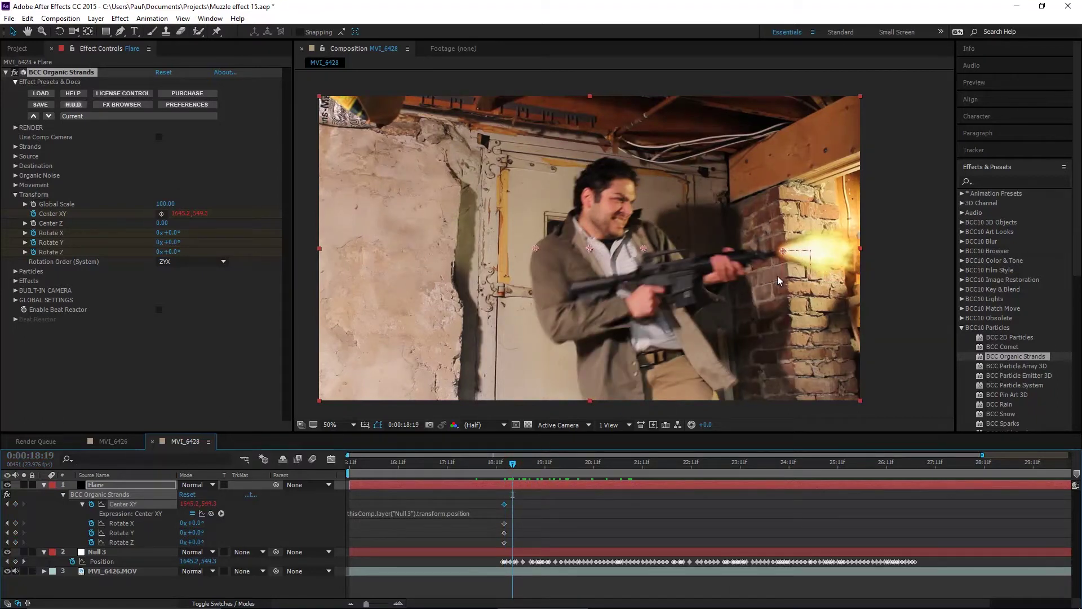
pyautogui.scroll(2, 776, 276)
pyautogui.moveTo(776, 275); pyautogui.dragTo(590, 239)
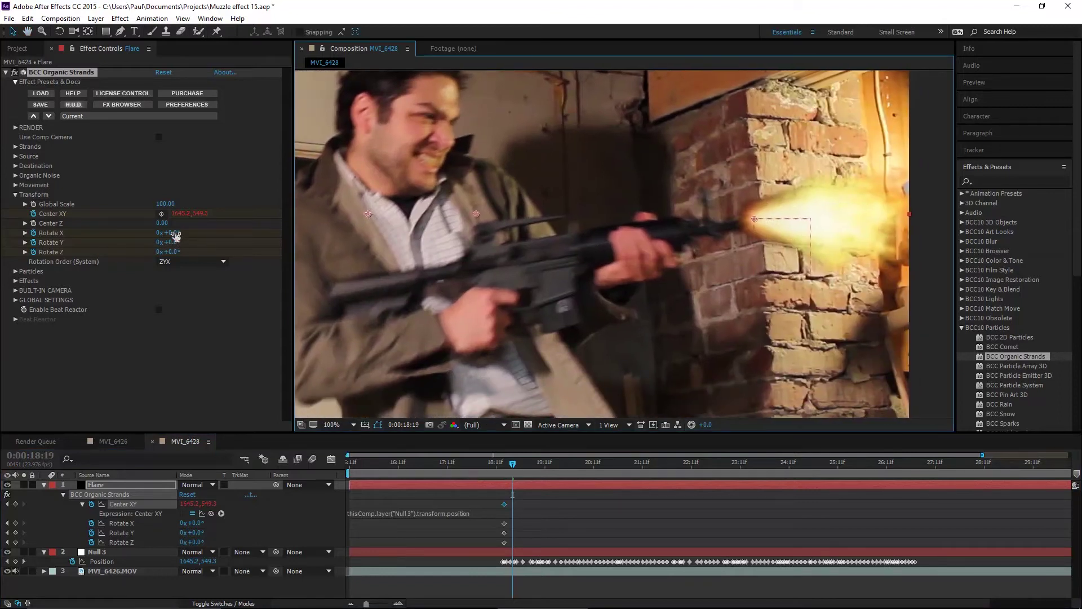
# At 0:00:19:00, set the Flare effect's Rotate Z to -11° to match the gun's angle
pyautogui.press('pagedown')
pyautogui.press('pagedown')
pyautogui.press('pagedown')
pyautogui.press('pagedown')
pyautogui.press('pagedown')
pyautogui.moveTo(169, 252); pyautogui.dragTo(154, 252)
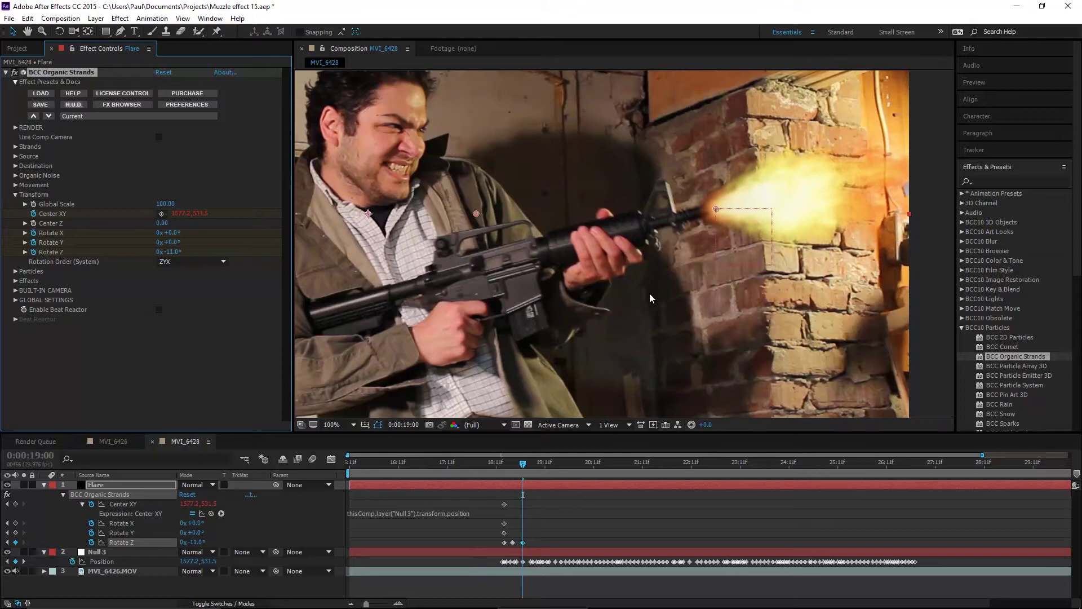
# Keyframe Rotate Z at -11° at 0:00:19:09 and turn that keyframe into a hold keyframe
pyautogui.scroll(-2, 654, 277)
pyautogui.click(536, 467)
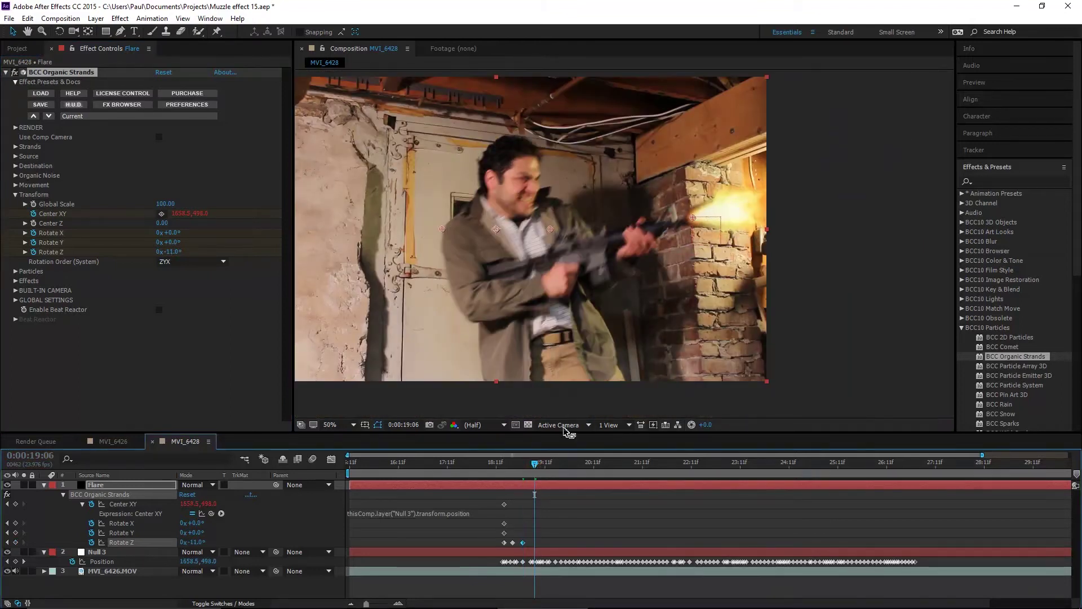
pyautogui.click(541, 466)
pyautogui.click(550, 469)
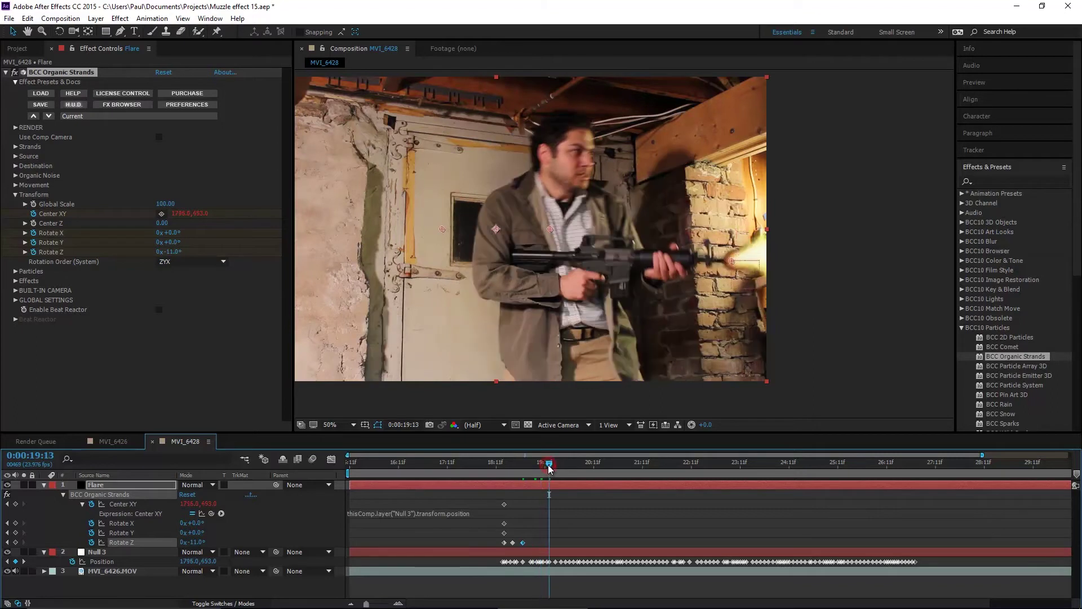
pyautogui.click(539, 471)
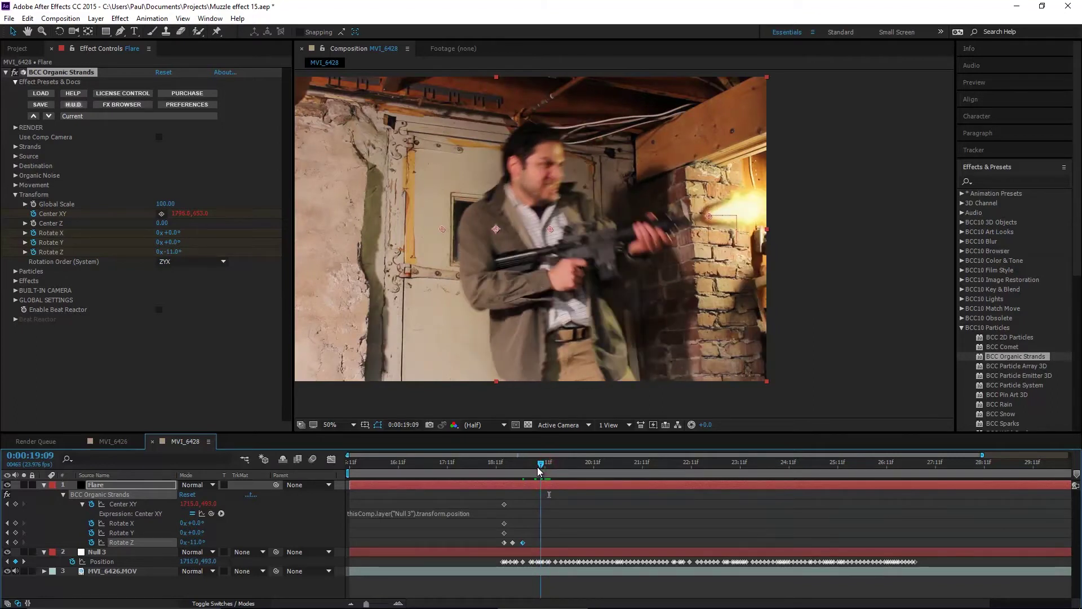
pyautogui.moveTo(173, 254); pyautogui.dragTo(176, 254)
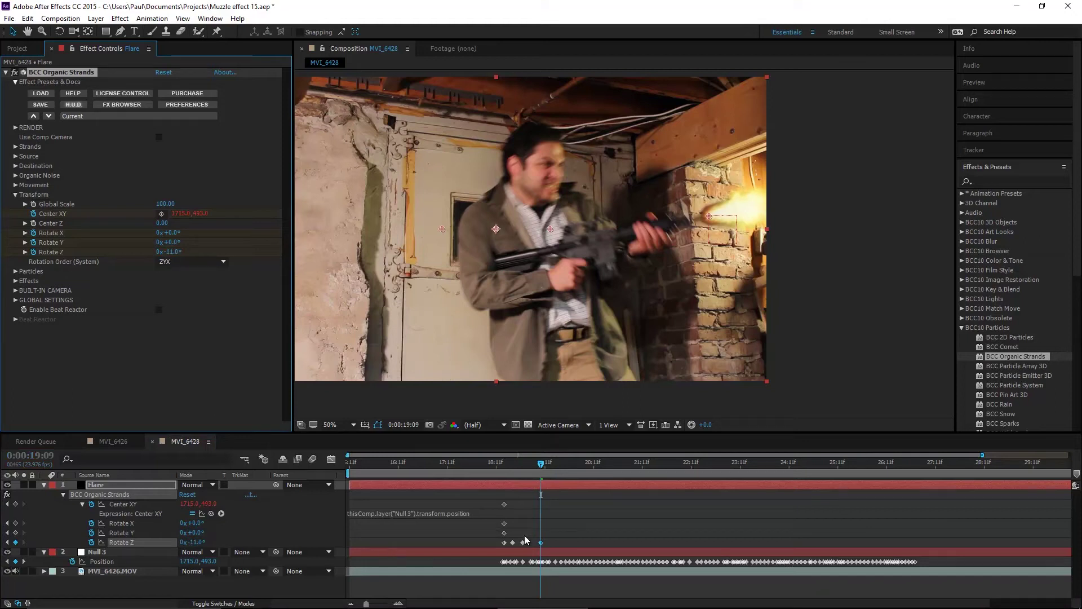
pyautogui.click(541, 543)
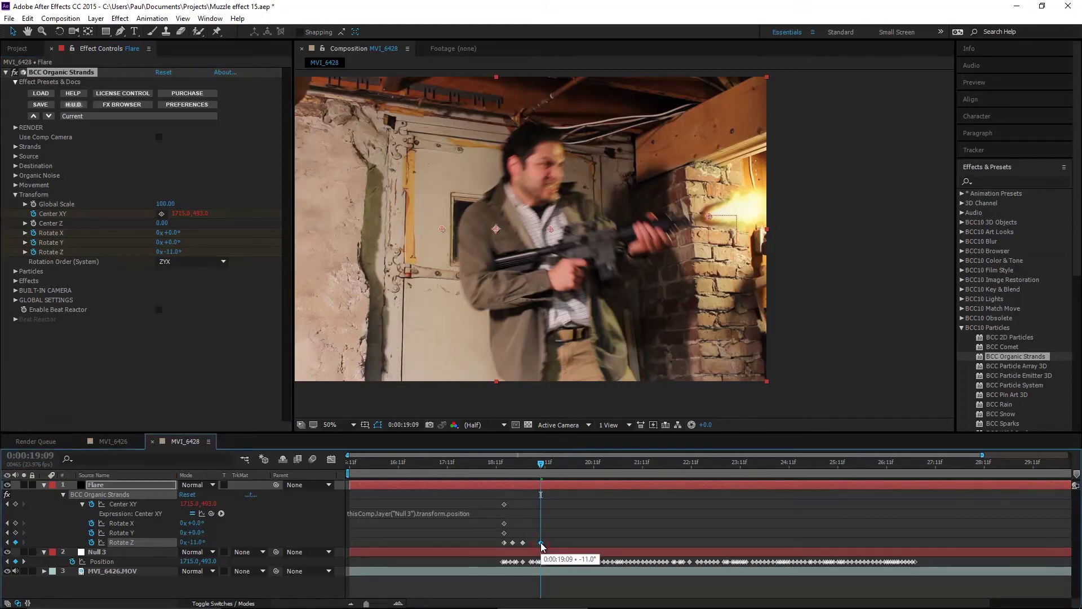
pyautogui.rightClick(541, 544)
pyautogui.click(583, 483)
# Set Rotate X to 10°, Rotate Y to -2° and Rotate Z to -13° at 0:00:20:06, and Rotate Y to 86° and Z to -26° at 0:00:20:18
pyautogui.moveTo(541, 464); pyautogui.dragTo(585, 471)
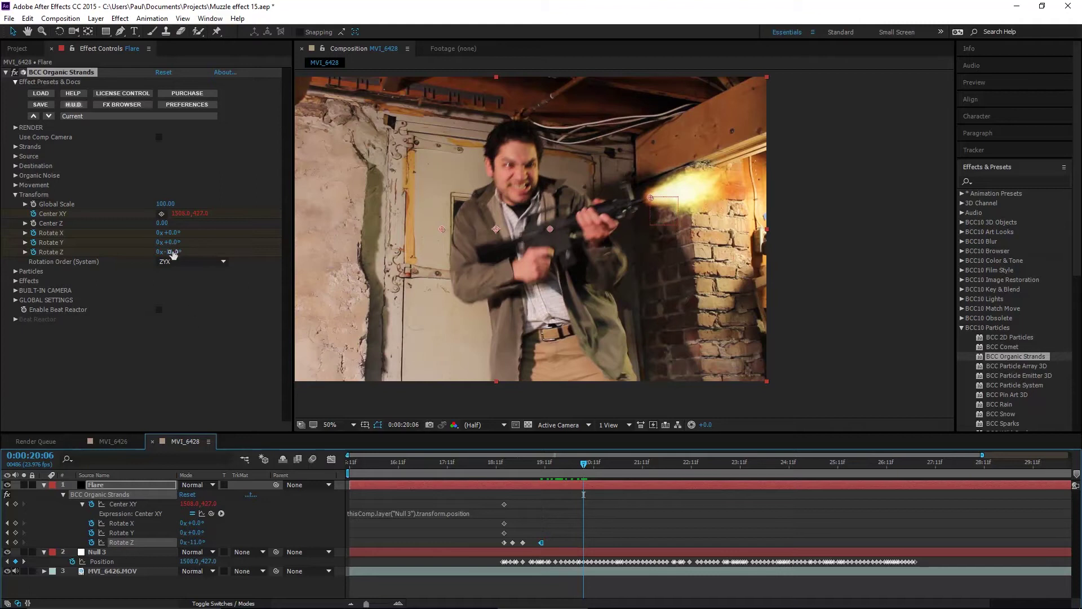
pyautogui.moveTo(175, 242)
pyautogui.mouseDown()
pyautogui.moveTo(171, 252)
pyautogui.moveTo(181, 233)
pyautogui.mouseUp()
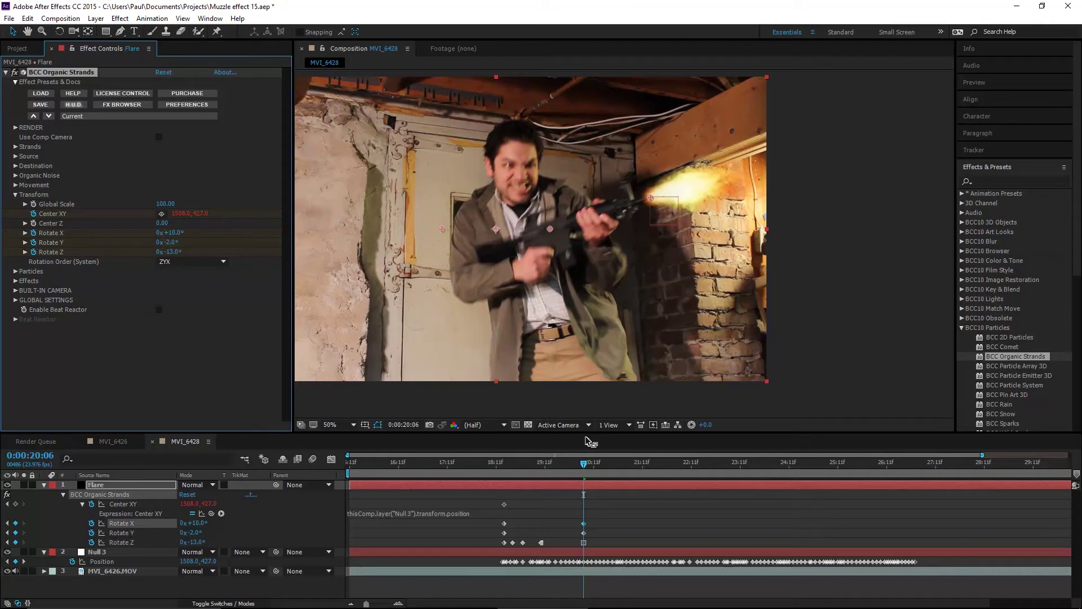
pyautogui.click(604, 463)
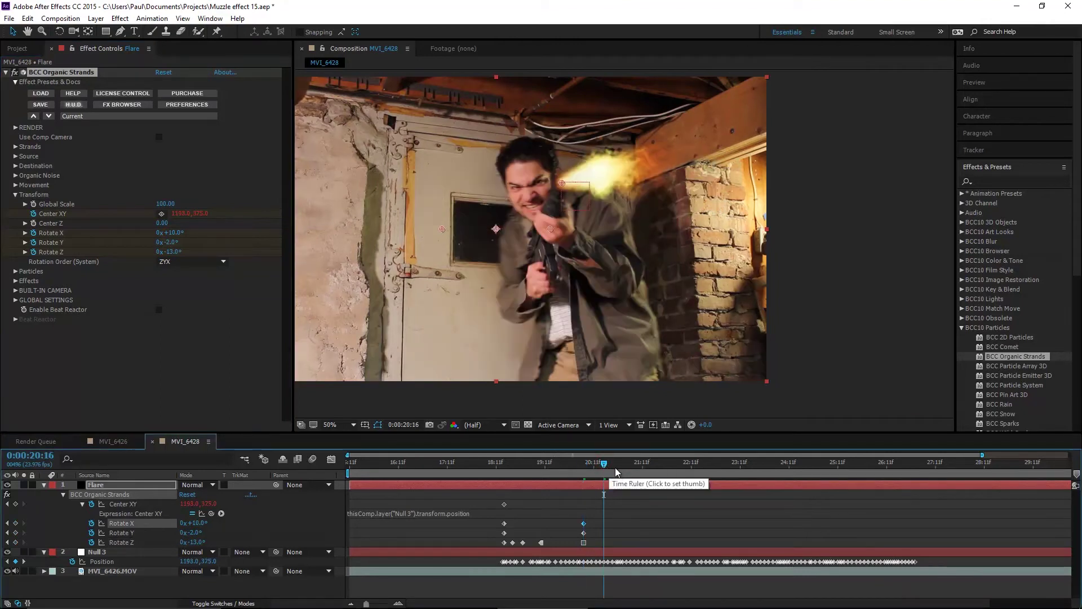
pyautogui.moveTo(605, 466); pyautogui.dragTo(608, 467)
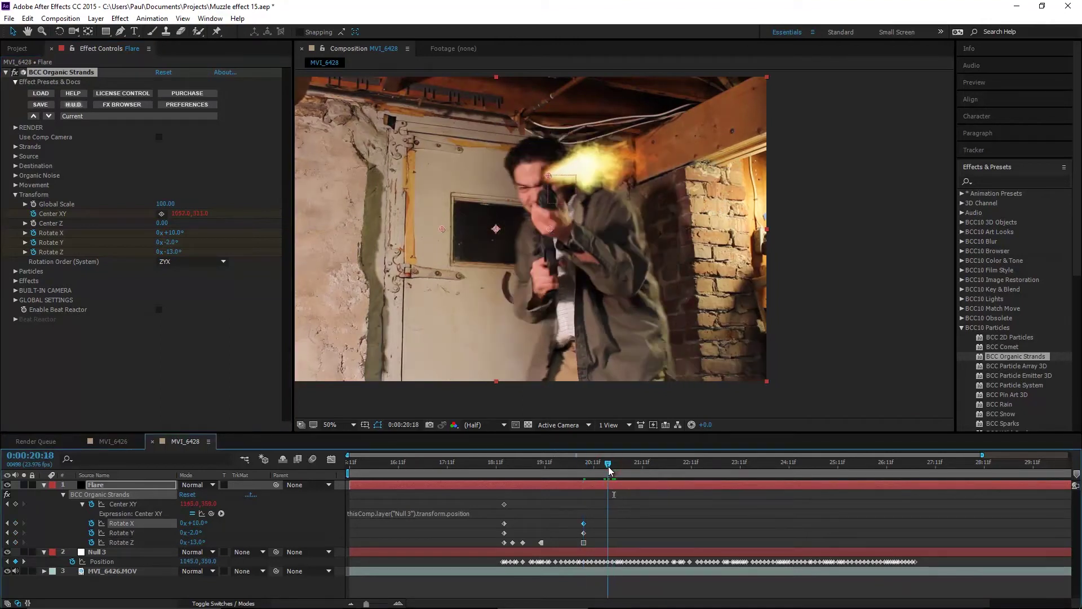
pyautogui.moveTo(169, 242)
pyautogui.mouseDown()
pyautogui.moveTo(219, 240)
pyautogui.moveTo(164, 254)
pyautogui.mouseUp()
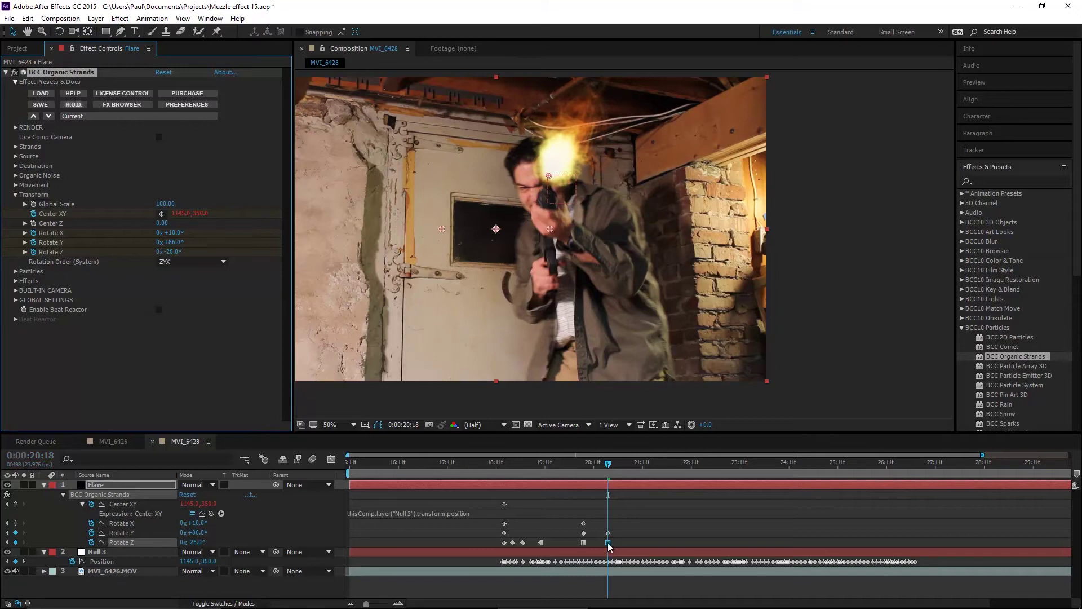
# Remove the hold from the Rotate Z keyframes at 0:00:20:06 and 0:00:20:18, and set Rotate Z to -44.7° at 0:00:20:14
pyautogui.rightClick(583, 543)
pyautogui.click(643, 485)
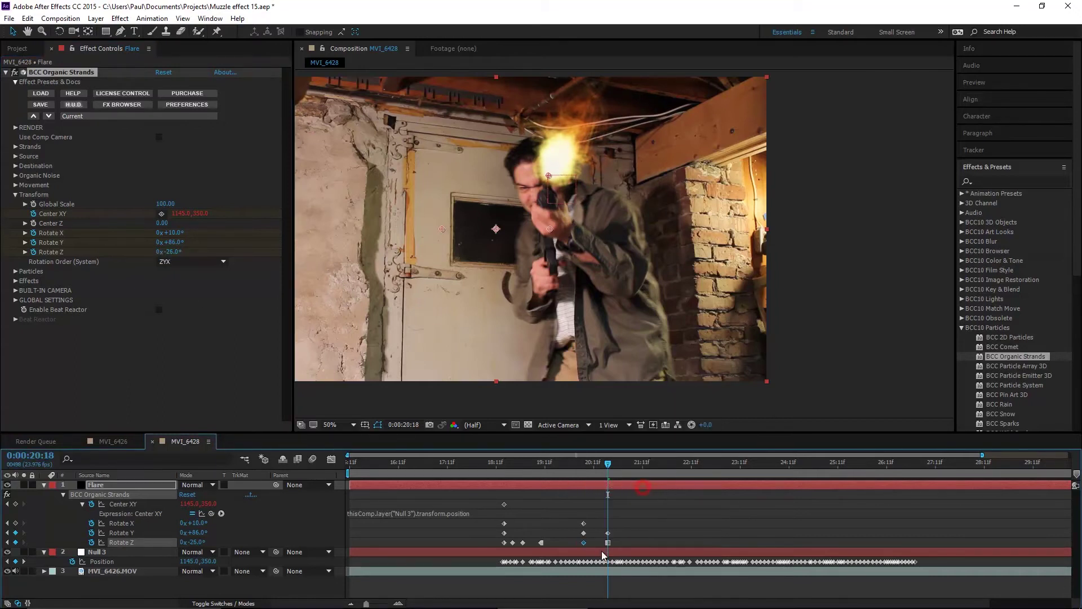
pyautogui.rightClick(608, 544)
pyautogui.click(627, 485)
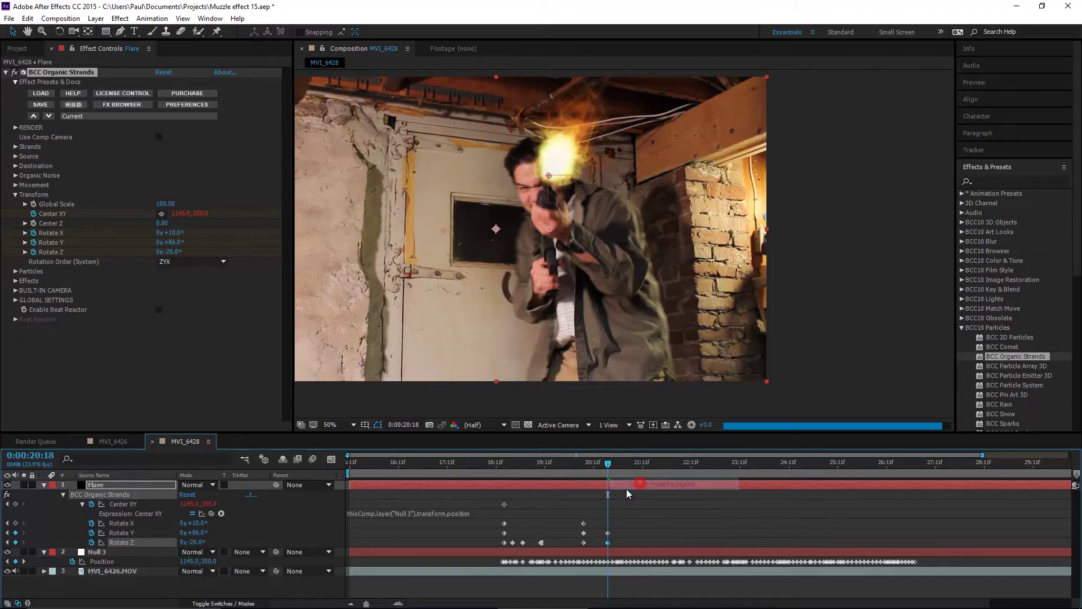
pyautogui.moveTo(584, 466)
pyautogui.mouseDown()
pyautogui.moveTo(611, 469)
pyautogui.moveTo(590, 472)
pyautogui.moveTo(600, 471)
pyautogui.mouseUp()
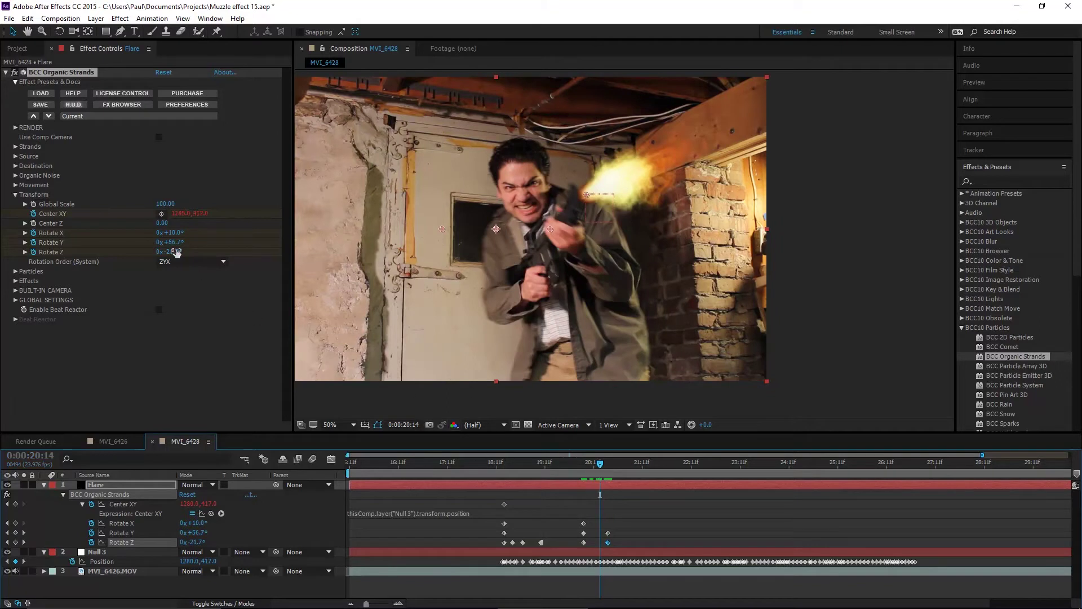
pyautogui.moveTo(170, 257); pyautogui.dragTo(158, 257)
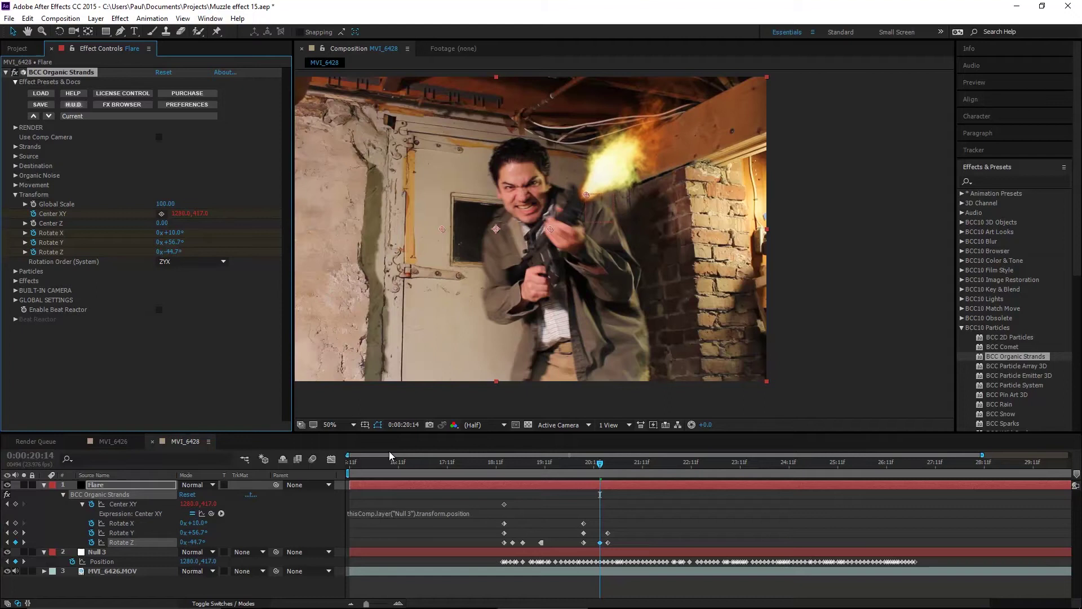
# Further along the timeline, set Rotate Z to 0° and adjust Rotate Y and Rotate X to follow the gun
pyautogui.moveTo(596, 467); pyautogui.dragTo(630, 471)
pyautogui.click(169, 252)
pyautogui.write('0')
pyautogui.press('Return')
pyautogui.moveTo(180, 245)
pyautogui.mouseDown()
pyautogui.moveTo(230, 244)
pyautogui.moveTo(185, 233)
pyautogui.mouseUp()
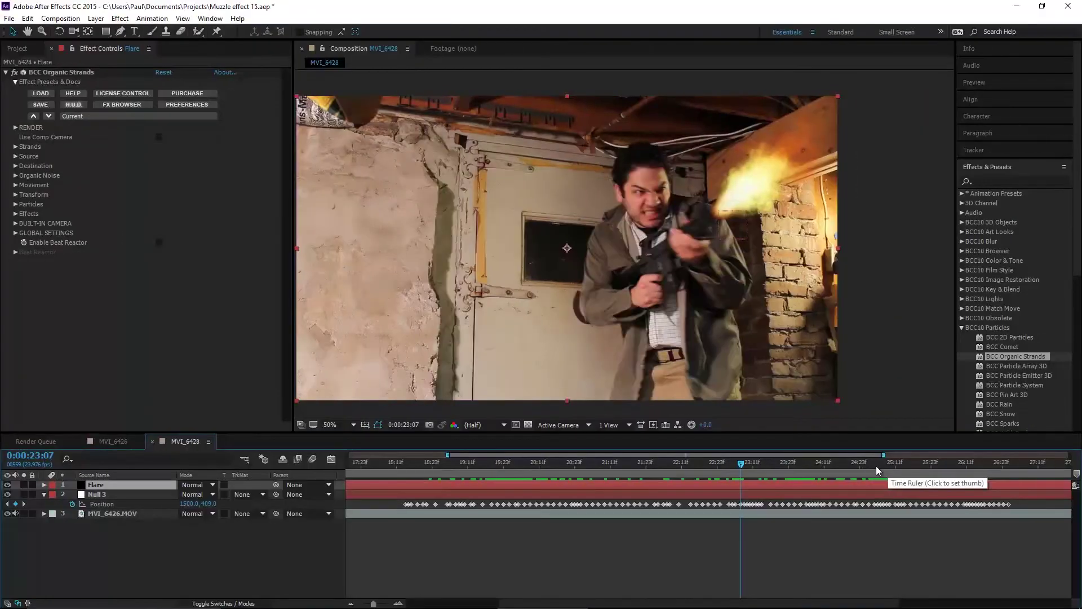
# Scrub from 0:00:21:20 to 0:00:25:08 and examine how the flash follows the gun's muzzle and angle
pyautogui.moveTo(877, 471); pyautogui.dragTo(637, 471)
pyautogui.press('.')
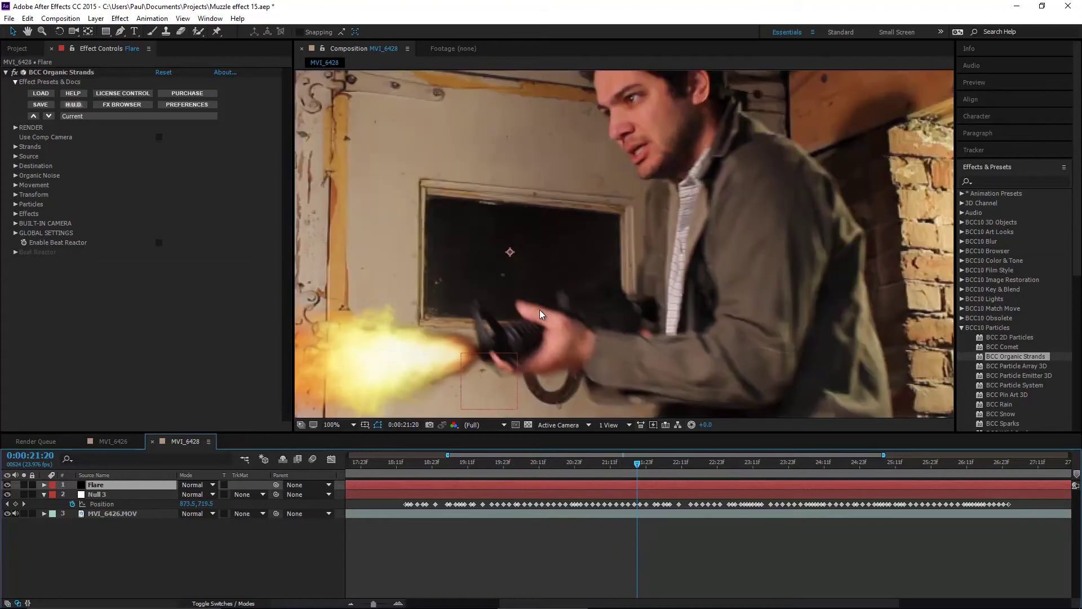
pyautogui.click(655, 462)
pyautogui.click(729, 462)
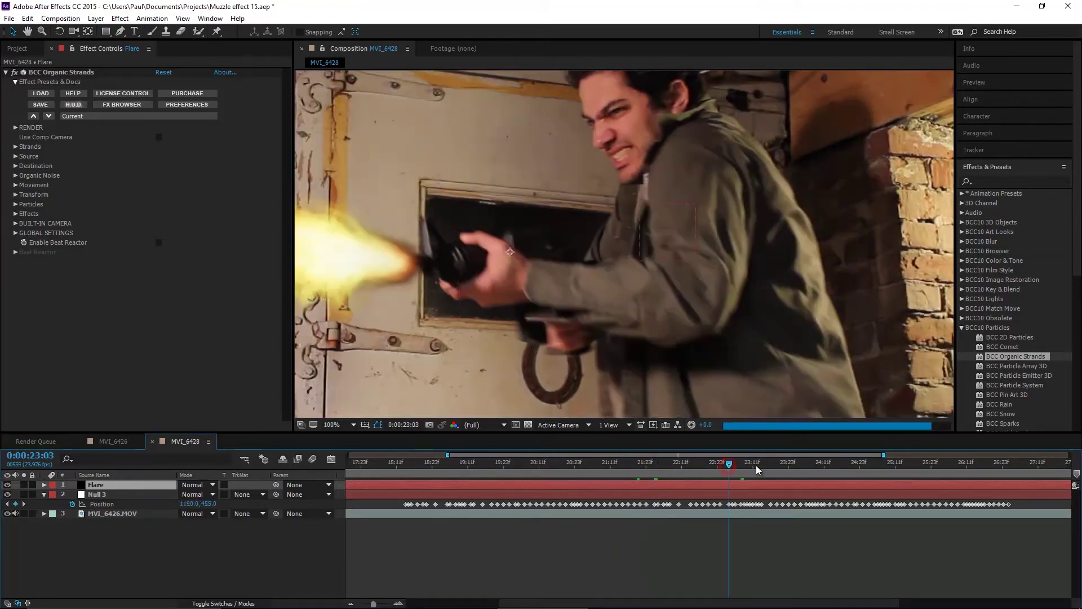
pyautogui.click(811, 467)
pyautogui.click(887, 465)
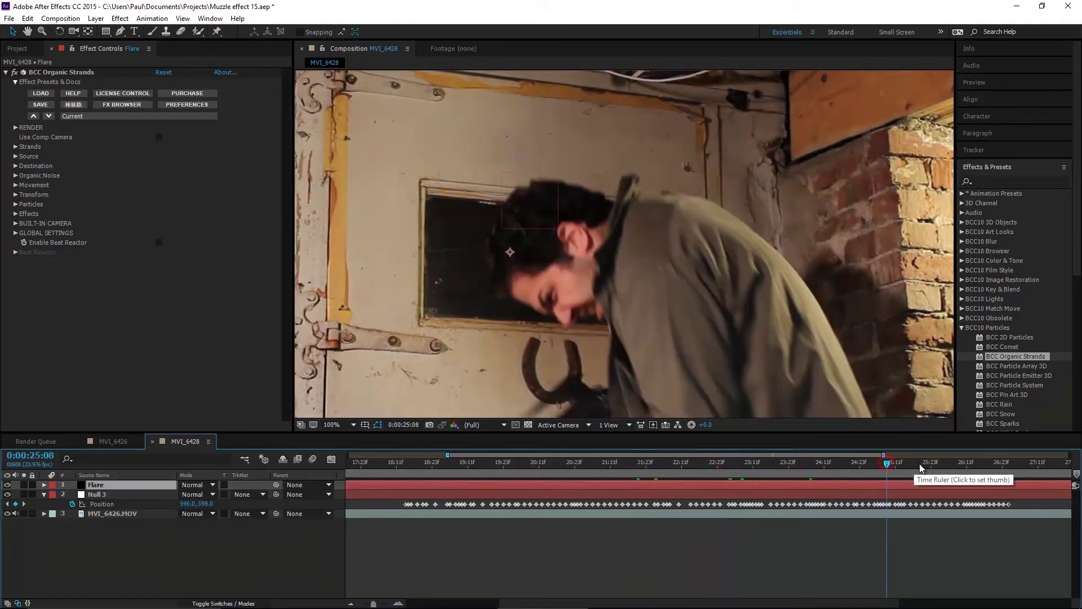
pyautogui.moveTo(440, 210); pyautogui.dragTo(523, 246)
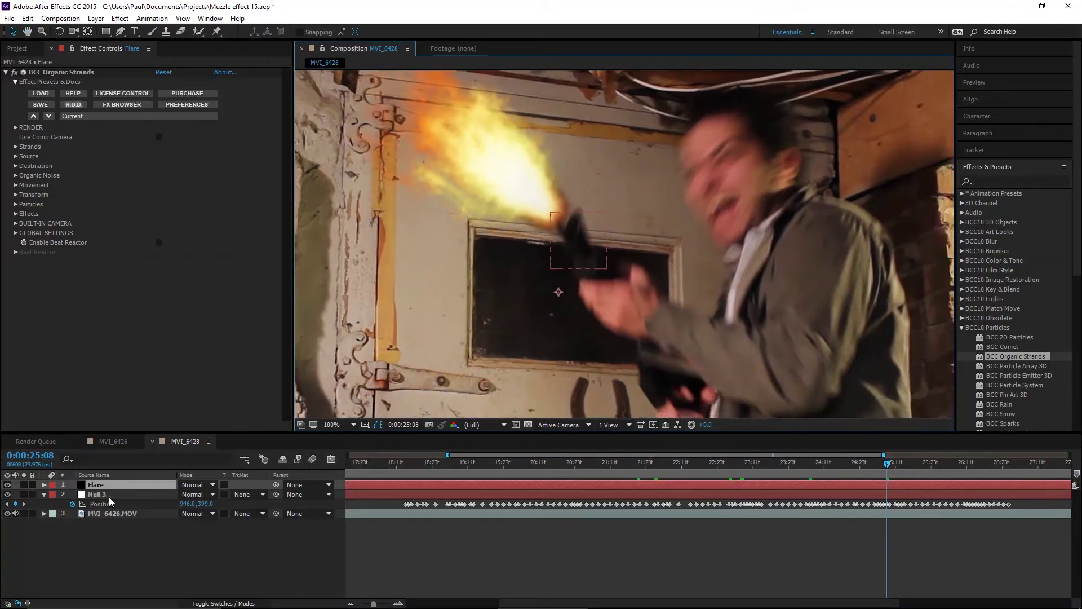
# Set the Flare layer's blending mode to Screen and reveal its Opacity property
pyautogui.click(190, 485)
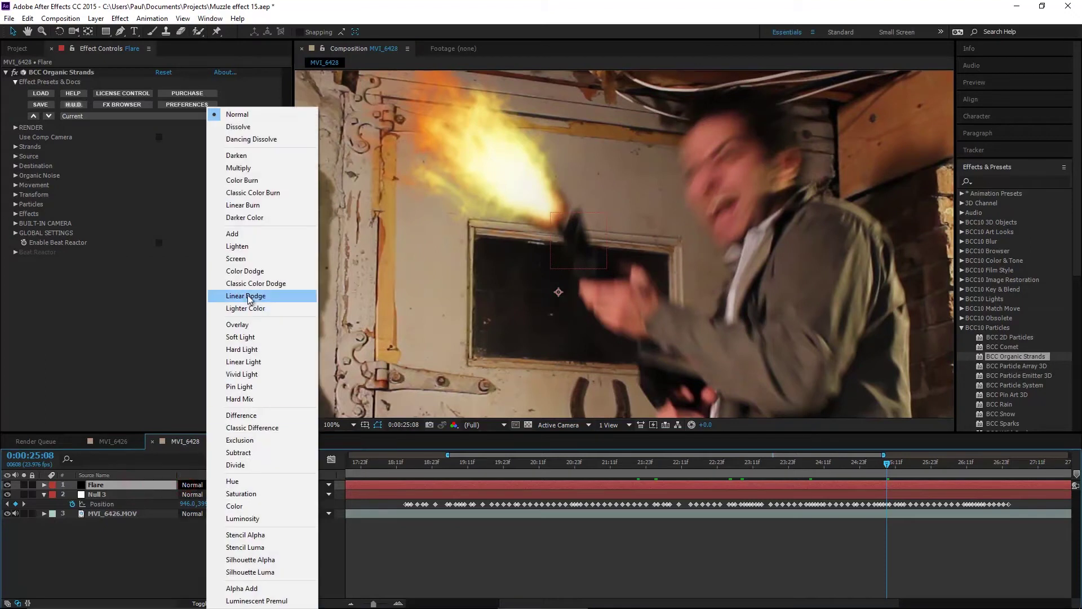
pyautogui.click(252, 264)
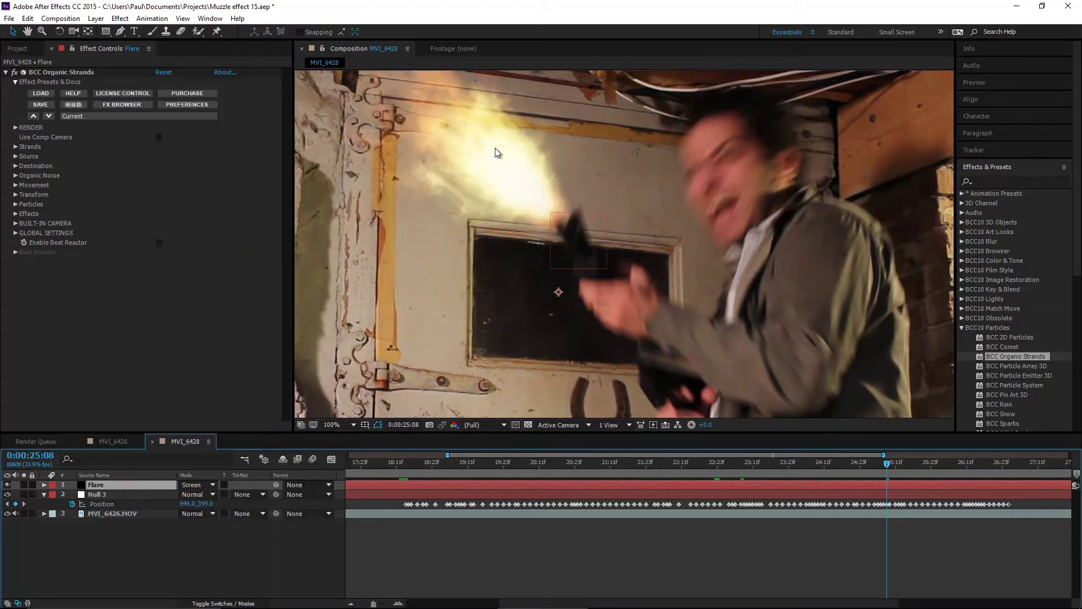
pyautogui.click(97, 485)
pyautogui.click(44, 485)
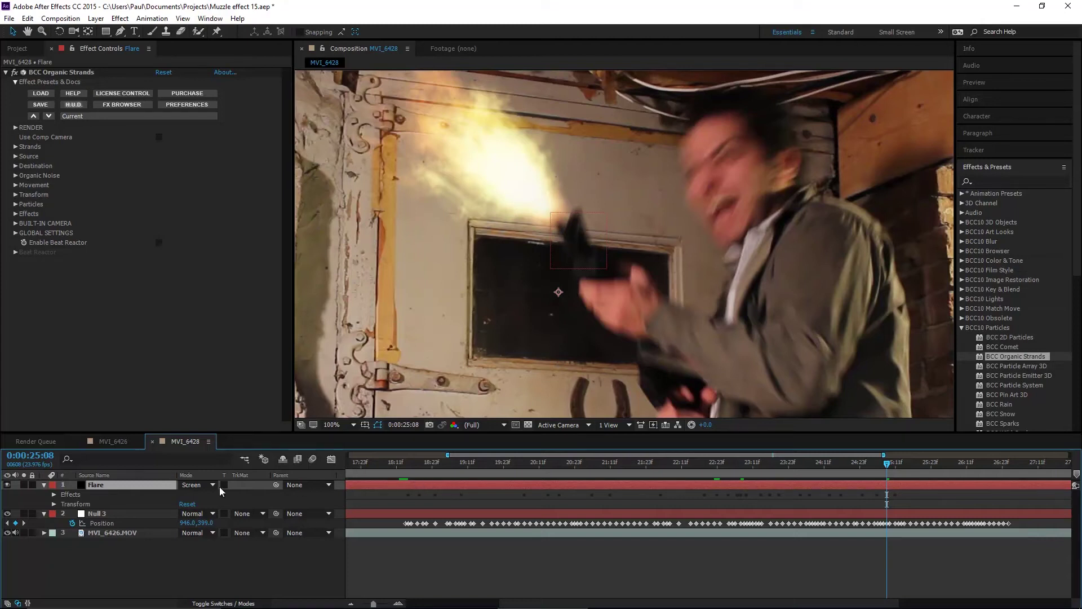
pyautogui.press('t')
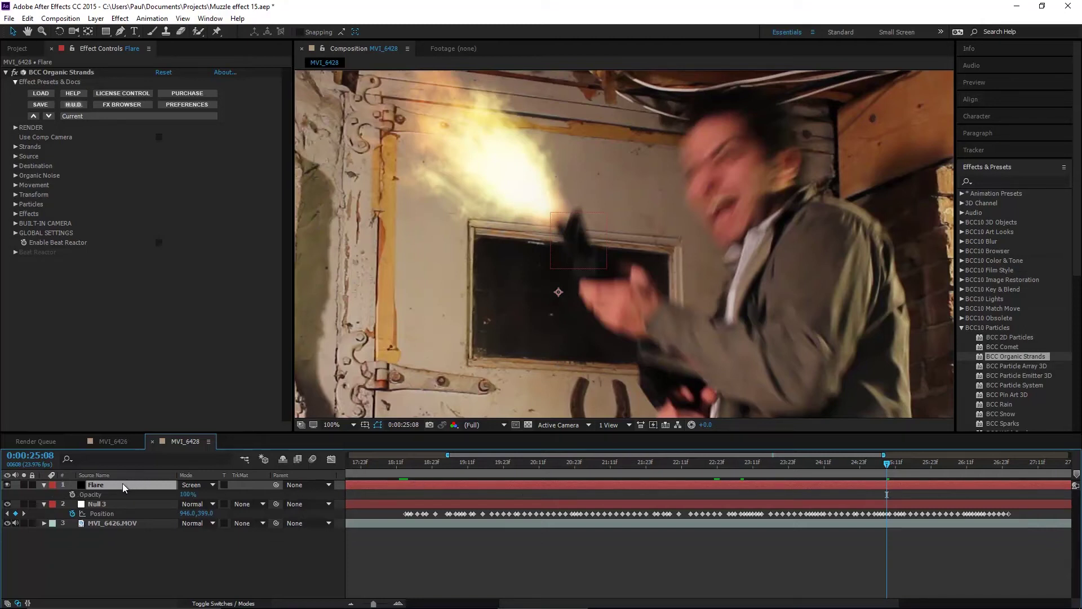
# At 0:00:18:15, enable keyframing for Flare's Opacity at 100%
pyautogui.click(404, 467)
pyautogui.press(',')
pyautogui.press(',')
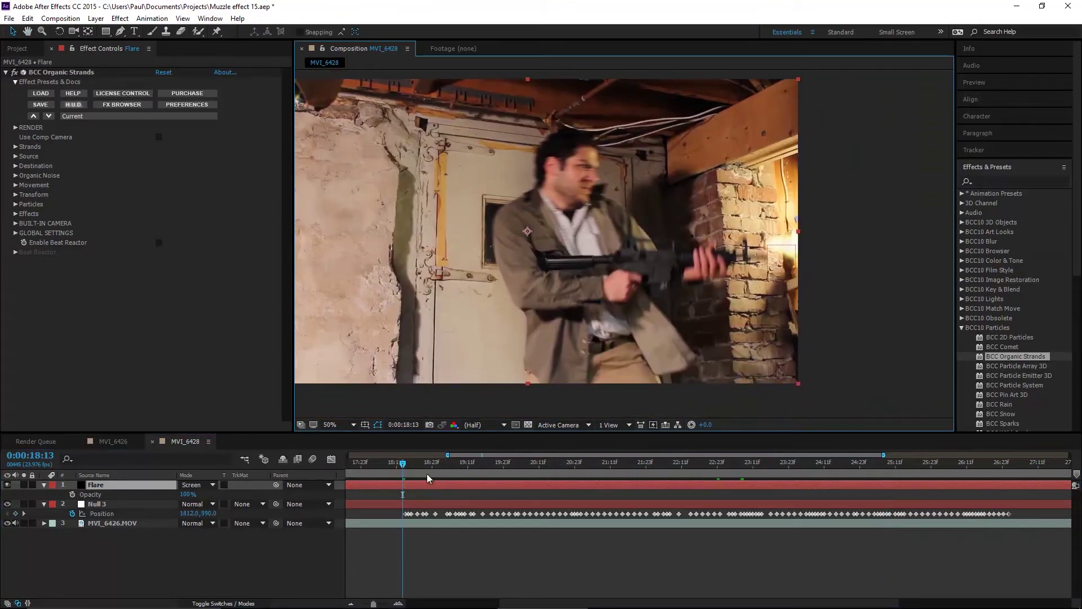
pyautogui.press('pagedown')
pyautogui.press('pagedown')
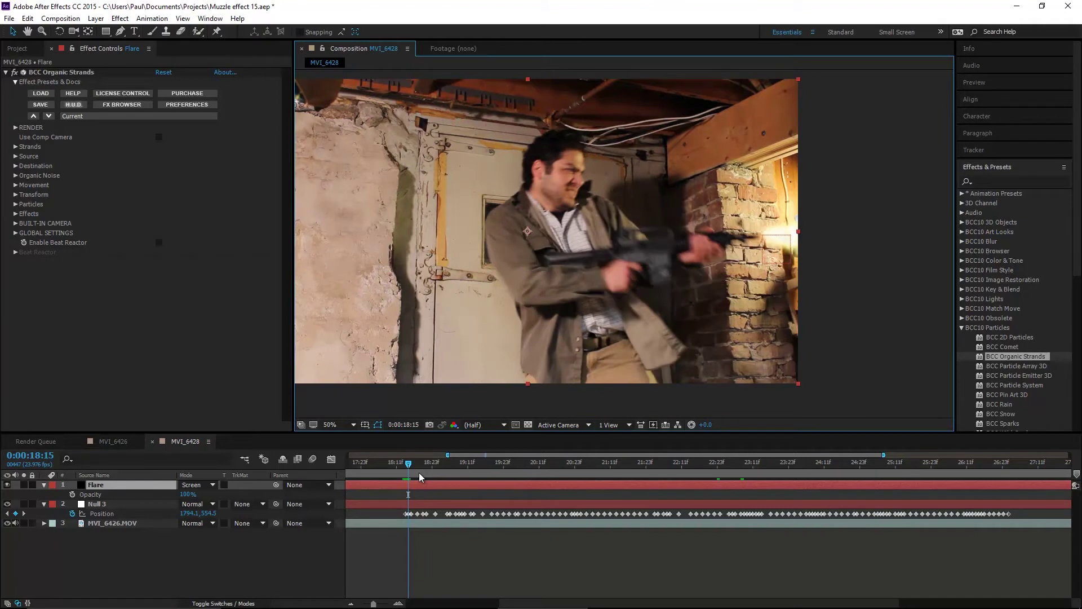
pyautogui.press('=')
pyautogui.press('=')
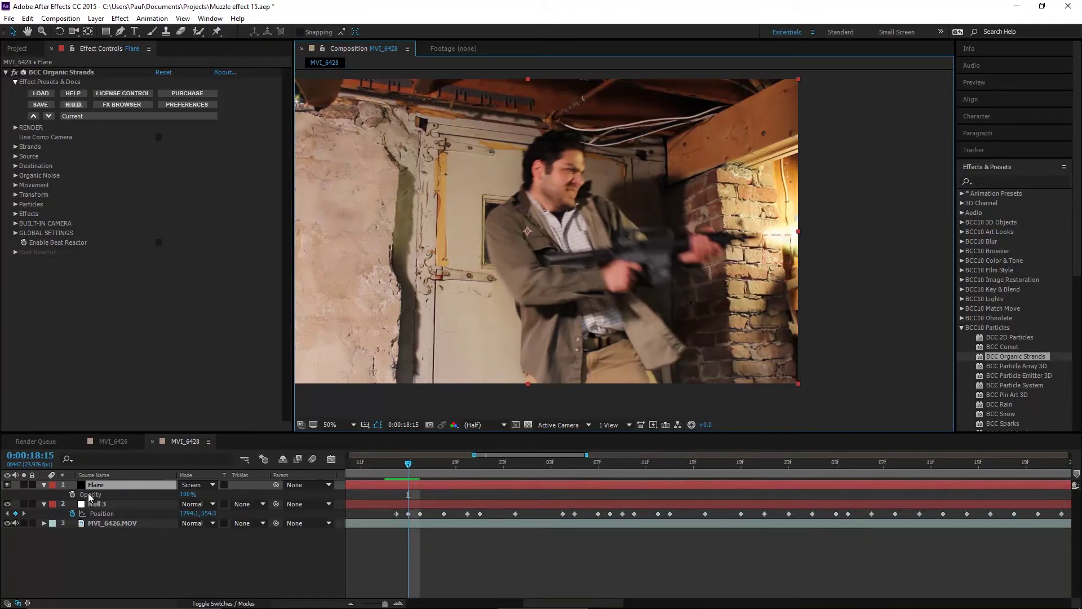
pyautogui.click(73, 495)
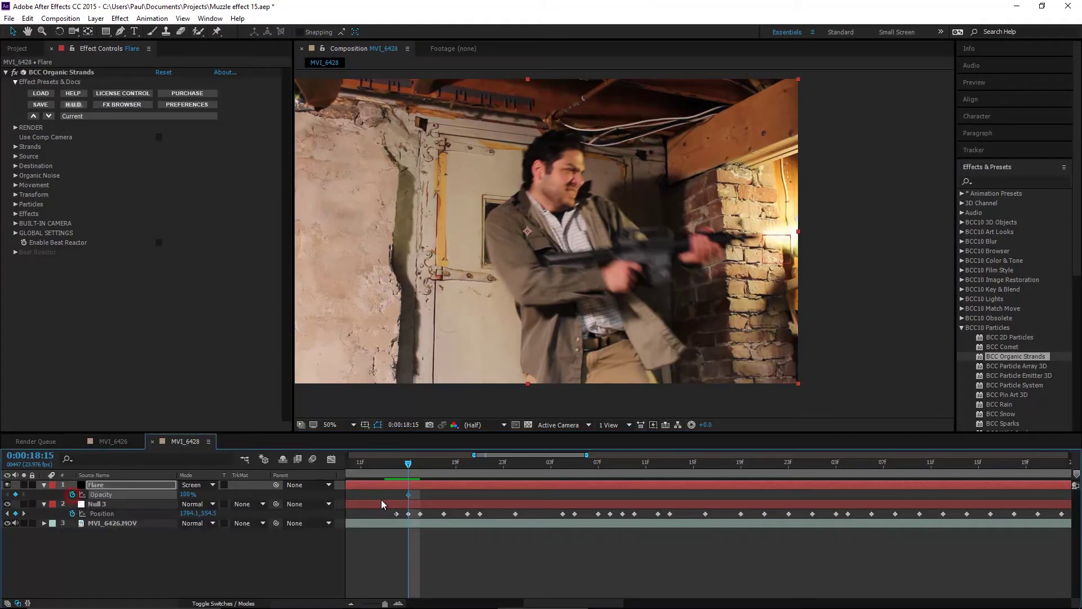
# Set Flare's Opacity to 0% at 0:00:18:14 and turn both Opacity keyframes into hold keyframes
pyautogui.press('pageup')
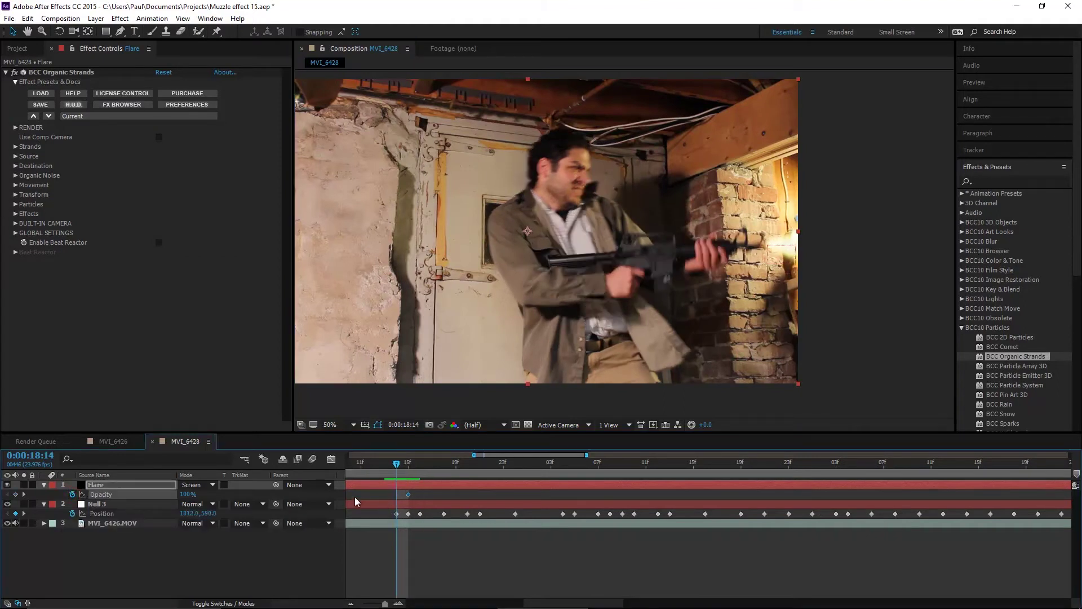
pyautogui.click(184, 494)
pyautogui.write('0')
pyautogui.press('Return')
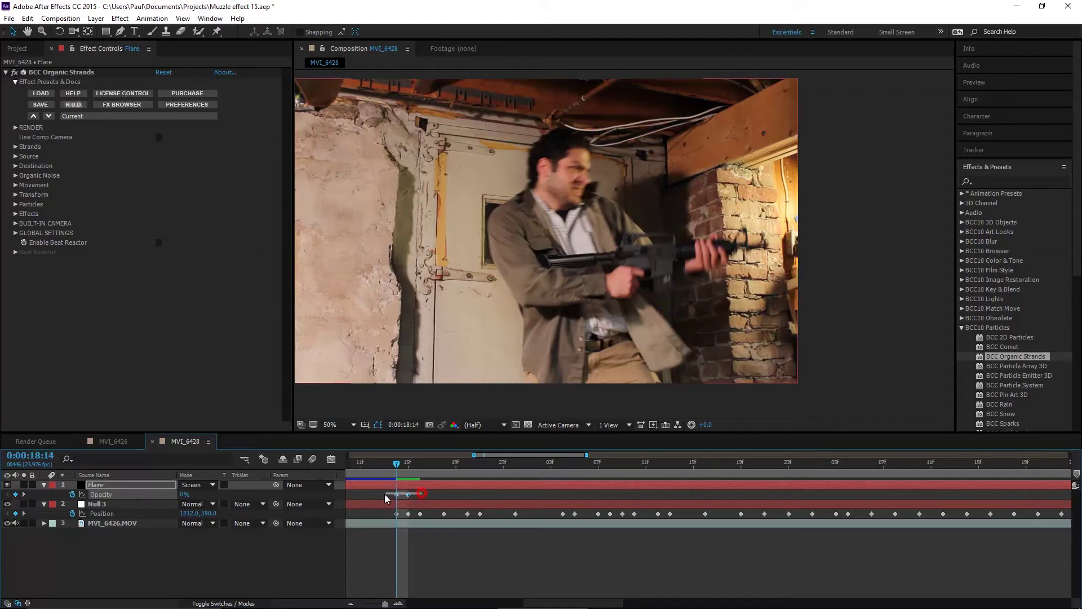
pyautogui.rightClick(408, 495)
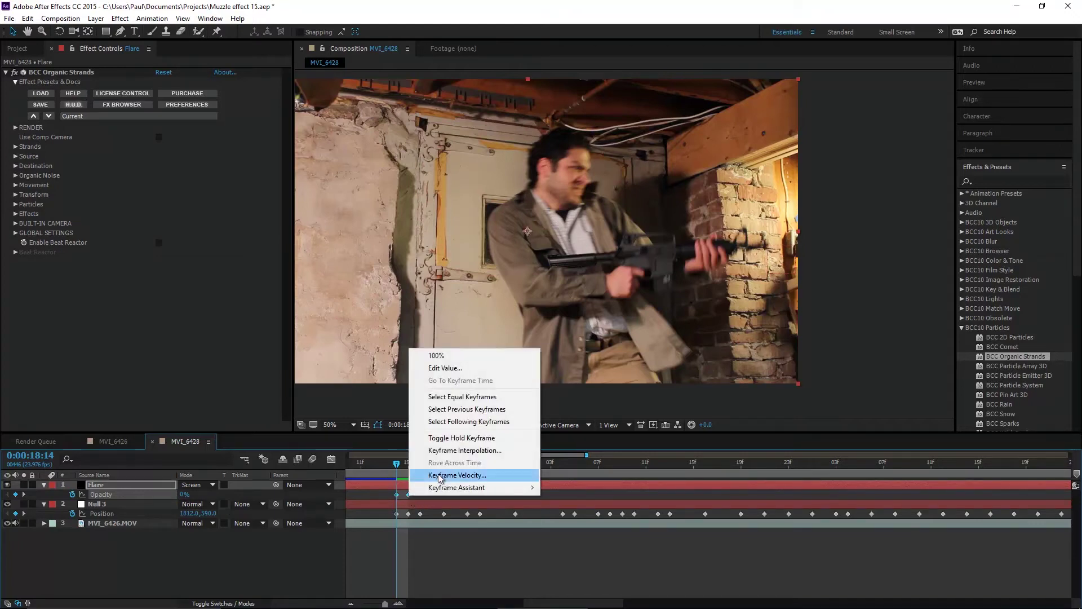
pyautogui.click(457, 438)
# Copy the 0% and 100% Opacity keyframe pair and paste it repeatedly from 0:00:18:16 to 0:00:19:09, so the flash flickers
pyautogui.moveTo(392, 499); pyautogui.dragTo(598, 472)
pyautogui.click(420, 473)
pyautogui.hotkey('ctrl', 'v')
pyautogui.hotkey('ctrl', 'v')
pyautogui.hotkey('ctrl', 'v')
pyautogui.hotkey('ctrl', 'v')
pyautogui.hotkey('ctrl', 'v')
pyautogui.hotkey('ctrl', 'v')
pyautogui.hotkey('ctrl', 'v')
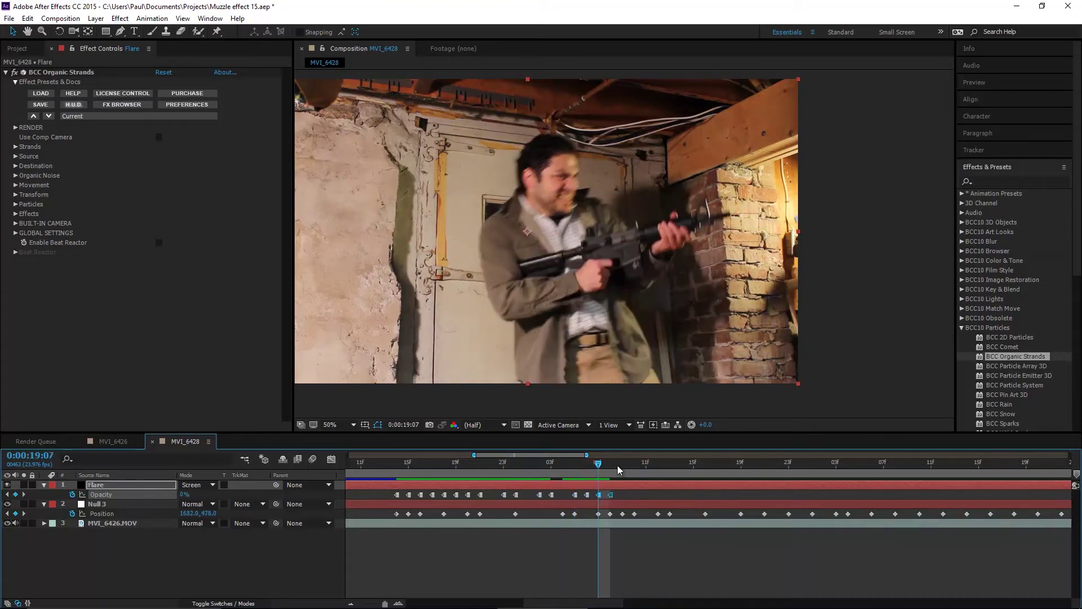
pyautogui.click(624, 470)
pyautogui.hotkey('ctrl', 'v')
# Check the frames around 0:00:19:09 and delete the 100% Opacity keyframe at 0:00:19:10
pyautogui.moveTo(623, 470)
pyautogui.mouseDown()
pyautogui.moveTo(646, 474)
pyautogui.moveTo(610, 473)
pyautogui.mouseUp()
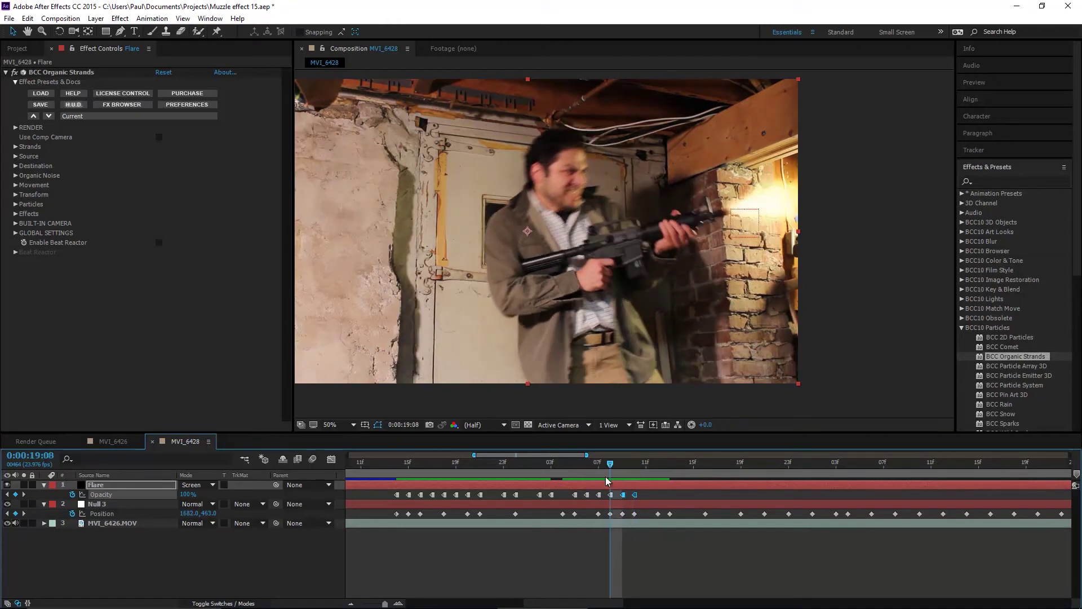
pyautogui.click(624, 468)
pyautogui.click(642, 495)
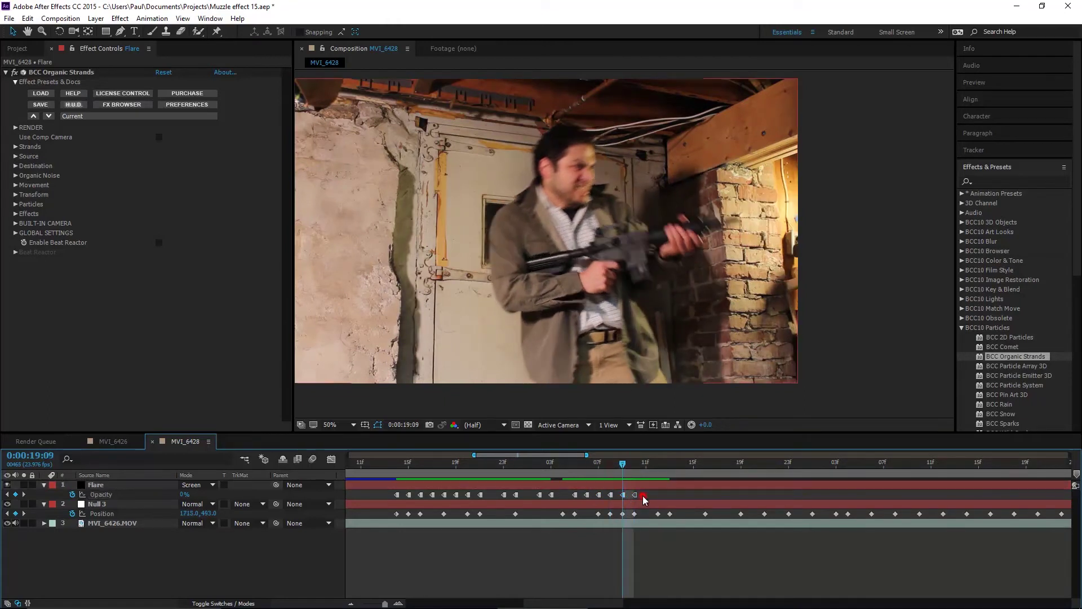
pyautogui.press('Delete')
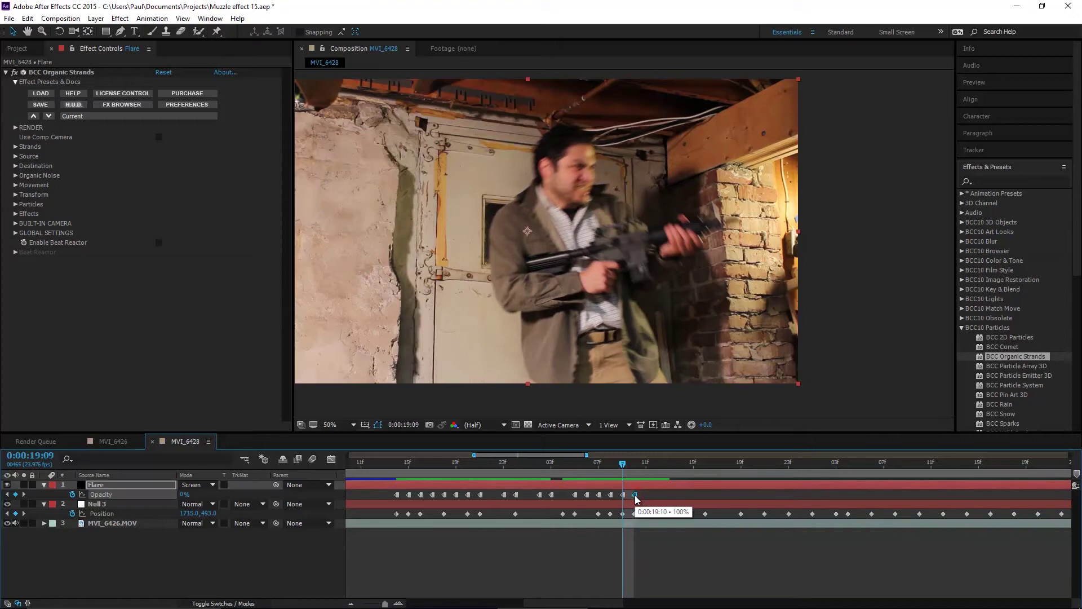
# Review the flash flicker over the first burst from 0:00:18:14 and display Flare's Opacity keyframes in the graph editor
pyautogui.moveTo(630, 462); pyautogui.dragTo(660, 464)
pyautogui.click(414, 471)
pyautogui.moveTo(414, 471); pyautogui.dragTo(478, 480)
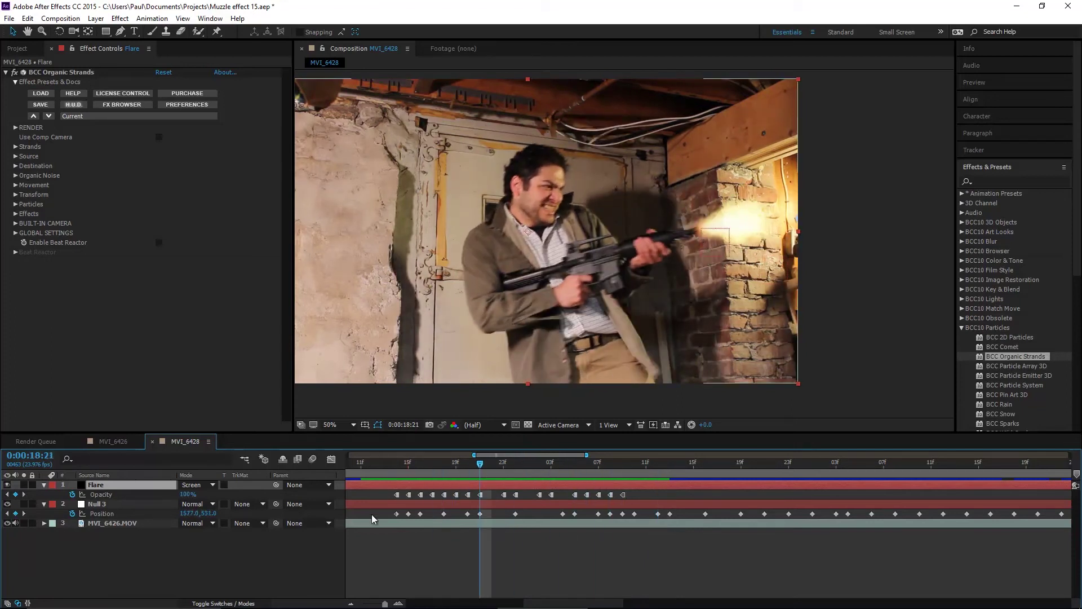
pyautogui.moveTo(391, 464); pyautogui.dragTo(456, 469)
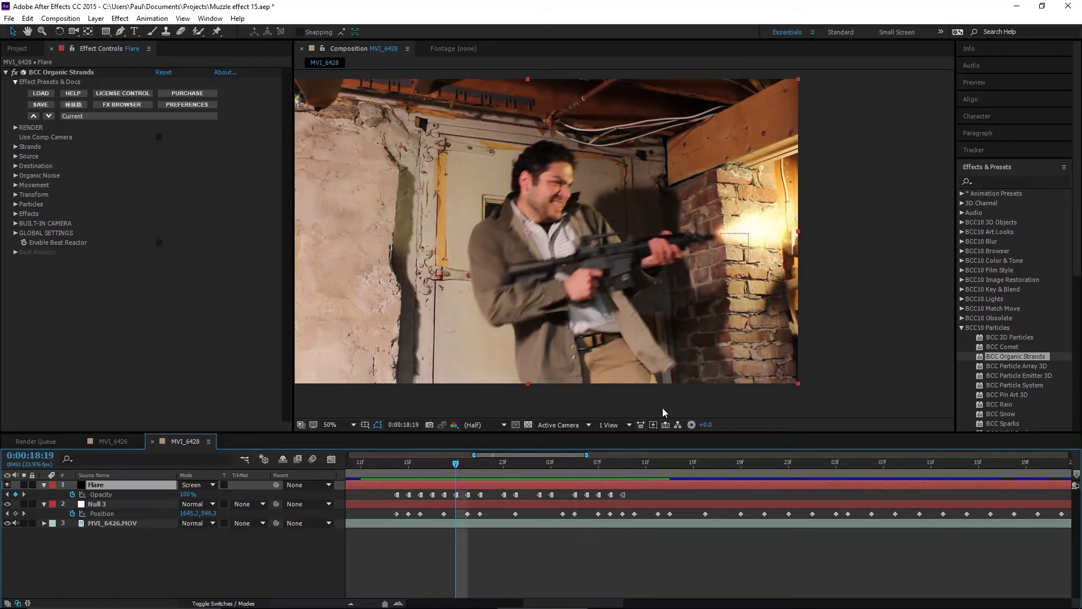
pyautogui.click(393, 468)
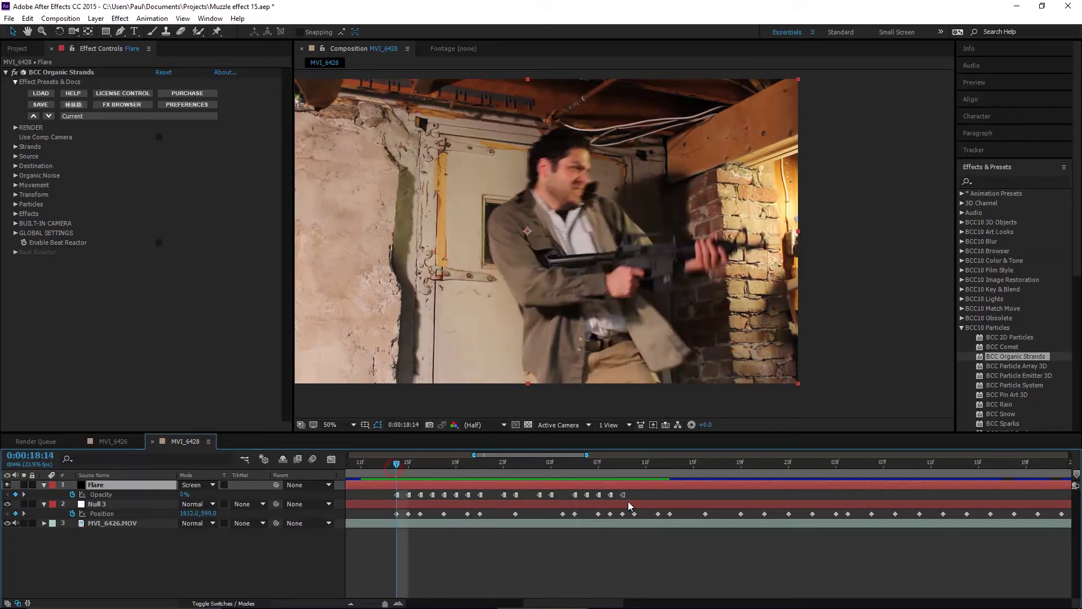
pyautogui.click(110, 496)
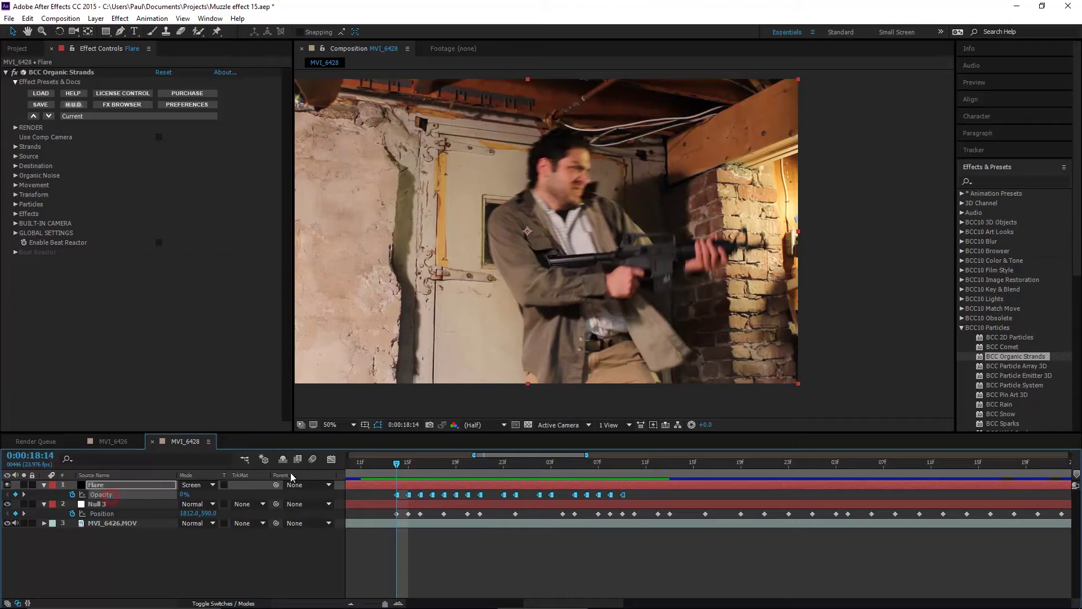
pyautogui.click(331, 459)
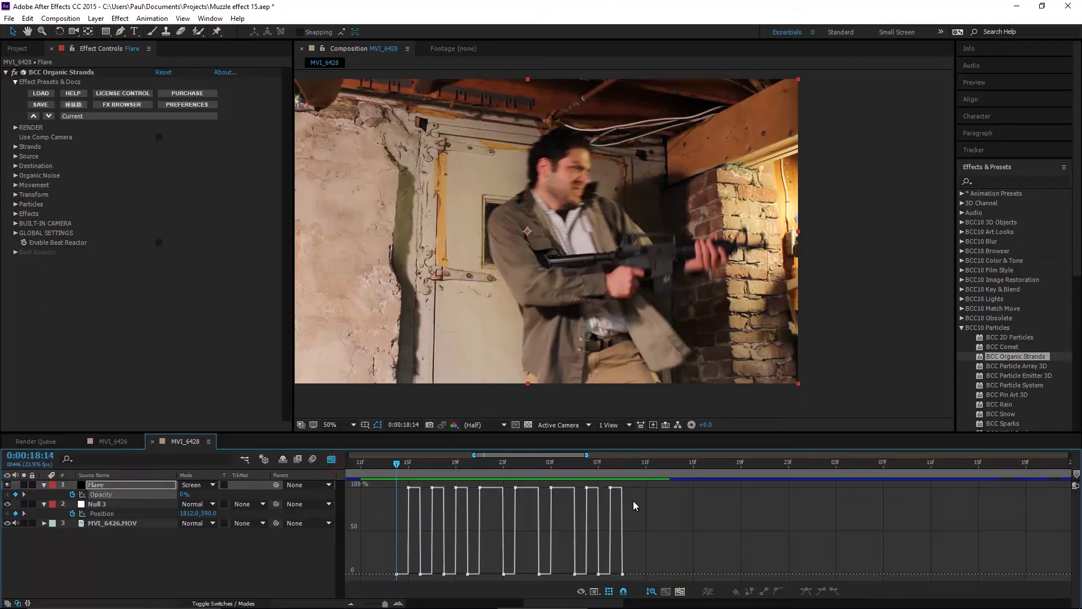
# Lower Flare's 100% Opacity keyframes together to 90% in the graph editor and return to the layer timeline
pyautogui.click(409, 468)
pyautogui.hotkey('shift', 'pagedown')
pyautogui.moveTo(641, 510); pyautogui.dragTo(383, 479)
pyautogui.moveTo(491, 494); pyautogui.dragTo(602, 501)
pyautogui.moveTo(452, 467); pyautogui.dragTo(539, 482)
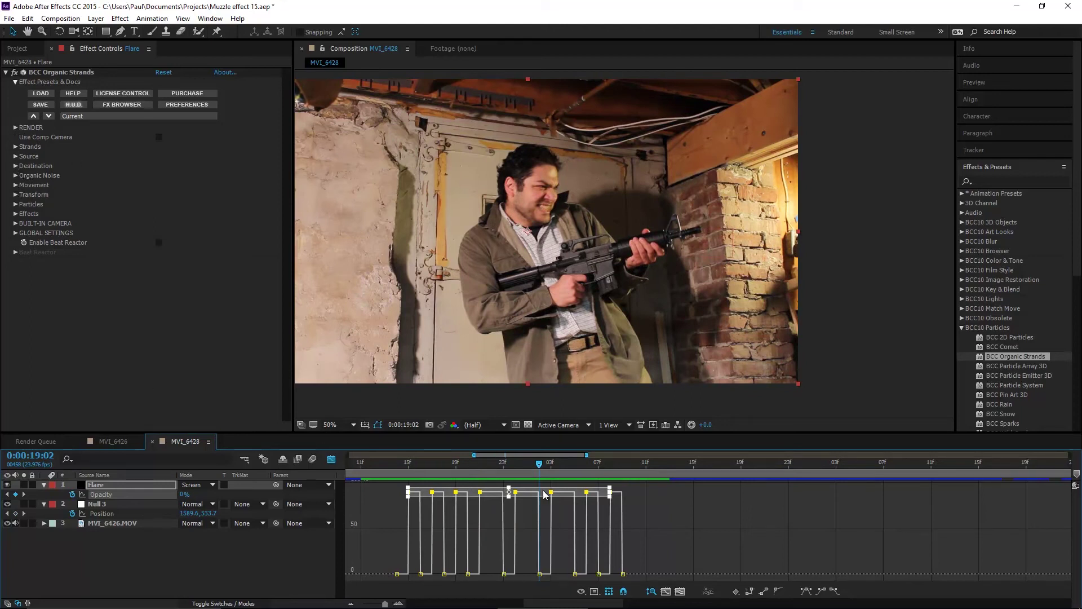
pyautogui.moveTo(472, 459); pyautogui.dragTo(406, 455)
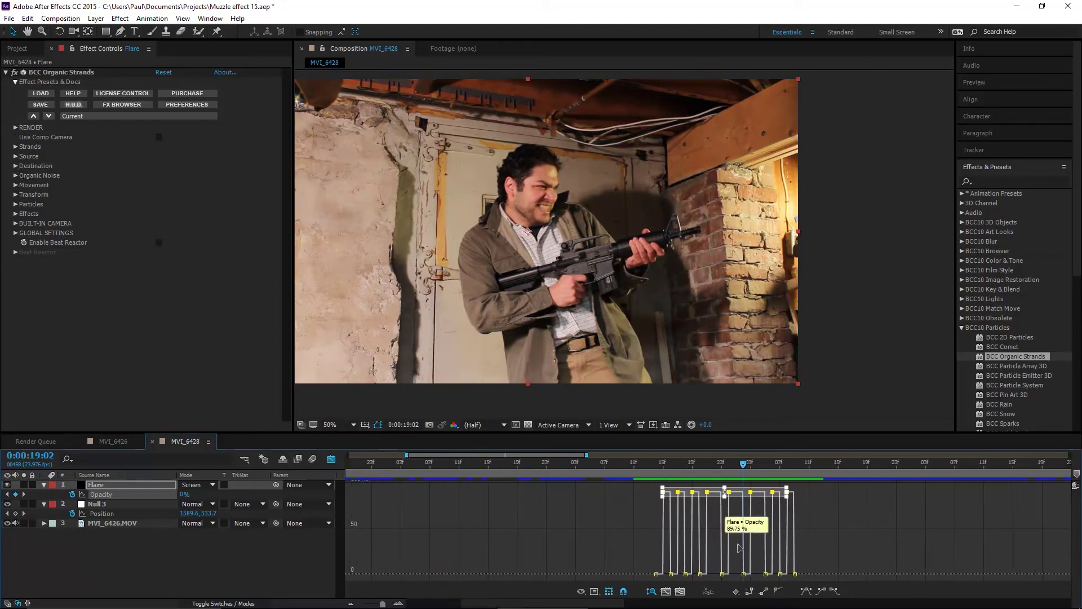
pyautogui.moveTo(588, 455); pyautogui.dragTo(834, 456)
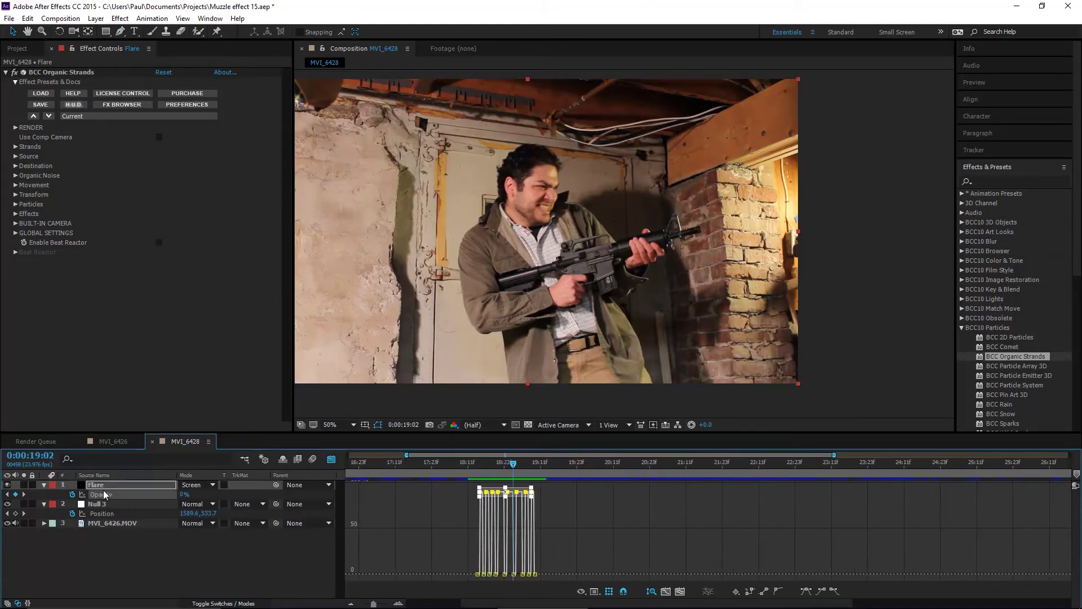
pyautogui.click(332, 459)
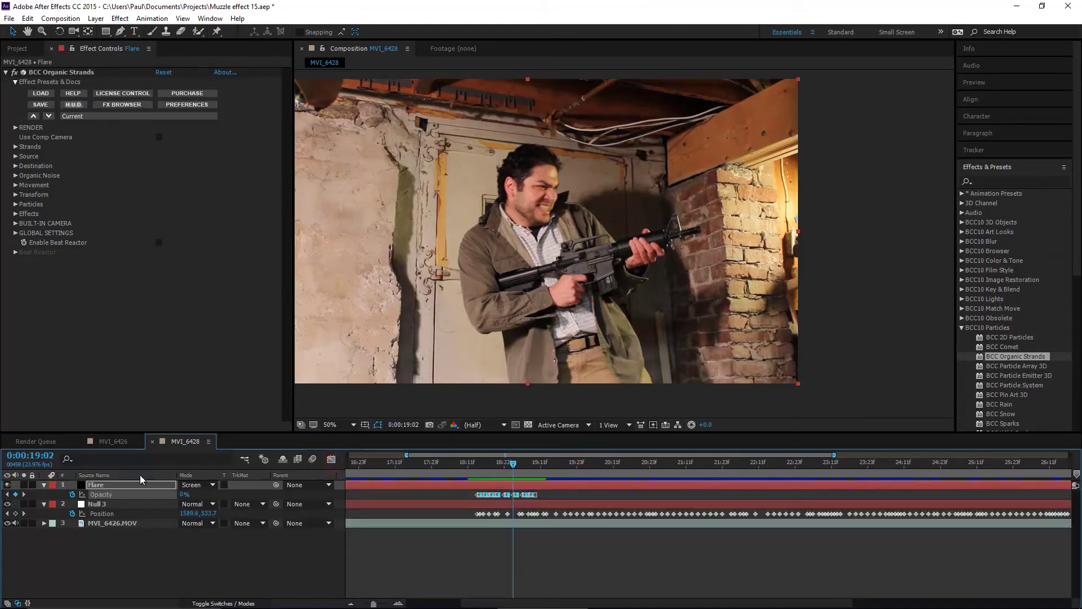
# Copy all of Flare's Opacity flicker keyframes and paste them over the second burst, up to about 0:00:21:05
pyautogui.click(104, 494)
pyautogui.moveTo(556, 492); pyautogui.dragTo(461, 498)
pyautogui.moveTo(522, 465); pyautogui.dragTo(659, 468)
pyautogui.hotkey('ctrl', 'v')
pyautogui.hotkey('ctrl', 'v')
pyautogui.press('=')
pyautogui.press('pagedown')
pyautogui.press('pagedown')
pyautogui.press('pagedown')
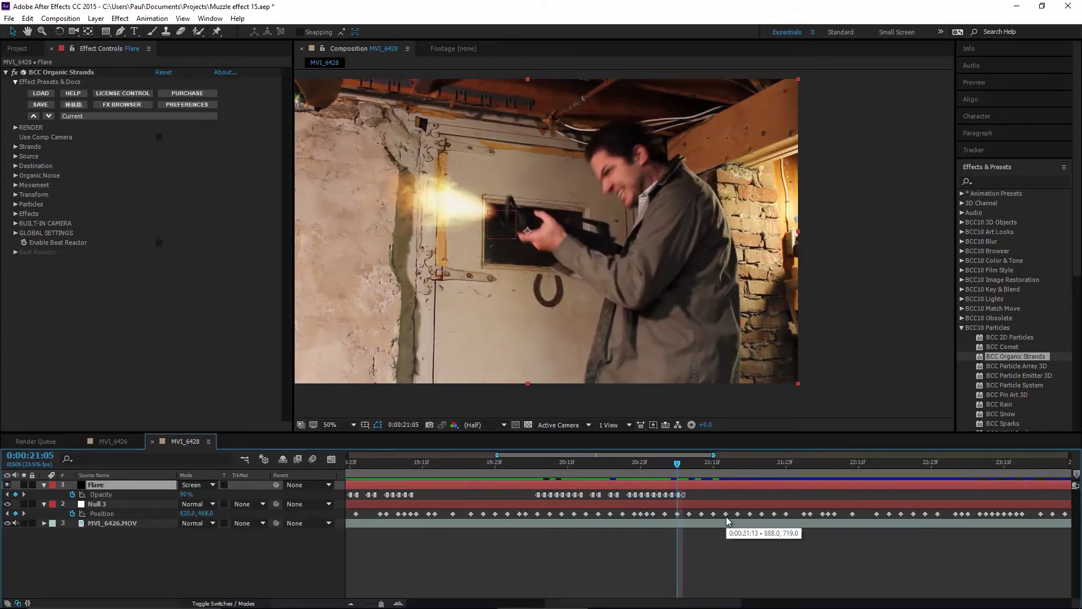
# Paste the Opacity flicker keyframes over the third burst and repeat them from 0:00:23:03
pyautogui.moveTo(682, 465); pyautogui.dragTo(824, 464)
pyautogui.press('-')
pyautogui.moveTo(748, 493); pyautogui.dragTo(667, 500)
pyautogui.hotkey('ctrl', 'v')
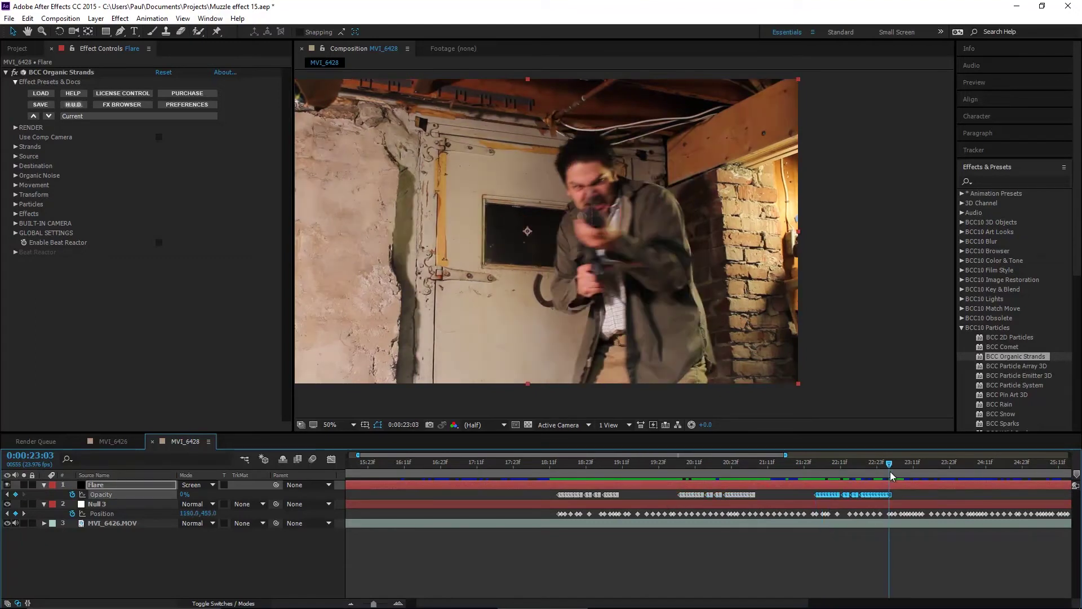
pyautogui.hotkey('ctrl', 'v')
# Delete the surplus Opacity keyframes from 0:00:25:10 onward and set Flare's Opacity to 0% at that frame
pyautogui.moveTo(787, 463); pyautogui.dragTo(828, 462)
pyautogui.press('=')
pyautogui.press('=')
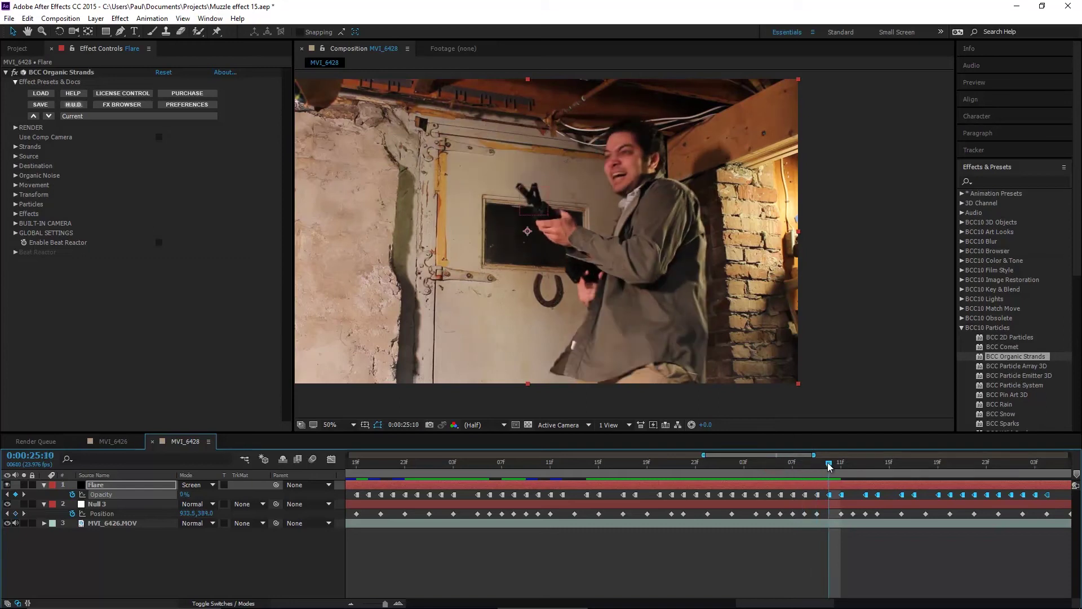
pyautogui.press('Delete')
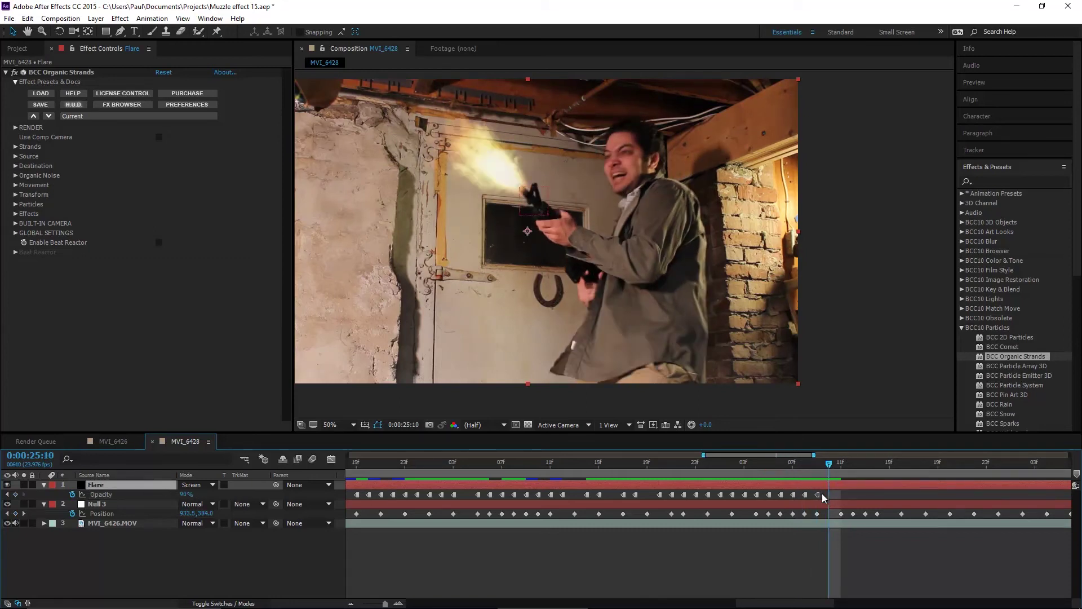
pyautogui.click(821, 494)
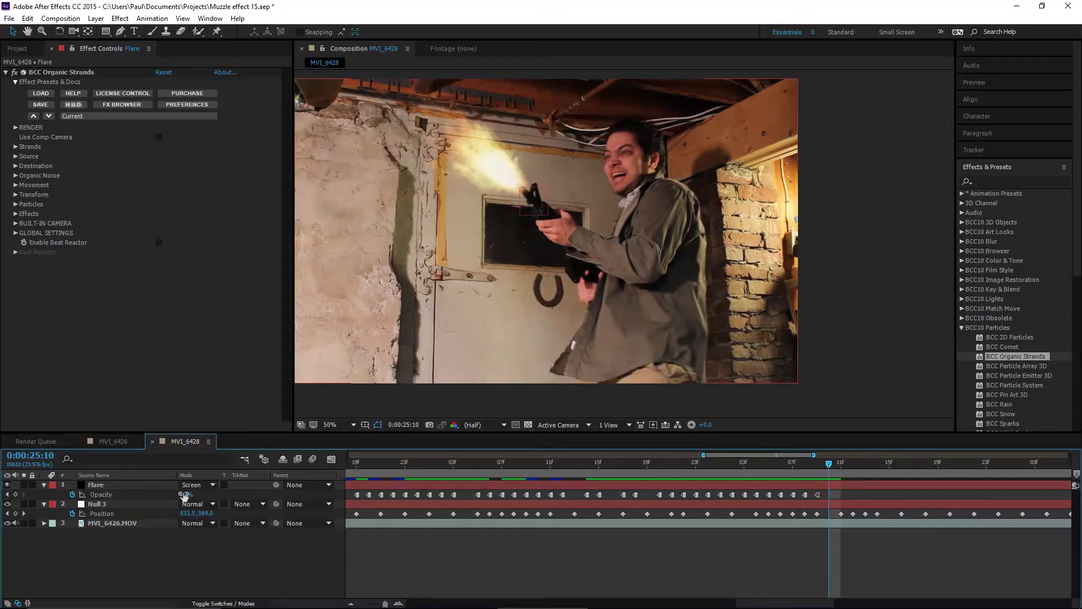
pyautogui.moveTo(184, 495); pyautogui.dragTo(84, 493)
# Scrub through the shot to check the flash flicker in every burst, stopping at 0:00:18:21
pyautogui.moveTo(820, 464); pyautogui.dragTo(912, 463)
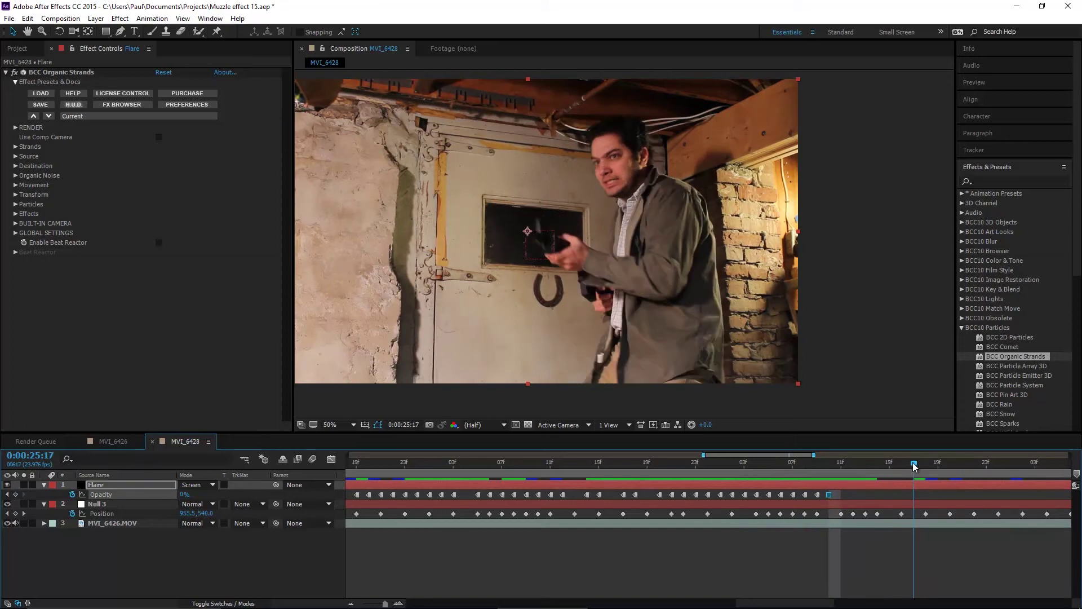
pyautogui.press('-')
pyautogui.press('-')
pyautogui.press('-')
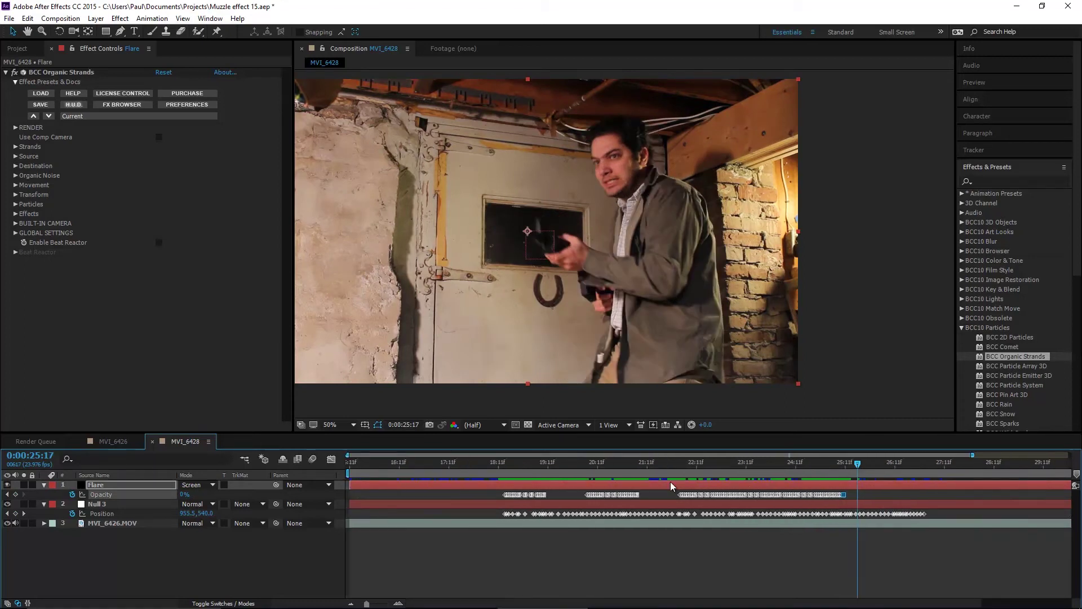
pyautogui.moveTo(519, 476); pyautogui.dragTo(853, 474)
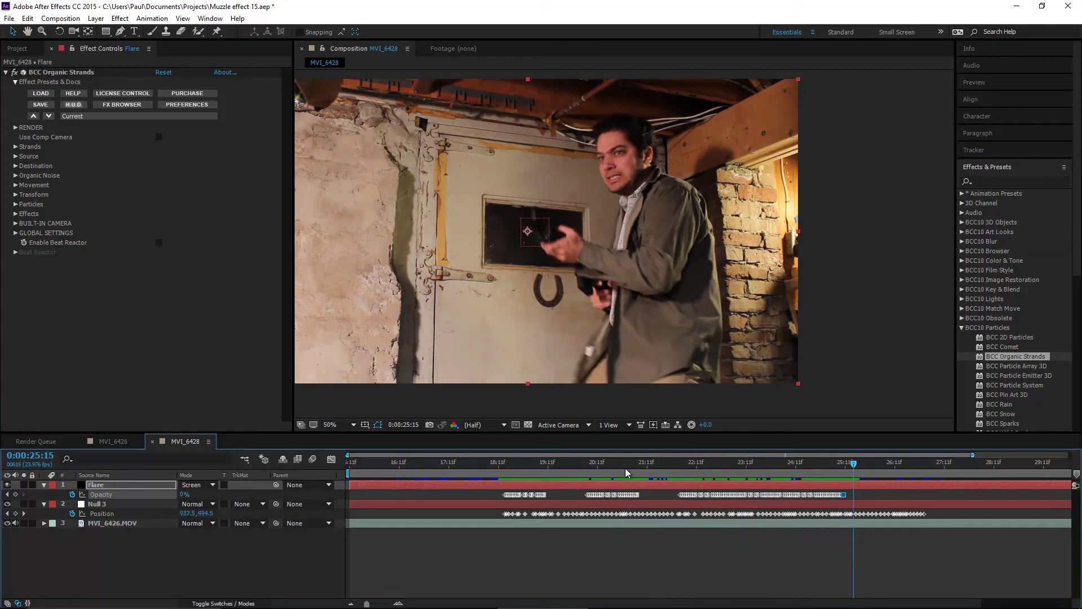
pyautogui.click(134, 549)
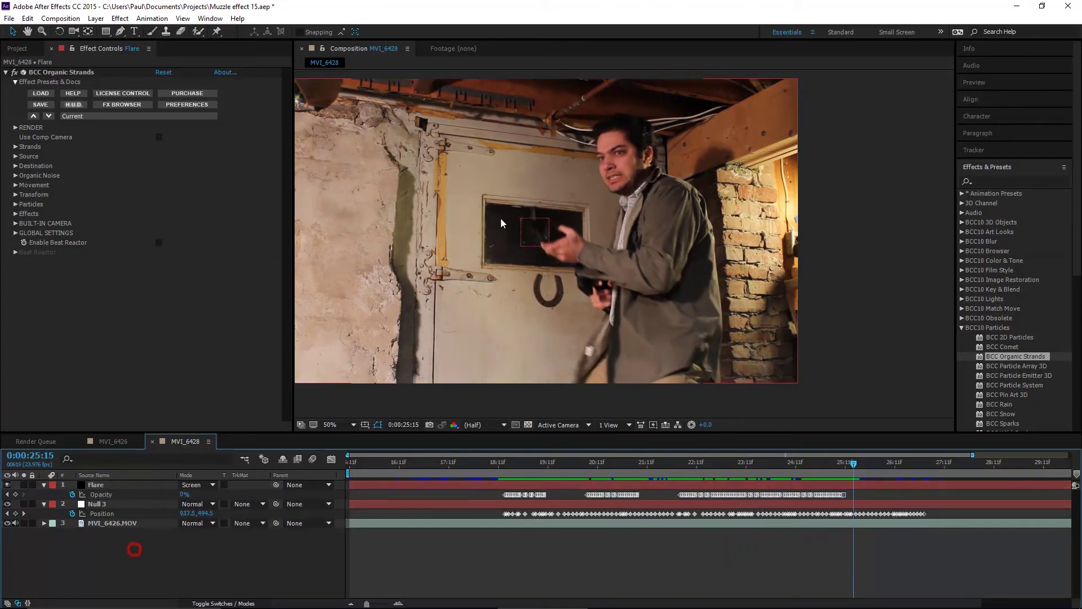
pyautogui.click(526, 461)
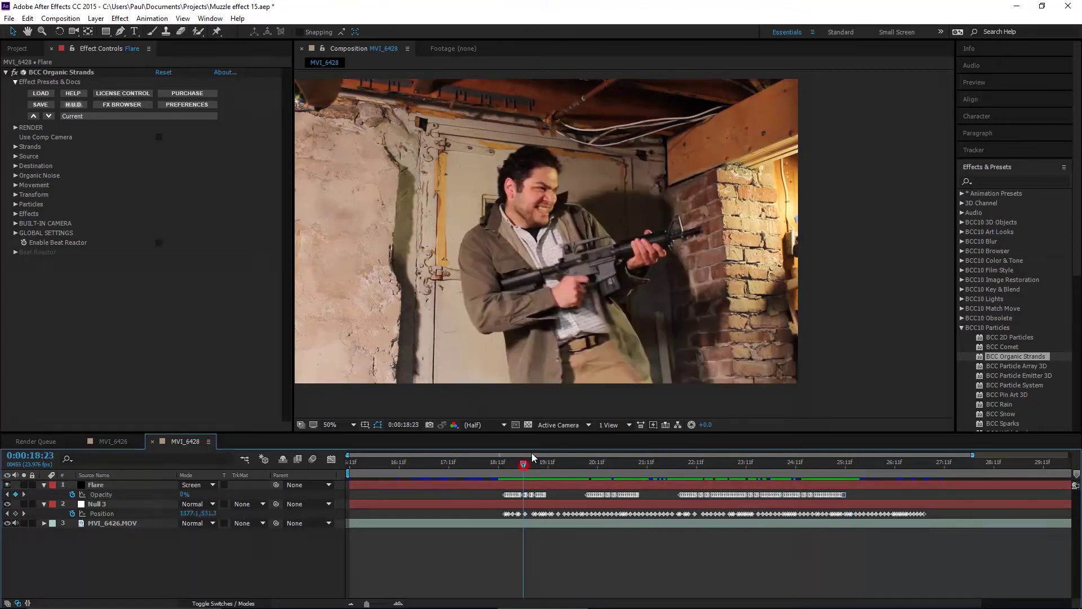
pyautogui.moveTo(524, 463); pyautogui.dragTo(519, 463)
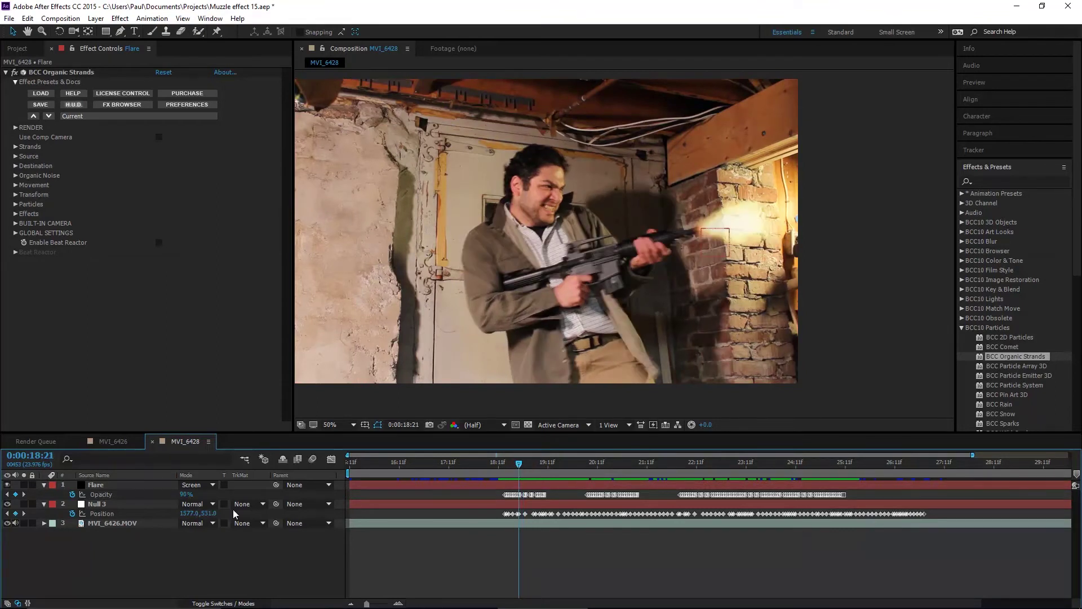
# Duplicate the MVI_6426.MOV layer and select the upper copy
pyautogui.click(104, 523)
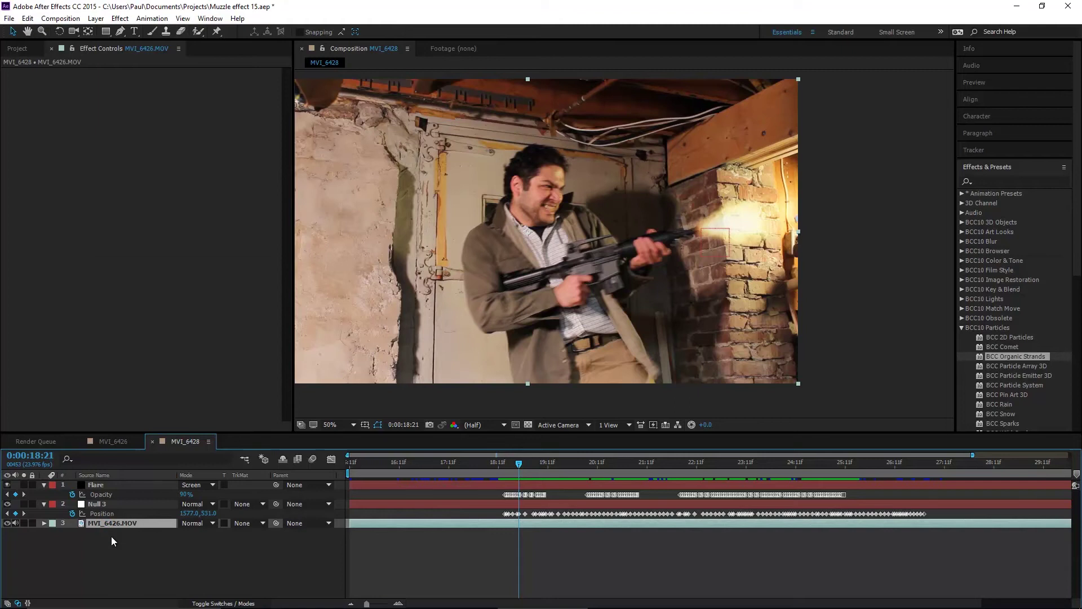
pyautogui.hotkey('ctrl', 'd')
pyautogui.click(116, 524)
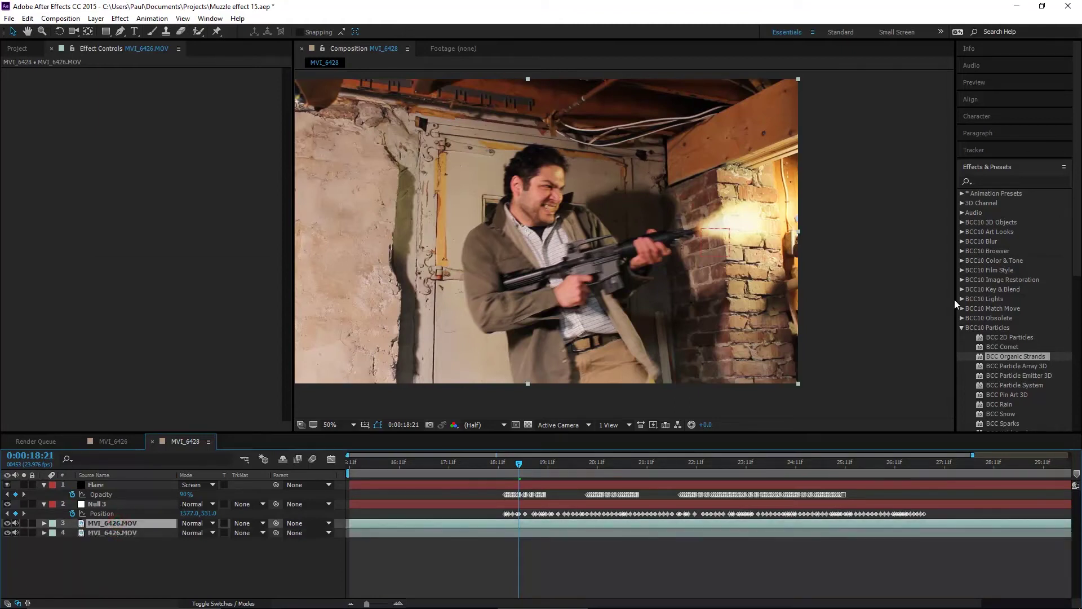
# Apply the Brightness & Contrast effect to the upper MVI_6426.MOV copy and set Brightness to 26
pyautogui.click(961, 327)
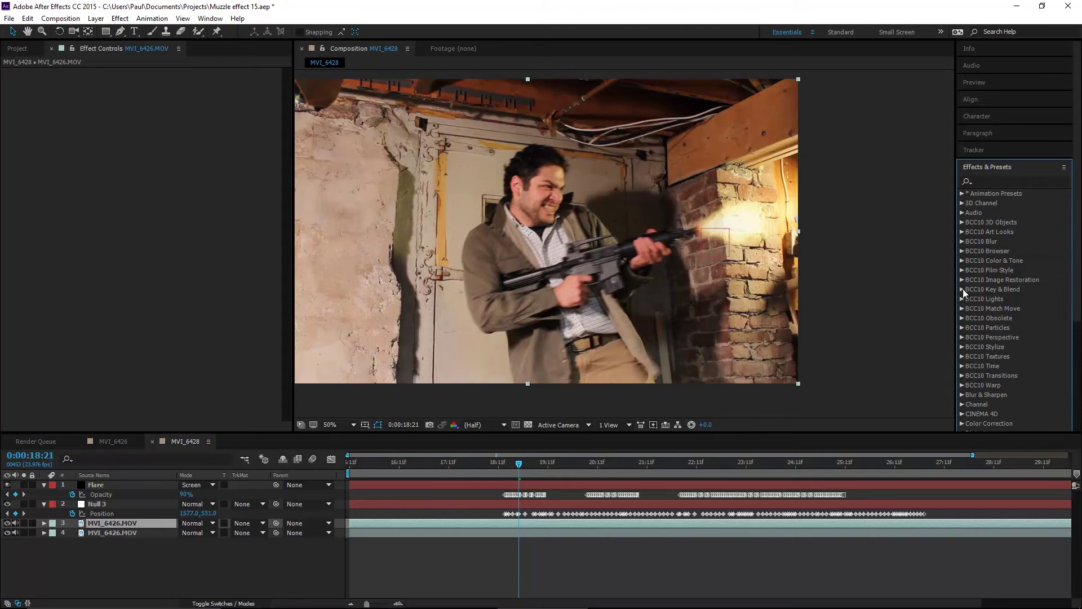
pyautogui.scroll(-3, 963, 292)
pyautogui.click(963, 310)
pyautogui.scroll(-1, 982, 369)
pyautogui.moveTo(1009, 315); pyautogui.dragTo(468, 519)
pyautogui.moveTo(159, 82); pyautogui.dragTo(175, 83)
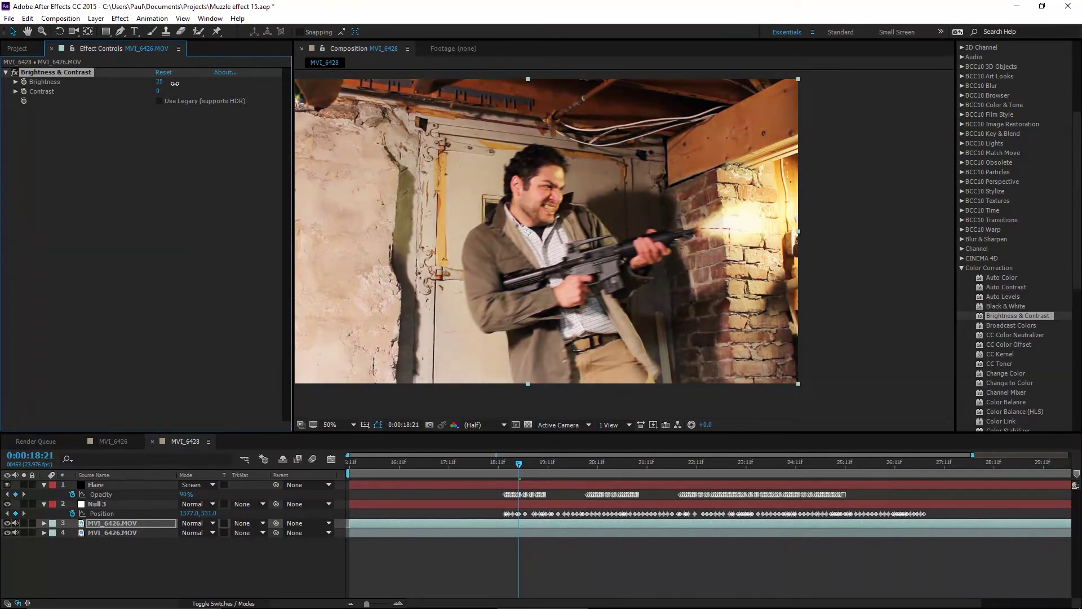
# Draw a closed Pen mask on the upper MVI_6426.MOV around the flash-lit side, from the gunman's face and torso to the brick wall's frame edge
pyautogui.click(89, 526)
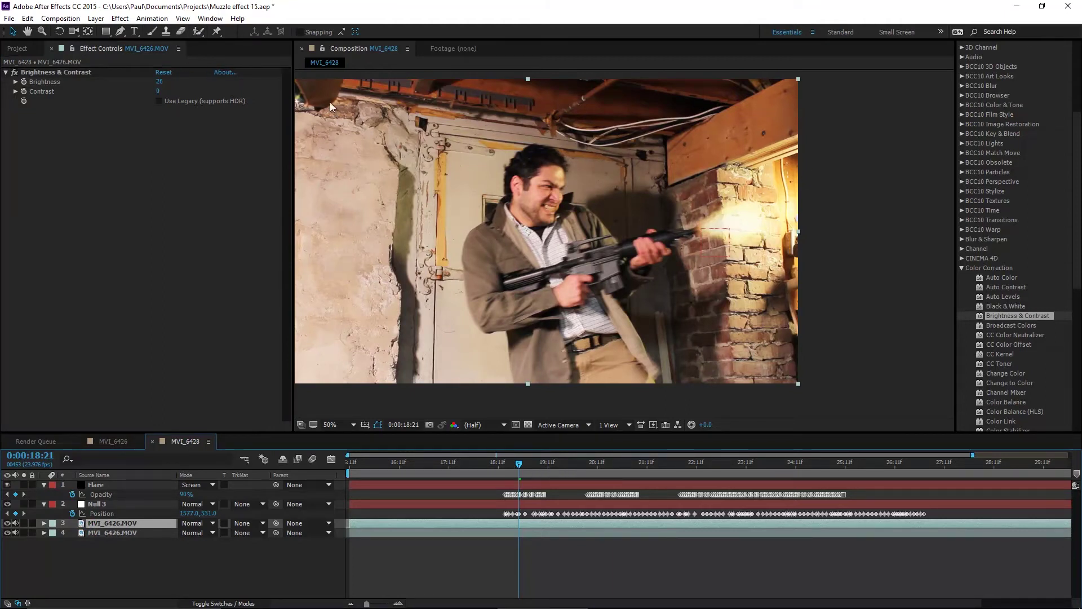
pyautogui.click(119, 32)
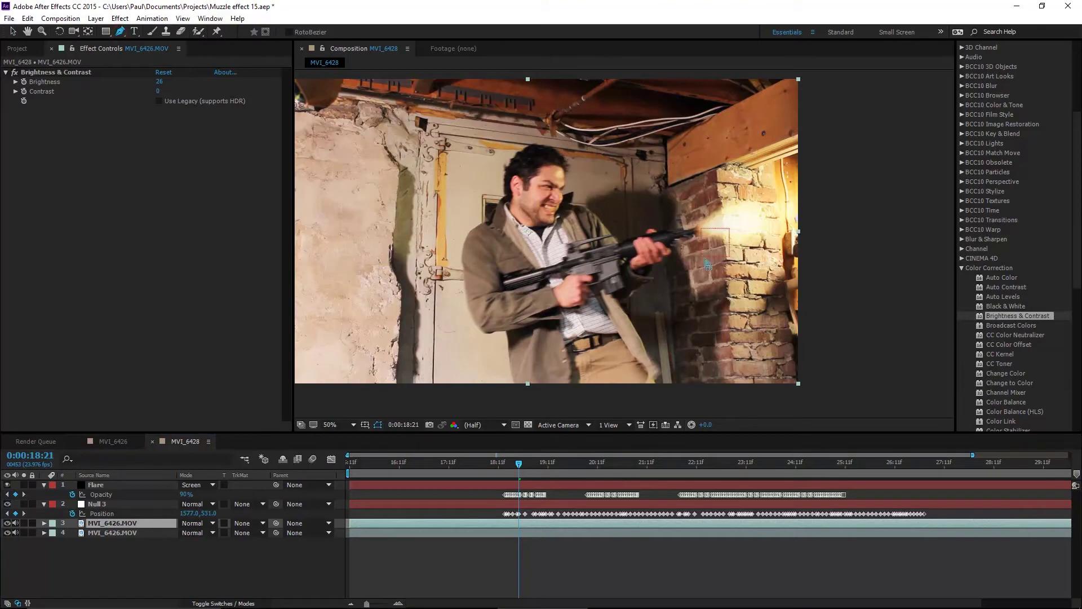
pyautogui.scroll(-2, 586, 248)
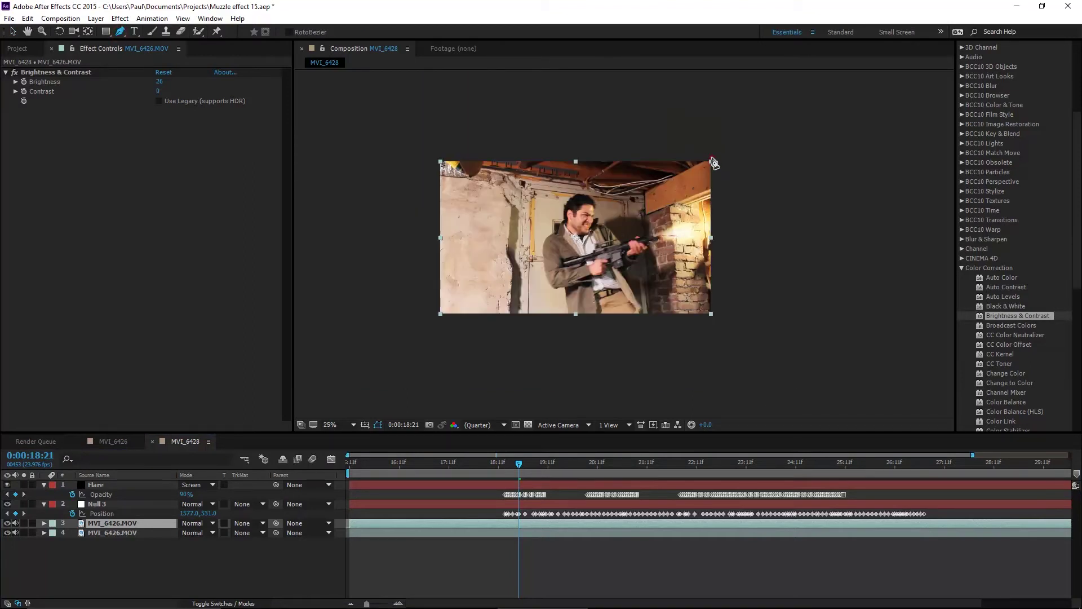
pyautogui.click(712, 157)
pyautogui.click(616, 157)
pyautogui.click(588, 193)
pyautogui.click(577, 234)
pyautogui.click(580, 258)
pyautogui.click(609, 307)
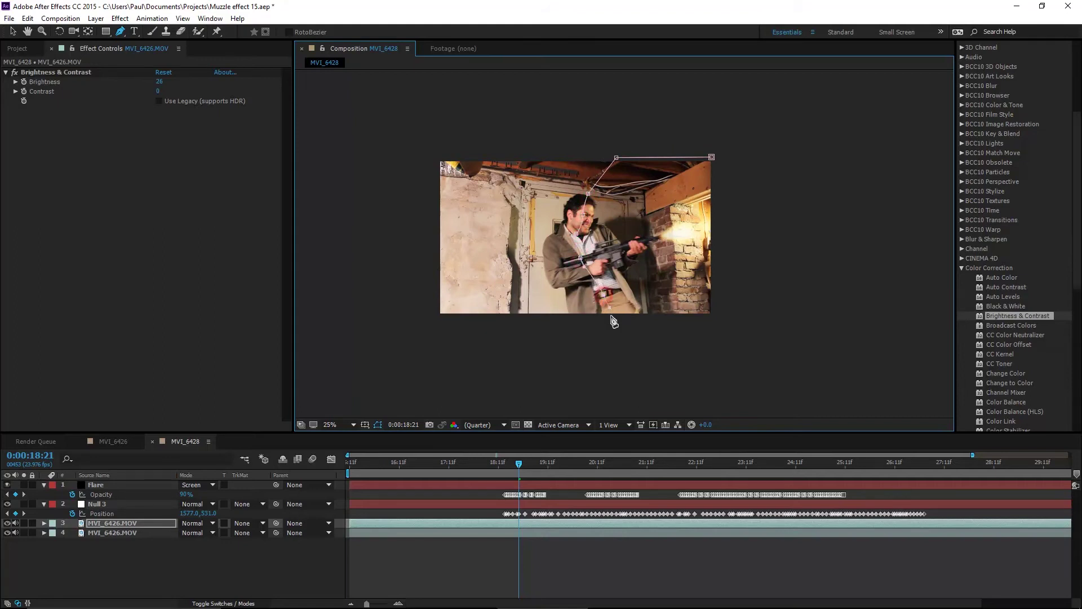
pyautogui.click(718, 317)
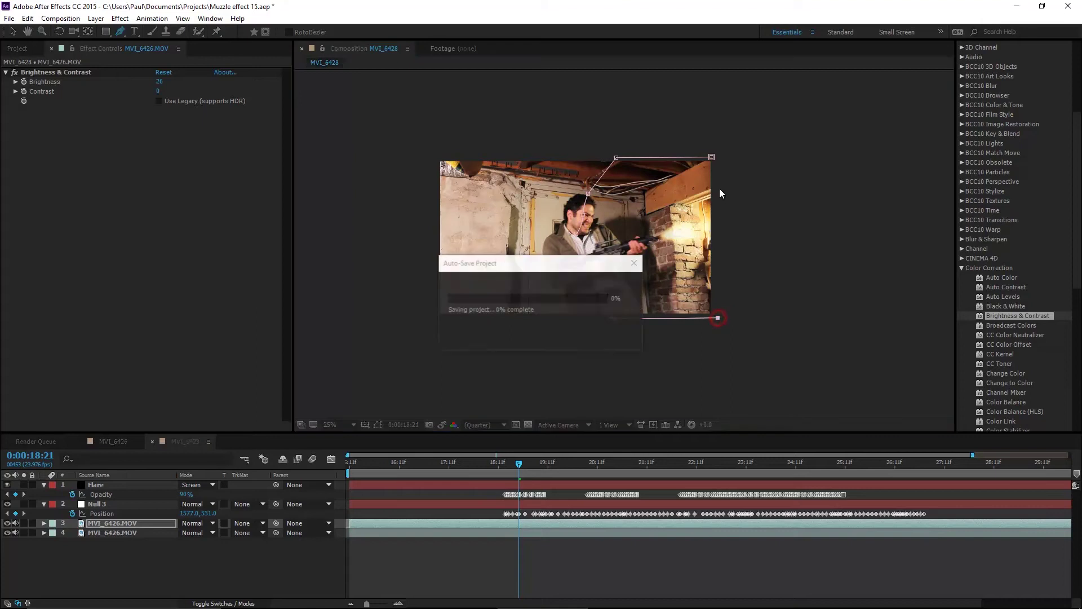
pyautogui.click(712, 158)
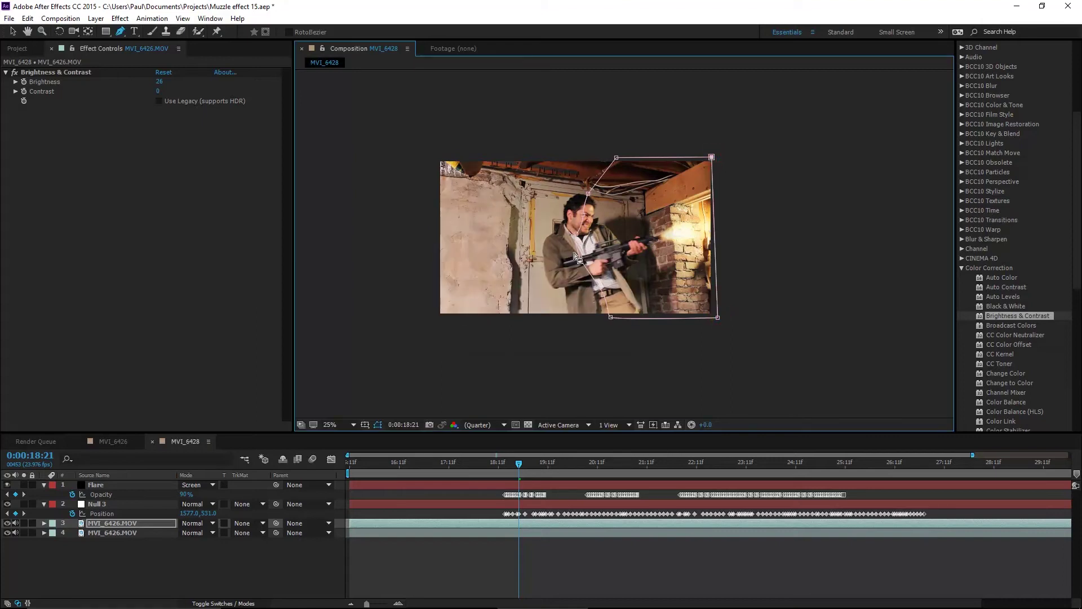
pyautogui.press('v')
pyautogui.scroll(2, 586, 246)
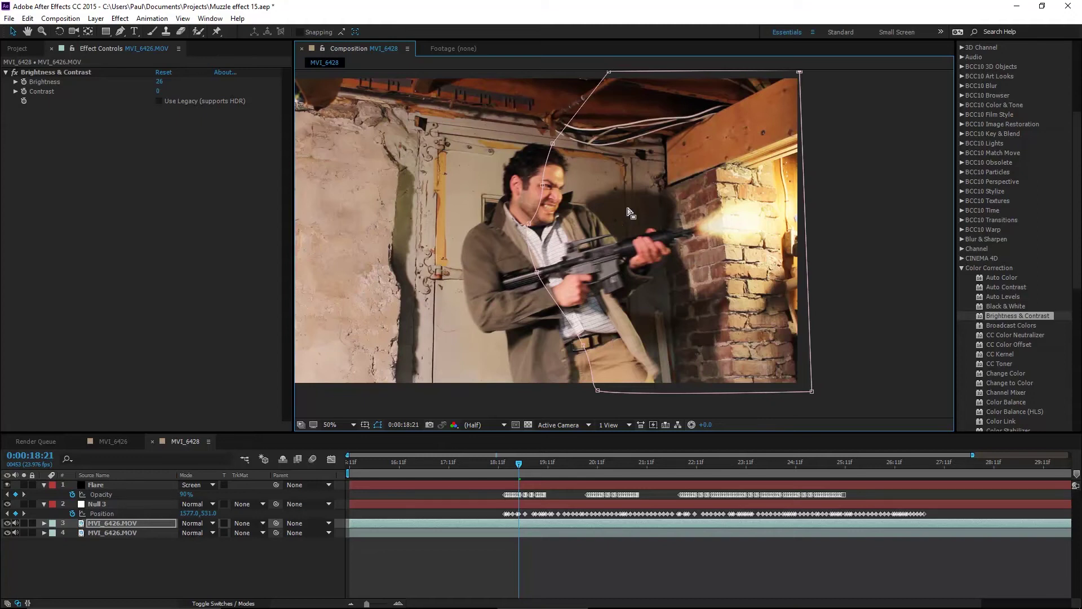
# Hide the mask outline and set the Mask Feather of Mask 1 on the upper MVI_6426.MOV to 50 pixels
pyautogui.click(101, 524)
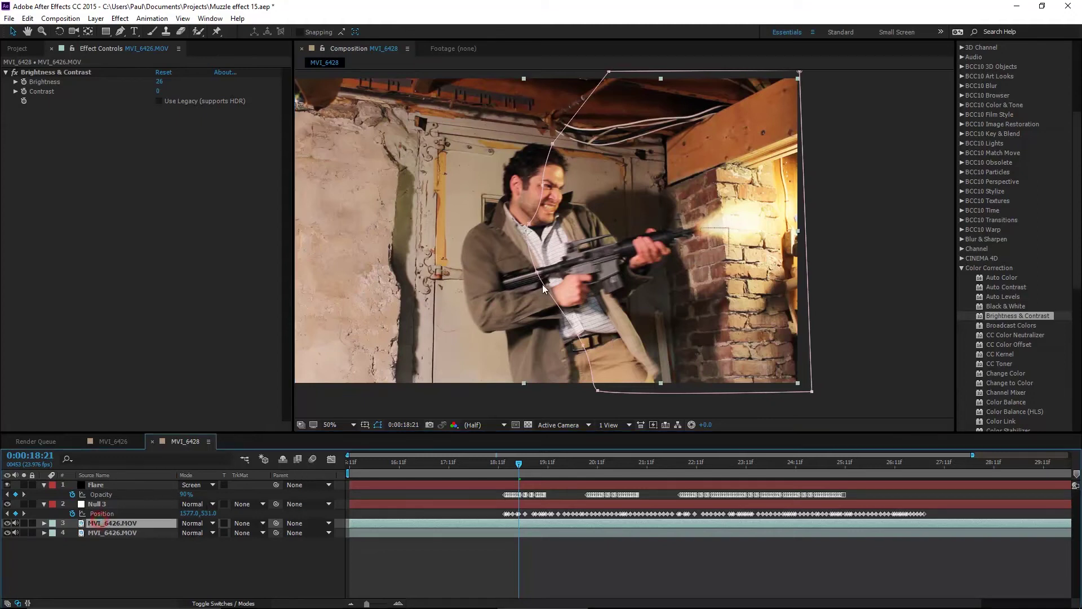
pyautogui.click(382, 426)
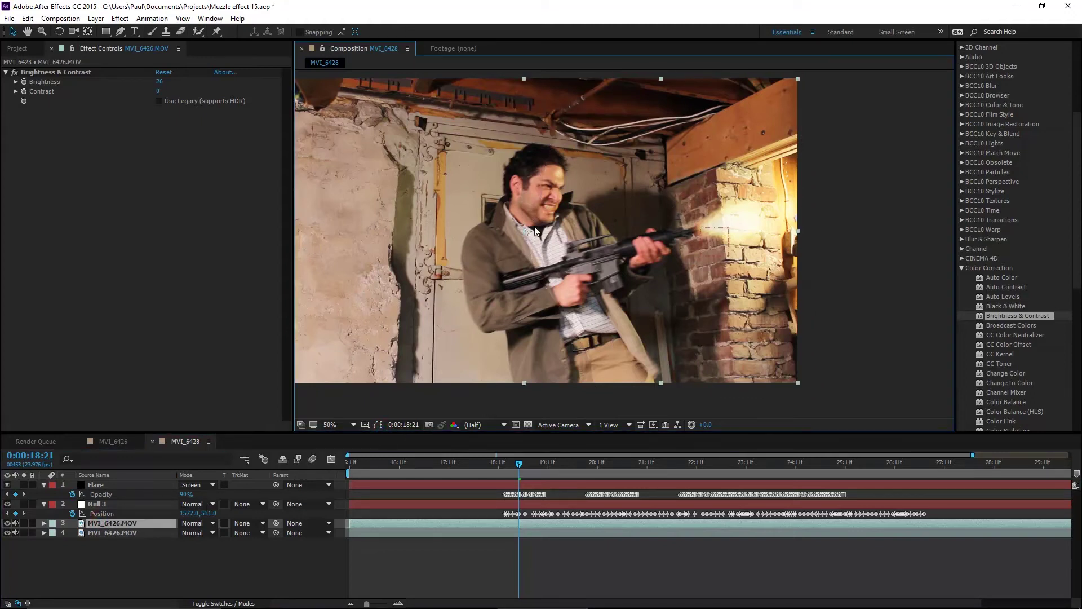
pyautogui.press('f')
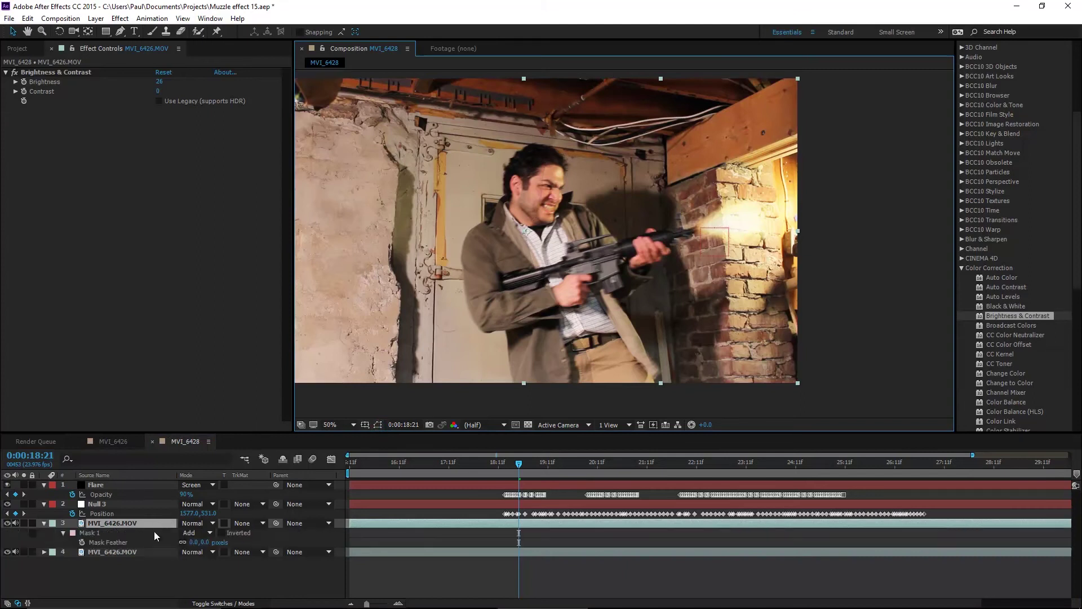
pyautogui.click(209, 542)
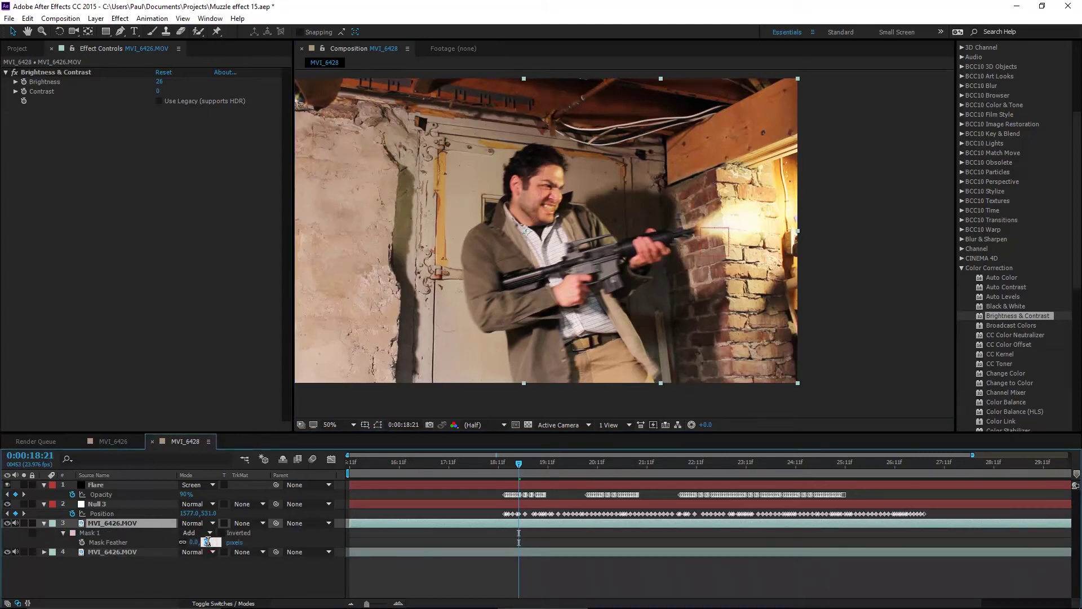
pyautogui.write('50')
pyautogui.press('Return')
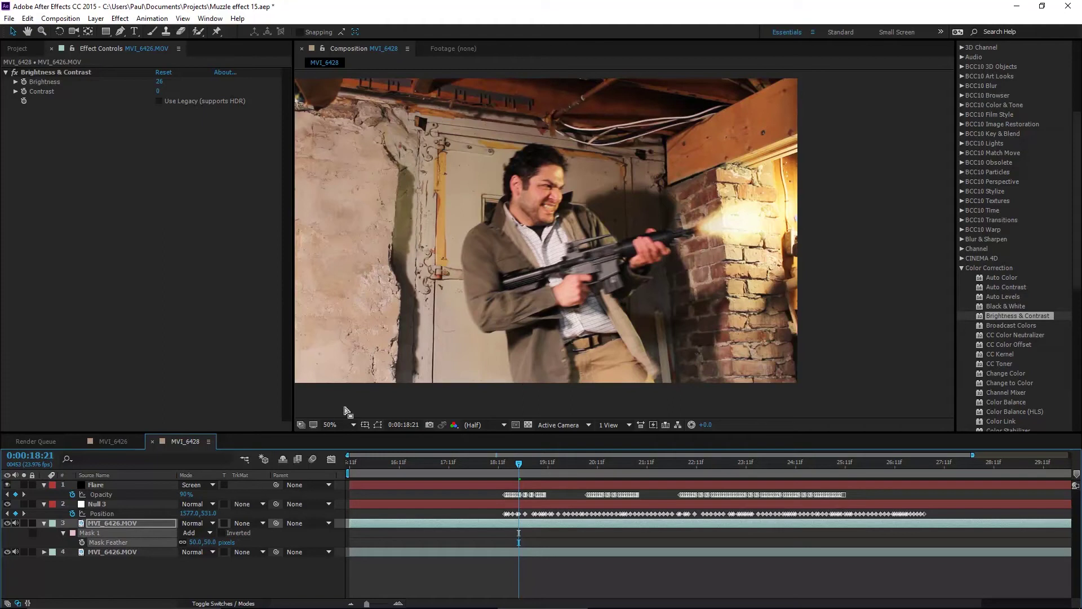
pyautogui.click(44, 523)
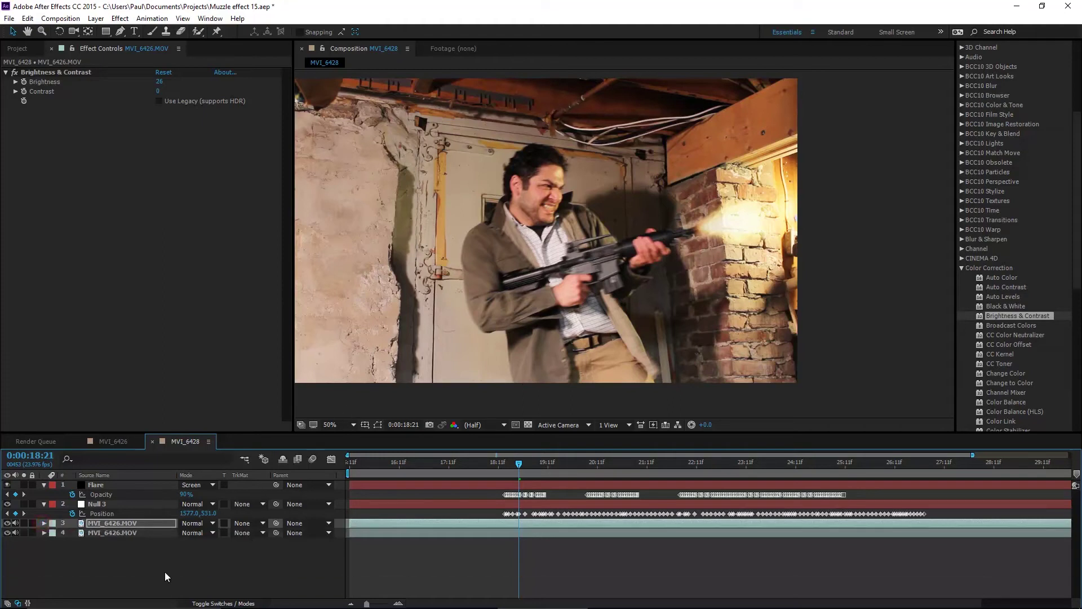
pyautogui.click(164, 571)
pyautogui.scroll(-2, 586, 244)
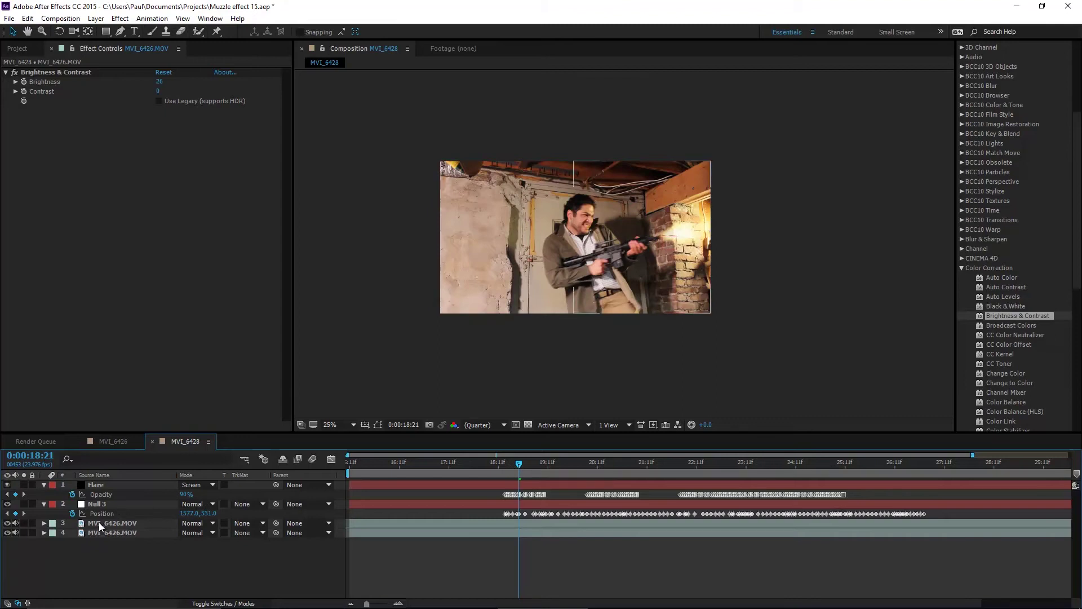
# Copy all of Flare's Opacity keyframes onto the upper MVI_6426.MOV's Opacity, starting at 0:00:18:14
pyautogui.click(95, 495)
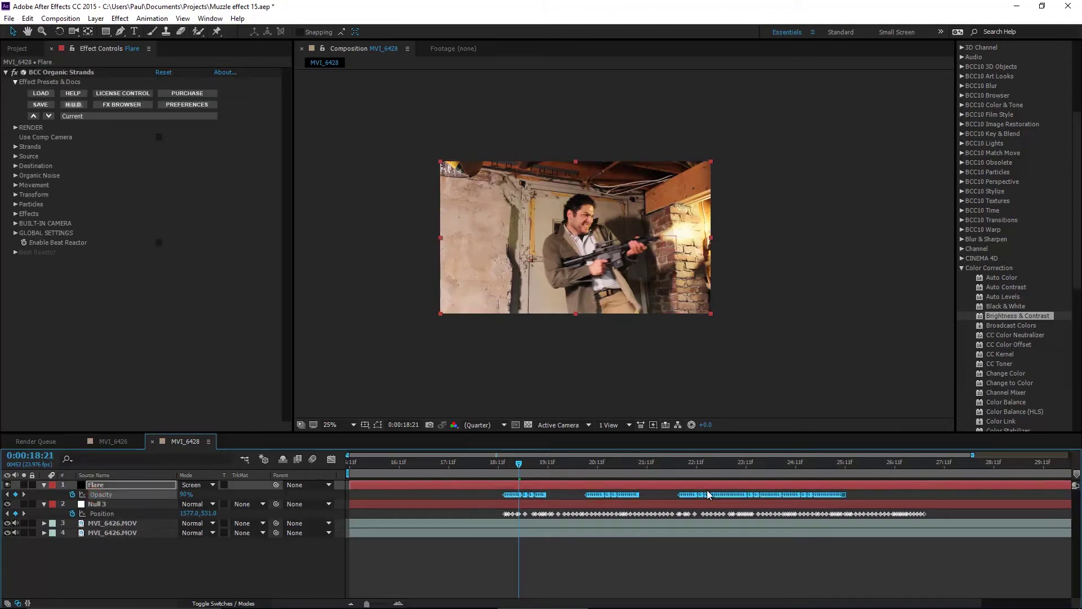
pyautogui.moveTo(861, 493); pyautogui.dragTo(492, 496)
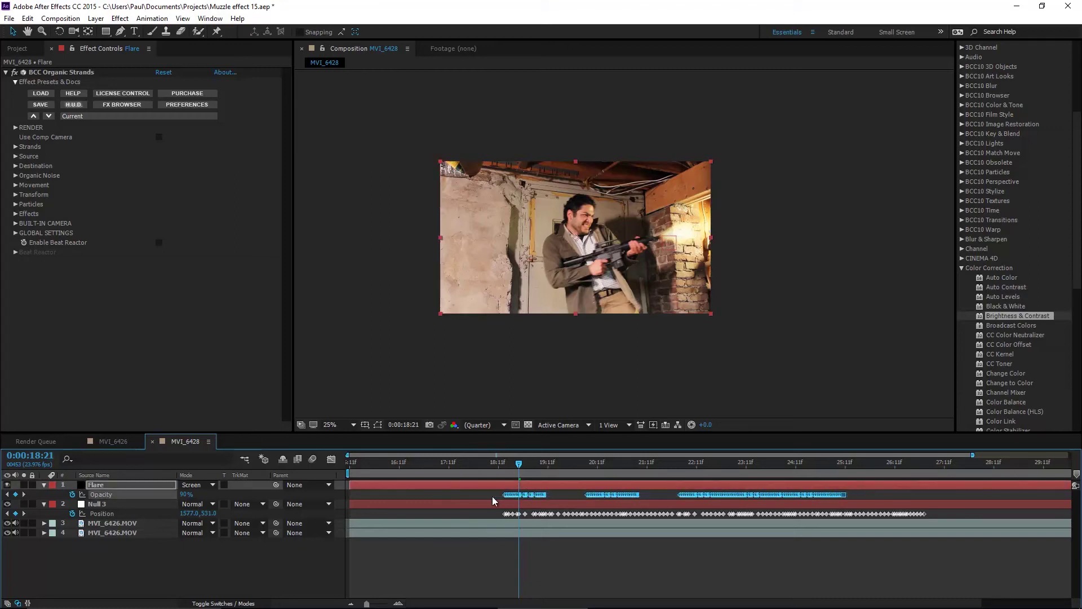
pyautogui.click(506, 464)
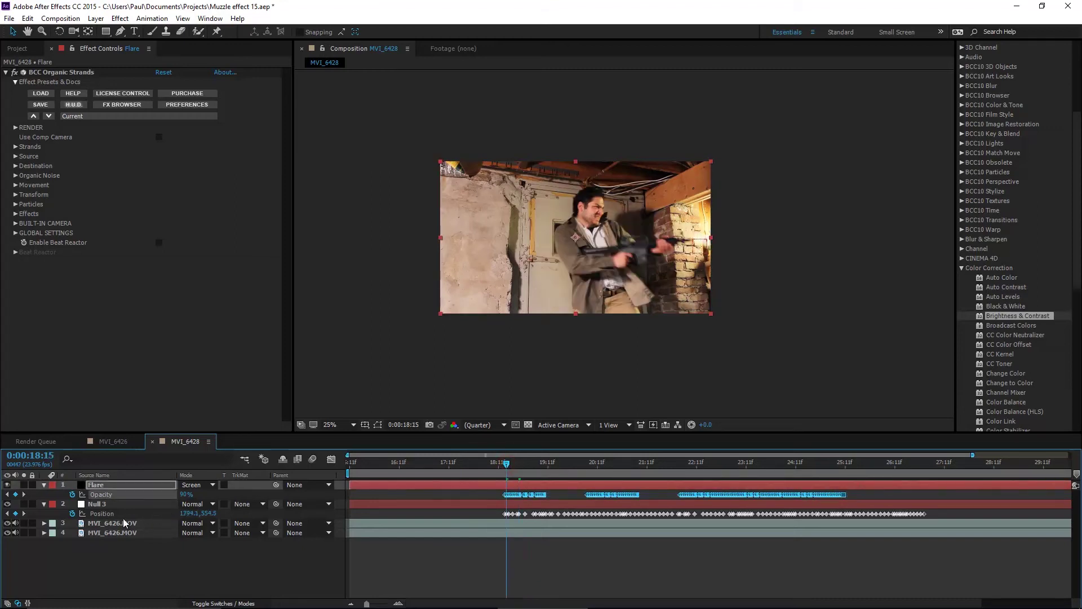
pyautogui.click(124, 524)
pyautogui.press('t')
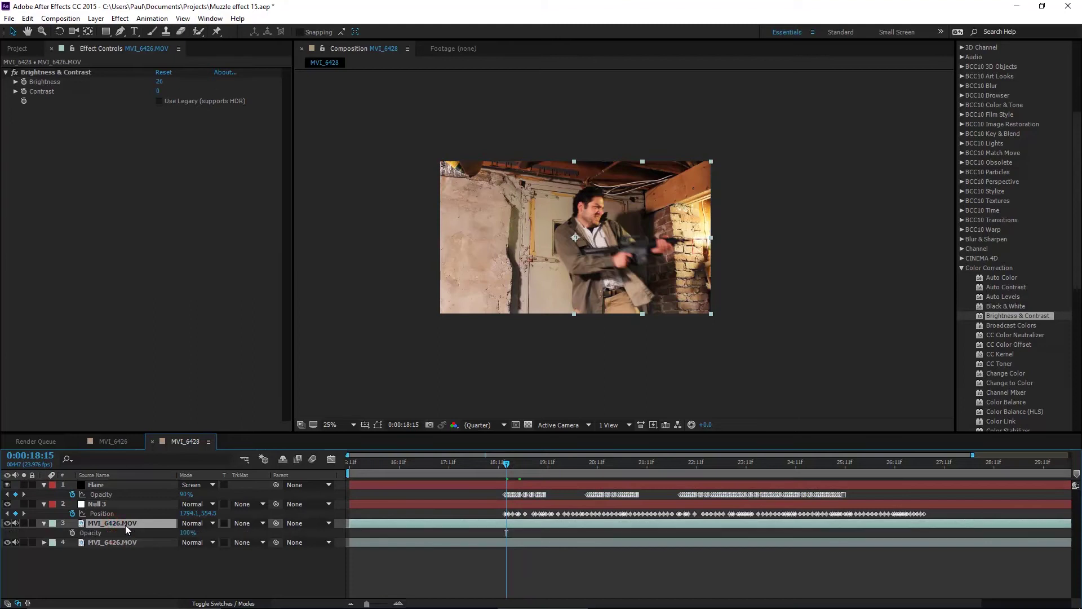
pyautogui.scroll(5, 493, 466)
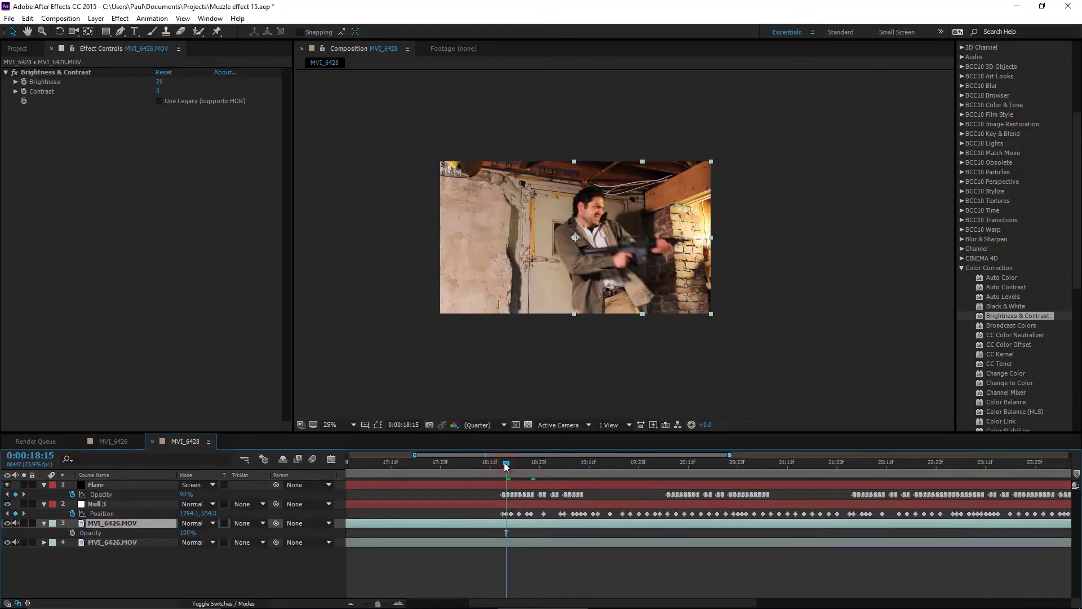
pyautogui.click(471, 468)
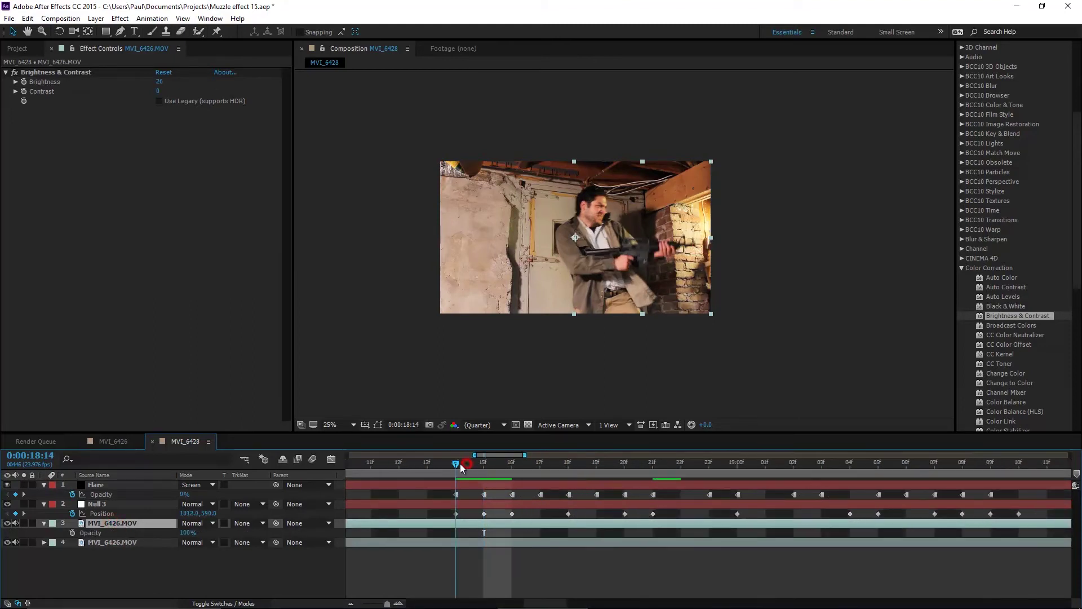
pyautogui.click(72, 533)
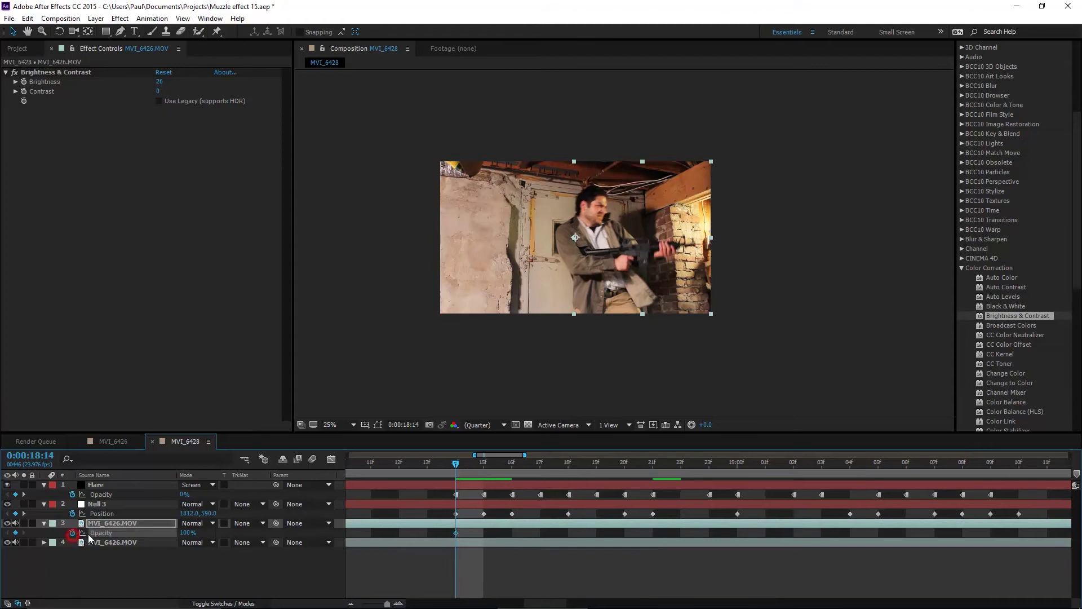
pyautogui.hotkey('ctrl', 'v')
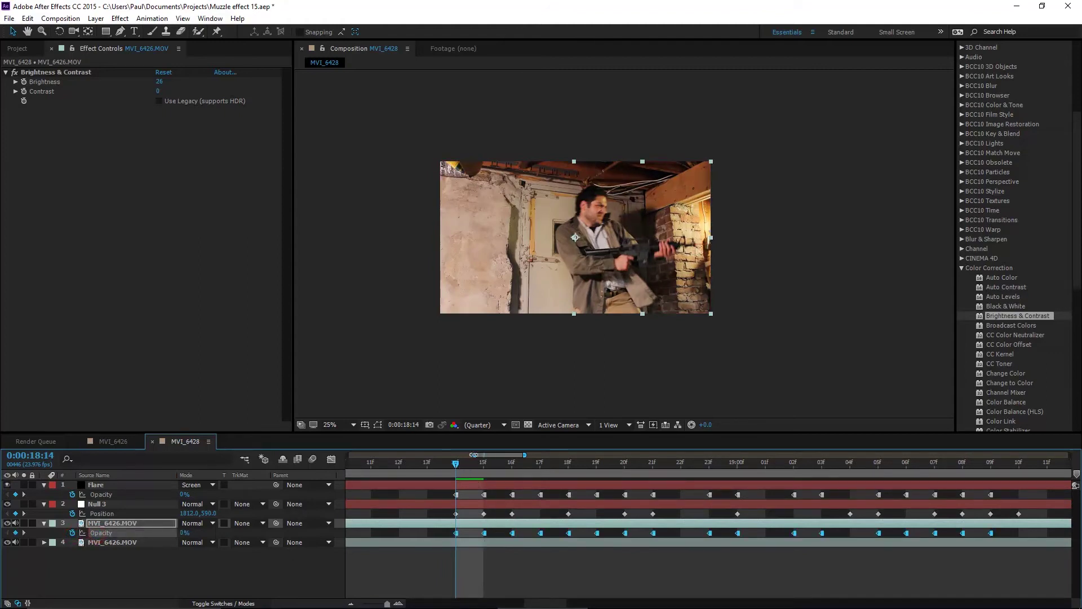
# Play back the first burst from 0:00:18:14 to check the flickering flash lighting
pyautogui.moveTo(473, 454); pyautogui.dragTo(438, 454)
pyautogui.moveTo(524, 455); pyautogui.dragTo(607, 455)
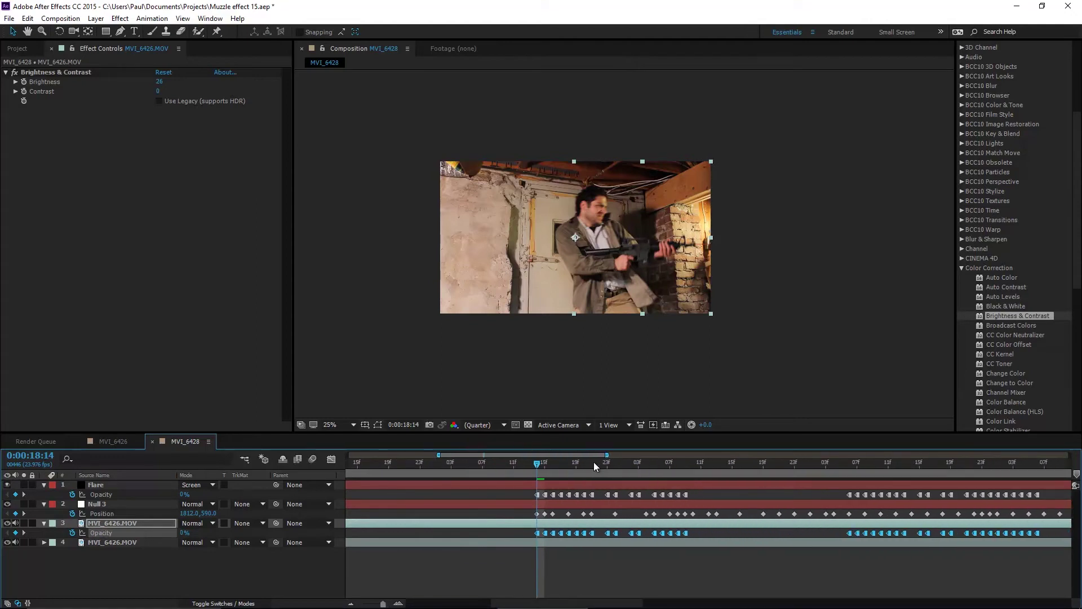
pyautogui.moveTo(537, 465); pyautogui.dragTo(662, 471)
pyautogui.press('space')
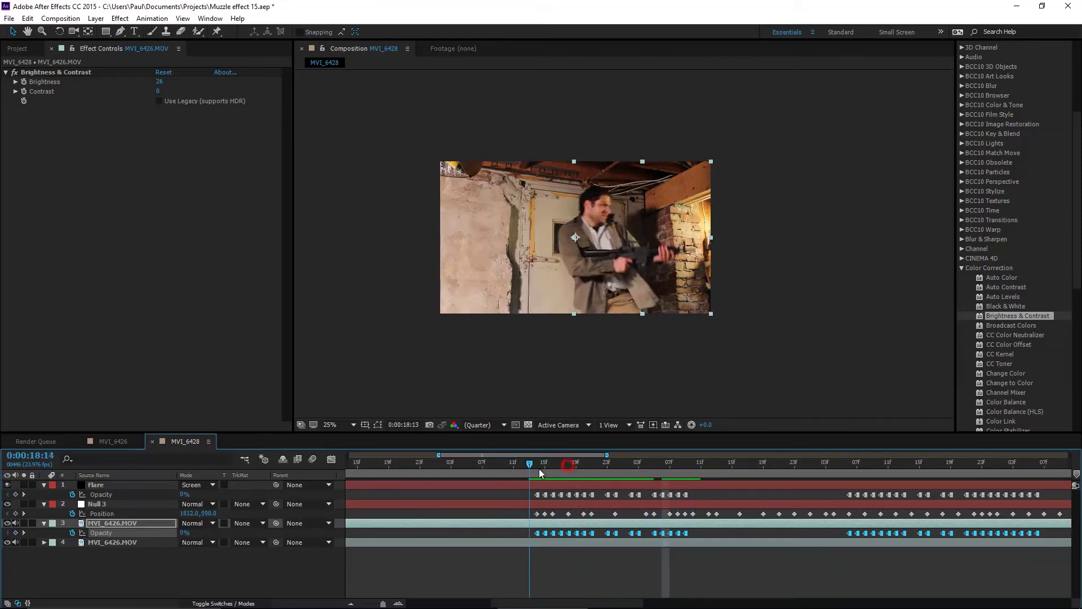
# Show the mask outline and Mask Path keyframes, and adjust the mask's lower edge at the start of the second burst
pyautogui.click(378, 425)
pyautogui.press(',')
pyautogui.press('.')
pyautogui.press('m')
pyautogui.moveTo(844, 462); pyautogui.dragTo(851, 463)
pyautogui.moveTo(621, 320); pyautogui.dragTo(607, 316)
# Reshape the mask two frames after 0:00:20:17, pulling its open side across the door and plaster wall
pyautogui.moveTo(918, 462); pyautogui.dragTo(951, 462)
pyautogui.moveTo(565, 250); pyautogui.dragTo(375, 259)
pyautogui.moveTo(567, 206); pyautogui.dragTo(423, 188)
pyautogui.moveTo(574, 185); pyautogui.dragTo(526, 153)
# Reshape the mask at 0:00:20:17 so its plaster-wall side sits beside the gunman, and scrub the second burst to check
pyautogui.moveTo(951, 464); pyautogui.dragTo(936, 465)
pyautogui.moveTo(447, 310); pyautogui.dragTo(587, 310)
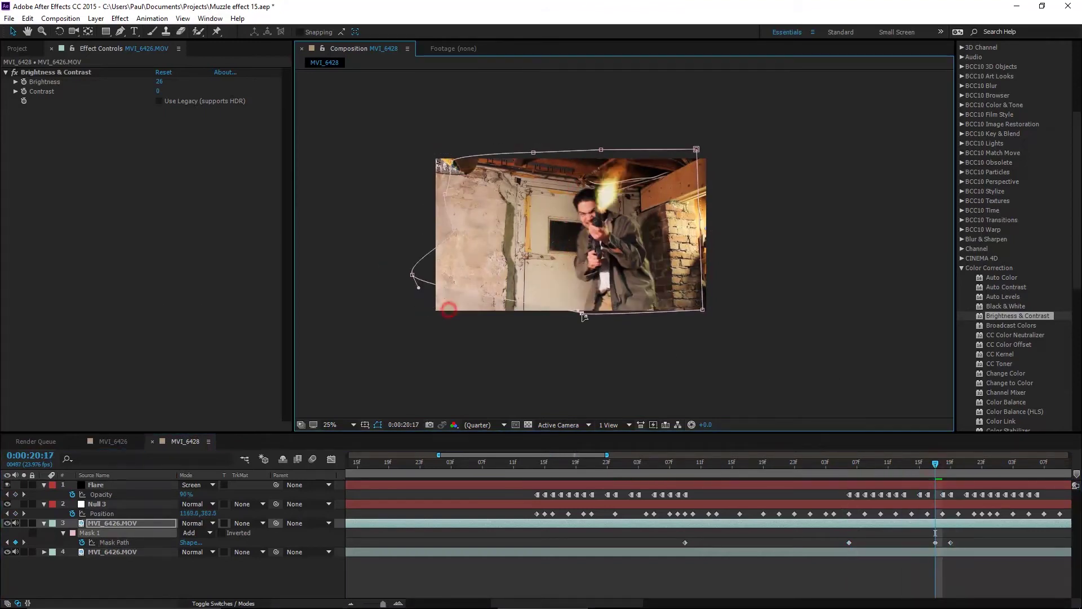
pyautogui.moveTo(414, 273); pyautogui.dragTo(591, 272)
pyautogui.moveTo(453, 228); pyautogui.dragTo(583, 236)
pyautogui.moveTo(445, 193); pyautogui.dragTo(579, 194)
pyautogui.moveTo(533, 157); pyautogui.dragTo(577, 155)
pyautogui.moveTo(936, 465); pyautogui.dragTo(986, 468)
pyautogui.moveTo(986, 468); pyautogui.dragTo(950, 463)
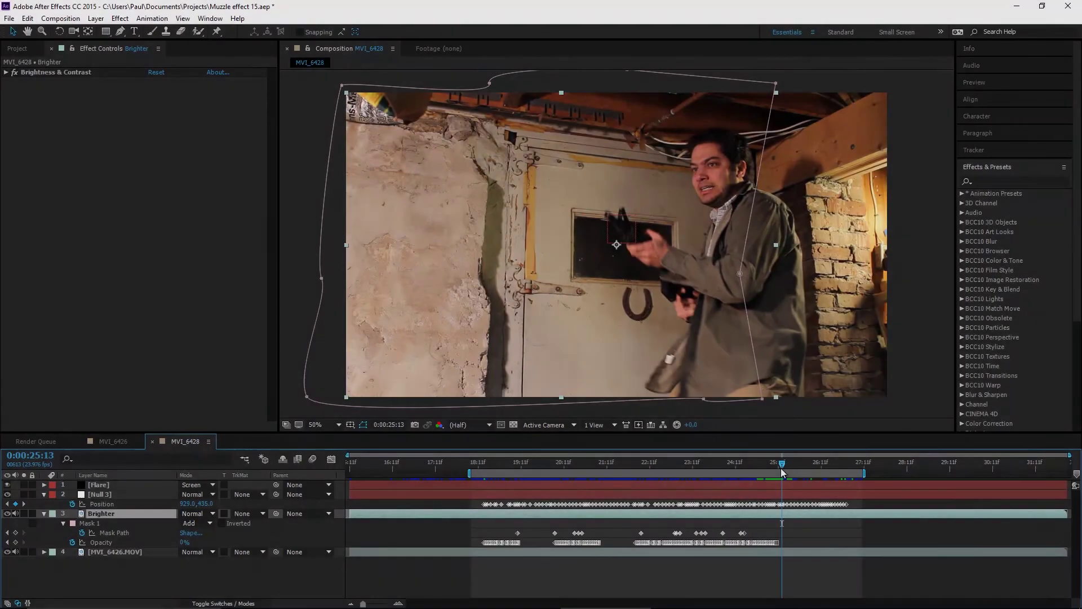
# Scrub through the final burst to check the Brighter layer's masked flash lighting, stopping at 0:00:25:16
pyautogui.moveTo(780, 468); pyautogui.dragTo(759, 465)
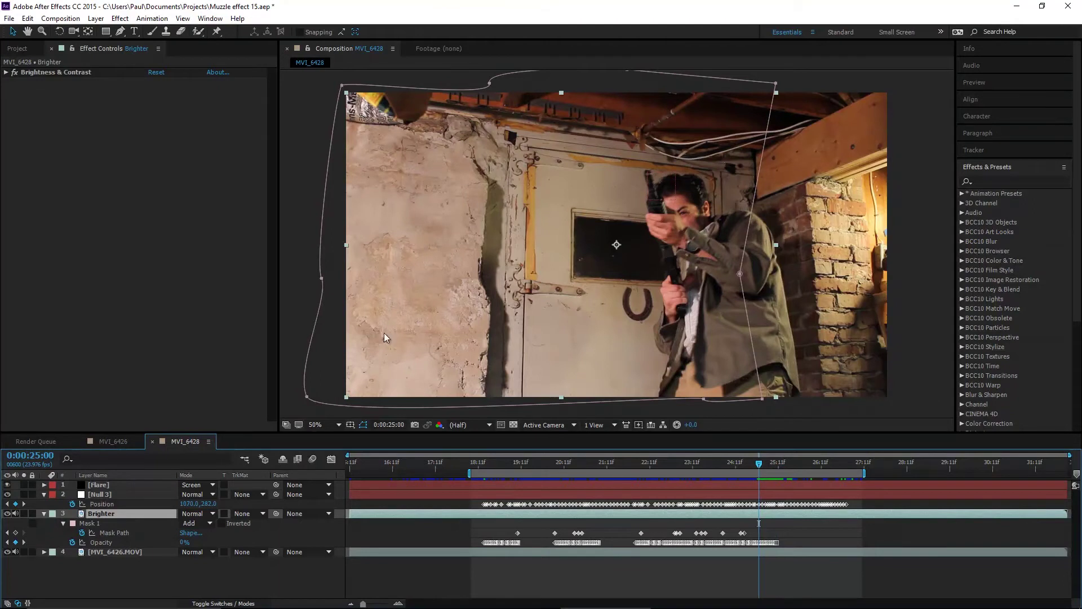
pyautogui.moveTo(769, 466); pyautogui.dragTo(771, 465)
pyautogui.moveTo(677, 462); pyautogui.dragTo(786, 465)
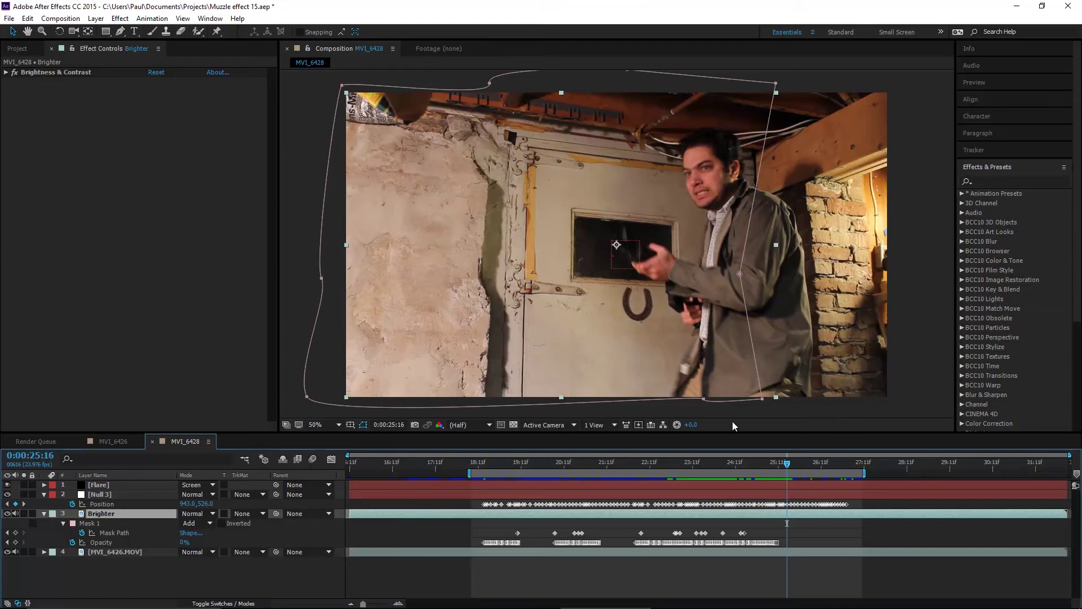
# Expand the BCC10 Particles effects and create a 1920 x 1080 px gray solid named Smoke
pyautogui.click(988, 316)
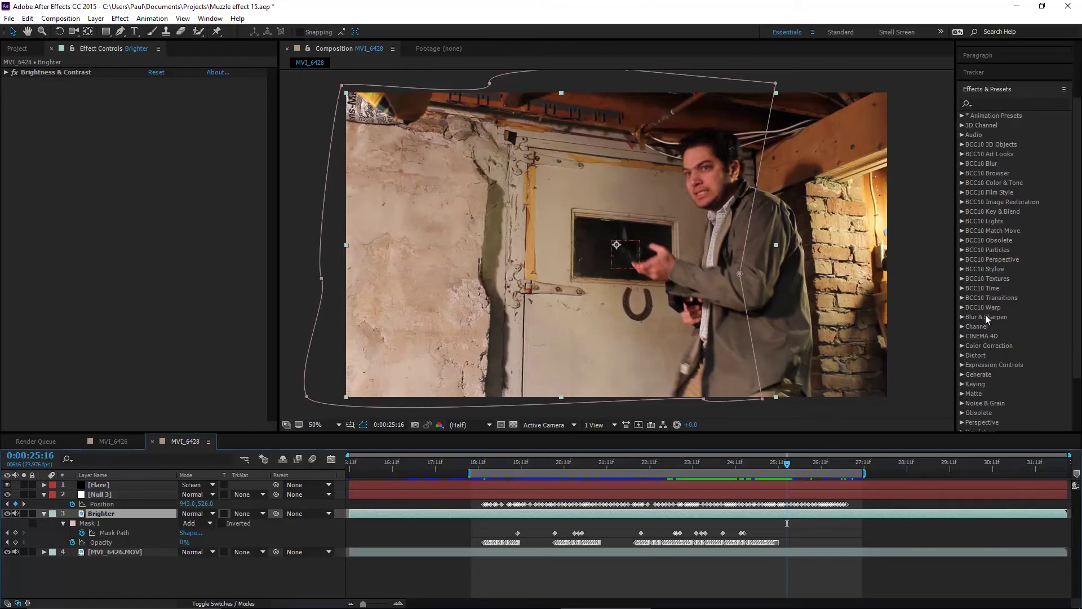
pyautogui.click(963, 249)
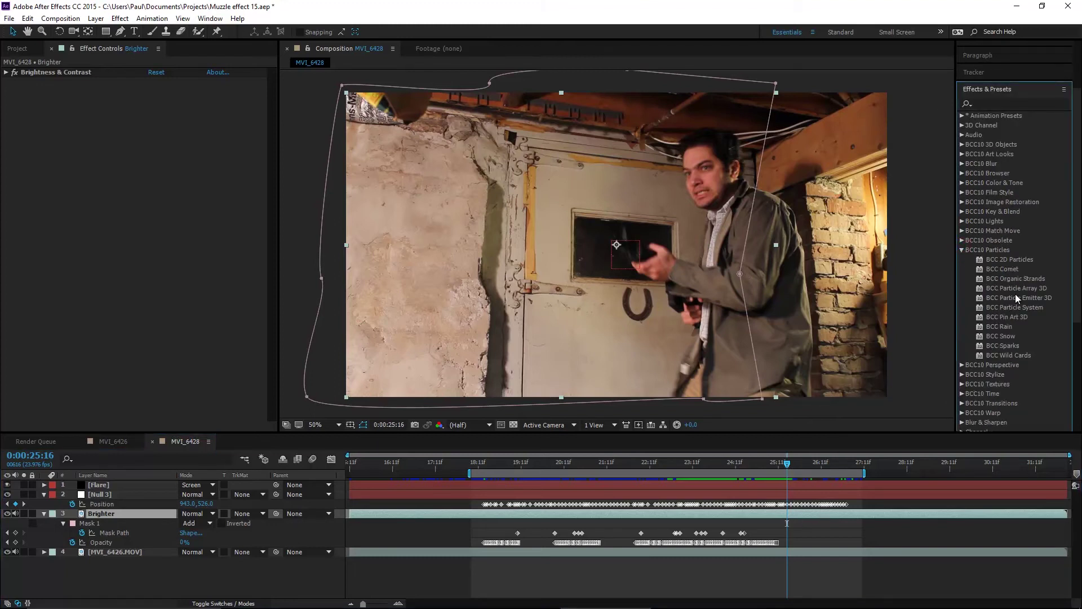
pyautogui.rightClick(140, 568)
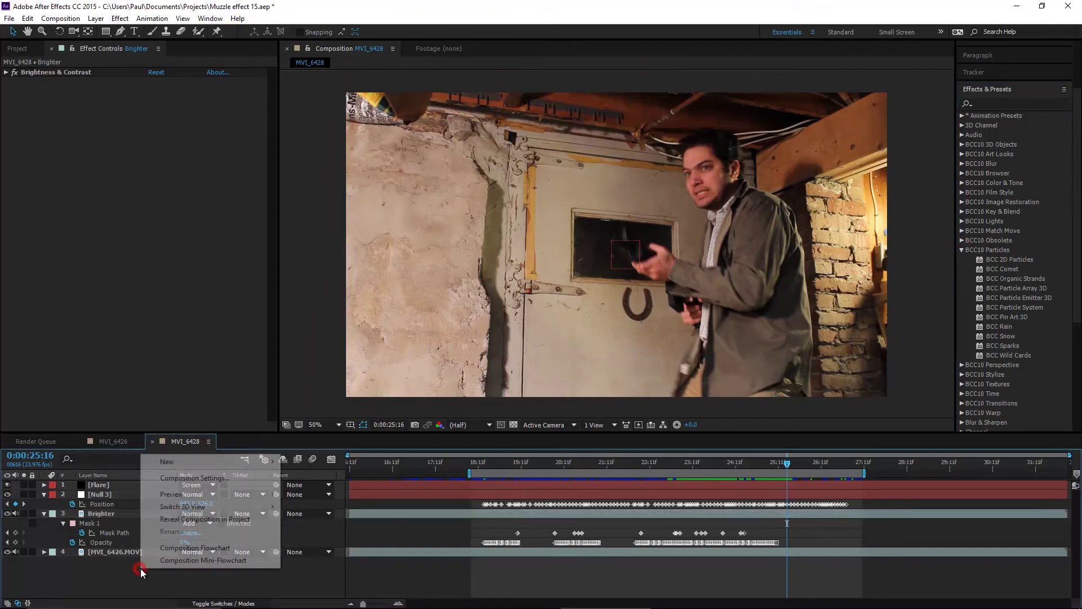
pyautogui.moveTo(210, 464)
pyautogui.click(306, 490)
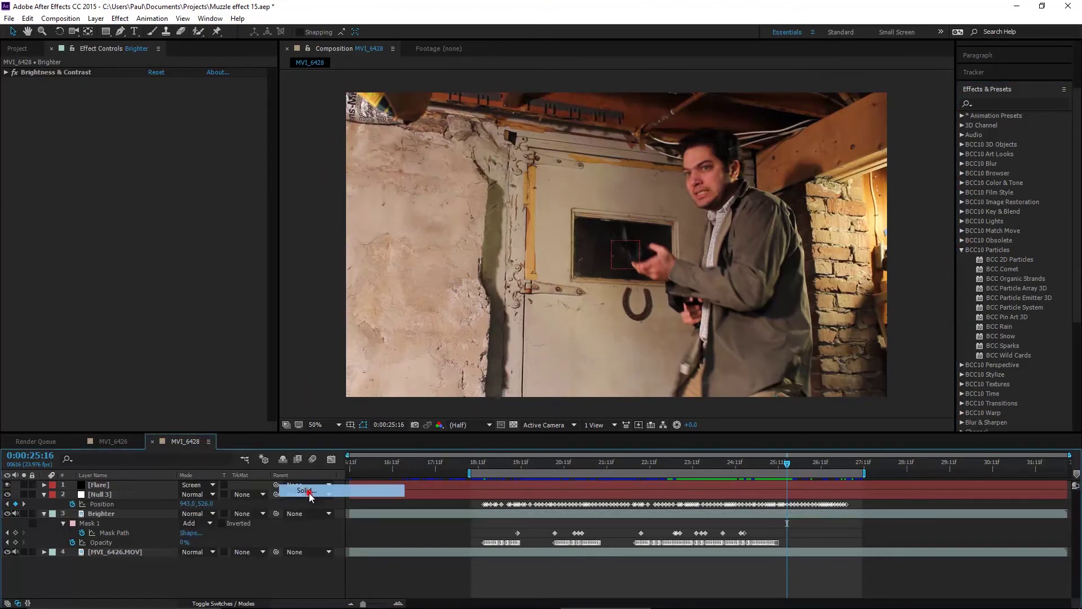
pyautogui.write('Smoke')
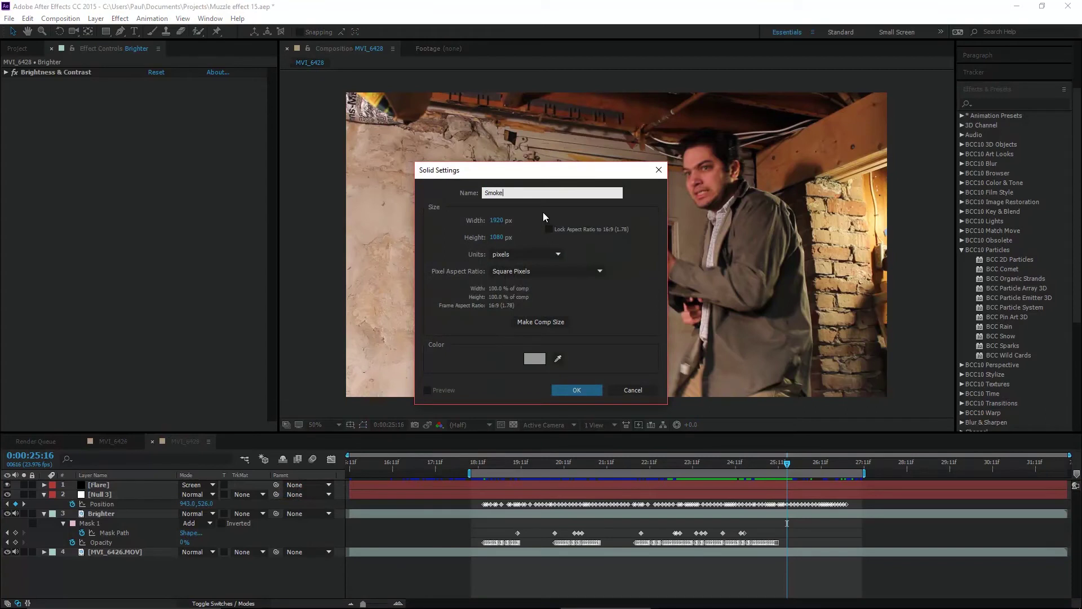
pyautogui.click(566, 388)
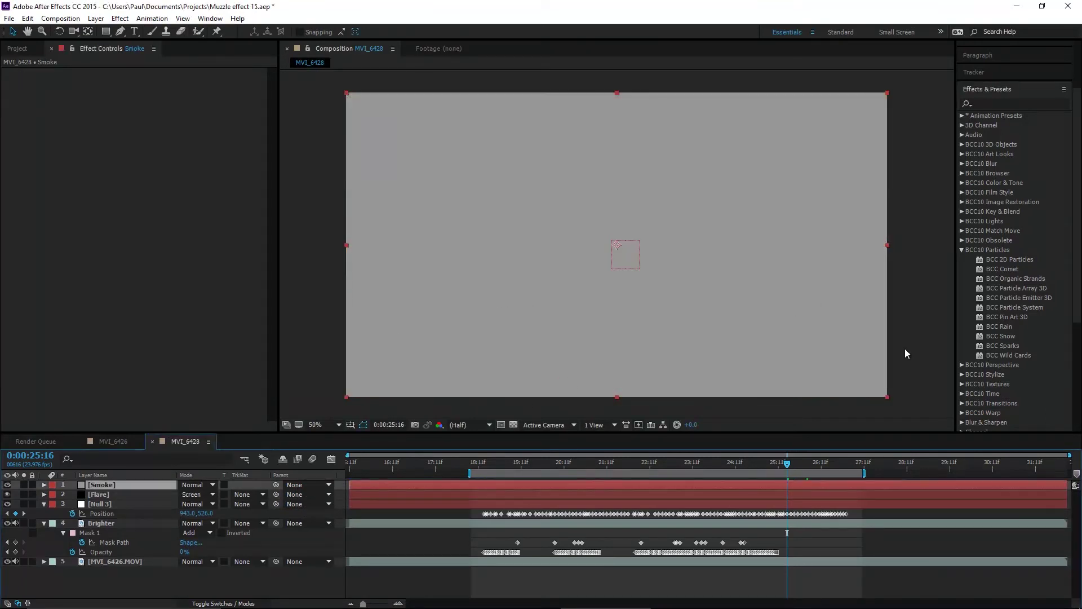
# Apply BCC Particle Emitter 3D to the Smoke layer and scrub the bursts, stopping at 0:00:24:12
pyautogui.moveTo(1018, 298); pyautogui.dragTo(616, 485)
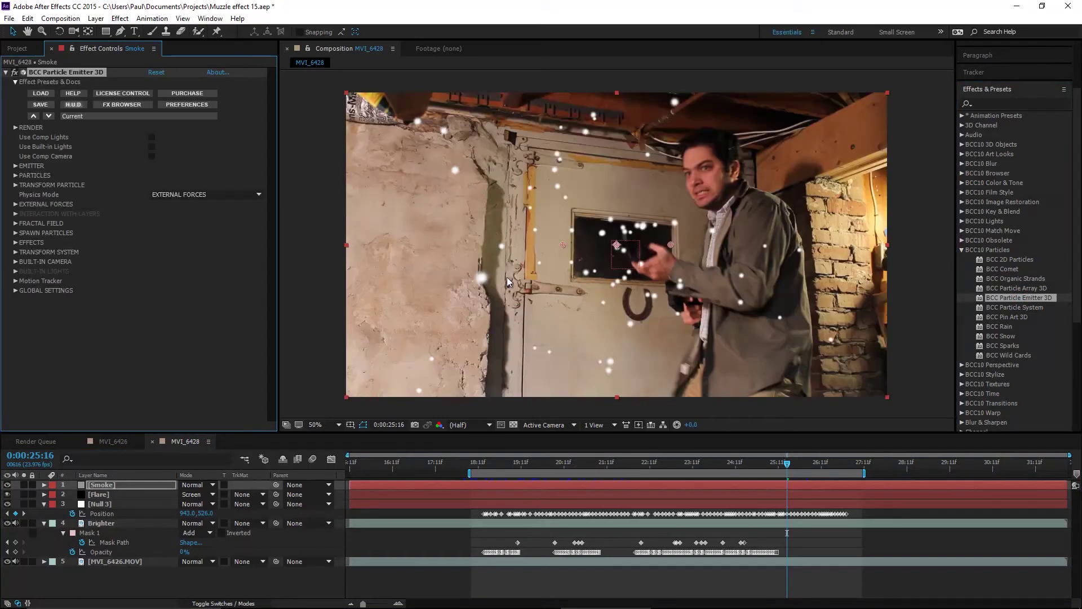
pyautogui.click(560, 464)
pyautogui.moveTo(563, 467); pyautogui.dragTo(742, 471)
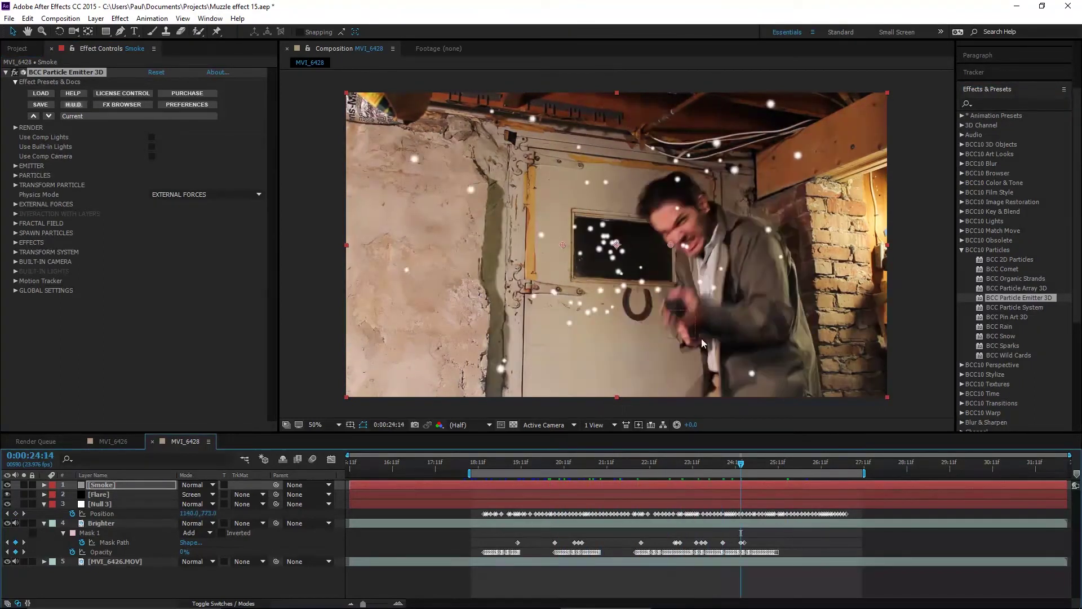
pyautogui.click(653, 468)
pyautogui.moveTo(661, 468); pyautogui.dragTo(737, 471)
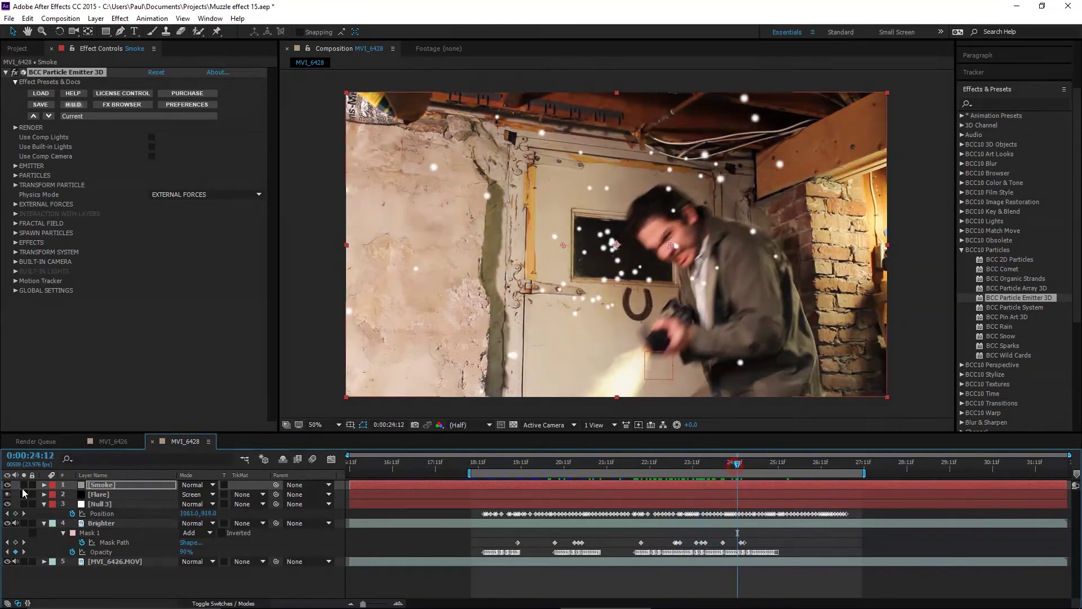
# Solo the Smoke layer, apply the SmokeSlowGray.bsp preset from the FX Browser, and scrub to 0:00:20:18 to check it
pyautogui.click(24, 484)
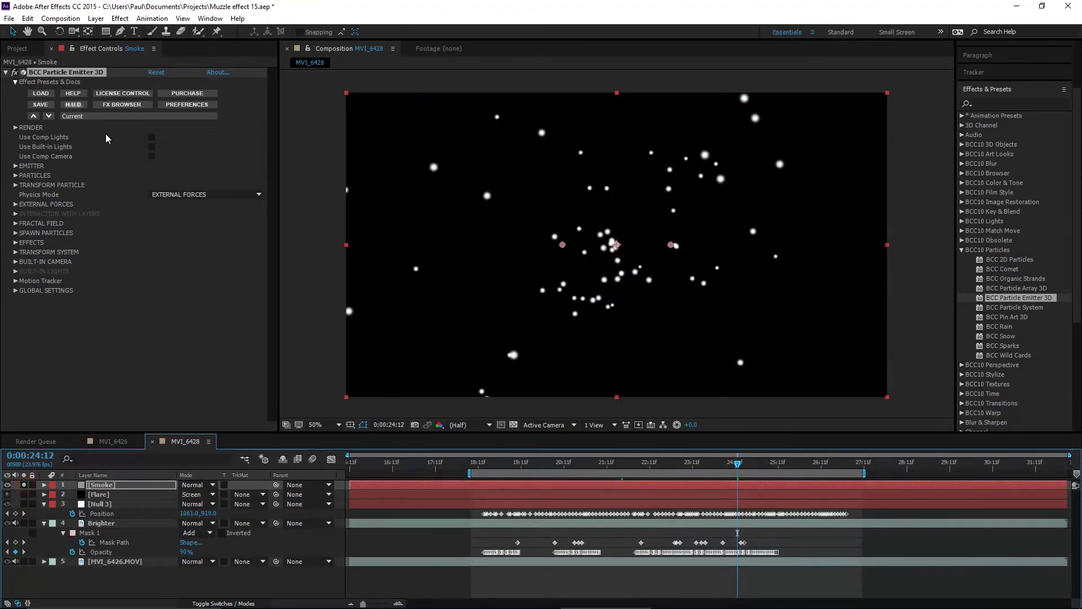
pyautogui.click(121, 105)
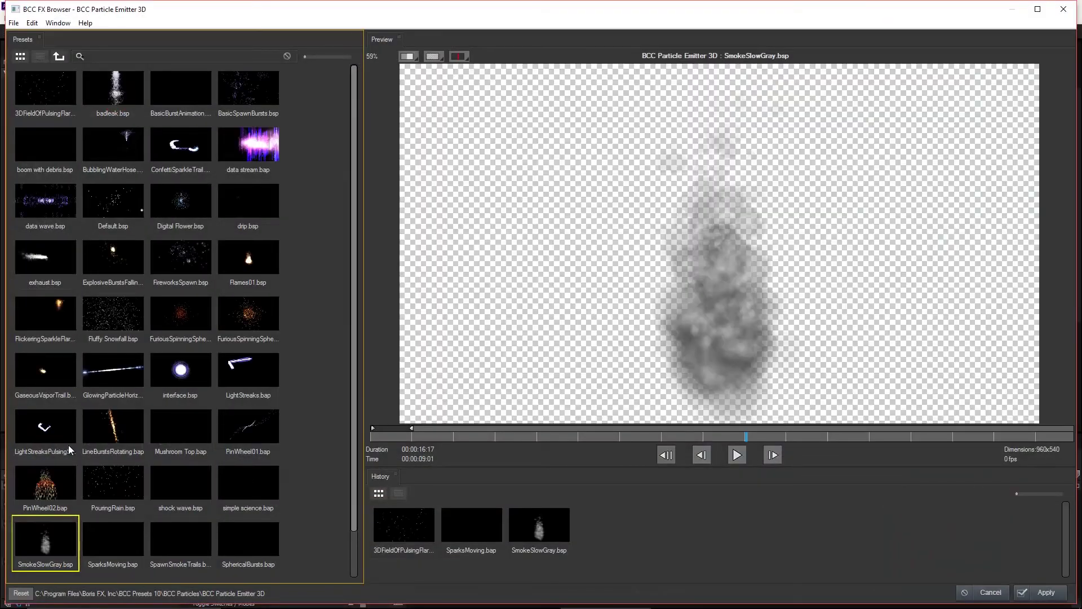
pyautogui.click(41, 545)
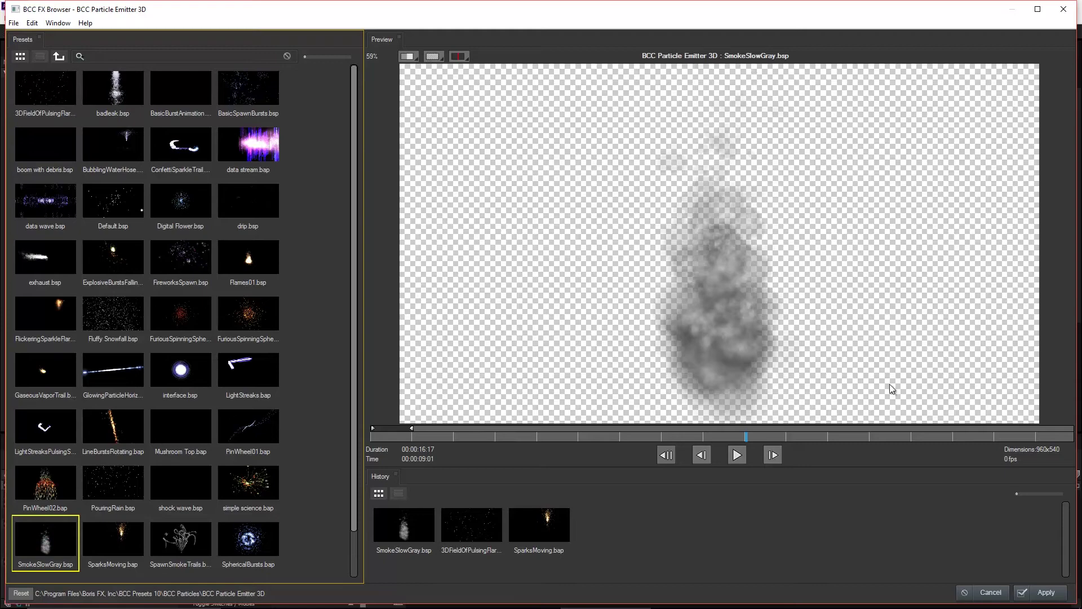
pyautogui.click(1041, 592)
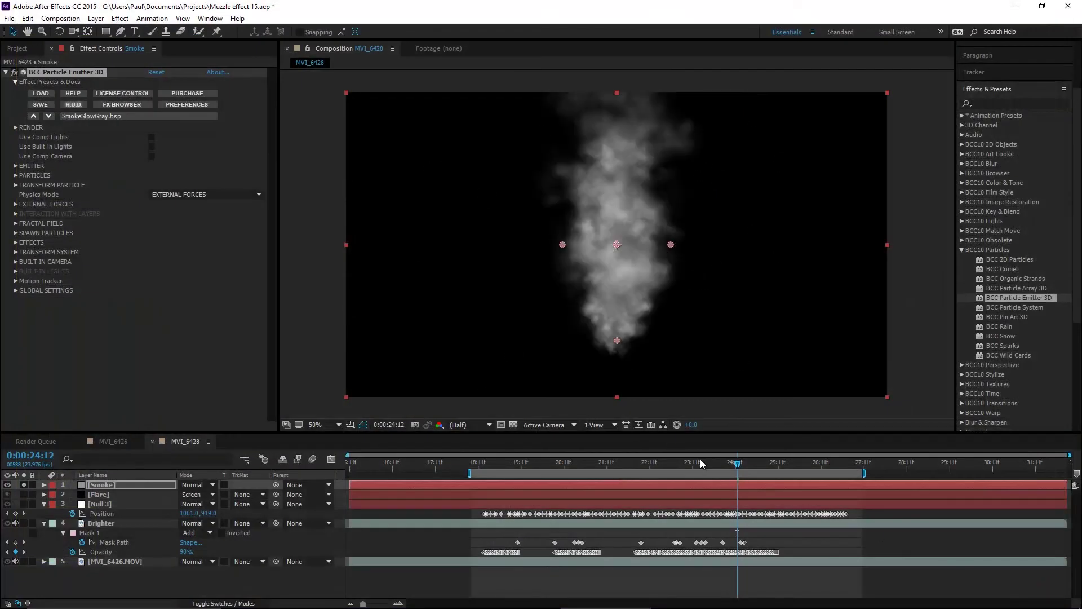
pyautogui.moveTo(491, 462); pyautogui.dragTo(576, 463)
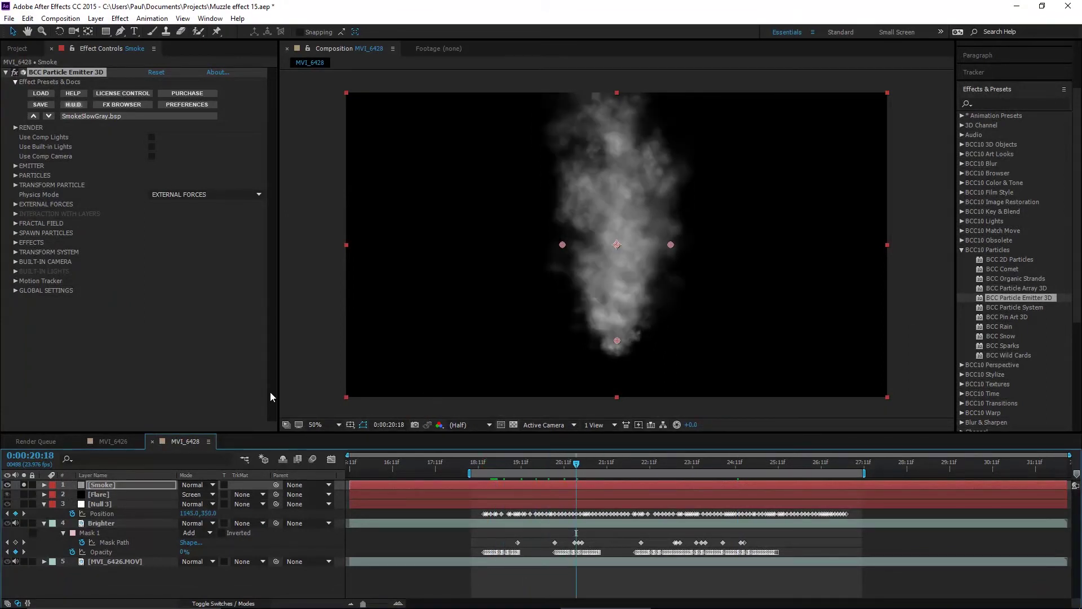
# Set the Smoke emitter's Birthrate to 80 and its Particle Speed to 25
pyautogui.click(16, 167)
pyautogui.scroll(-3, 75, 185)
pyautogui.moveTo(154, 84); pyautogui.dragTo(205, 130)
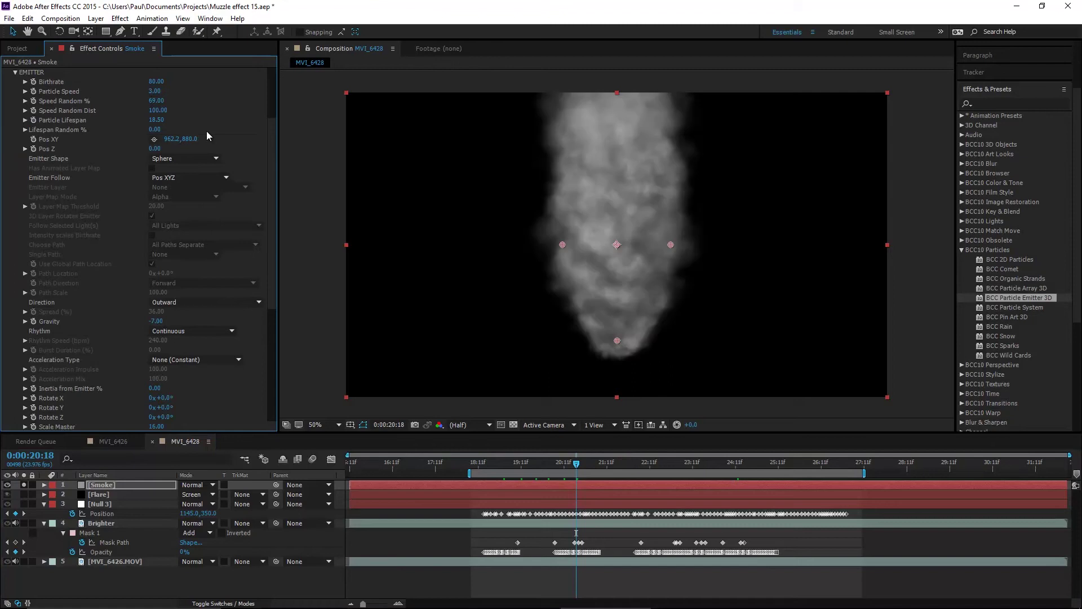
pyautogui.moveTo(154, 93); pyautogui.dragTo(156, 90)
pyautogui.write('25')
pyautogui.press('Return')
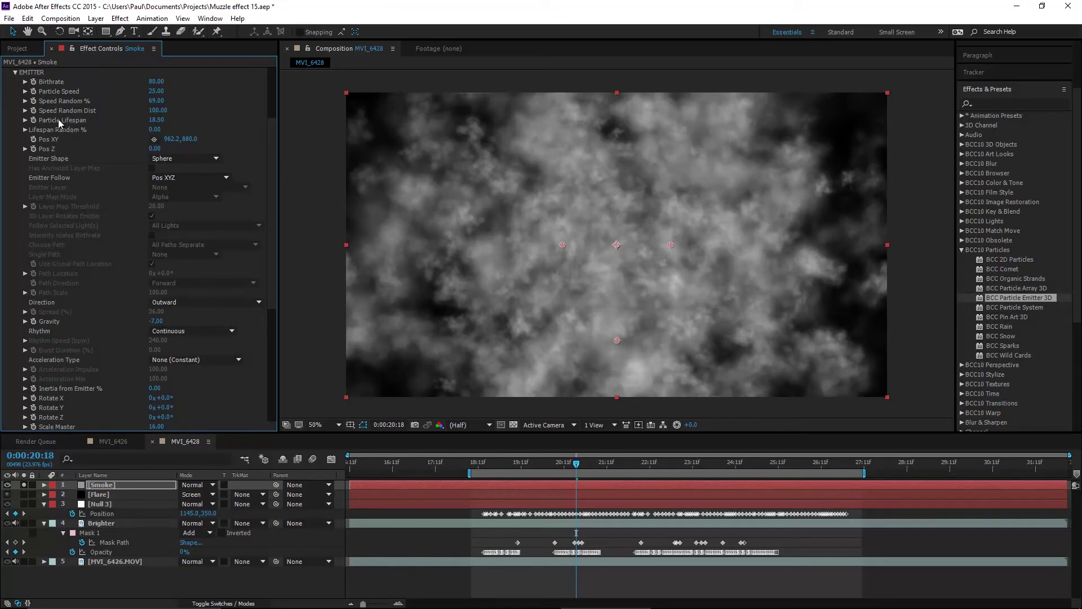
# Set the emitter's Particle Lifespan to 2 and scrub to 0:00:19:16 to check the smoke
pyautogui.click(156, 121)
pyautogui.write('2')
pyautogui.press('Return')
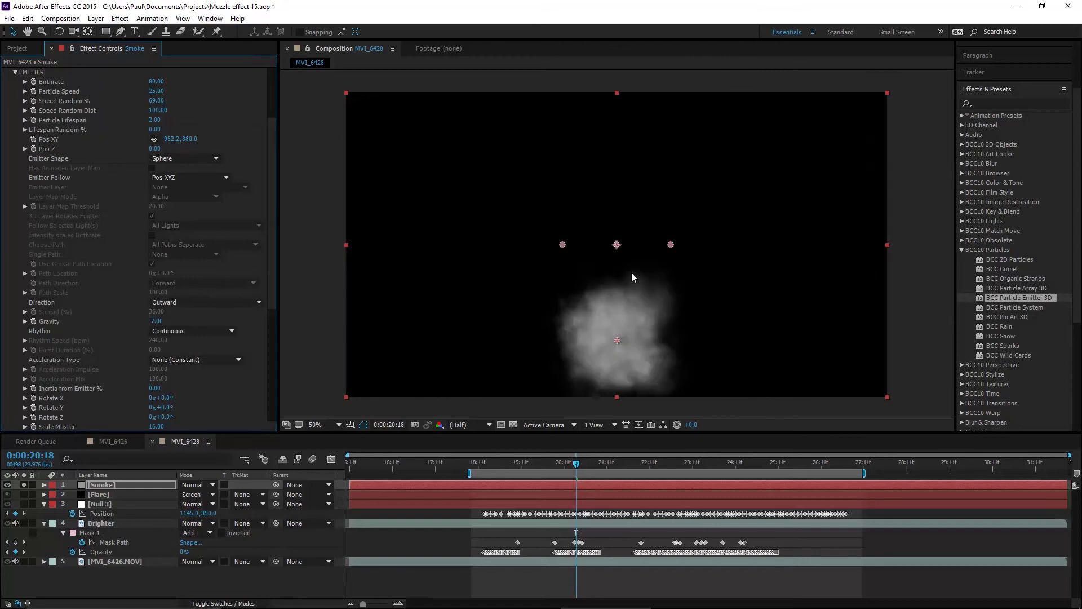
pyautogui.moveTo(505, 461); pyautogui.dragTo(530, 462)
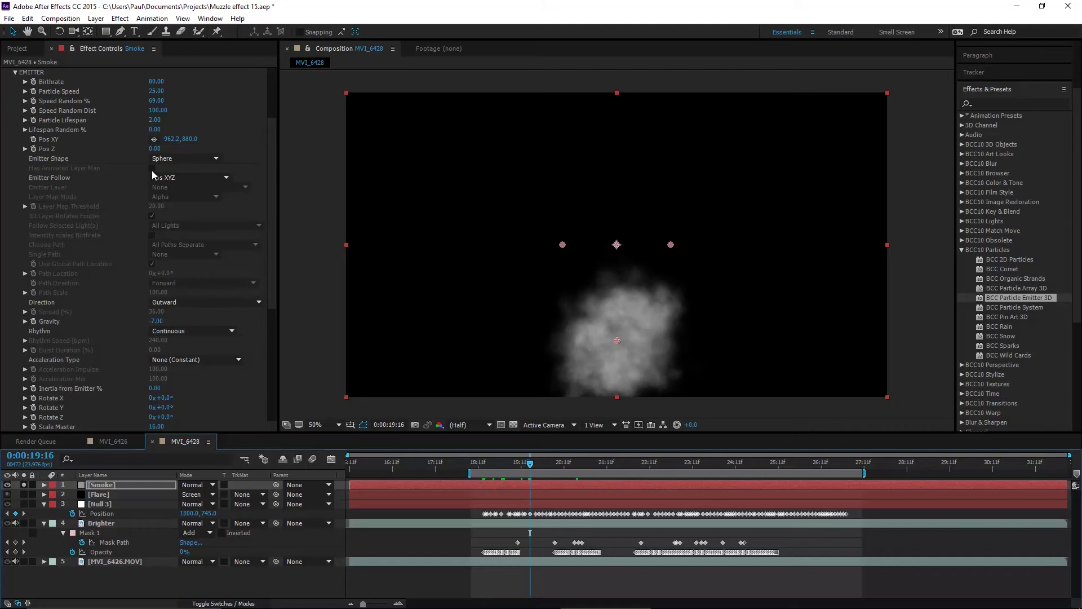
# Change the Emitter Shape to Point and preview the smoke, stopping at 0:00:19:17
pyautogui.click(181, 159)
pyautogui.click(184, 170)
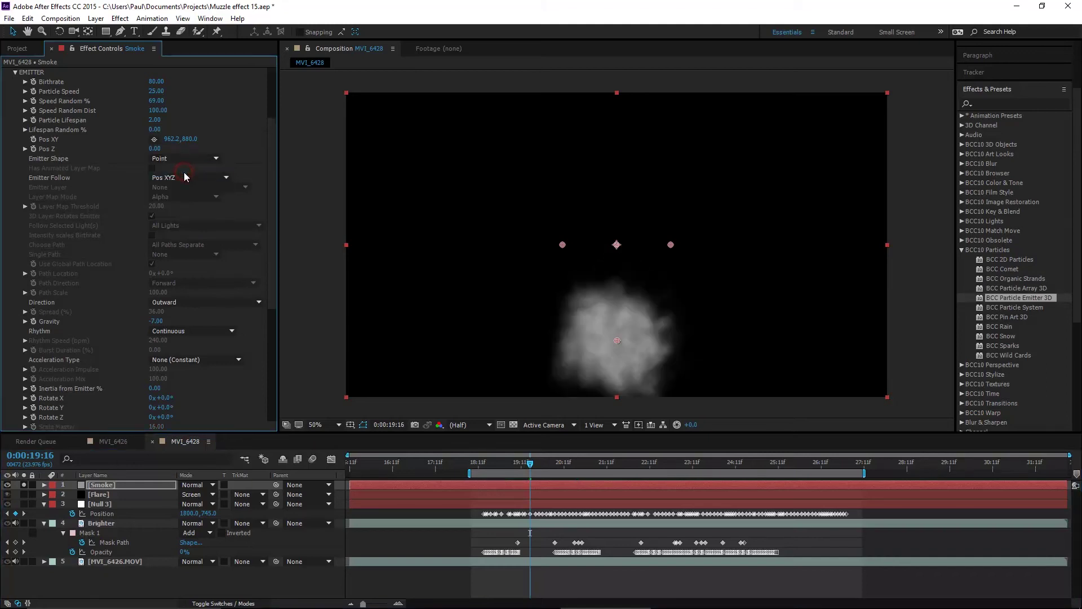
pyautogui.moveTo(529, 463); pyautogui.dragTo(500, 462)
pyautogui.press('space')
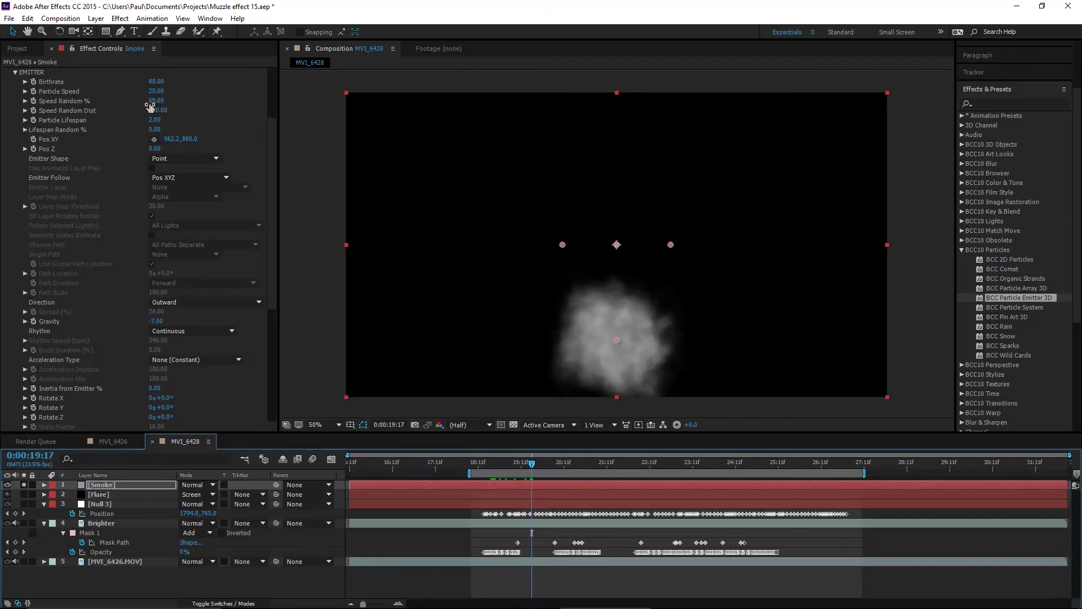
# Set both Lifespan Random % and Speed Random % of the smoke emitter to 75
pyautogui.click(152, 130)
pyautogui.write('75')
pyautogui.press('Return')
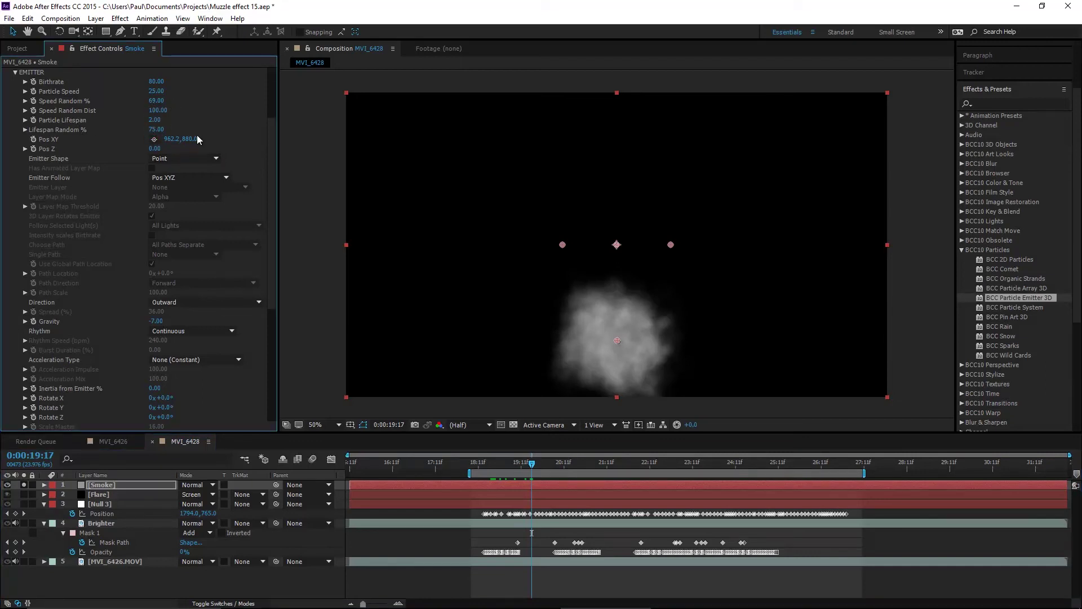
pyautogui.click(156, 101)
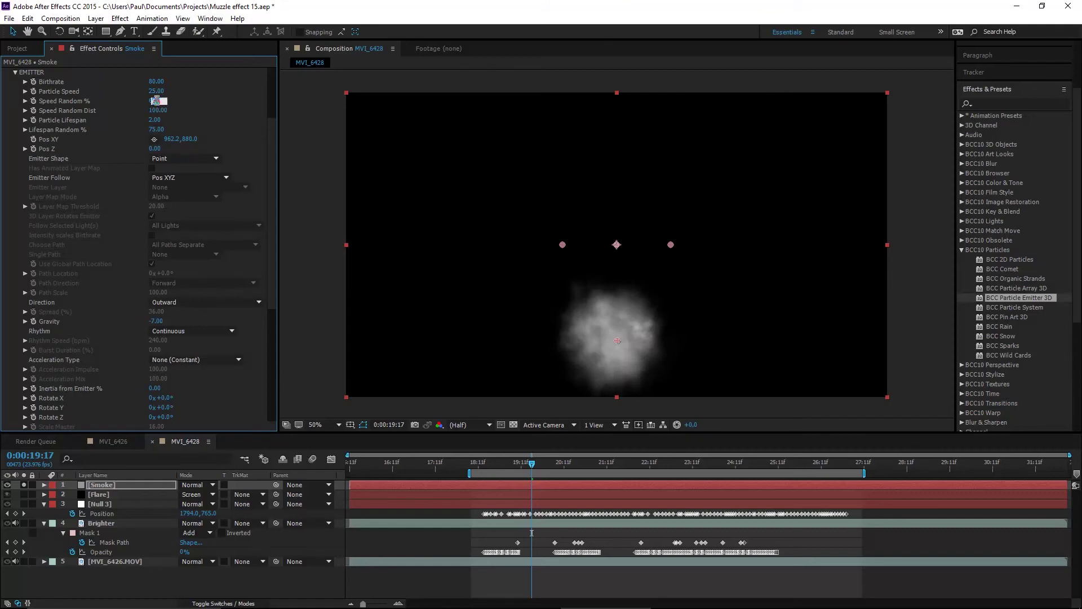
pyautogui.write('7')
pyautogui.write('5')
pyautogui.press('Return')
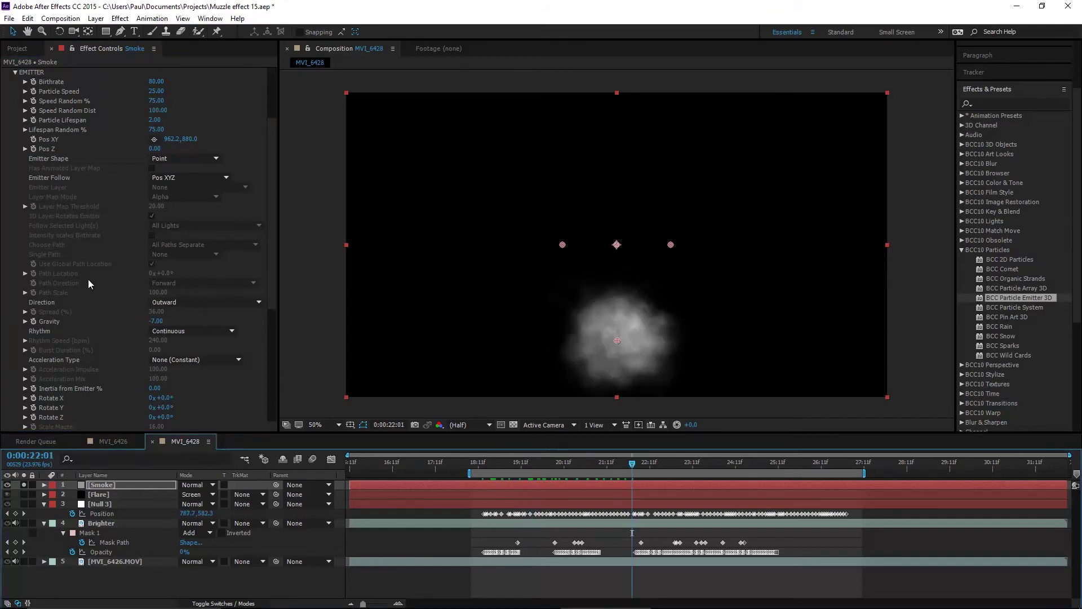
# Set the emitter's Gravity to 0 and Direction to Upward, scrubbing to 0:00:19:20 to check the motion
pyautogui.scroll(-1, 89, 282)
pyautogui.click(155, 296)
pyautogui.write('0')
pyautogui.press('Return')
pyautogui.click(175, 277)
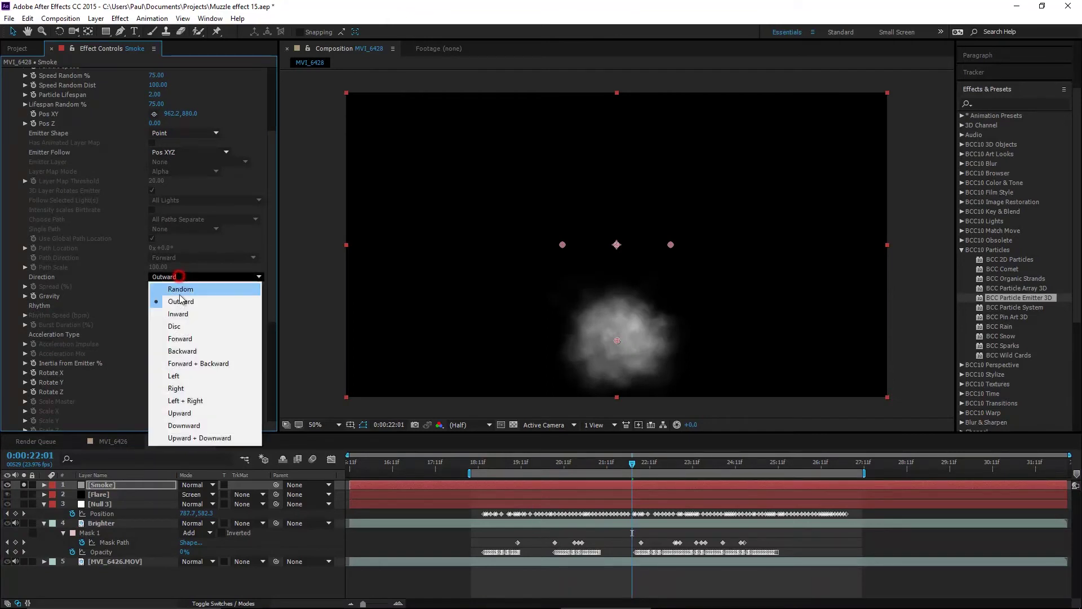
pyautogui.click(188, 413)
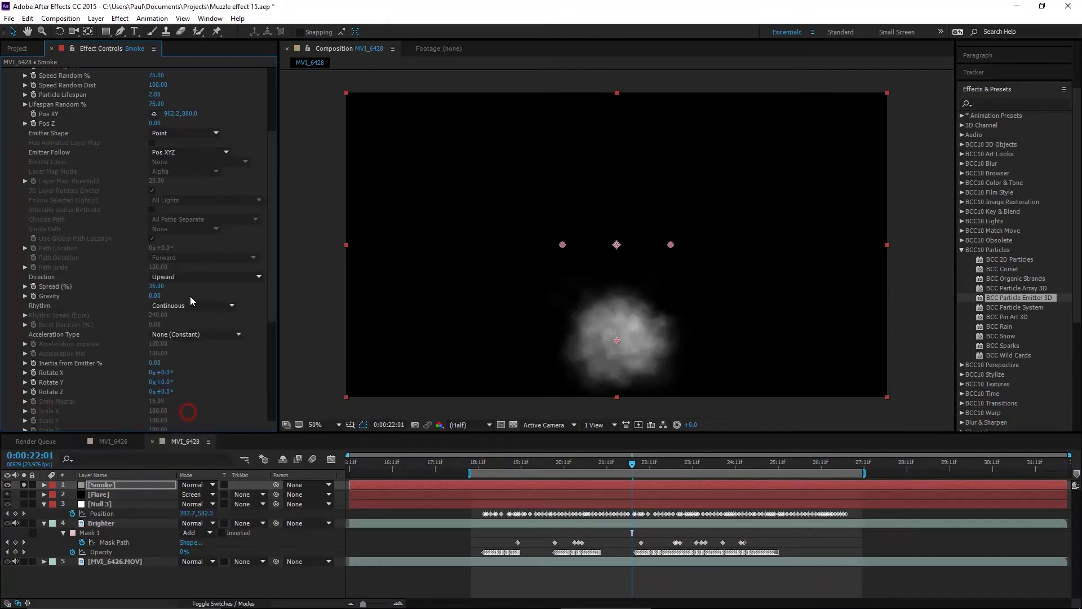
pyautogui.moveTo(467, 473); pyautogui.dragTo(537, 464)
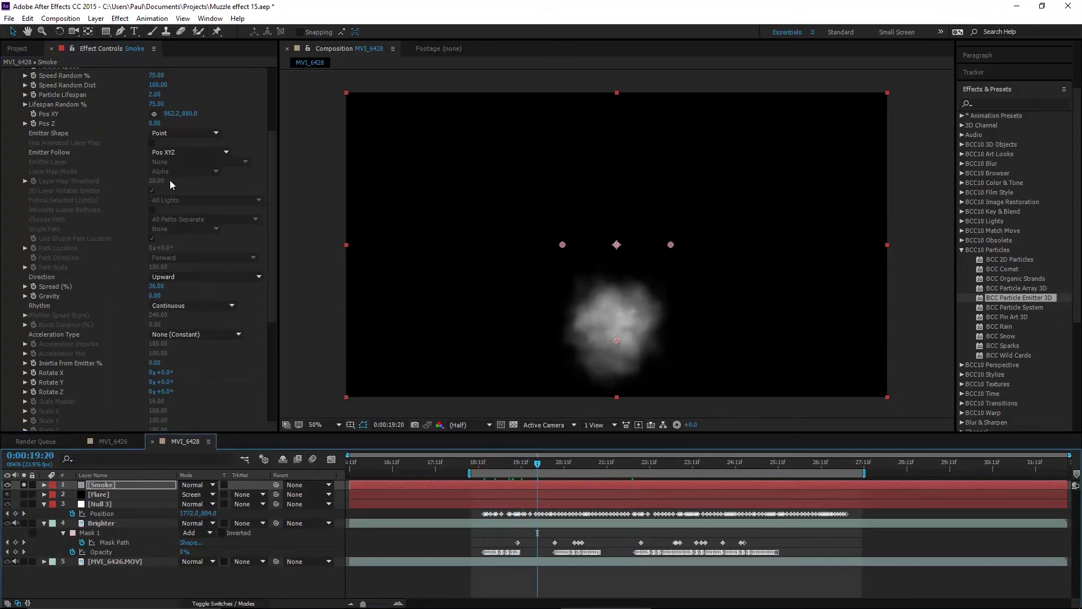
# Set the emitter's Acceleration Type to Explosive and scrub the first burst, stopping at 0:00:19:04
pyautogui.click(177, 335)
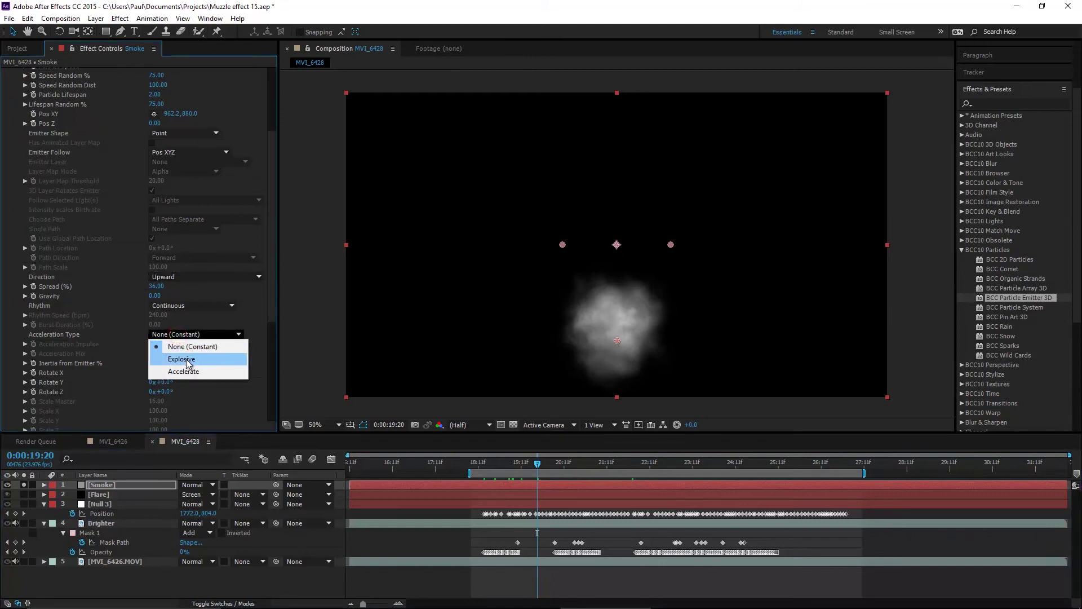
pyautogui.click(187, 361)
pyautogui.moveTo(478, 464); pyautogui.dragTo(508, 468)
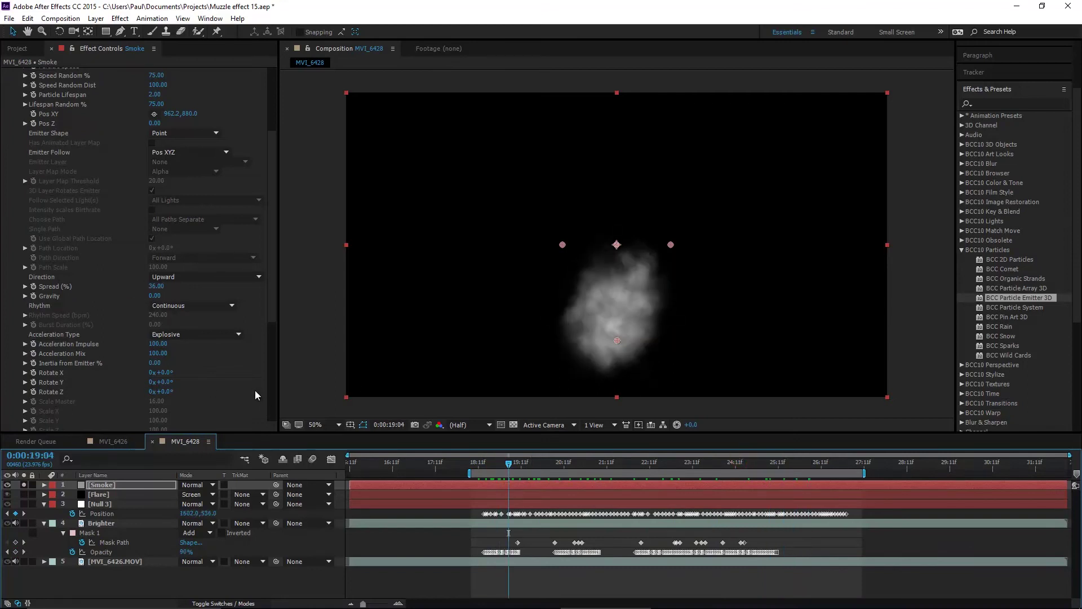
# Set the emitter's Time Resolution to x2 and scrub to 0:00:19:02 to check the smoke
pyautogui.scroll(-2, 104, 359)
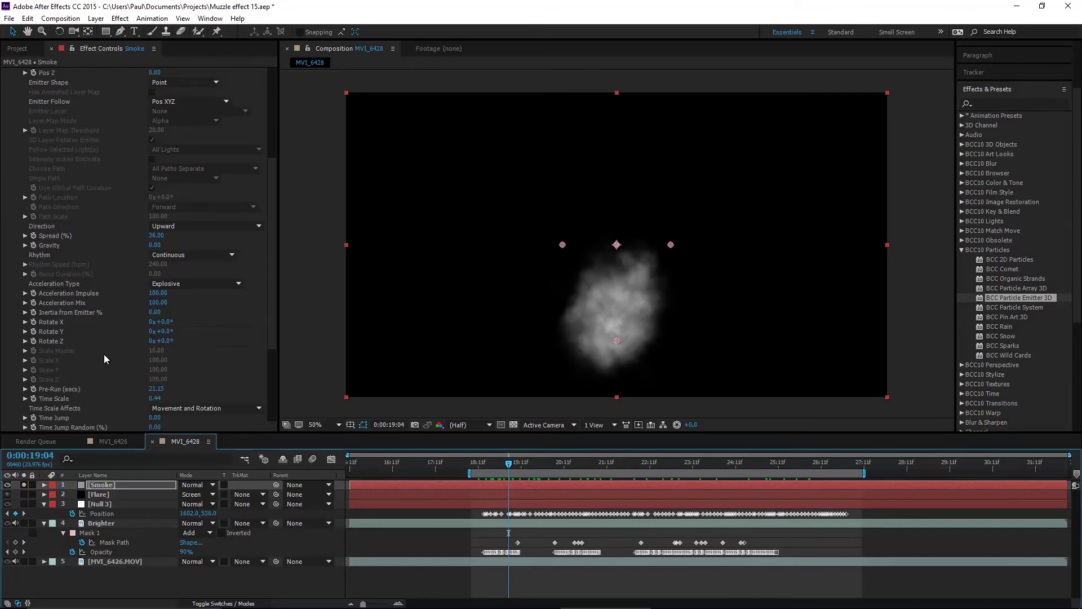
pyautogui.scroll(-1, 104, 359)
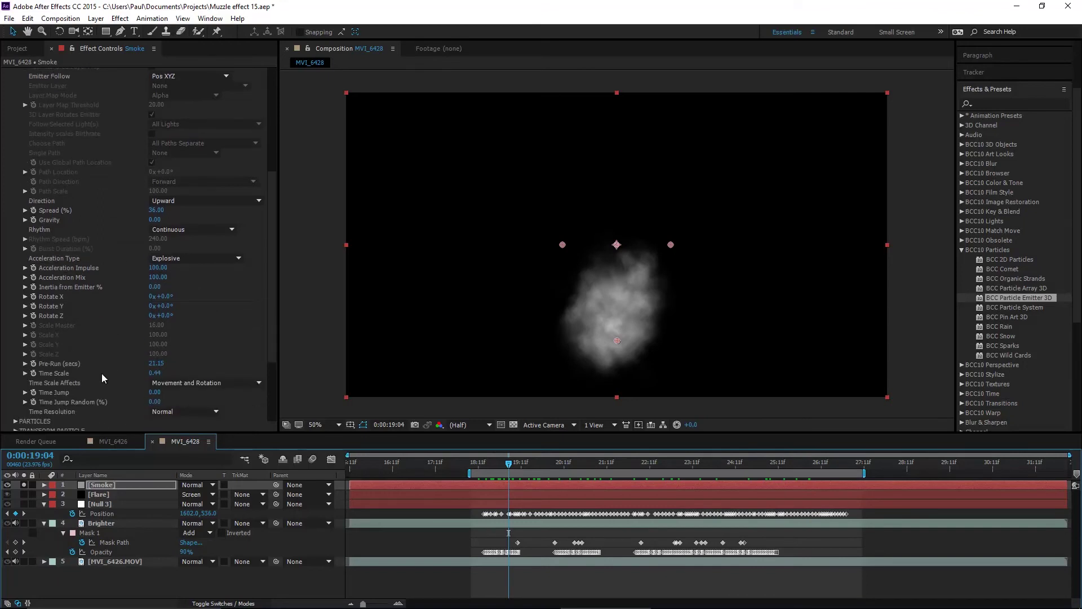
pyautogui.scroll(-1, 101, 373)
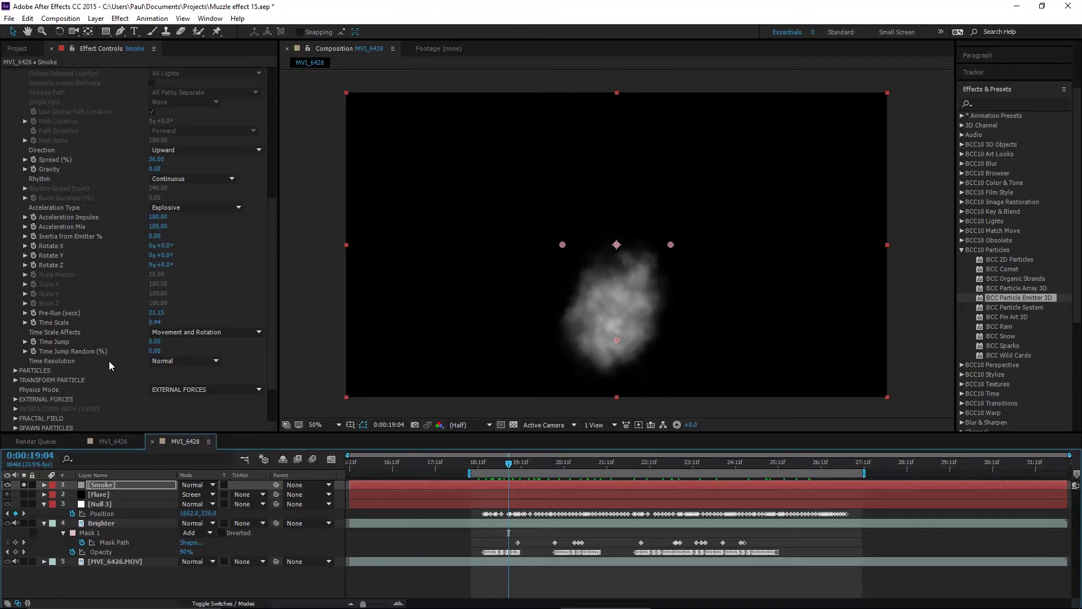
pyautogui.click(177, 361)
pyautogui.click(180, 391)
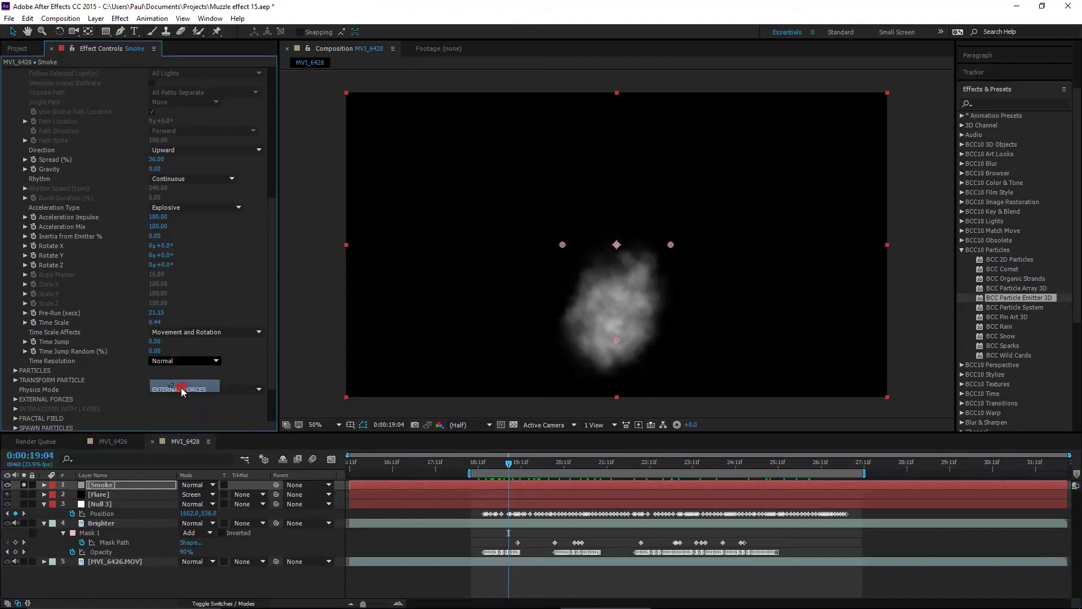
pyautogui.moveTo(499, 466)
pyautogui.mouseDown()
pyautogui.moveTo(486, 467)
pyautogui.moveTo(506, 467)
pyautogui.mouseUp()
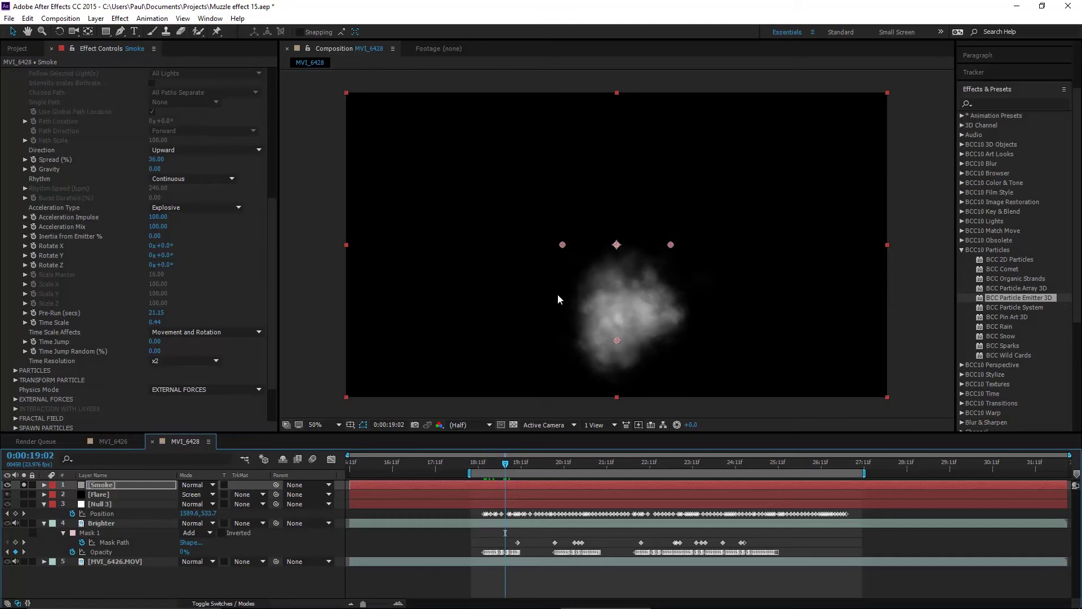
pyautogui.click(176, 362)
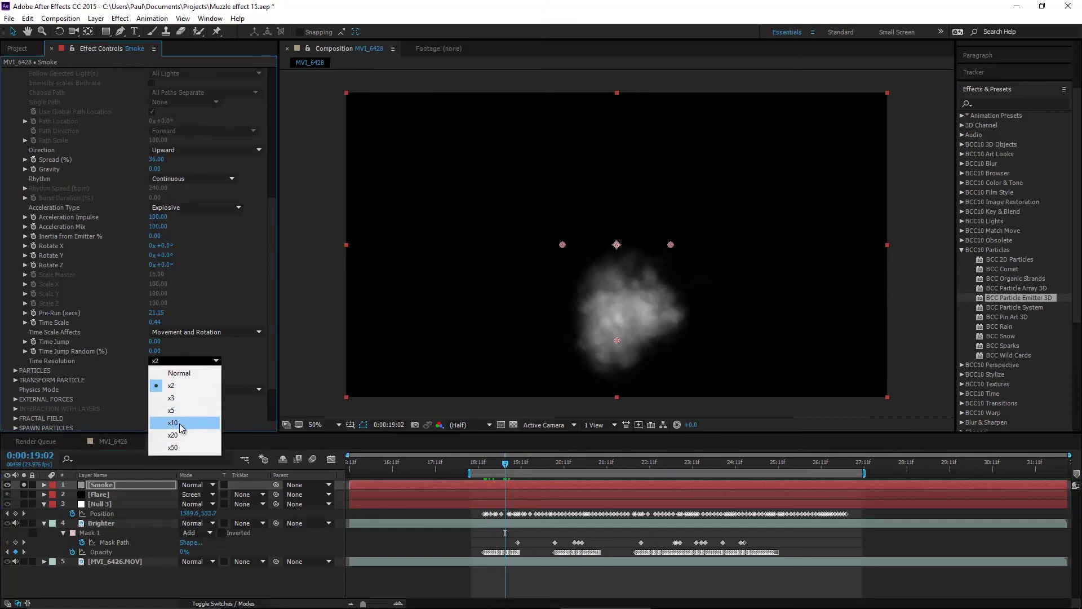
pyautogui.click(113, 329)
pyautogui.scroll(2, 114, 330)
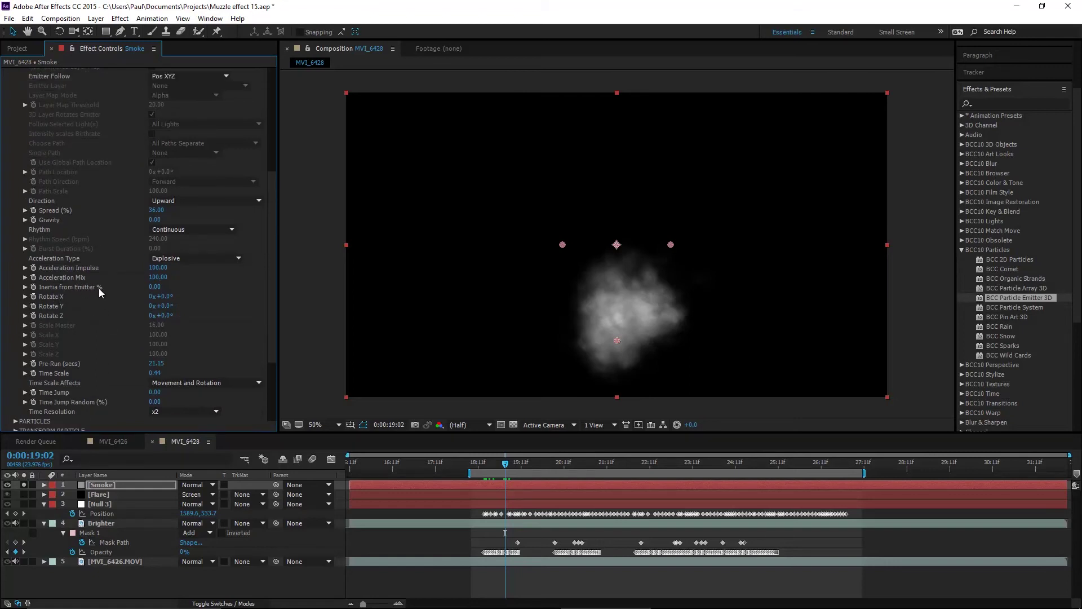
pyautogui.scroll(1, 169, 338)
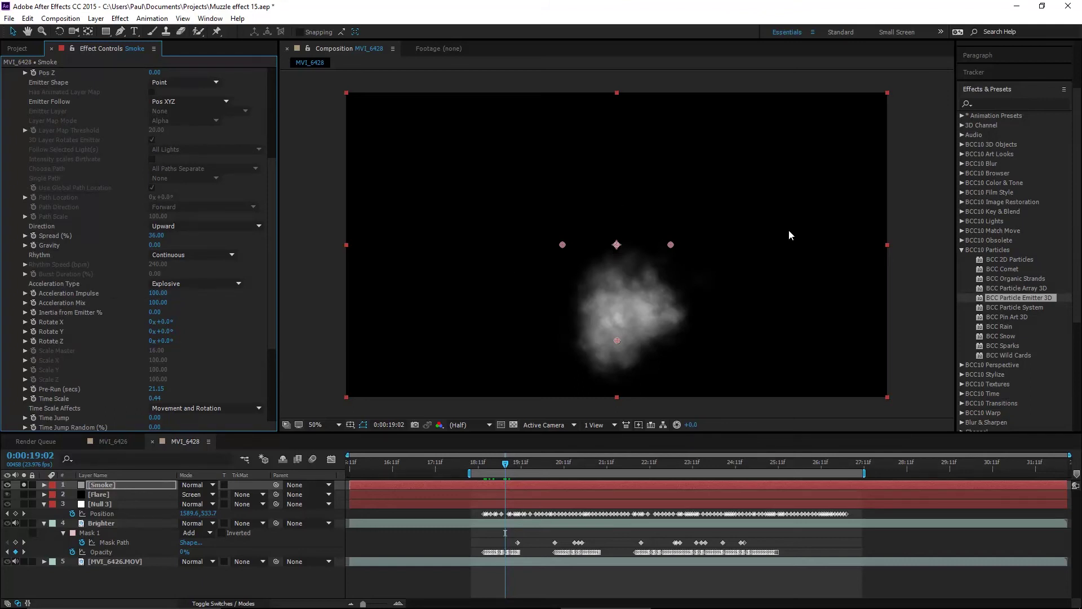
pyautogui.scroll(7, 79, 325)
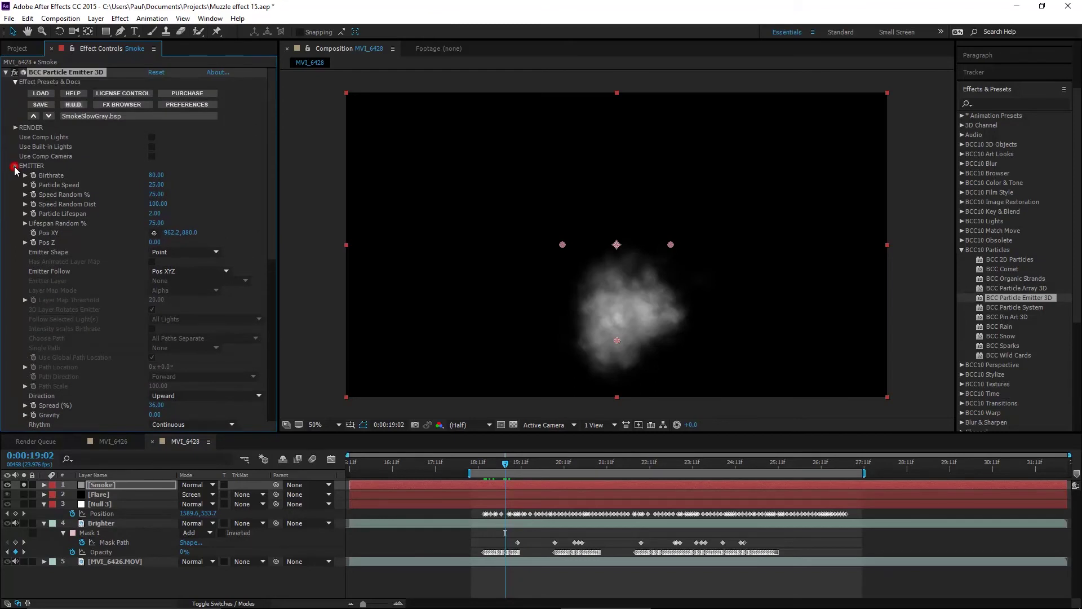
# Collapse the Emitter settings, expand Particles, and set the particle Size to 272 and Size Random % to 25
pyautogui.click(14, 166)
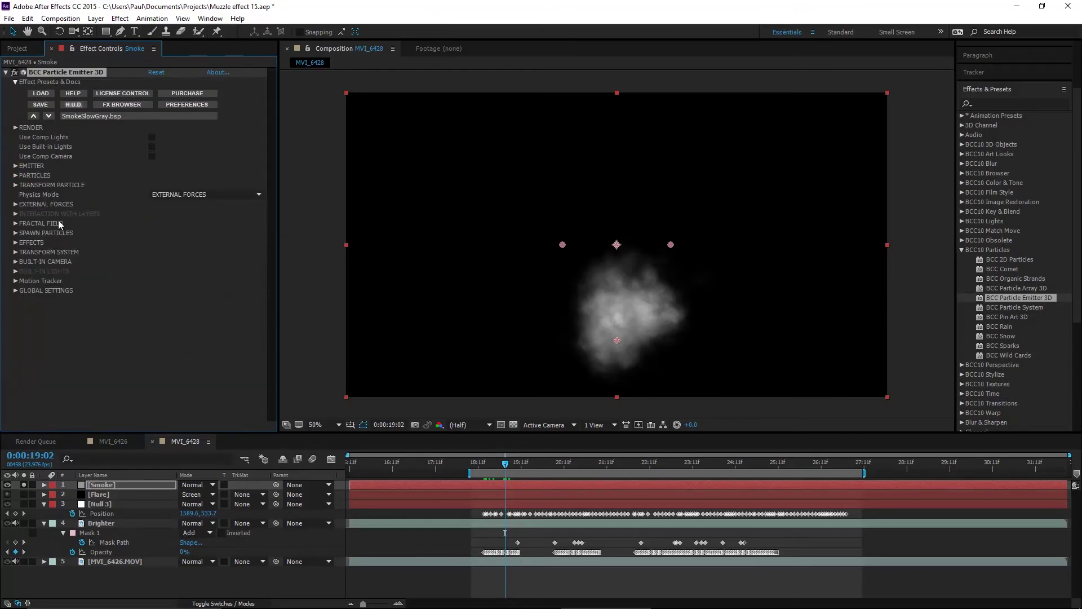
pyautogui.click(16, 175)
pyautogui.scroll(-4, 17, 178)
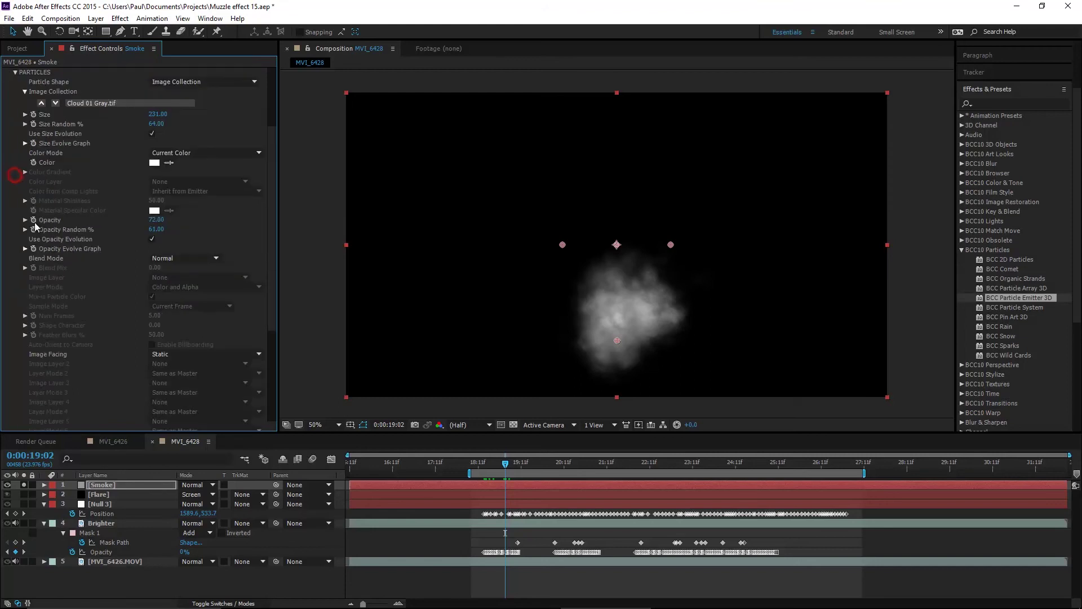
pyautogui.moveTo(158, 114); pyautogui.dragTo(177, 116)
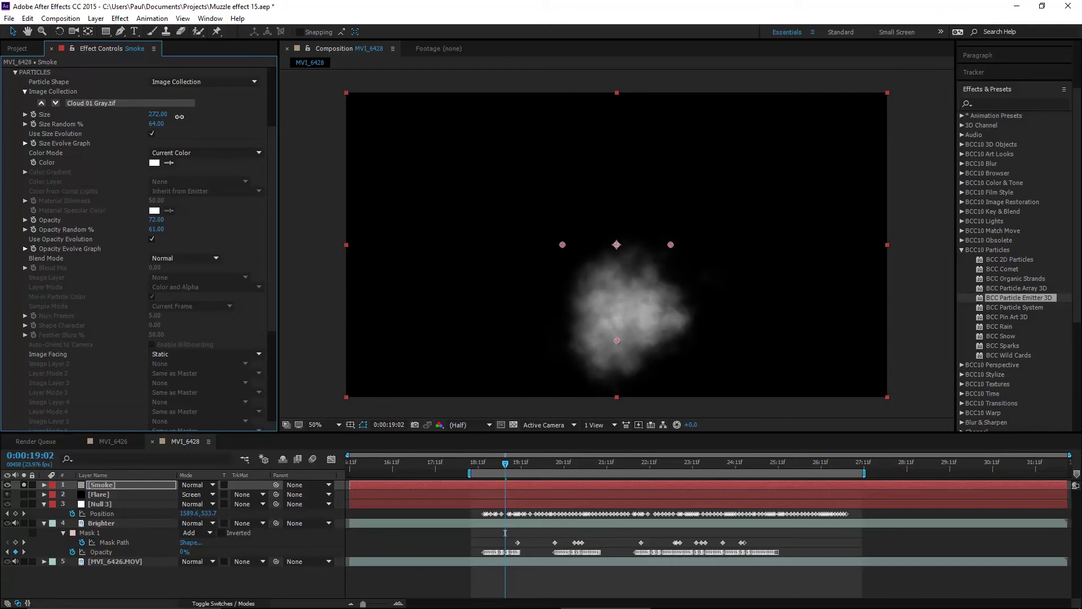
pyautogui.click(154, 124)
pyautogui.write('25')
pyautogui.press('Return')
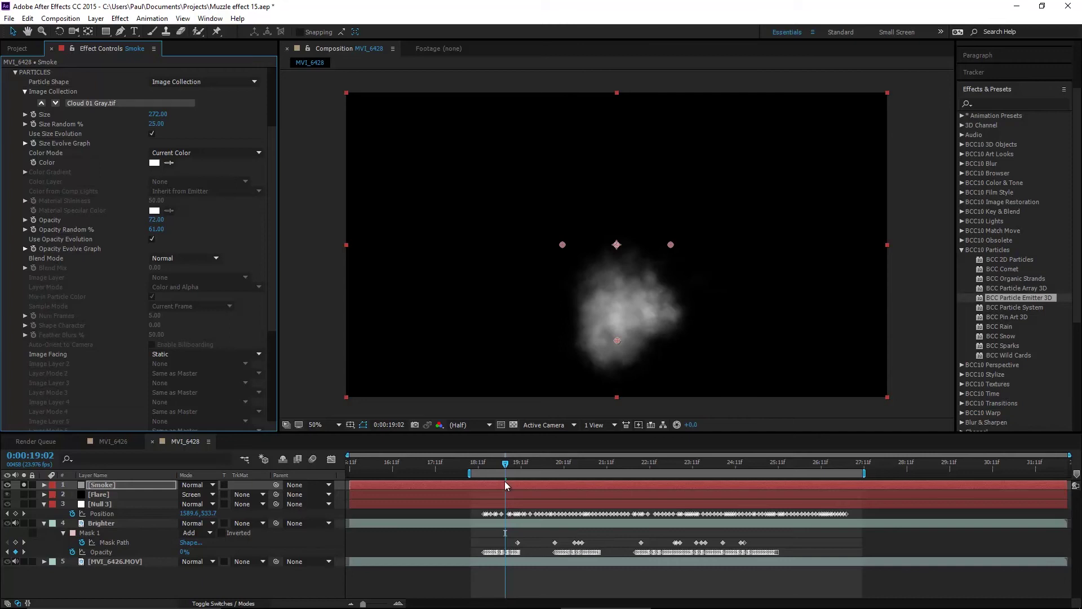
# Redraw the Size Evolve Graph to rise quickly and taper off toward the end, soften the curve, and collapse the graph
pyautogui.click(25, 144)
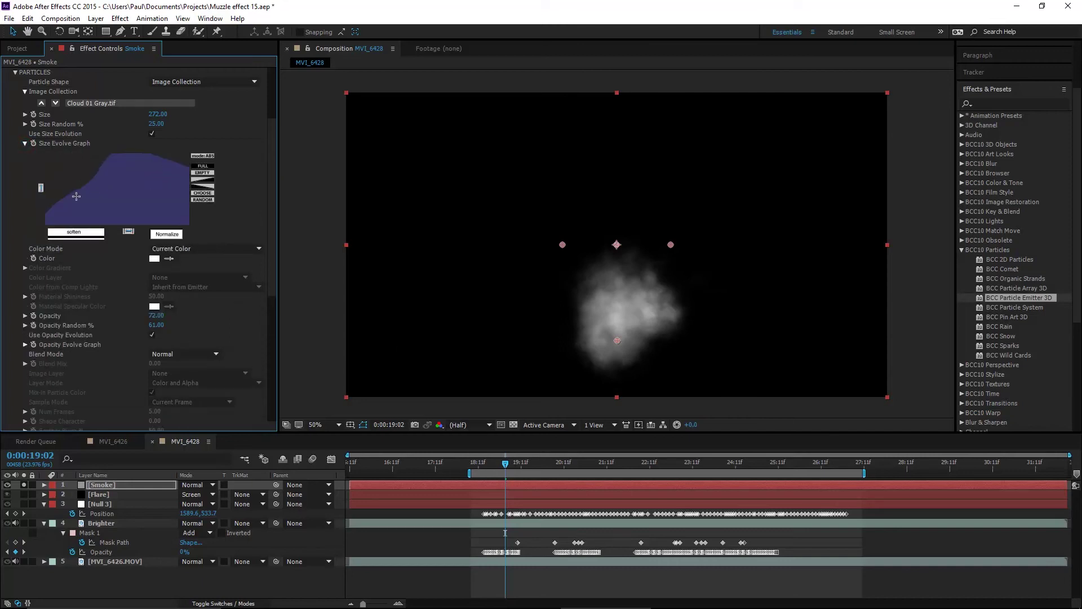
pyautogui.moveTo(54, 201)
pyautogui.mouseDown()
pyautogui.moveTo(44, 227)
pyautogui.moveTo(51, 149)
pyautogui.moveTo(85, 147)
pyautogui.moveTo(205, 234)
pyautogui.mouseUp()
pyautogui.click(78, 234)
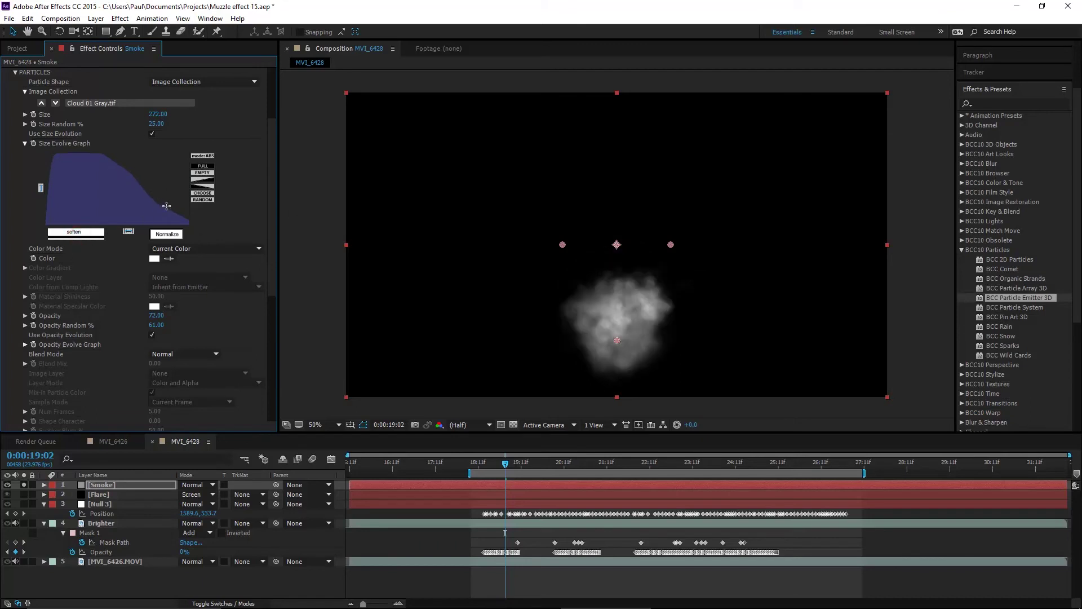
pyautogui.click(24, 143)
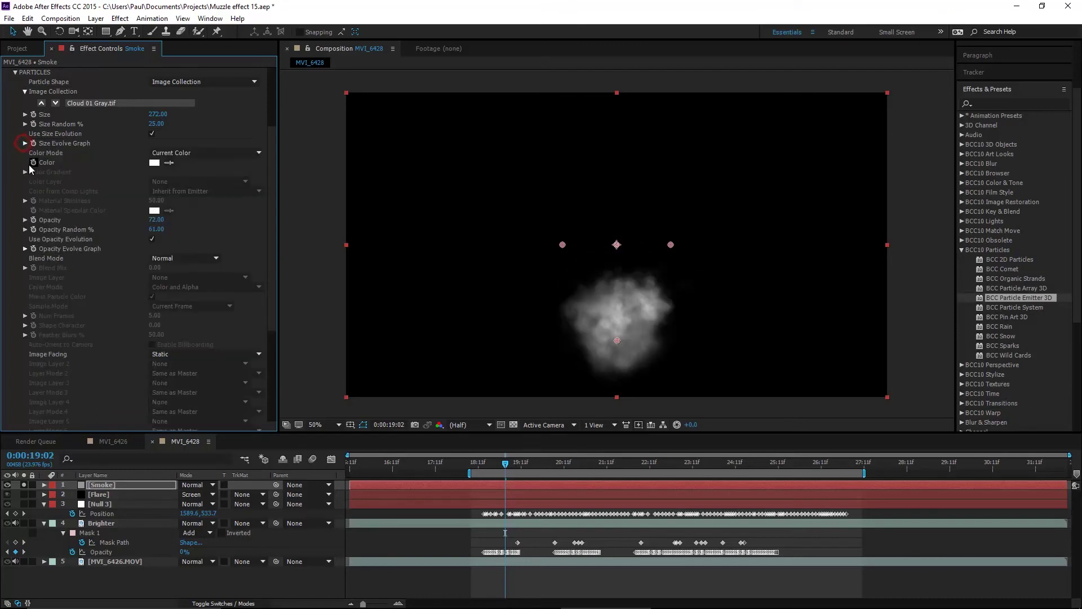
# Redraw the Opacity Evolve Graph with a fast rise and long fade, soften it, and scrub to 0:00:21:11
pyautogui.click(25, 249)
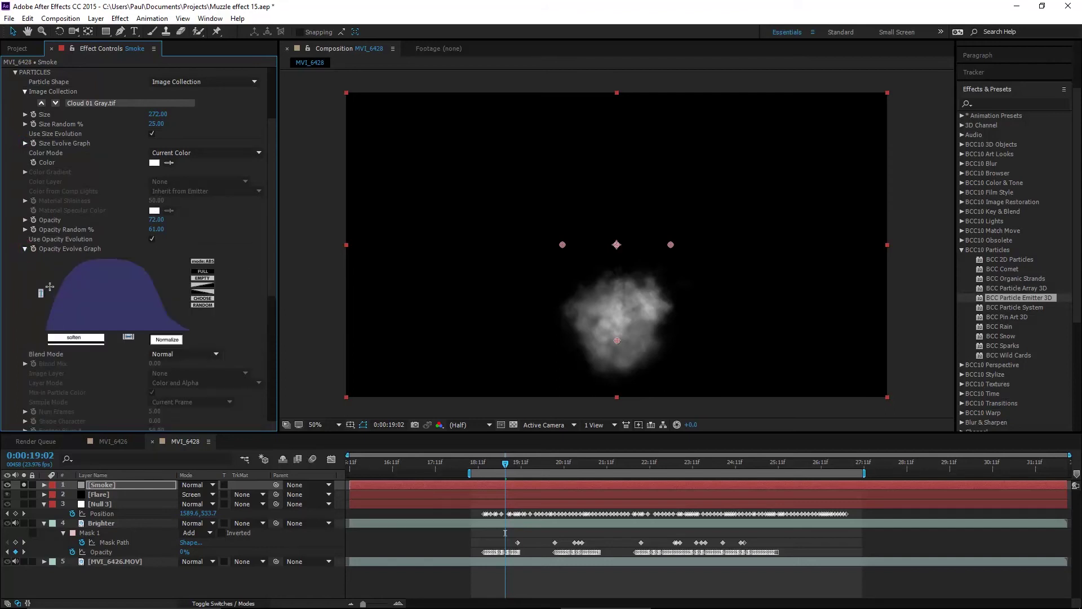
pyautogui.moveTo(51, 271)
pyautogui.mouseDown()
pyautogui.moveTo(51, 255)
pyautogui.moveTo(96, 249)
pyautogui.moveTo(153, 313)
pyautogui.moveTo(185, 327)
pyautogui.mouseUp()
pyautogui.click(87, 338)
pyautogui.click(88, 339)
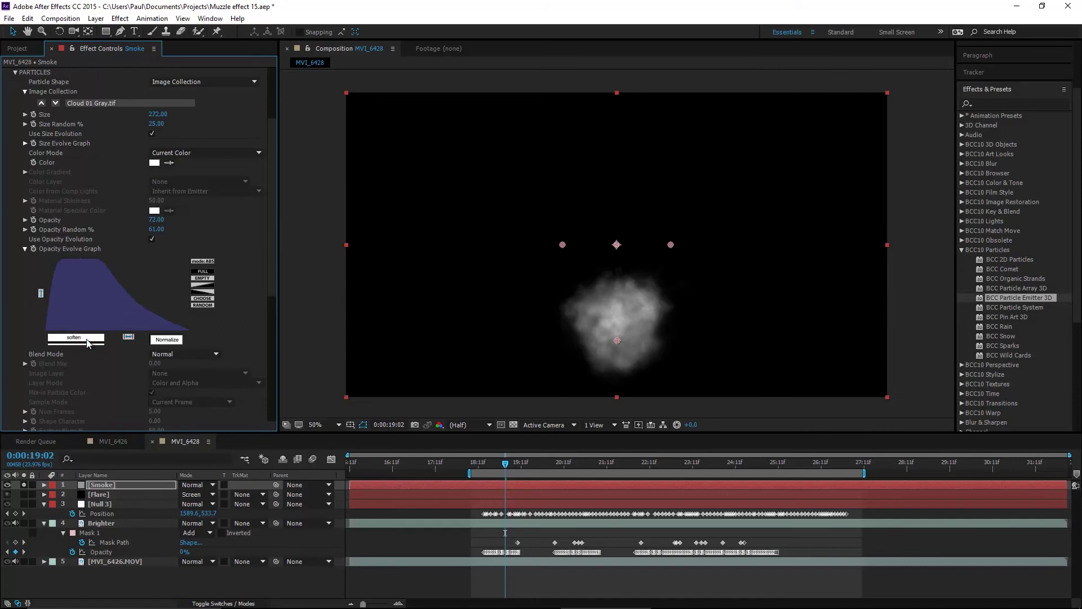
pyautogui.moveTo(499, 471); pyautogui.dragTo(606, 472)
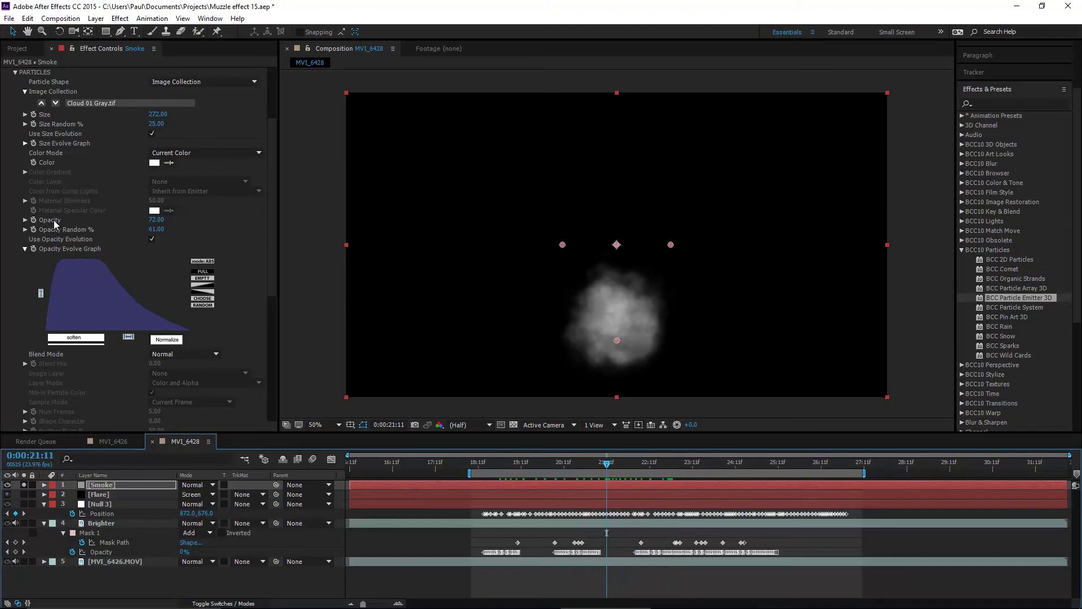
# Set the particles' Opacity to 20 and Opacity Random % to 80, and collapse the Opacity Evolve Graph
pyautogui.moveTo(152, 220); pyautogui.dragTo(122, 221)
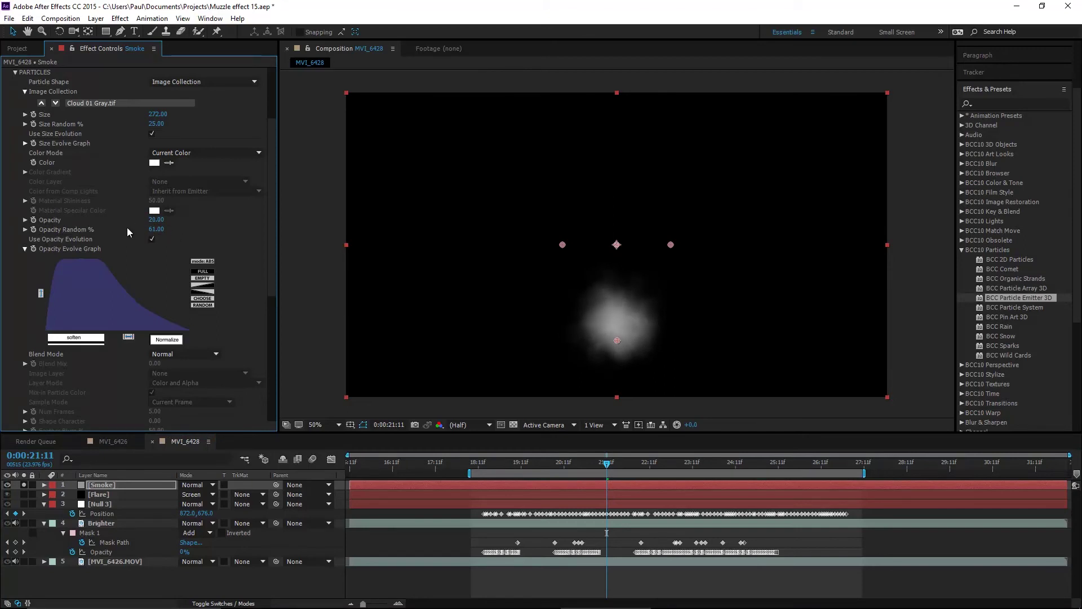
pyautogui.click(155, 230)
pyautogui.write('80')
pyautogui.press('Return')
pyautogui.click(25, 249)
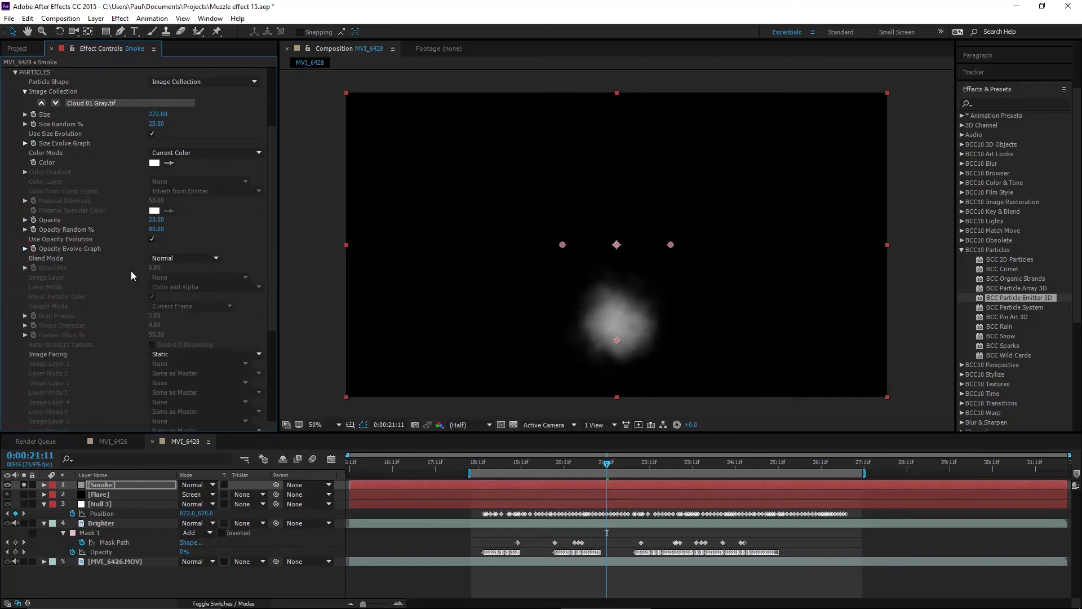
# Collapse the Particles settings, expand Emitter, and reveal the Smoke layer's keyframed Pos XY property in the timeline
pyautogui.scroll(3, 56, 319)
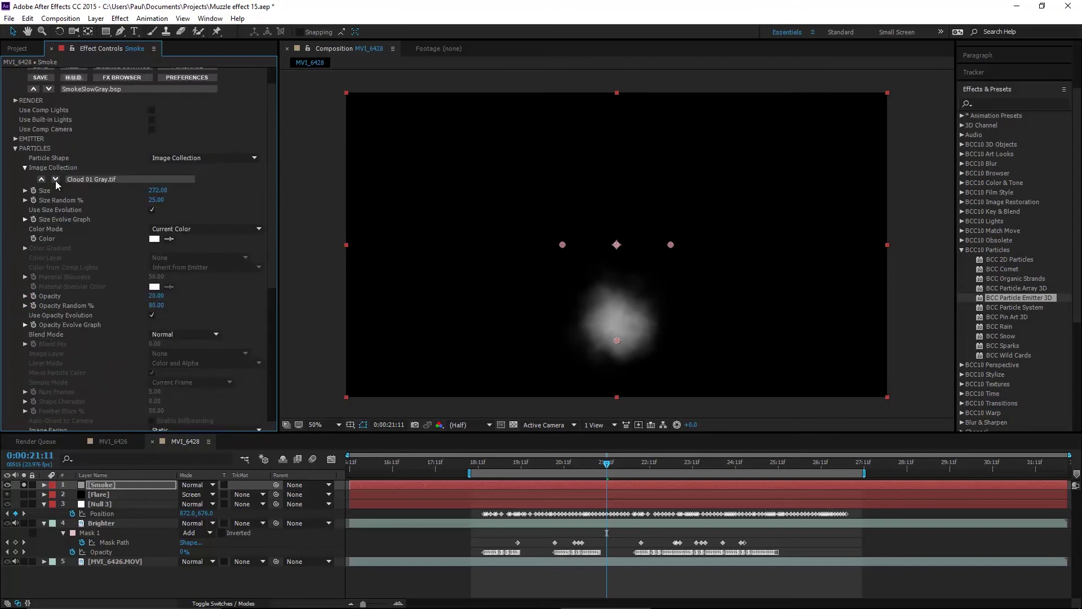
pyautogui.click(15, 151)
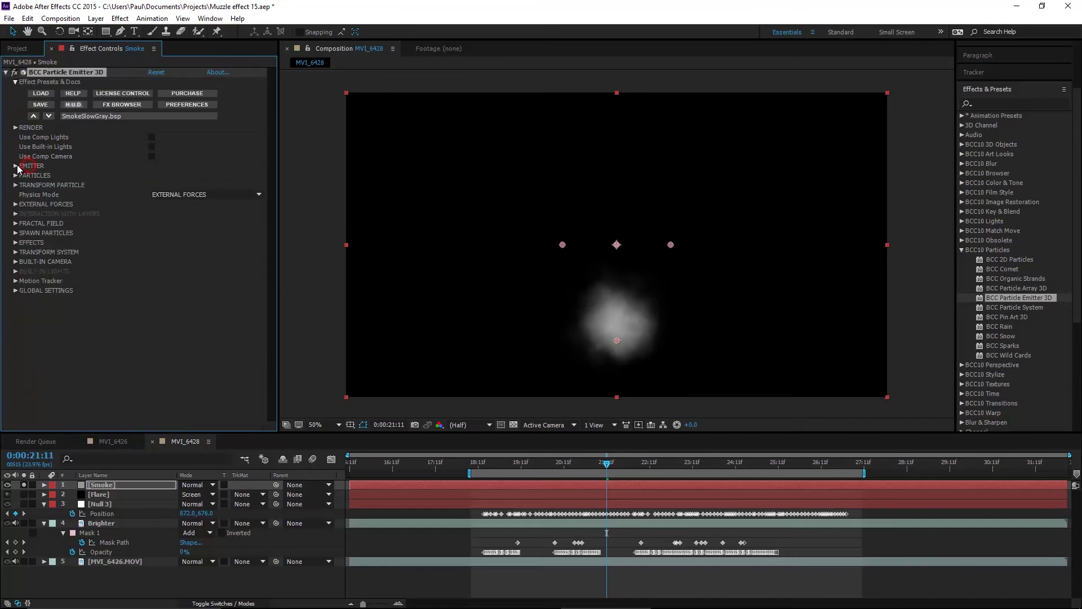
pyautogui.click(16, 166)
pyautogui.click(32, 139)
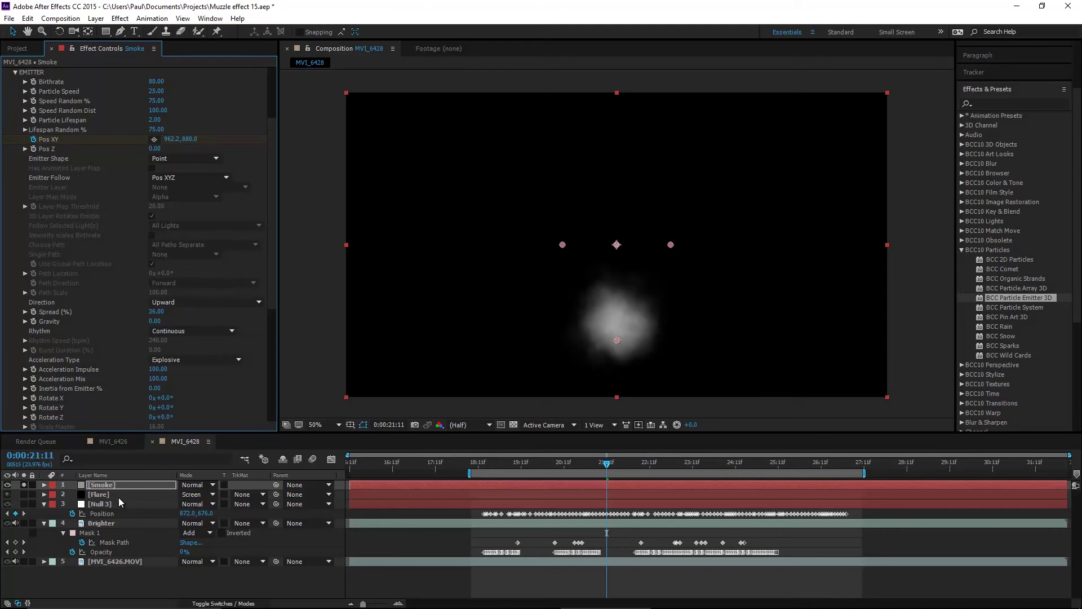
pyautogui.press('u')
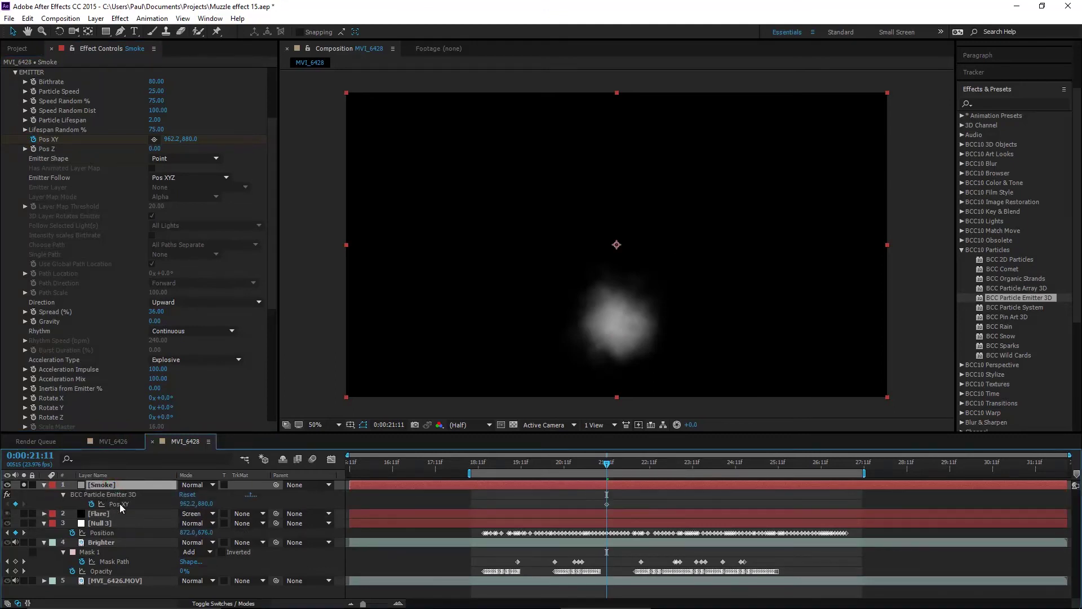
# Link the emitter's Pos XY to Null 3's Position with an expression, and scrub through the shot to check the tracking
pyautogui.click(102, 524)
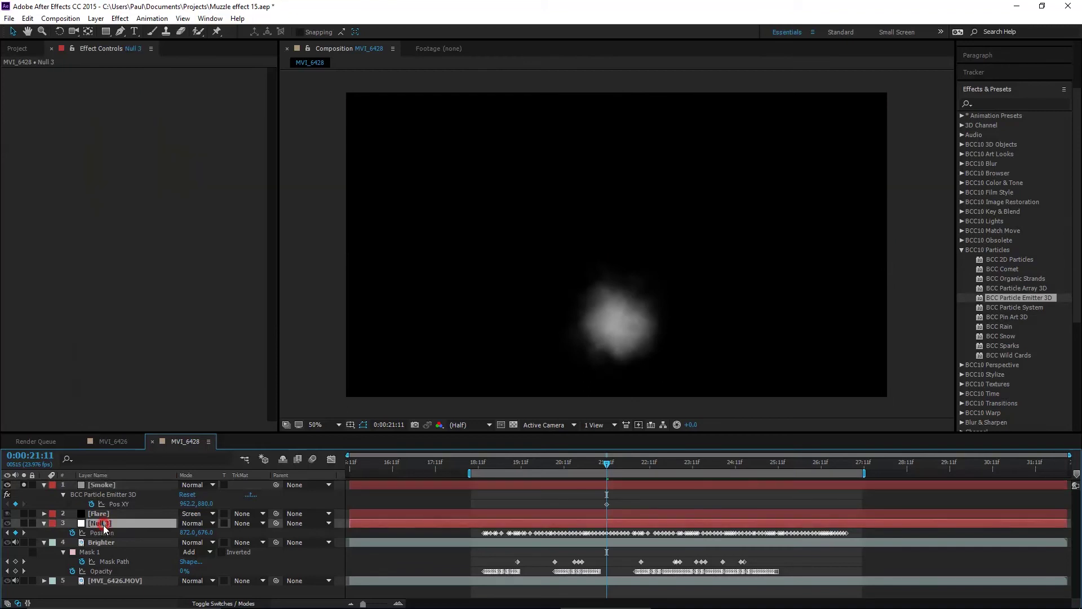
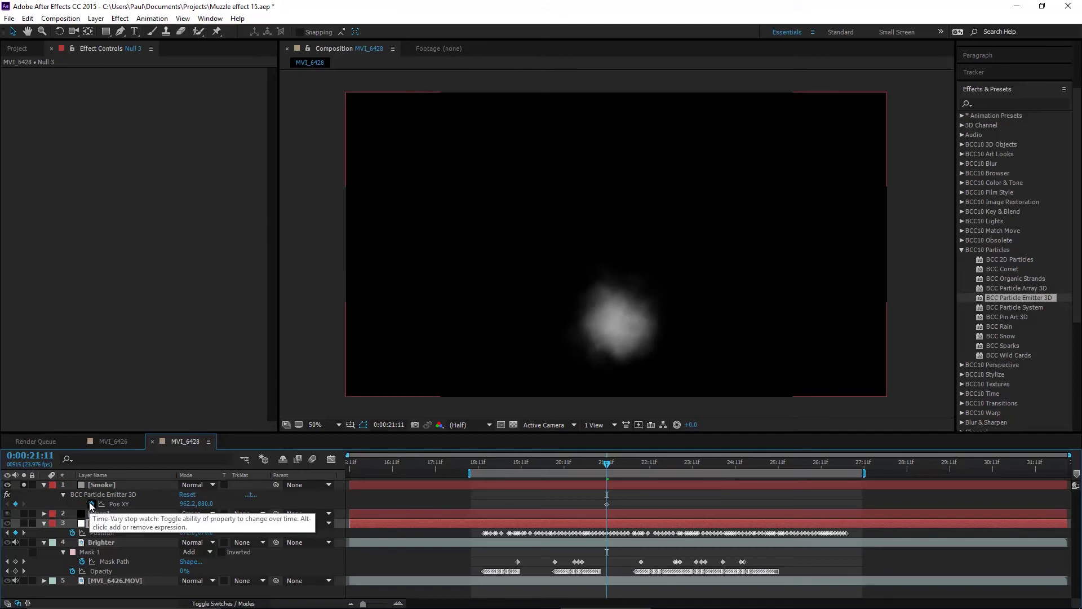
pyautogui.keyDown('alt'); pyautogui.click(91, 504); pyautogui.keyUp('alt')
pyautogui.moveTo(212, 513); pyautogui.dragTo(107, 545)
pyautogui.click(486, 465)
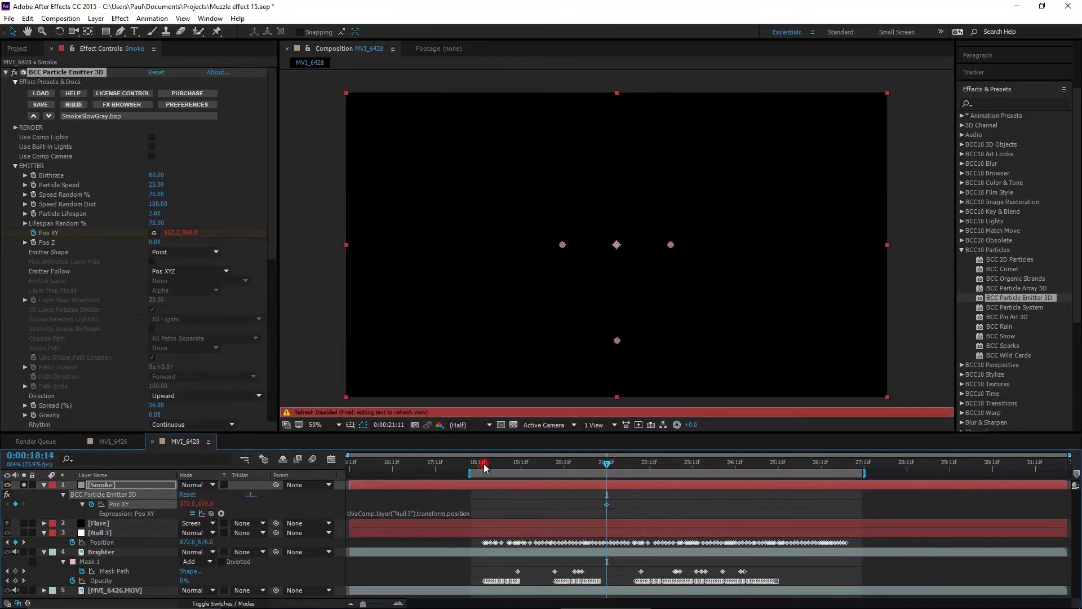
pyautogui.moveTo(489, 468); pyautogui.dragTo(733, 484)
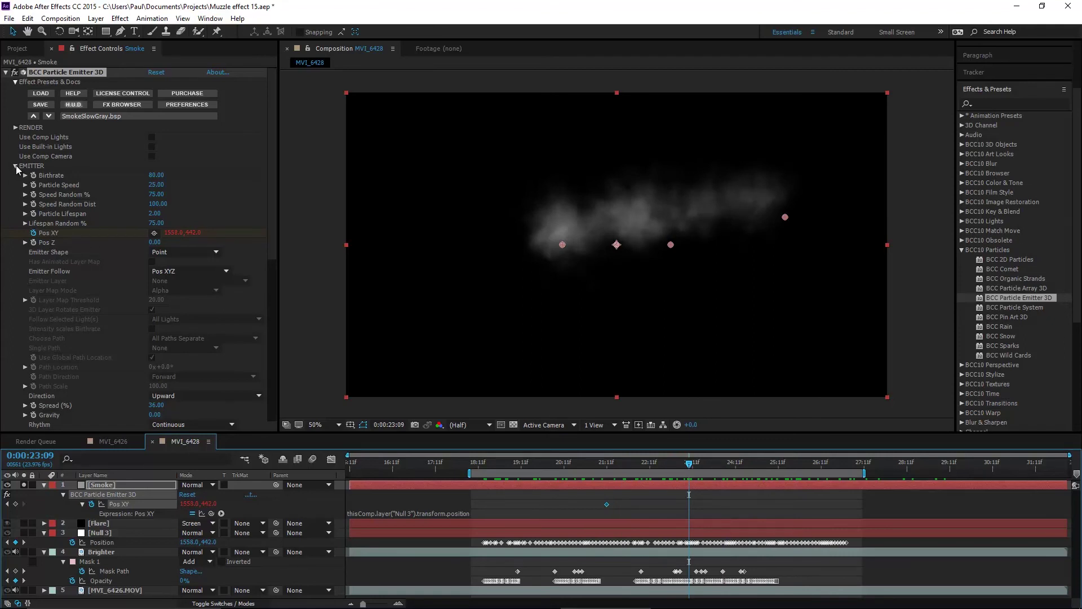
# Set Inertia from Emitter % to 8, review the smoke's motion around 0:00:22:06, and reduce the value to 5
pyautogui.scroll(-4, 72, 350)
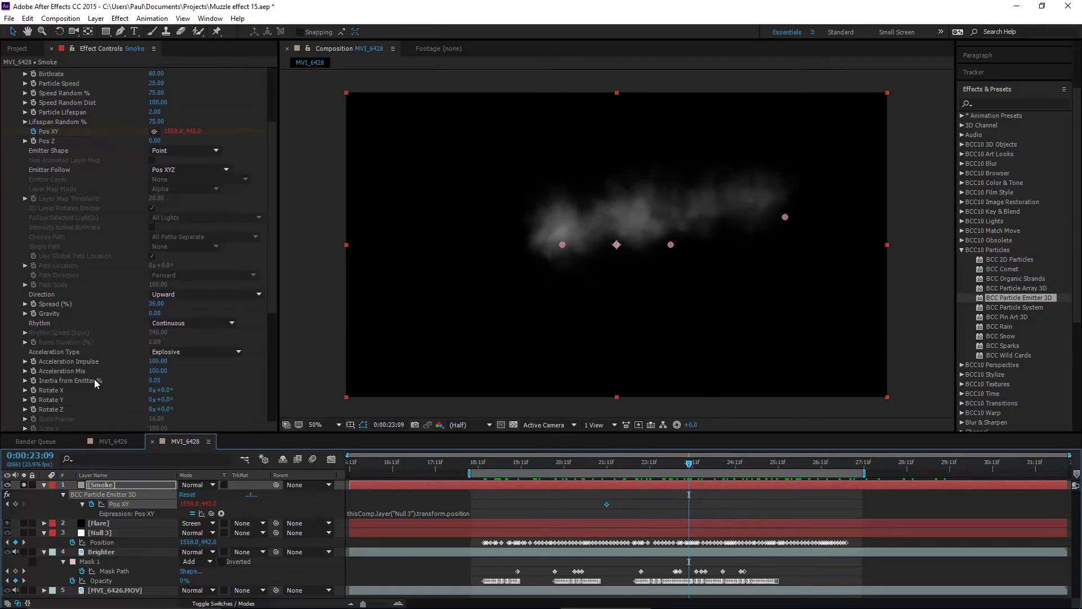
pyautogui.click(154, 380)
pyautogui.write('8')
pyautogui.press('Return')
pyautogui.moveTo(654, 464)
pyautogui.mouseDown()
pyautogui.moveTo(640, 463)
pyautogui.moveTo(863, 463)
pyautogui.moveTo(744, 464)
pyautogui.moveTo(664, 484)
pyautogui.moveTo(643, 465)
pyautogui.mouseUp()
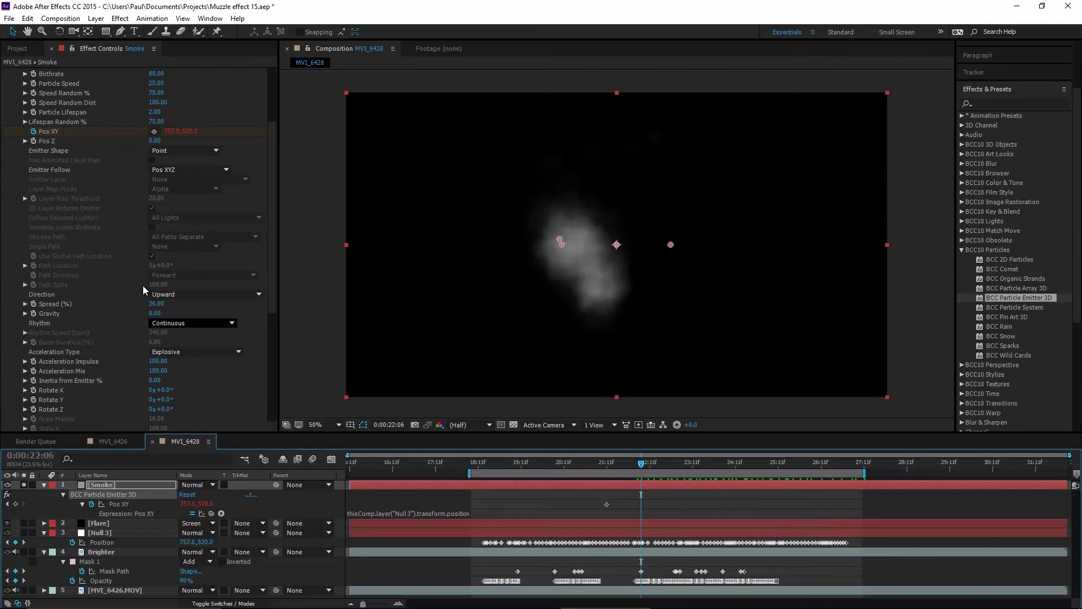
pyautogui.click(158, 382)
pyautogui.write('3')
pyautogui.press('Return')
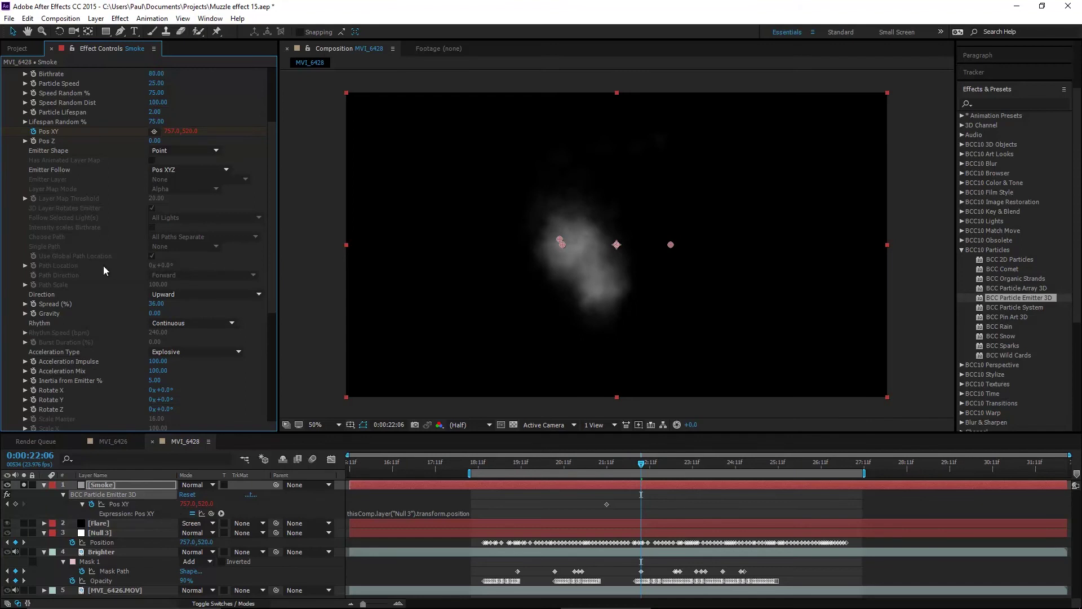
# Unsolo the Smoke layer, set its blending mode to Screen, and scrub to 0:00:23:07
pyautogui.click(23, 485)
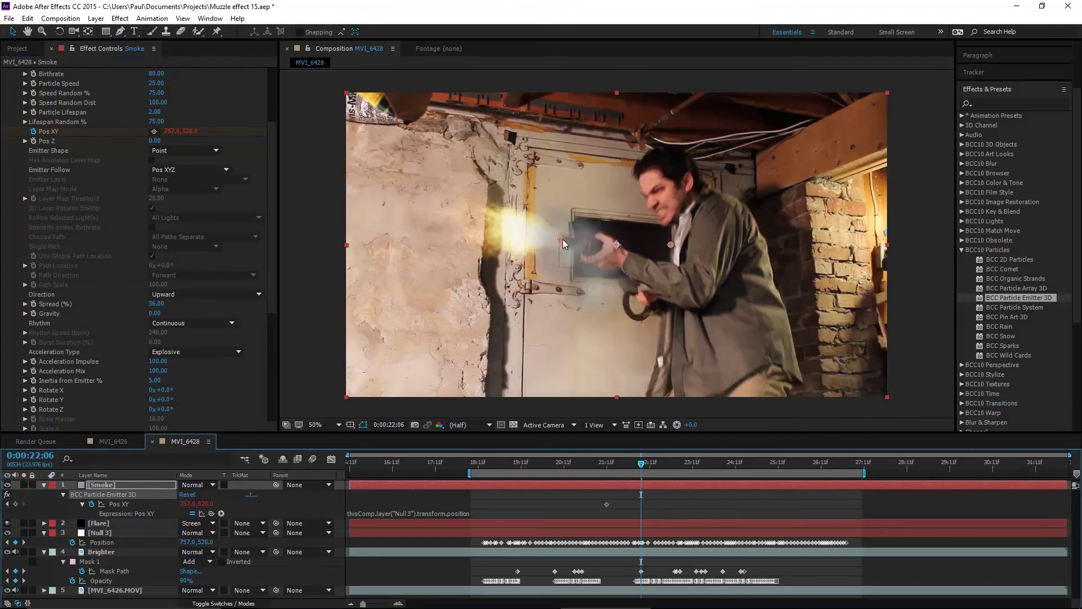
pyautogui.moveTo(630, 467); pyautogui.dragTo(600, 475)
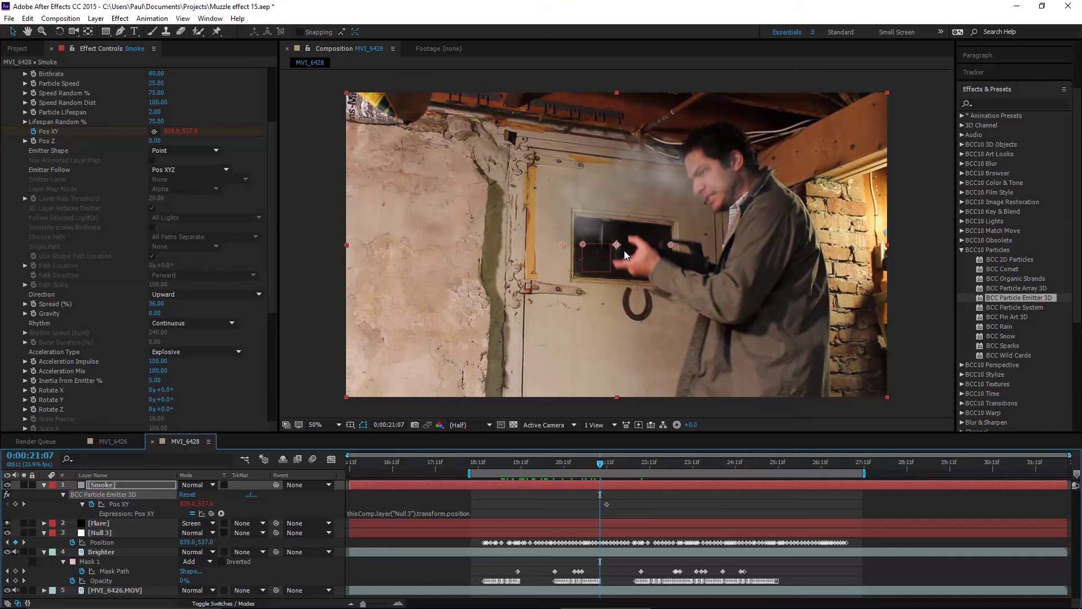
pyautogui.moveTo(603, 467); pyautogui.dragTo(672, 471)
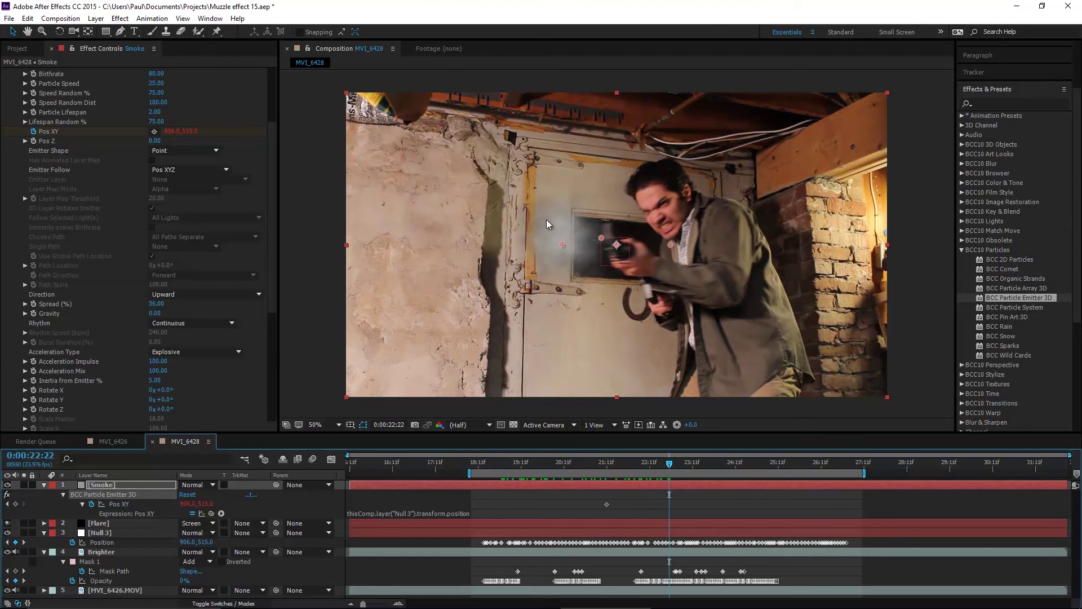
pyautogui.click(196, 485)
pyautogui.click(252, 263)
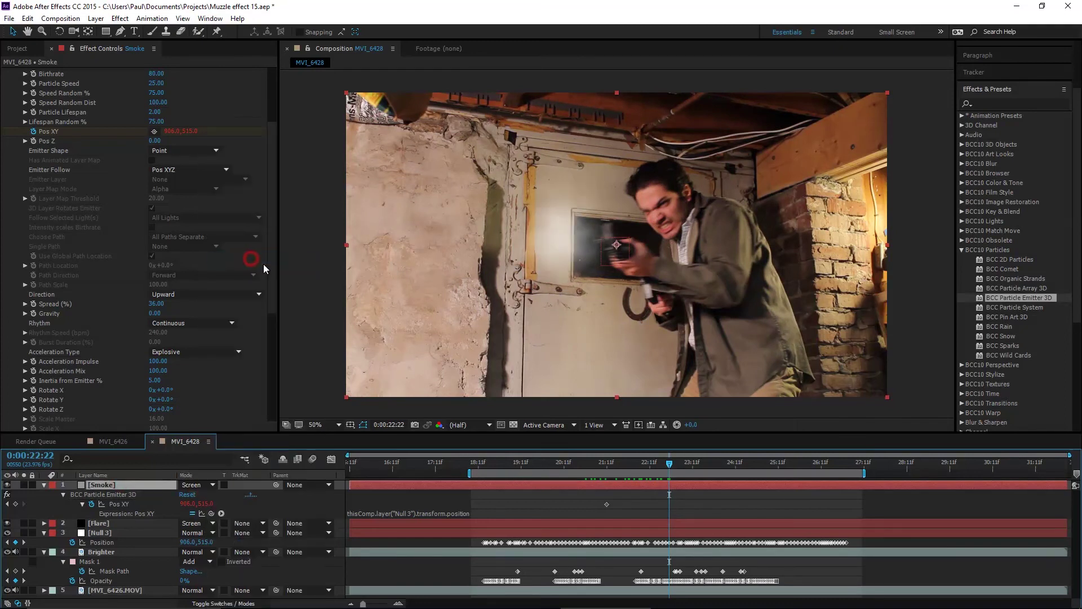
pyautogui.moveTo(664, 471); pyautogui.dragTo(688, 474)
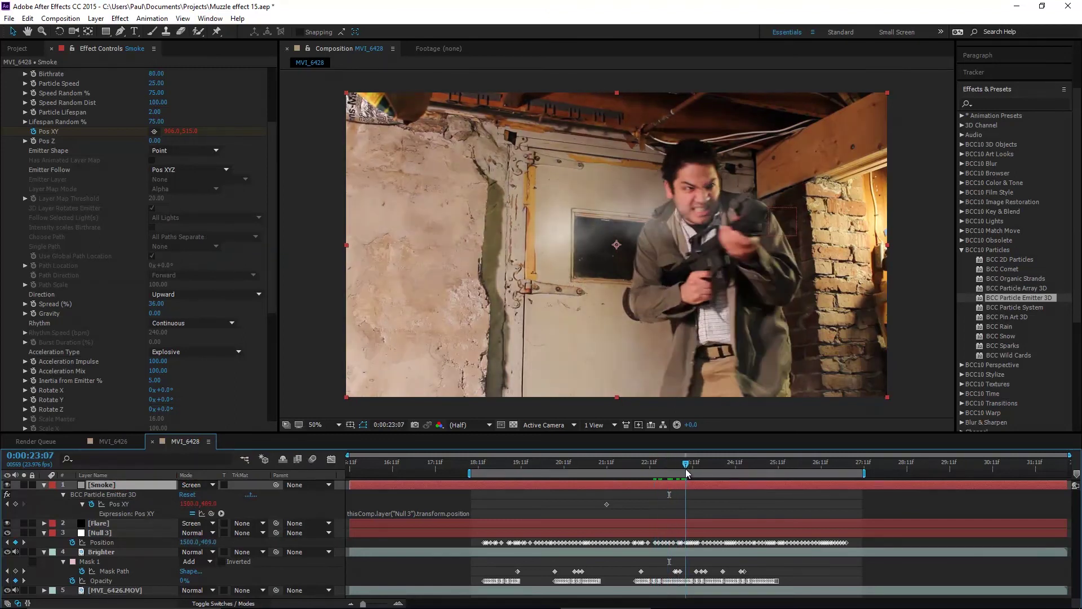
# Collapse the Emitter settings, expand Particles, and set the particles' Opacity to 15
pyautogui.scroll(10, 31, 140)
pyautogui.click(11, 137)
pyautogui.click(15, 176)
pyautogui.scroll(-3, 96, 233)
pyautogui.click(156, 220)
pyautogui.write('10')
pyautogui.press('Return')
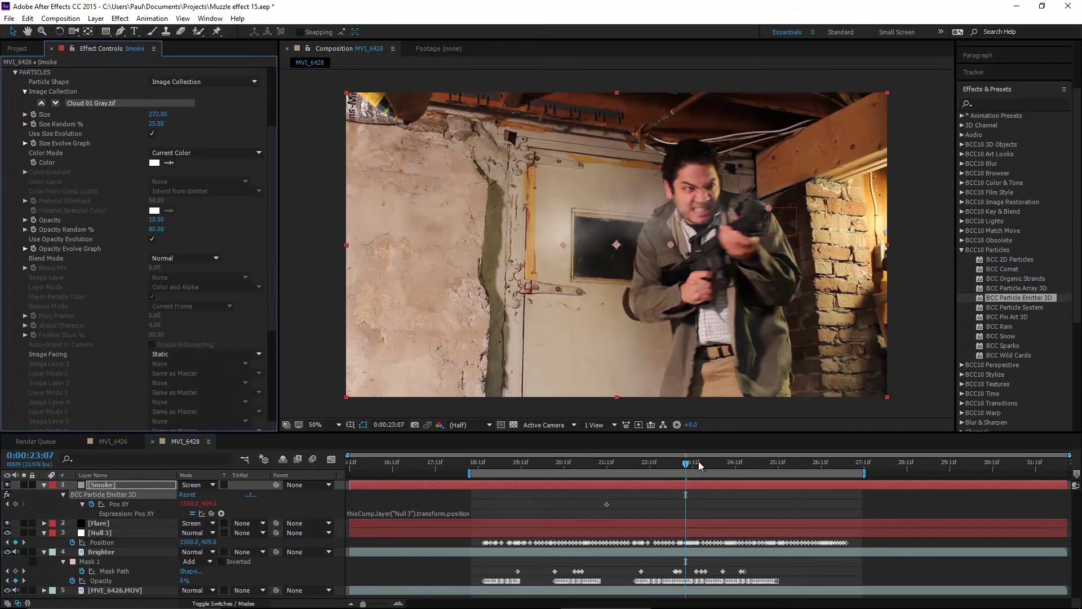
# Scrub through the shot to review the smoke, and enable keyframing for the particle Size at 0:00:25:09
pyautogui.moveTo(687, 463); pyautogui.dragTo(863, 478)
pyautogui.click(478, 463)
pyautogui.moveTo(478, 463); pyautogui.dragTo(563, 463)
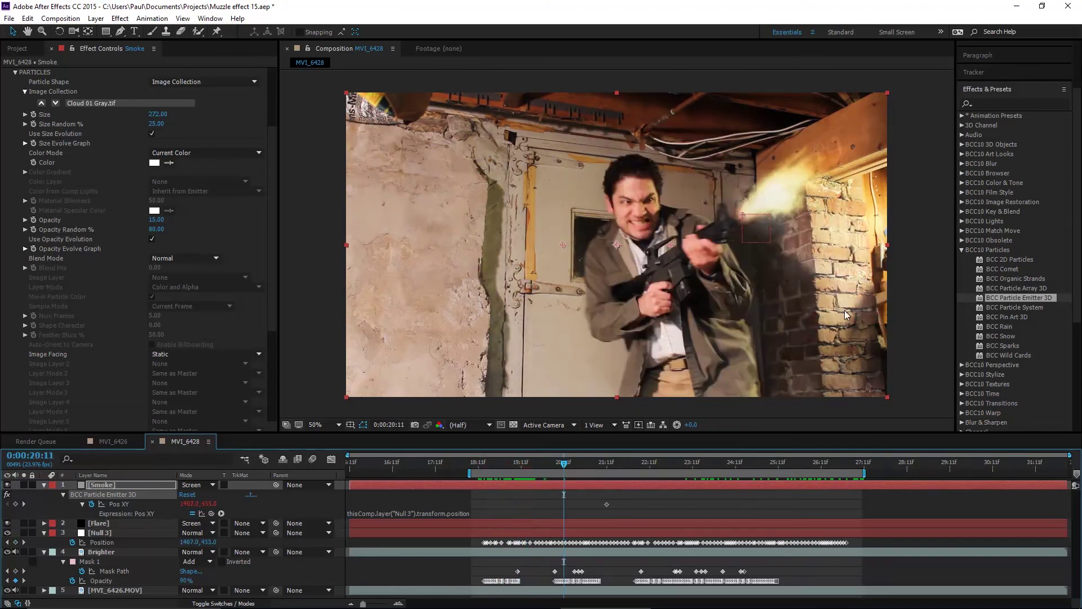
pyautogui.moveTo(525, 467); pyautogui.dragTo(775, 471)
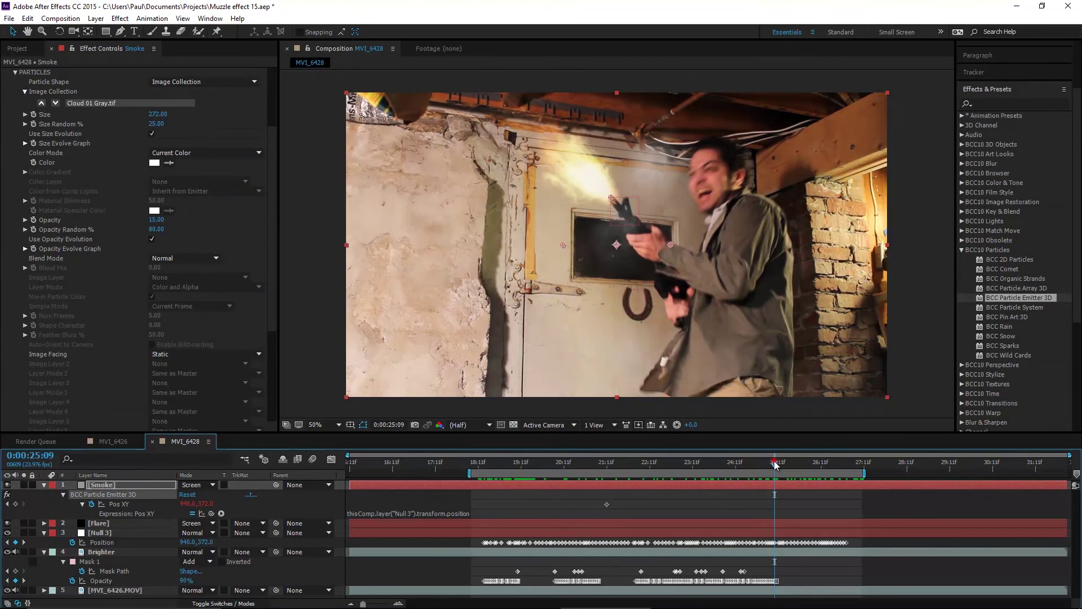
pyautogui.moveTo(775, 467)
pyautogui.mouseDown()
pyautogui.moveTo(785, 465)
pyautogui.moveTo(775, 465)
pyautogui.mouseUp()
pyautogui.click(32, 114)
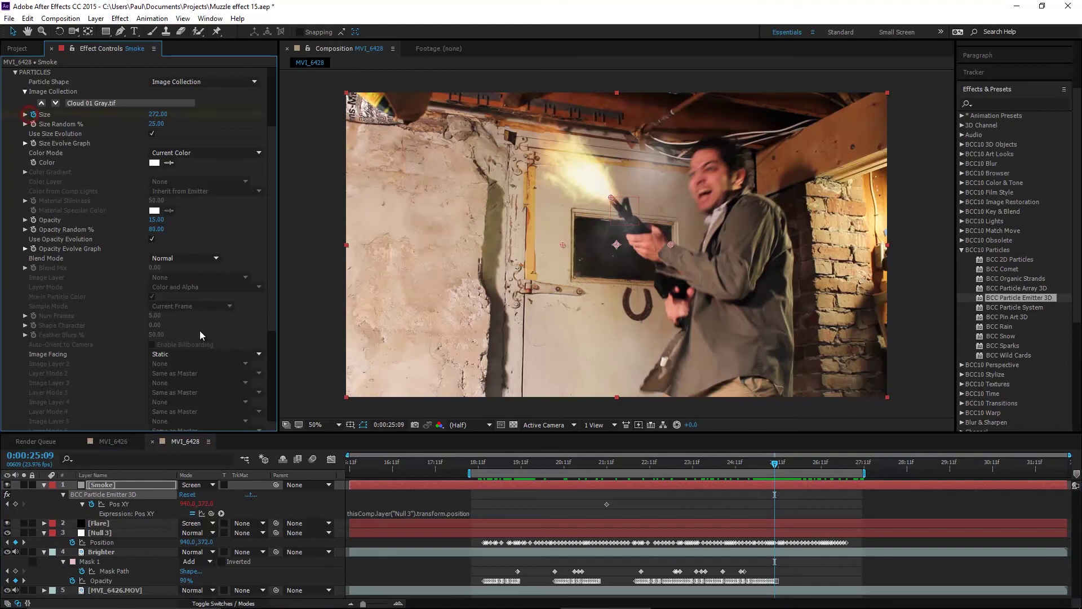
# Set the particle Size to 80 at 0:00:26:00
pyautogui.moveTo(784, 467); pyautogui.dragTo(801, 465)
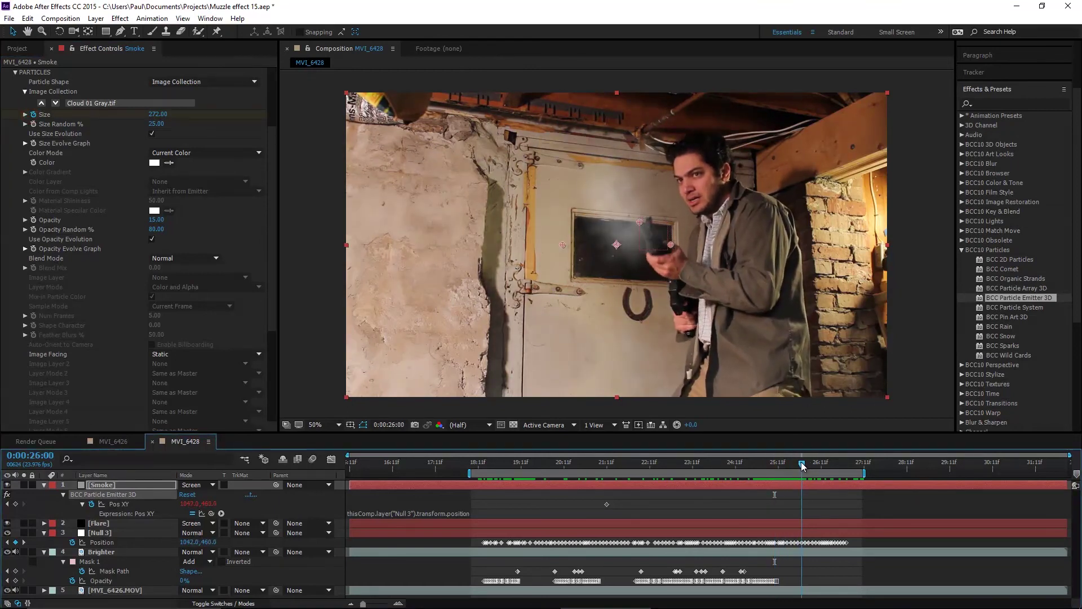
pyautogui.click(158, 115)
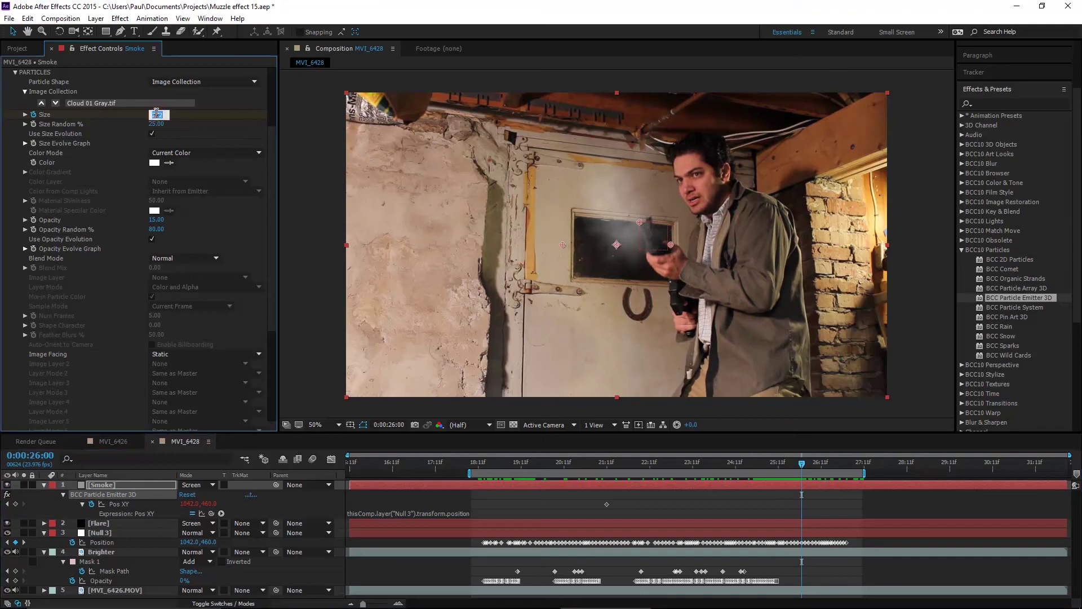
pyautogui.write('80')
pyautogui.press('Return')
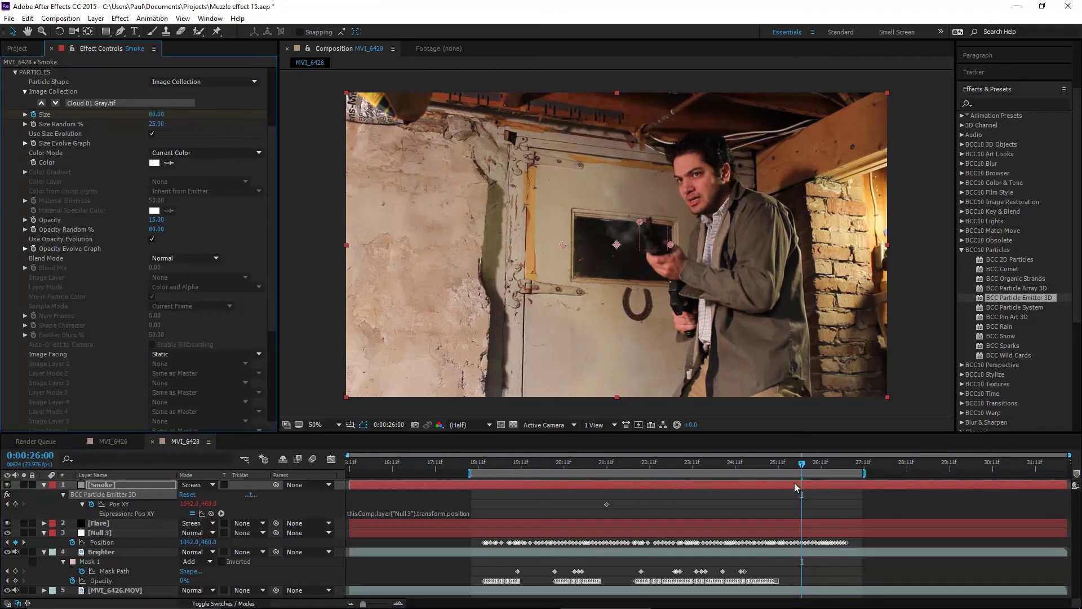
# Examine the smoke near the gun barrel at 100% magnification toward the shot's end, stopping at 0:00:26:22
pyautogui.moveTo(788, 465); pyautogui.dragTo(853, 473)
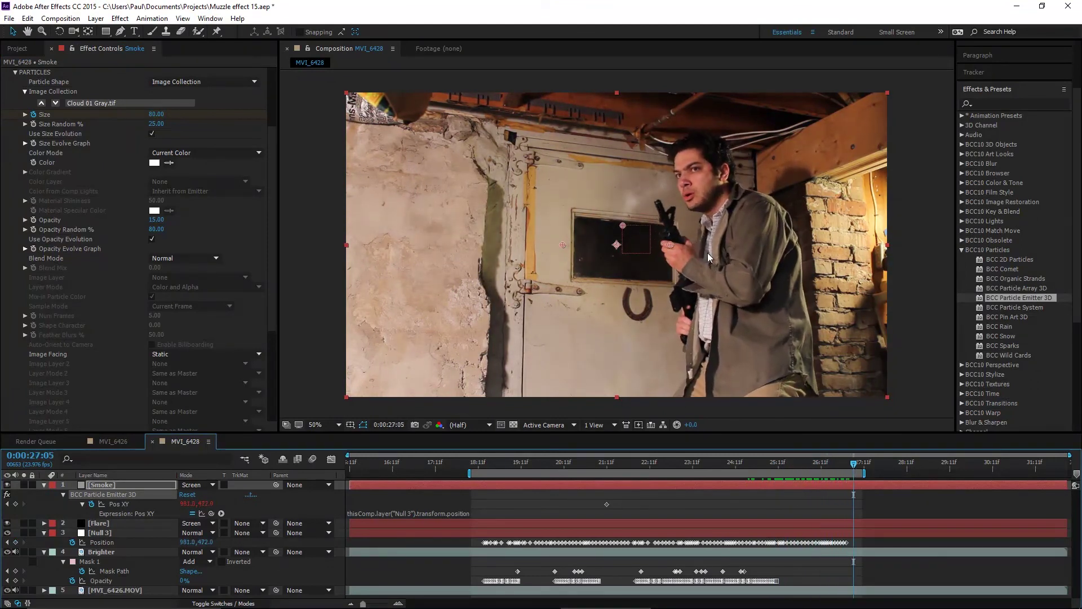
pyautogui.press('.')
pyautogui.moveTo(695, 249); pyautogui.dragTo(649, 296)
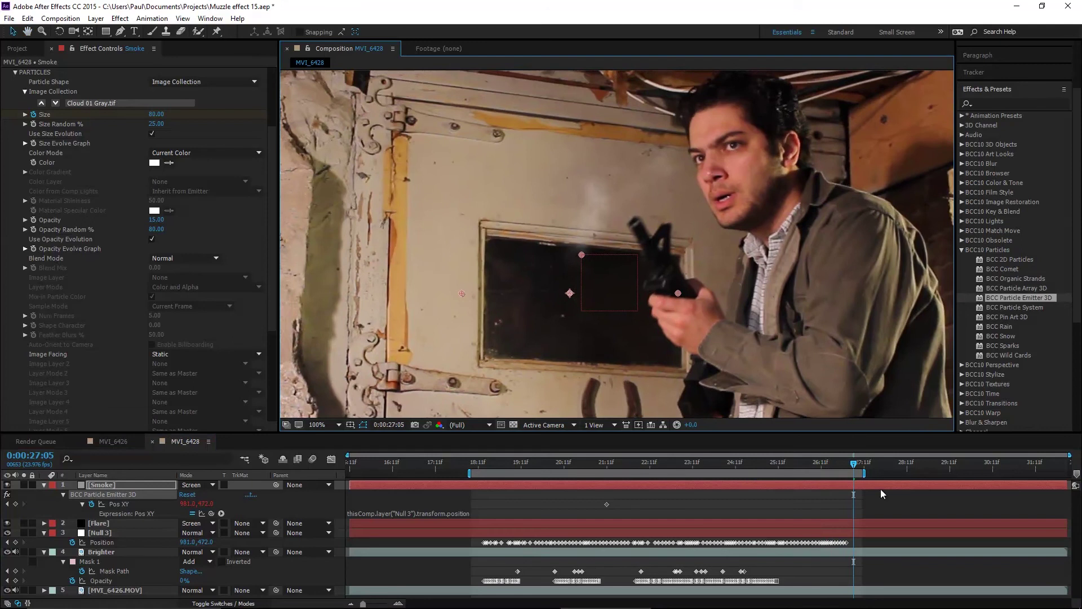
pyautogui.moveTo(813, 467)
pyautogui.mouseDown()
pyautogui.moveTo(823, 472)
pyautogui.moveTo(809, 477)
pyautogui.mouseUp()
pyautogui.press('space')
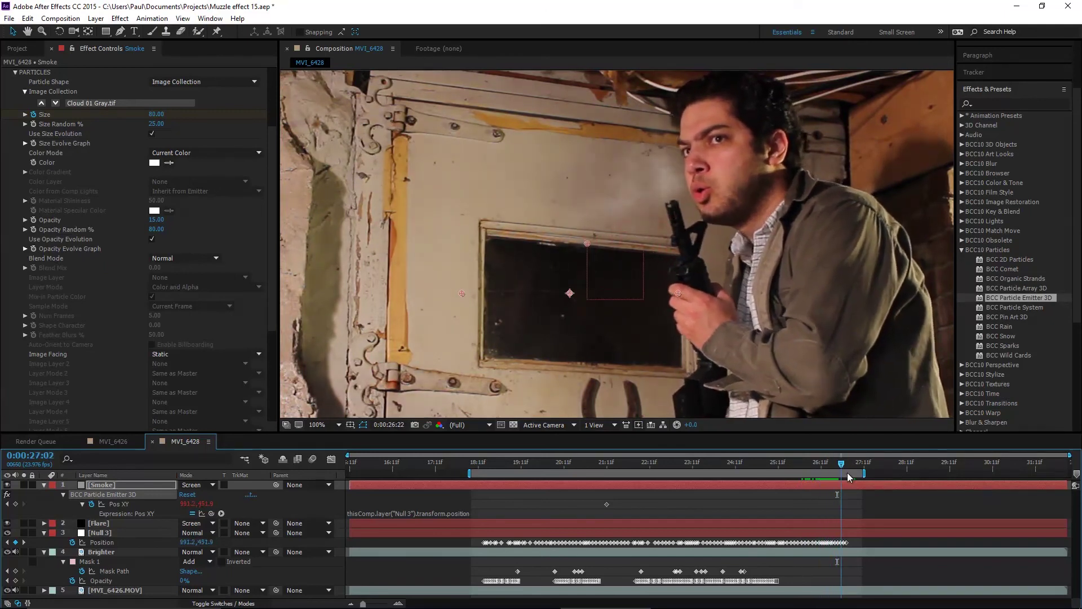
pyautogui.moveTo(850, 467)
pyautogui.mouseDown()
pyautogui.moveTo(810, 467)
pyautogui.moveTo(836, 467)
pyautogui.mouseUp()
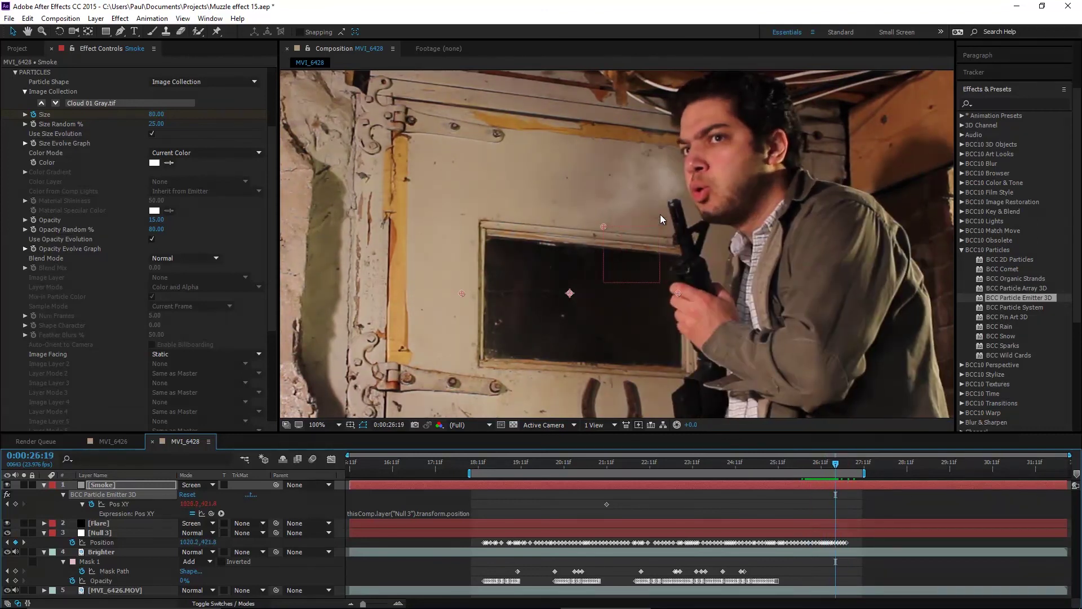
pyautogui.click(842, 463)
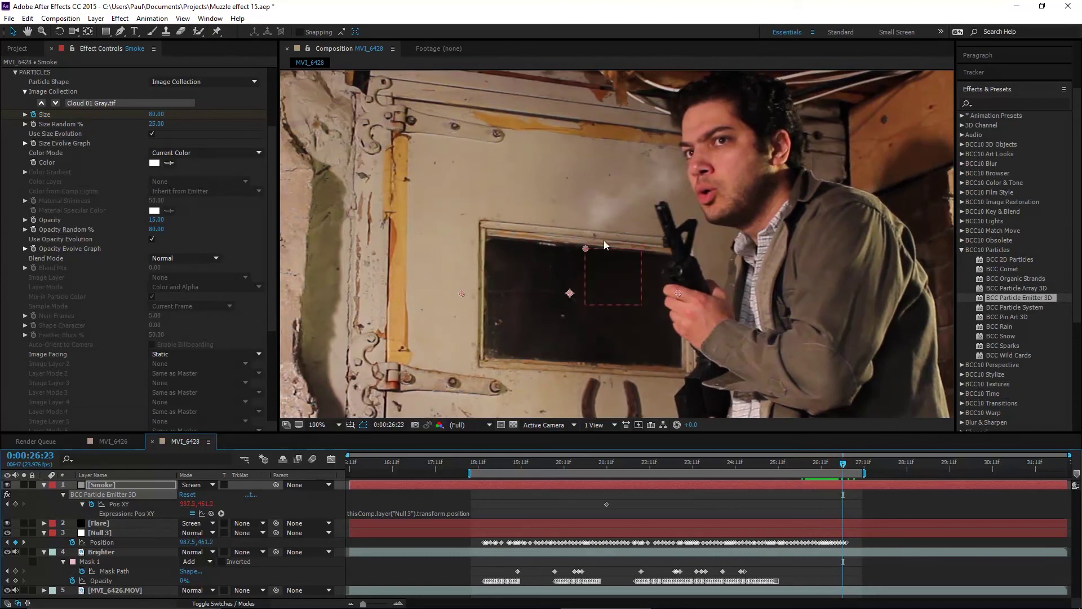
pyautogui.moveTo(843, 465); pyautogui.dragTo(828, 469)
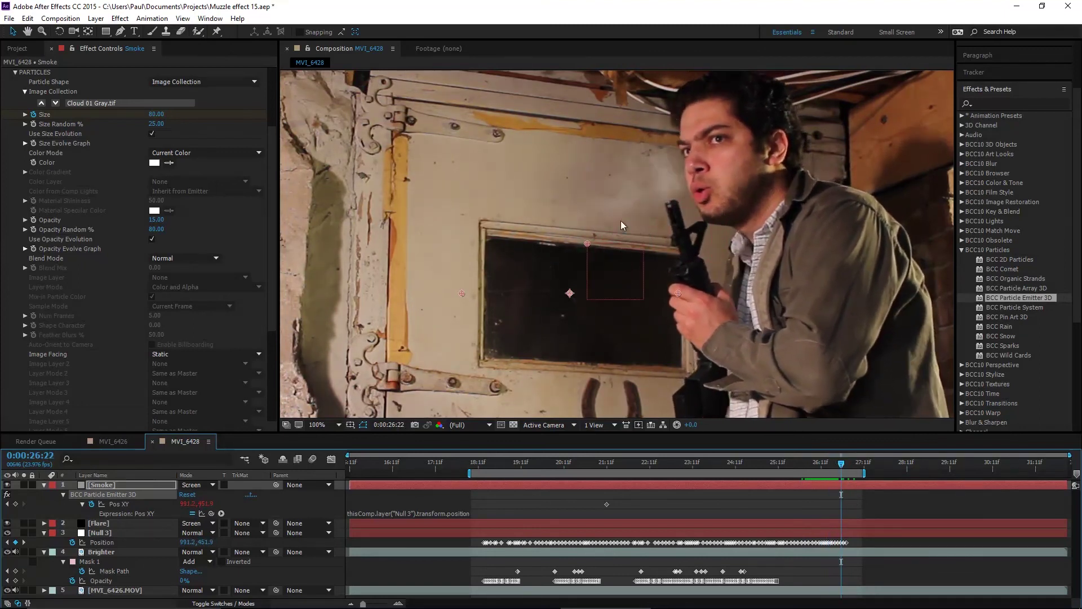
pyautogui.moveTo(841, 464); pyautogui.dragTo(841, 475)
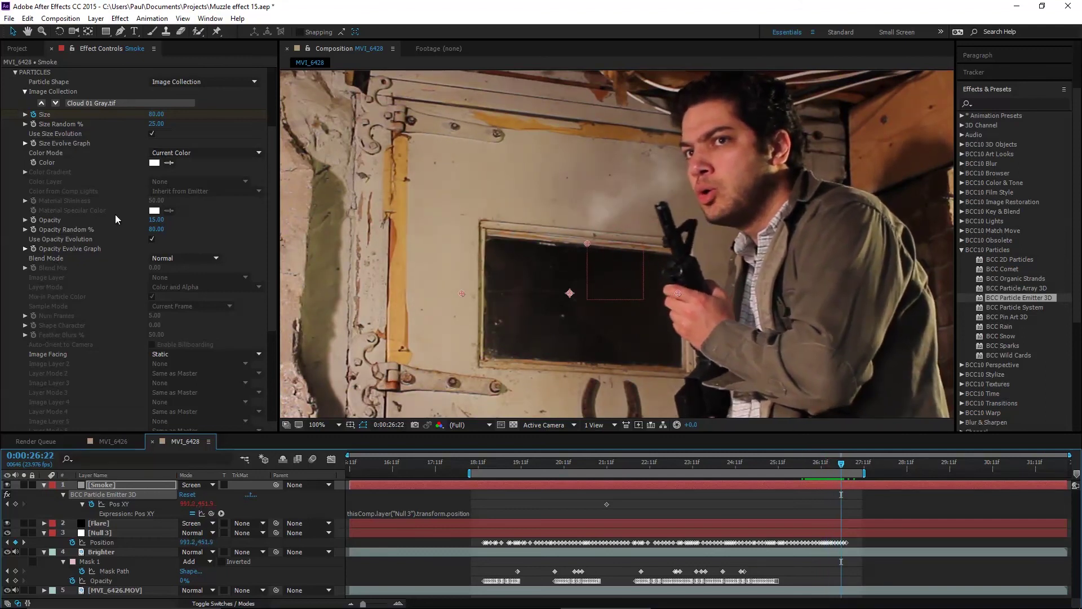
# Keyframe the emitter's Birthrate at 80 at 0:00:26:22, and set it to 0 one frame later
pyautogui.scroll(4, 32, 156)
pyautogui.click(16, 174)
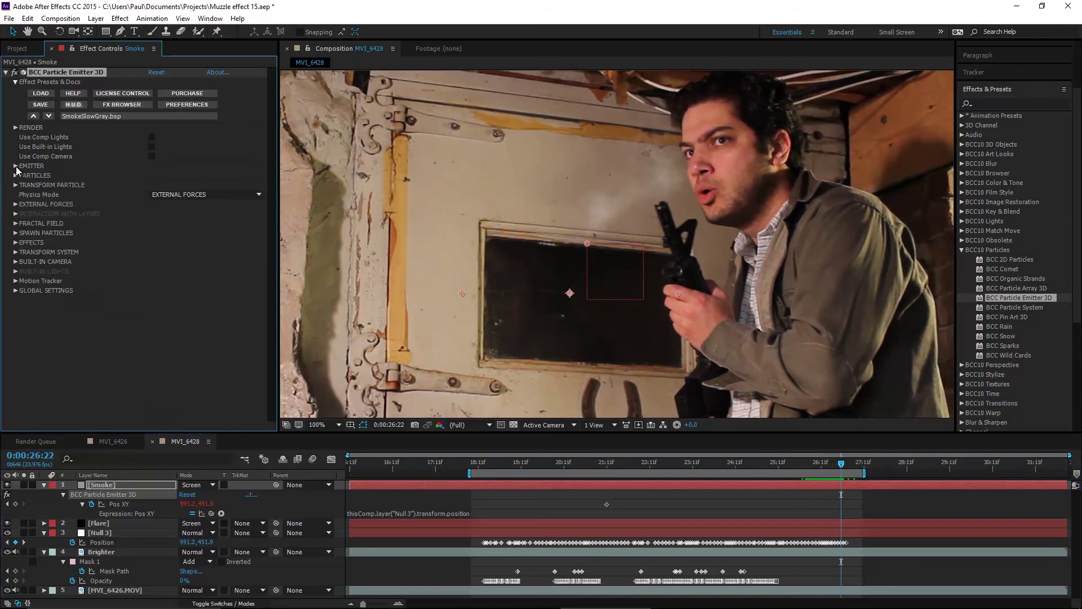
pyautogui.click(15, 166)
pyautogui.scroll(-4, 23, 169)
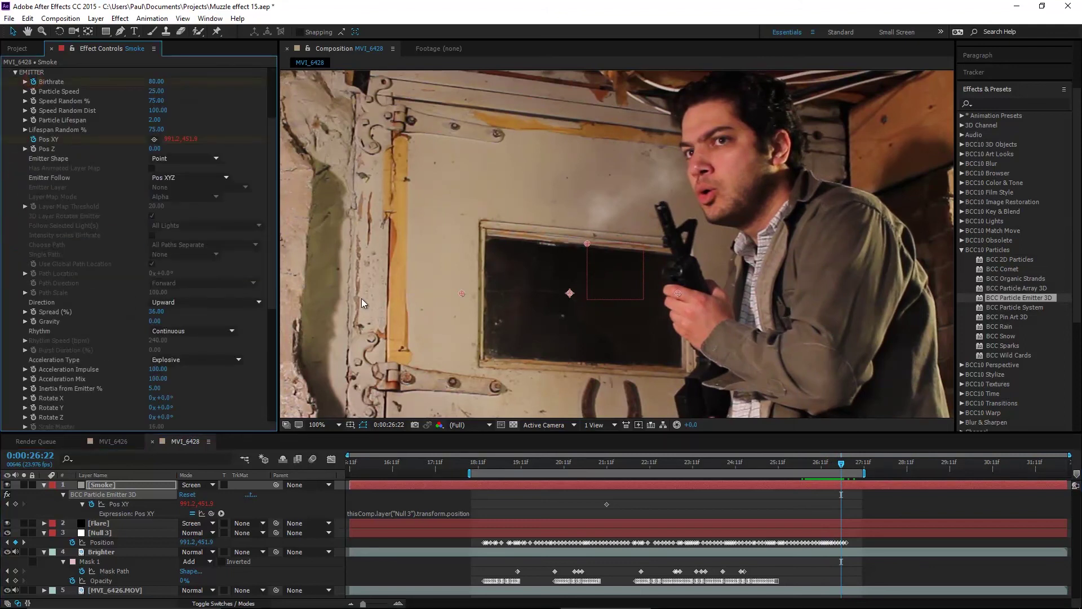
pyautogui.press('pagedown')
pyautogui.click(157, 82)
pyautogui.press('Return')
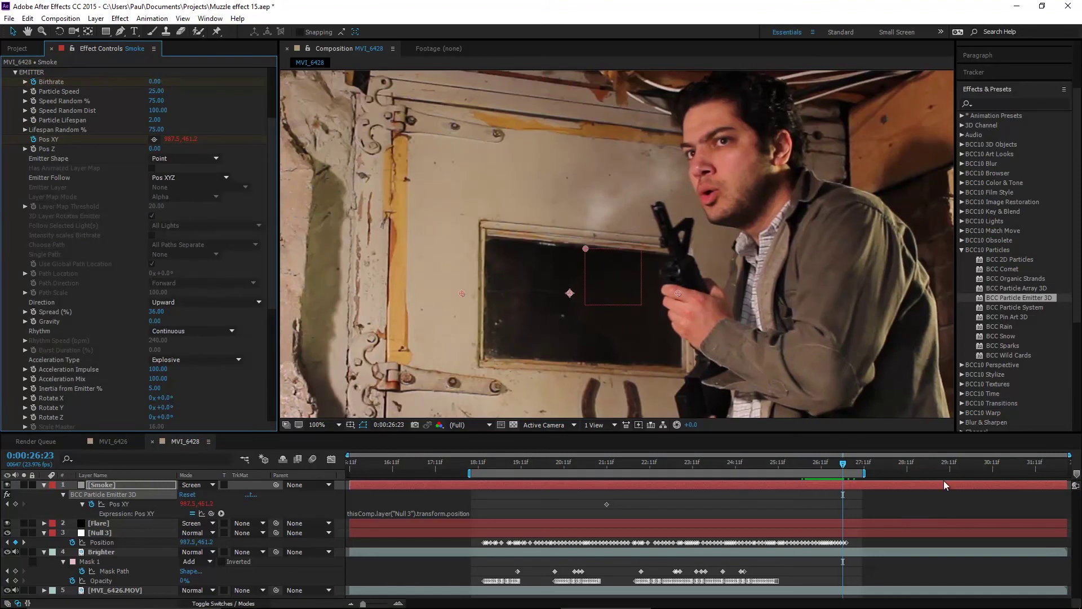
# Preview the end of the smoke emission, and move the playhead back to 0:00:18:09
pyautogui.click(846, 463)
pyautogui.press('space')
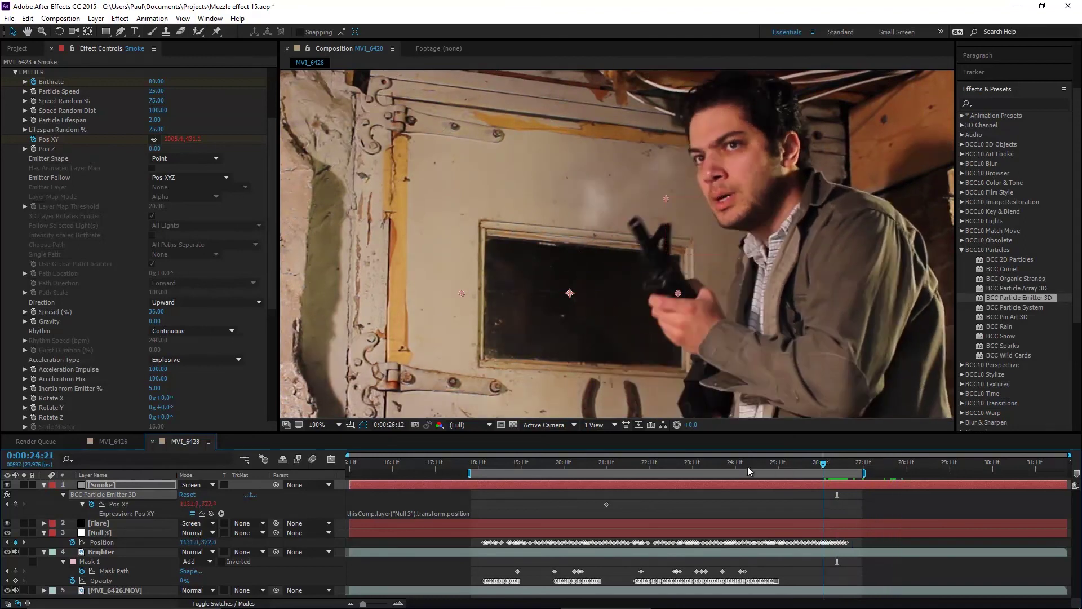
pyautogui.click(475, 463)
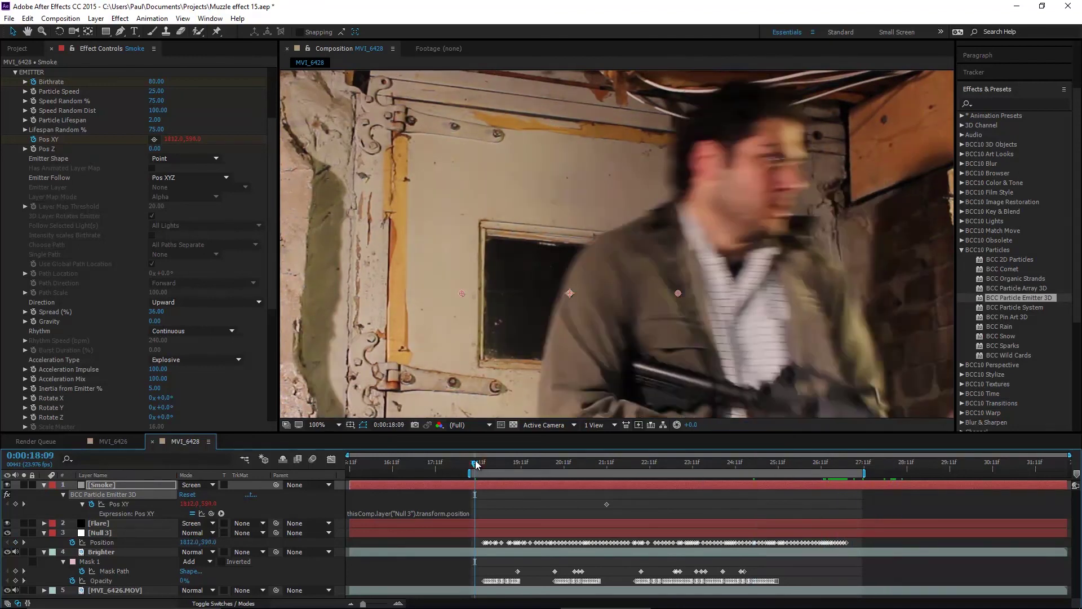
# Keyframe the smoke's particle Size at 272 at 0:00:18:15 and 0 one frame earlier, and preview the start of the emission
pyautogui.scroll(-2, 755, 293)
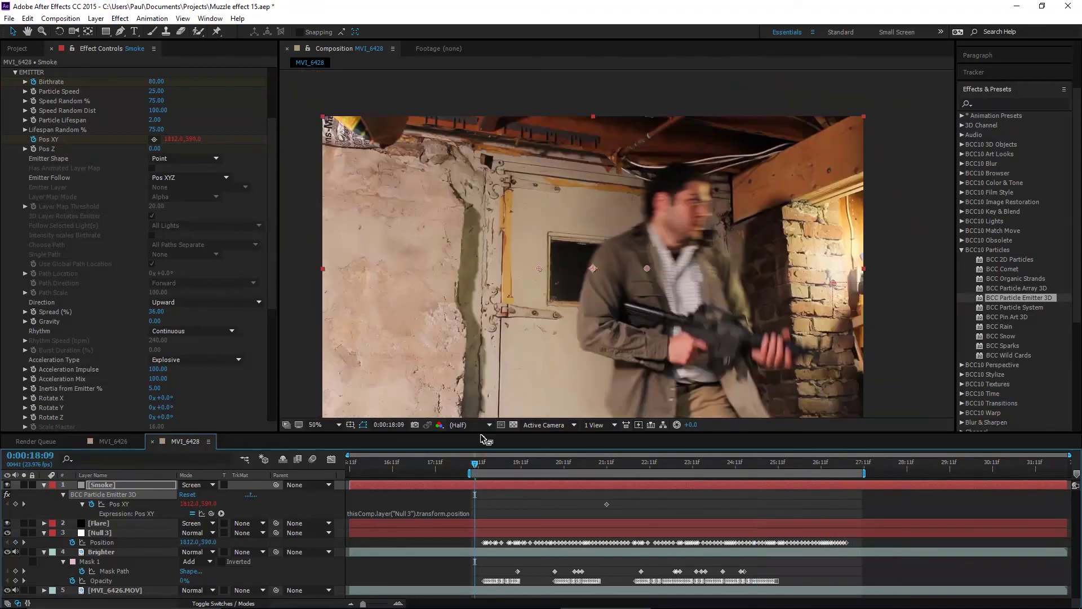
pyautogui.click(477, 465)
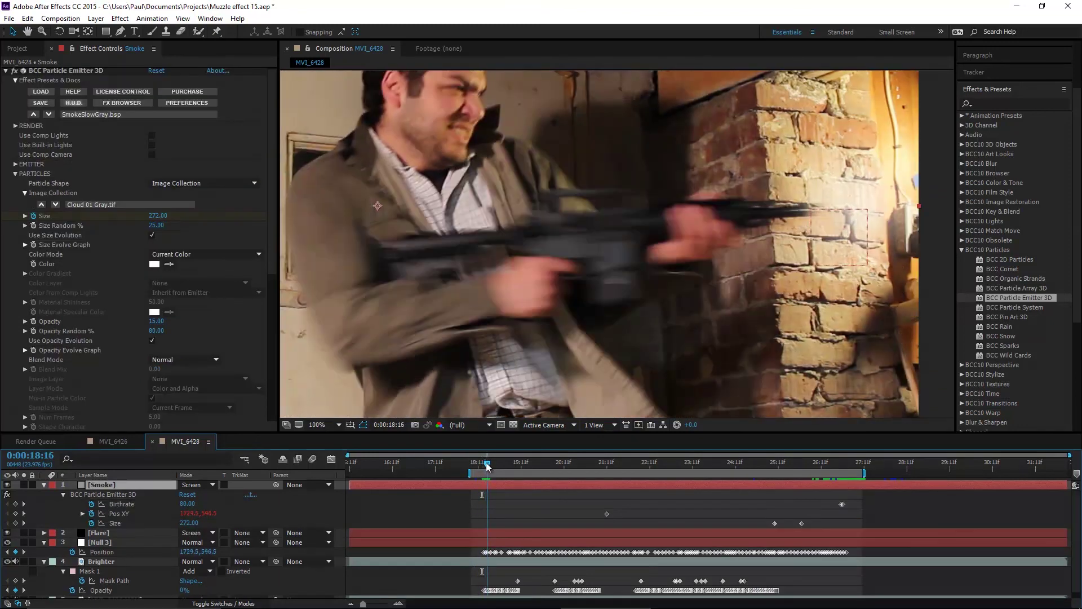
pyautogui.moveTo(488, 465); pyautogui.dragTo(486, 465)
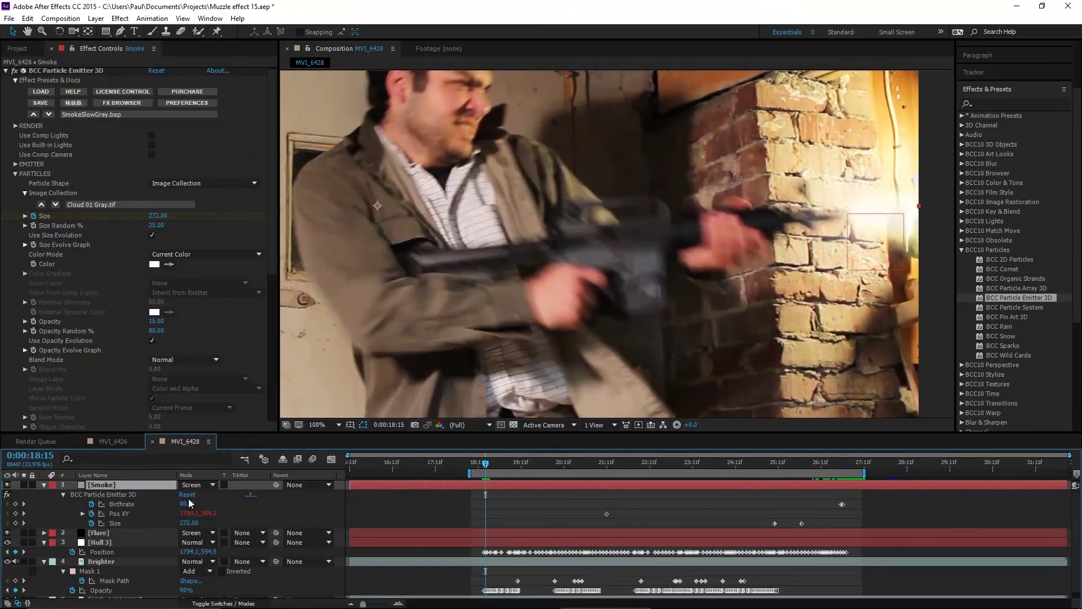
pyautogui.click(16, 523)
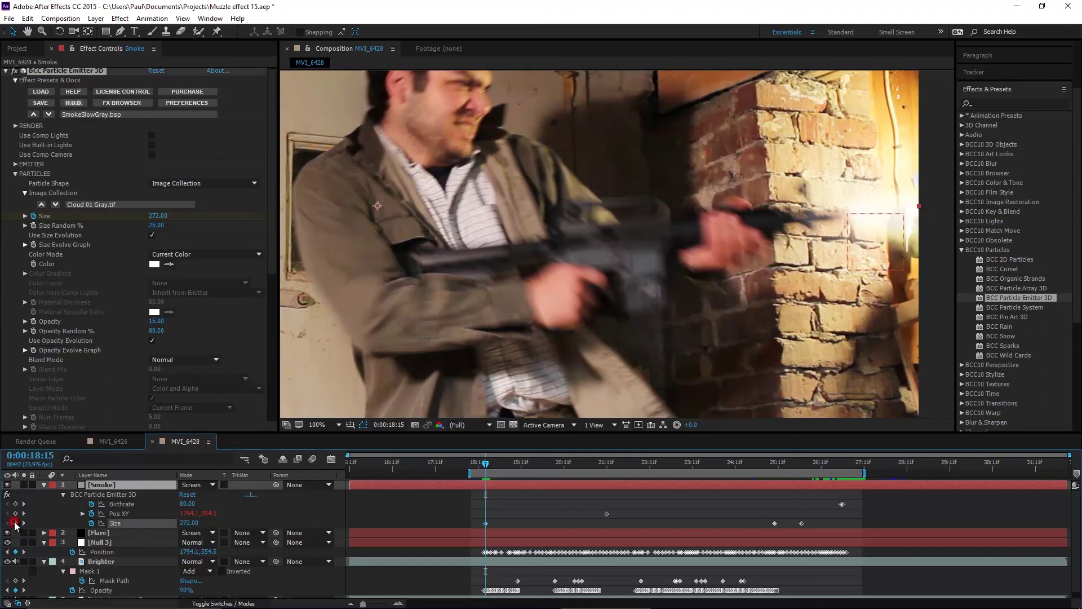
pyautogui.press('pageup')
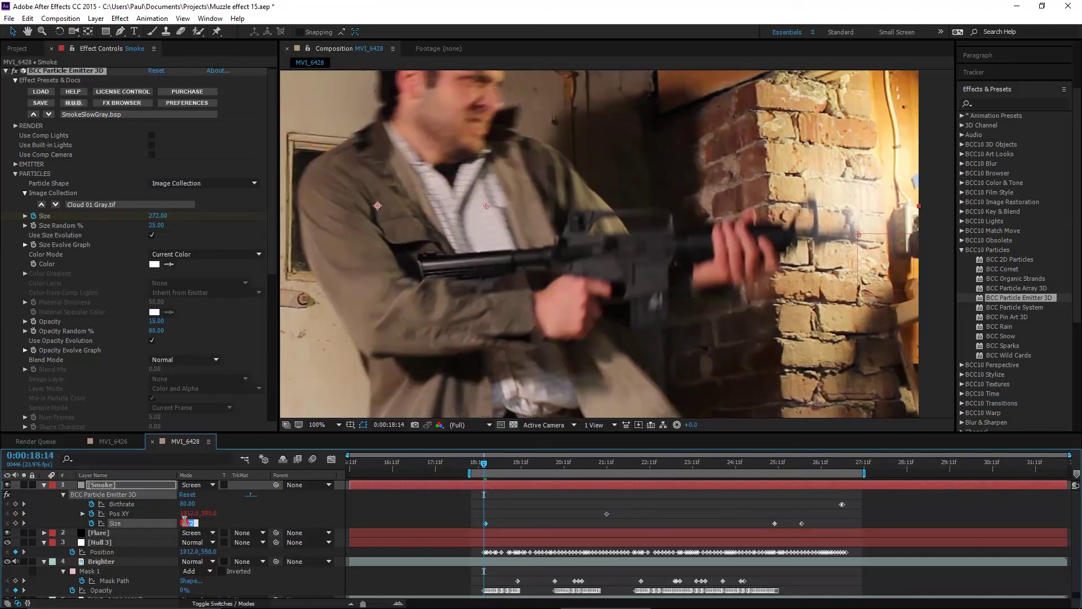
pyautogui.write('0')
pyautogui.press('Return')
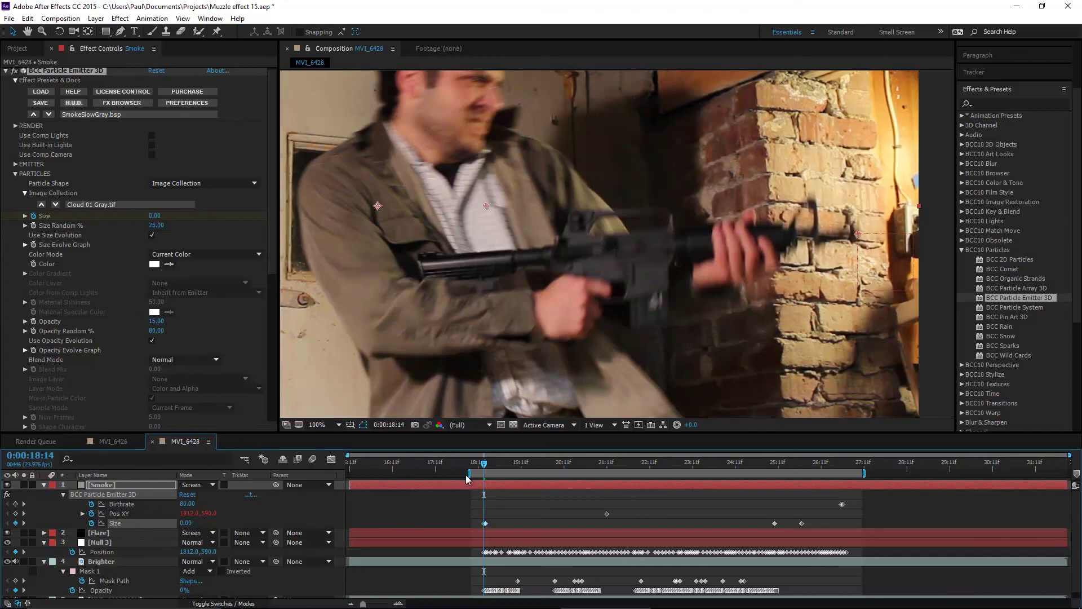
pyautogui.press('space')
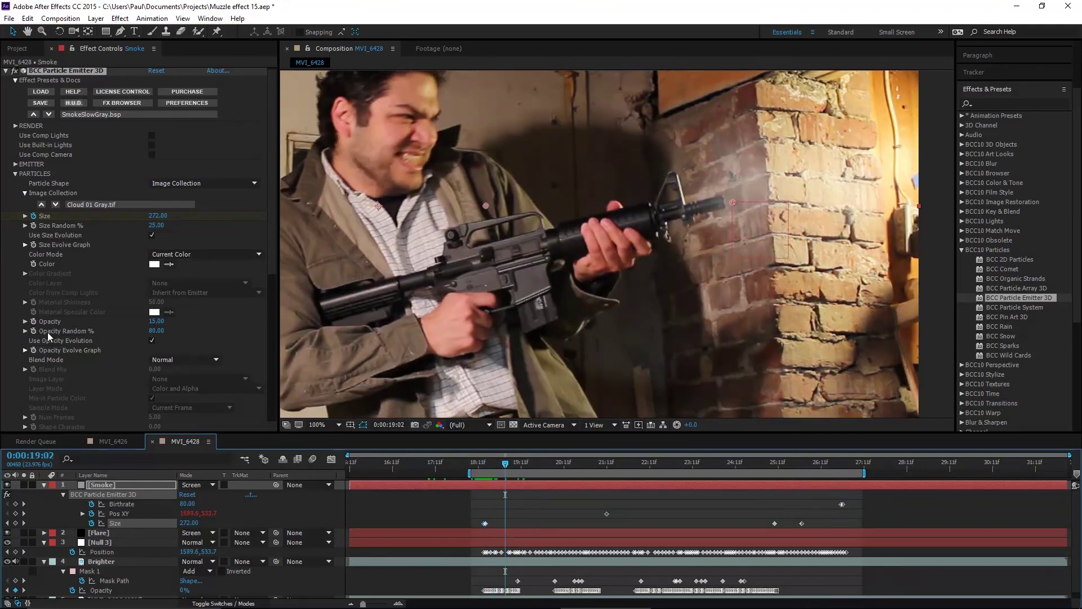
# Look through the Emitter, Particles and Render parameter groups of the smoke effect, checking the smoke at several points up to 0:00:25:14
pyautogui.scroll(-1, 53, 317)
pyautogui.scroll(1, 50, 316)
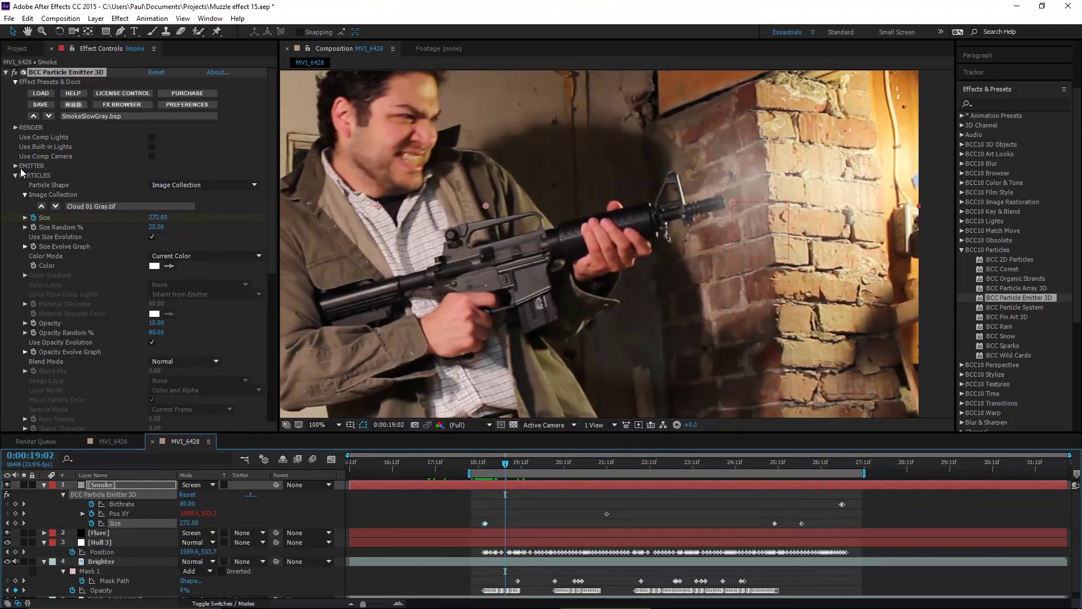
pyautogui.click(15, 175)
pyautogui.click(16, 166)
pyautogui.scroll(-4, 185, 109)
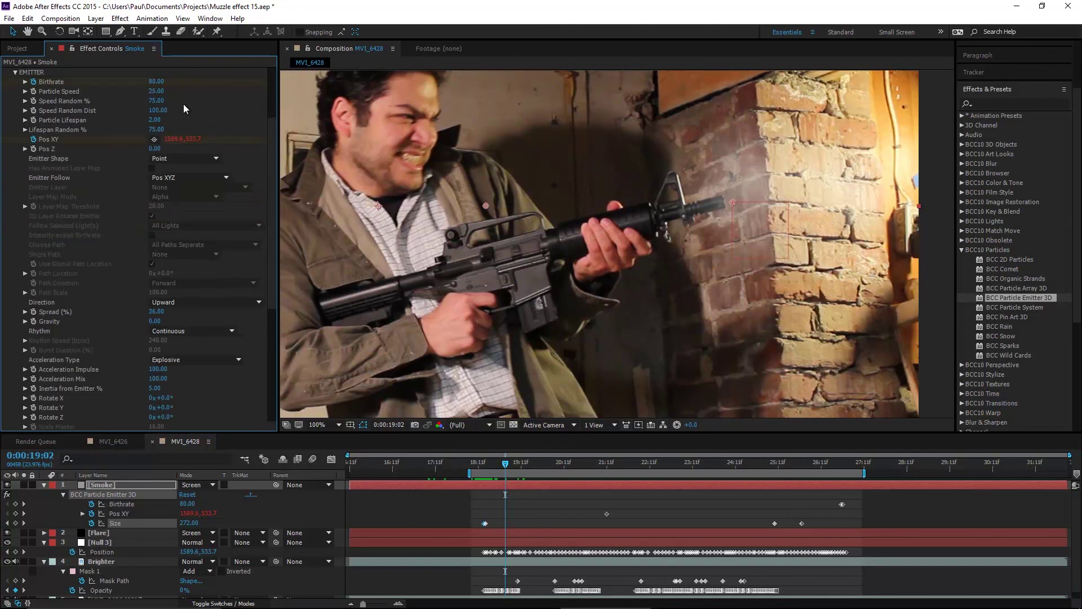
pyautogui.moveTo(480, 466); pyautogui.dragTo(492, 465)
pyautogui.scroll(4, 118, 309)
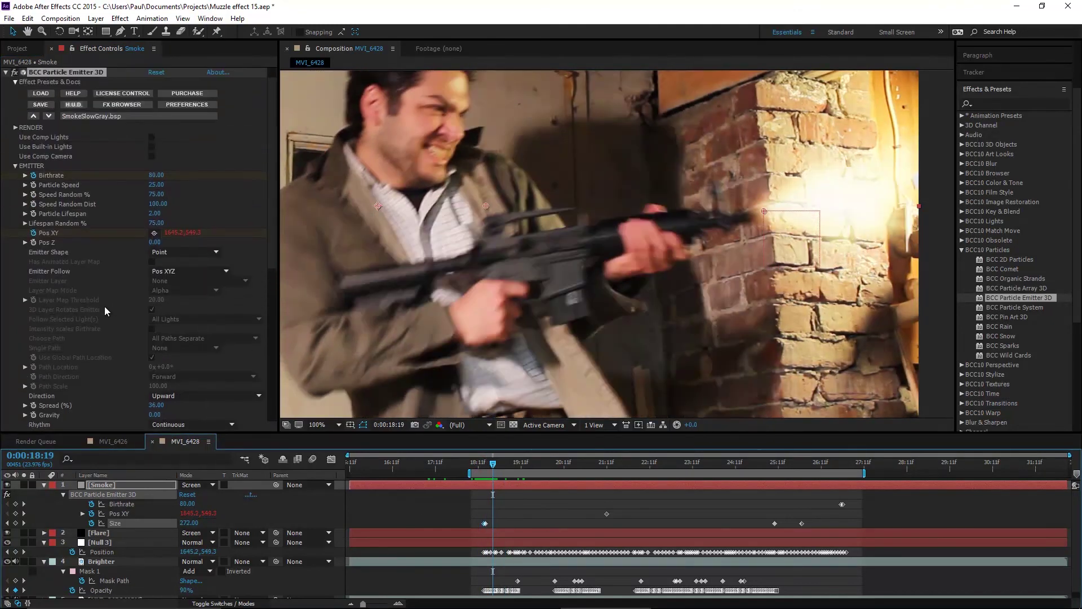
pyautogui.click(14, 168)
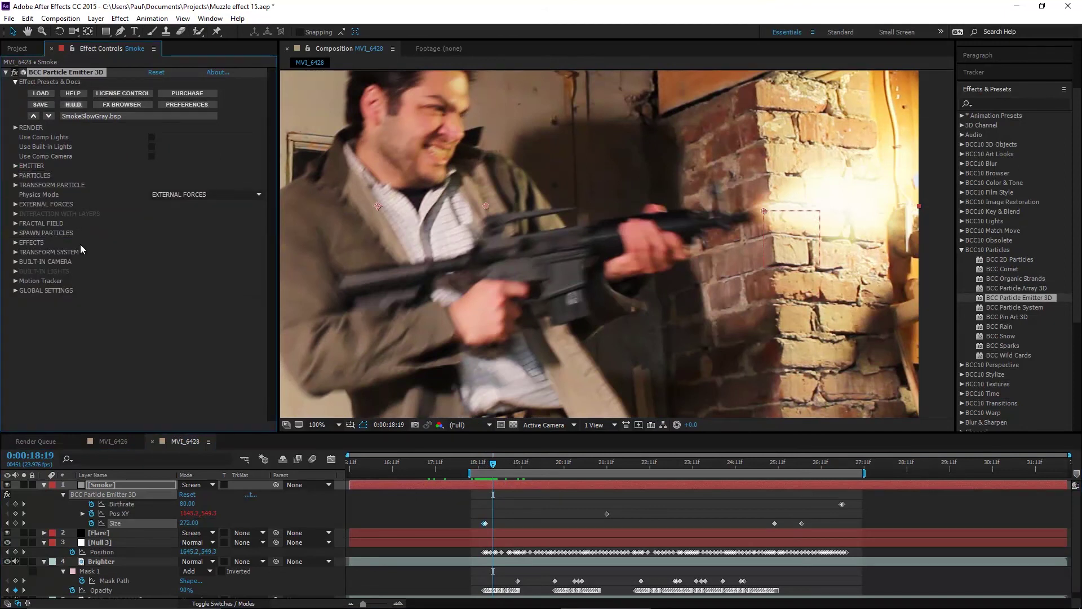
pyautogui.moveTo(482, 470); pyautogui.dragTo(695, 458)
pyautogui.press('space')
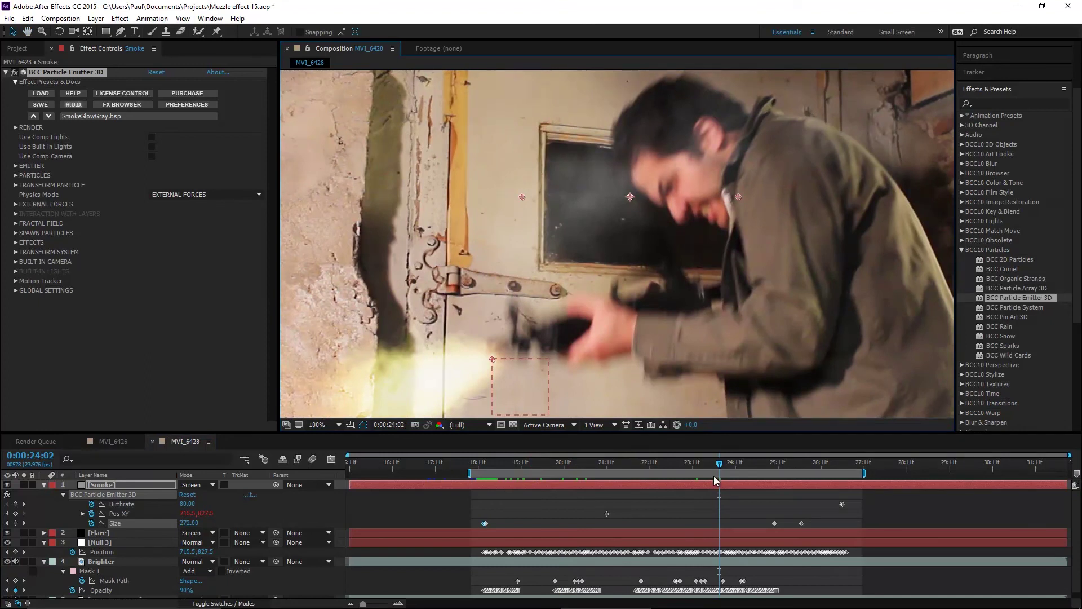
pyautogui.click(782, 462)
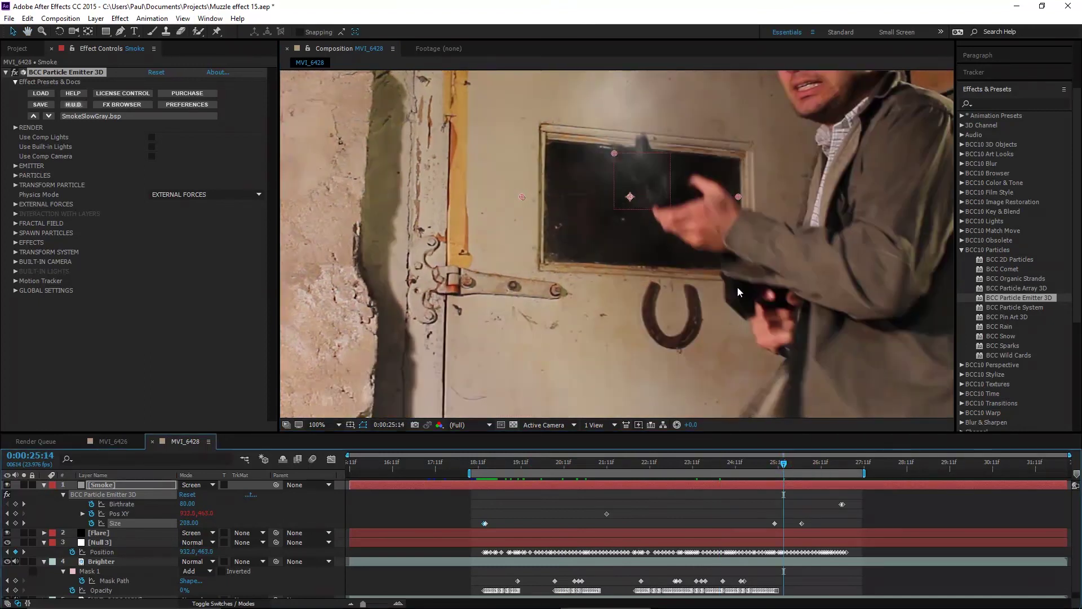
pyautogui.click(17, 128)
pyautogui.click(15, 128)
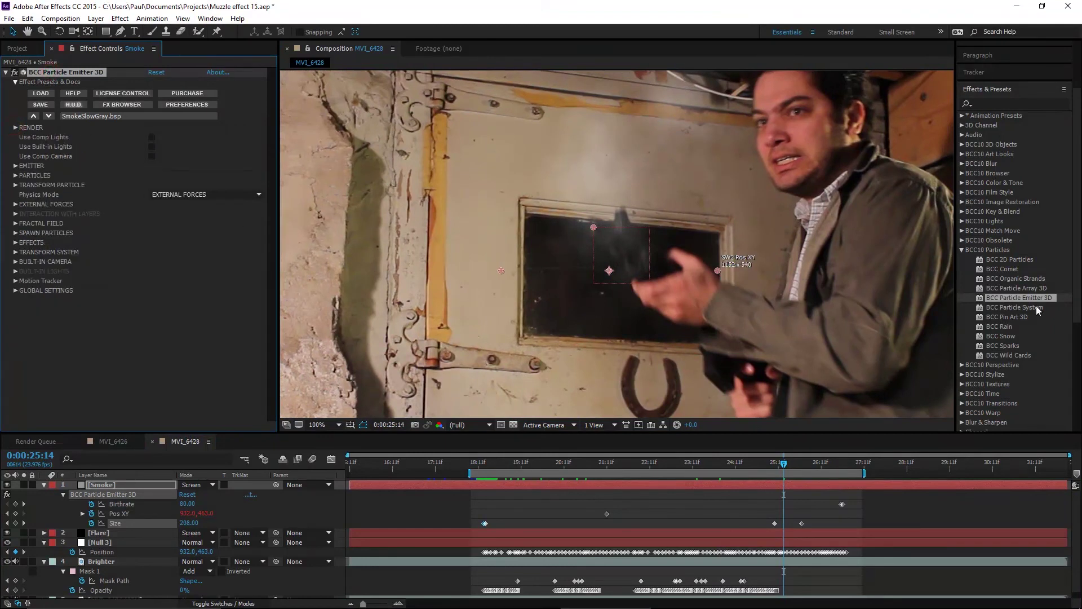
# Find CC Vector Blur among the effects, apply it to the Smoke layer, and solo that layer
pyautogui.click(962, 250)
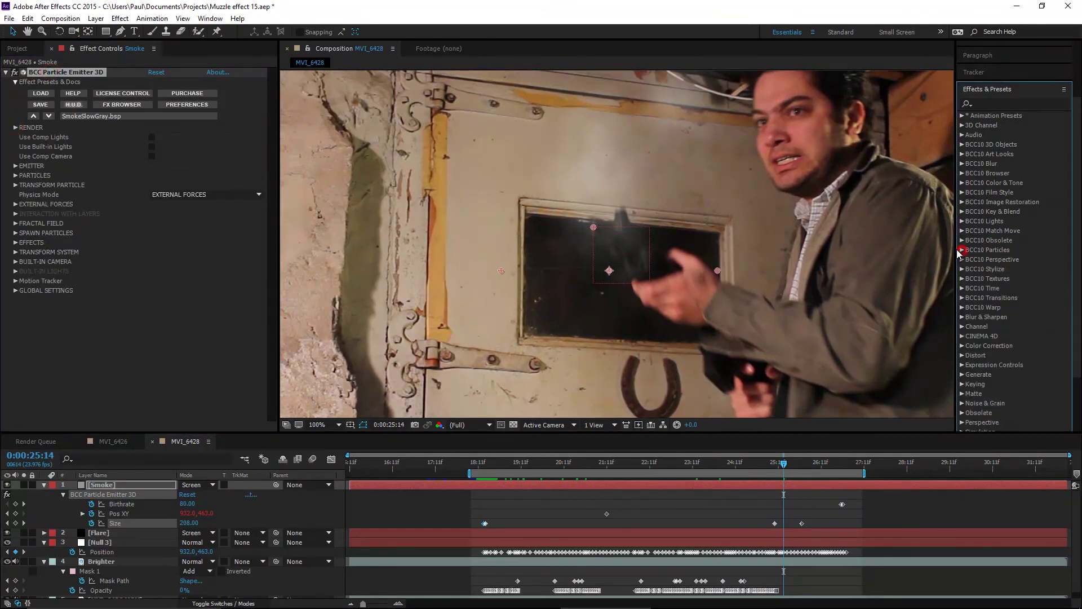
pyautogui.click(990, 103)
pyautogui.write('vector')
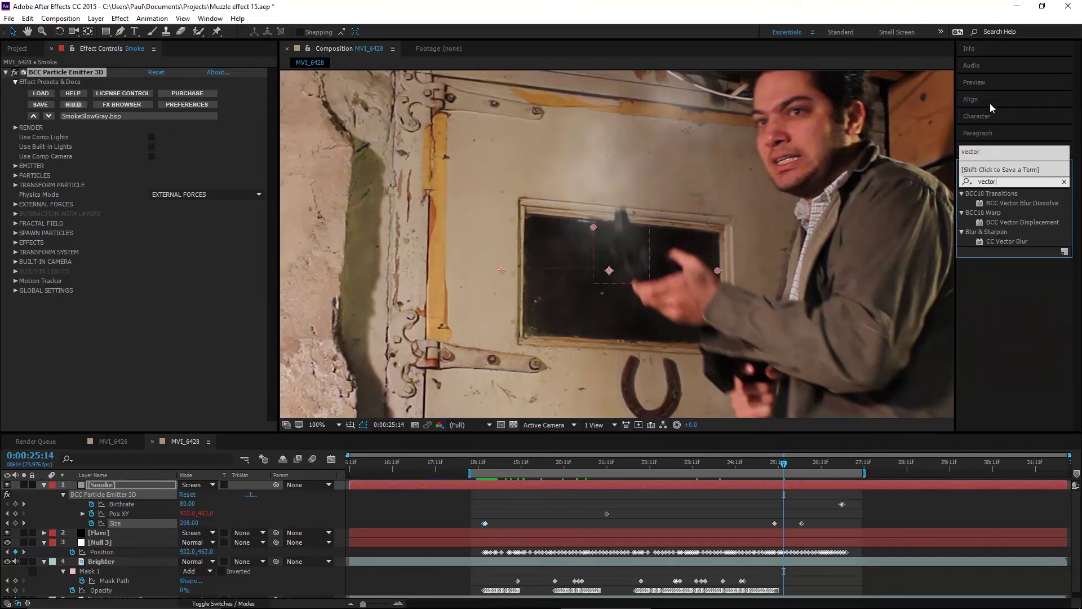
pyautogui.moveTo(1001, 245); pyautogui.dragTo(602, 484)
pyautogui.click(23, 484)
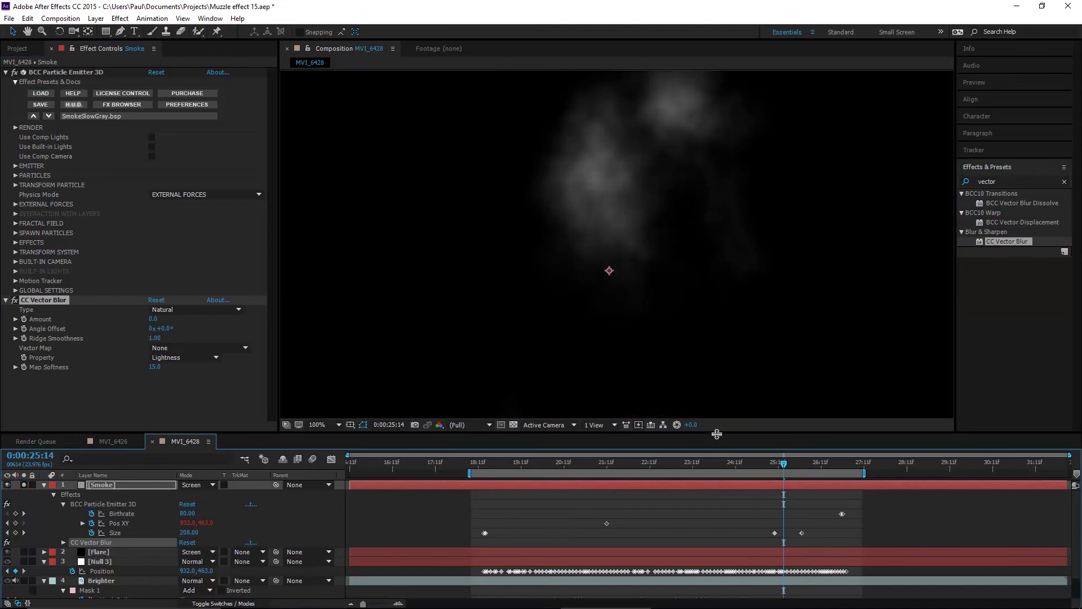
# At 0:00:27:00, set the smoke's CC Vector Blur to type Perpendicular with an Amount of 40
pyautogui.moveTo(824, 463); pyautogui.dragTo(845, 473)
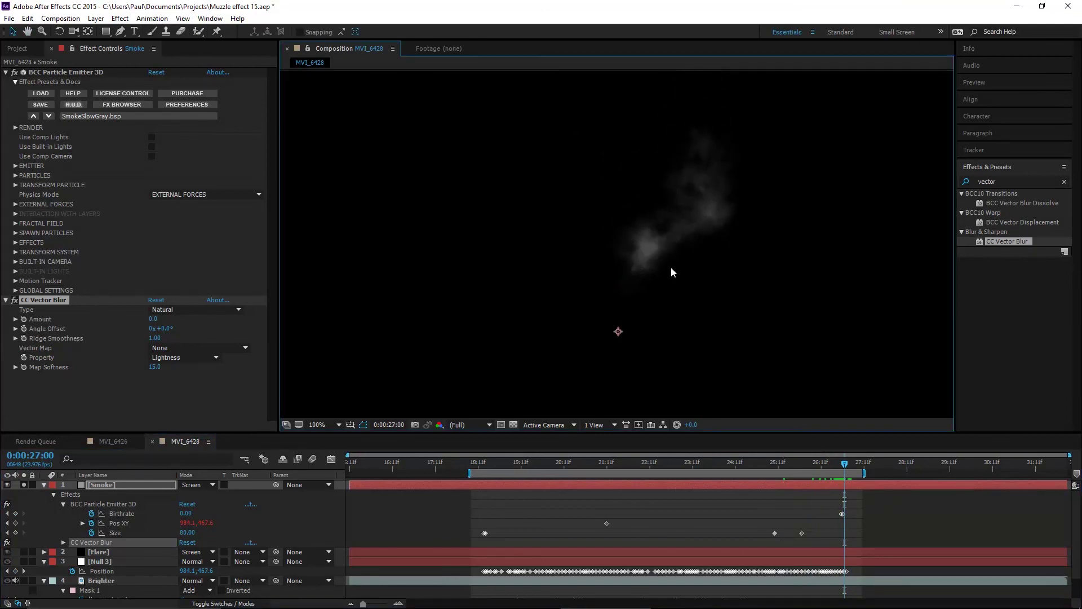
pyautogui.click(168, 310)
pyautogui.click(178, 346)
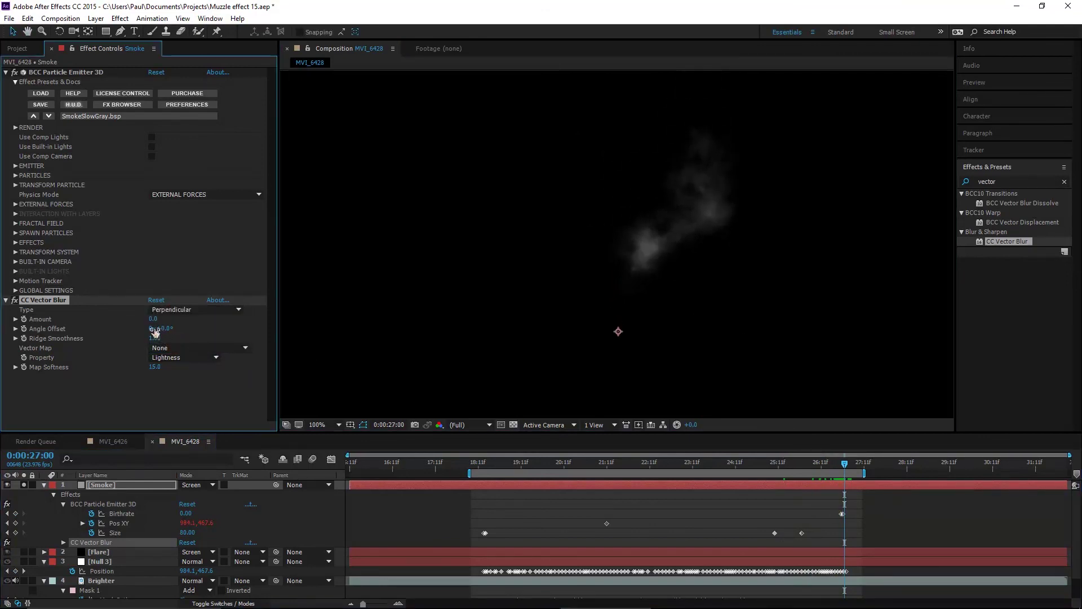
pyautogui.write('40')
pyautogui.press('Return')
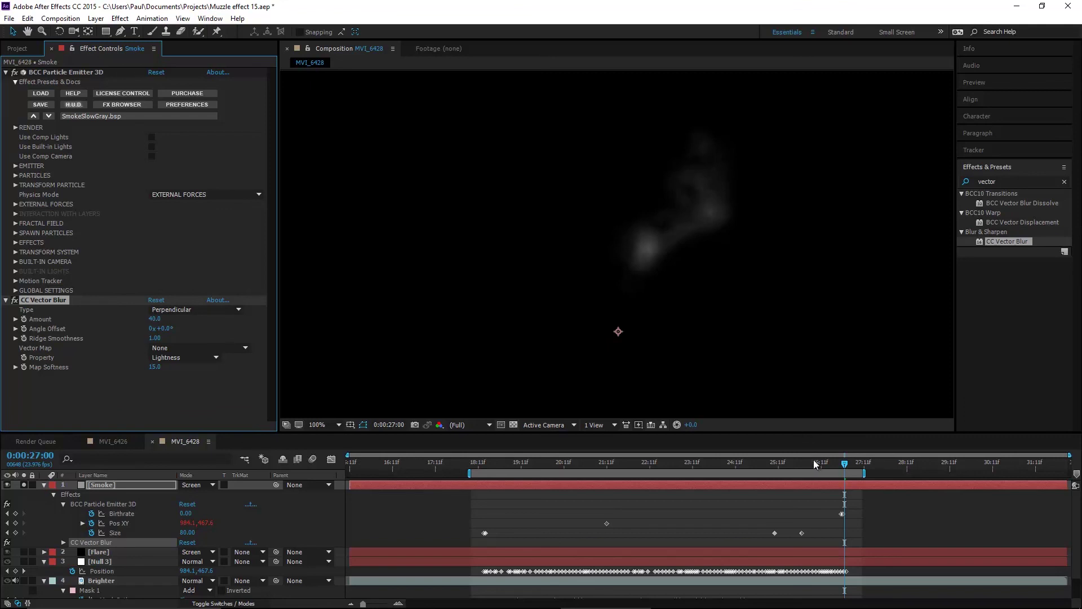
# Review the blurred smoke on its own and in the full composite at several points, ending at 0:00:22:13
pyautogui.moveTo(840, 466); pyautogui.dragTo(555, 469)
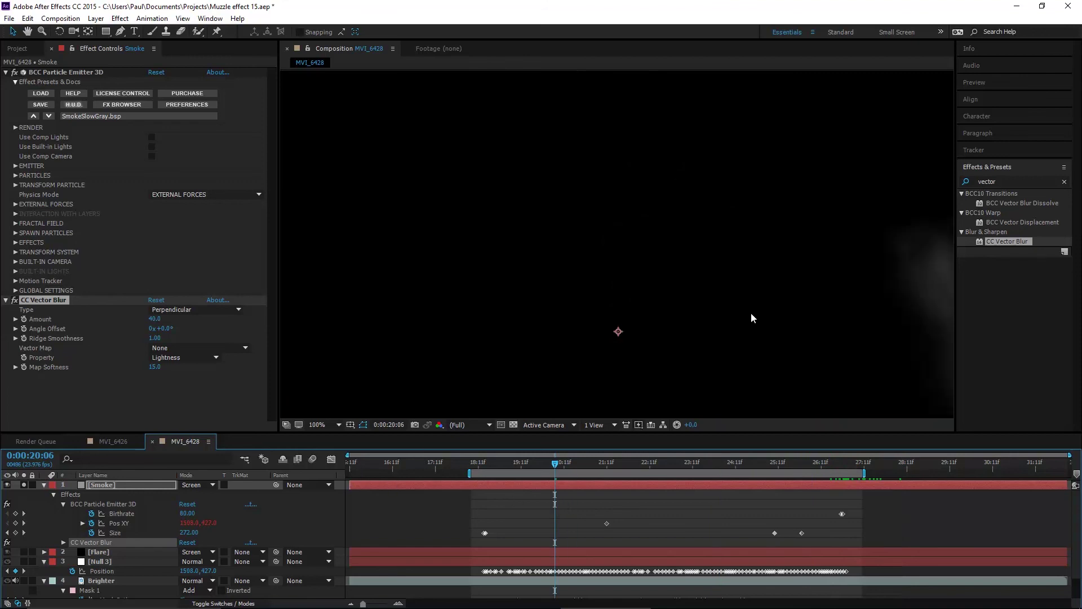
pyautogui.scroll(-2, 751, 318)
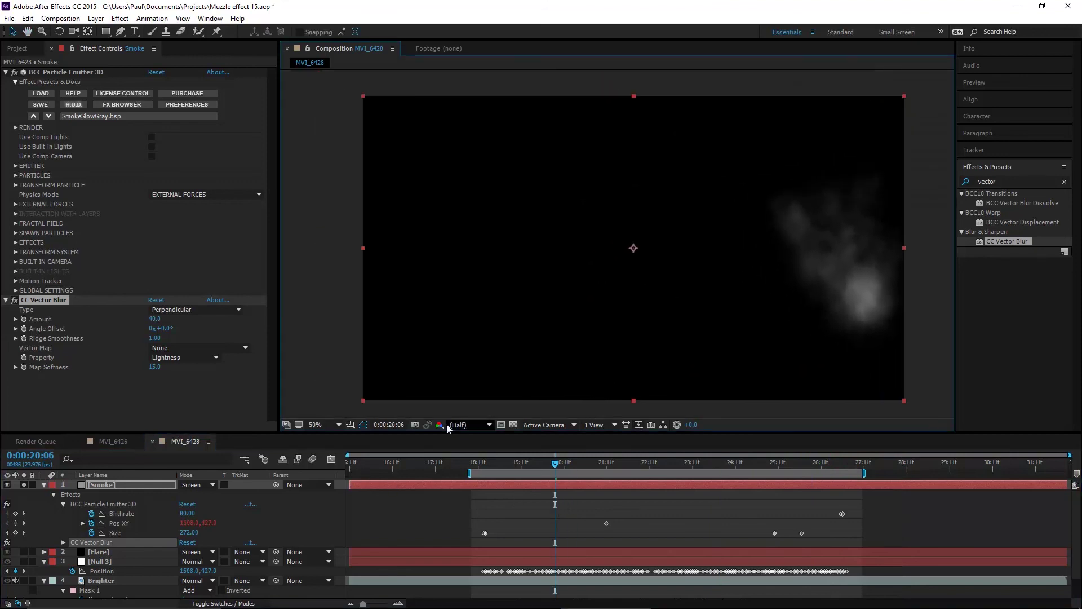
pyautogui.moveTo(491, 462); pyautogui.dragTo(895, 454)
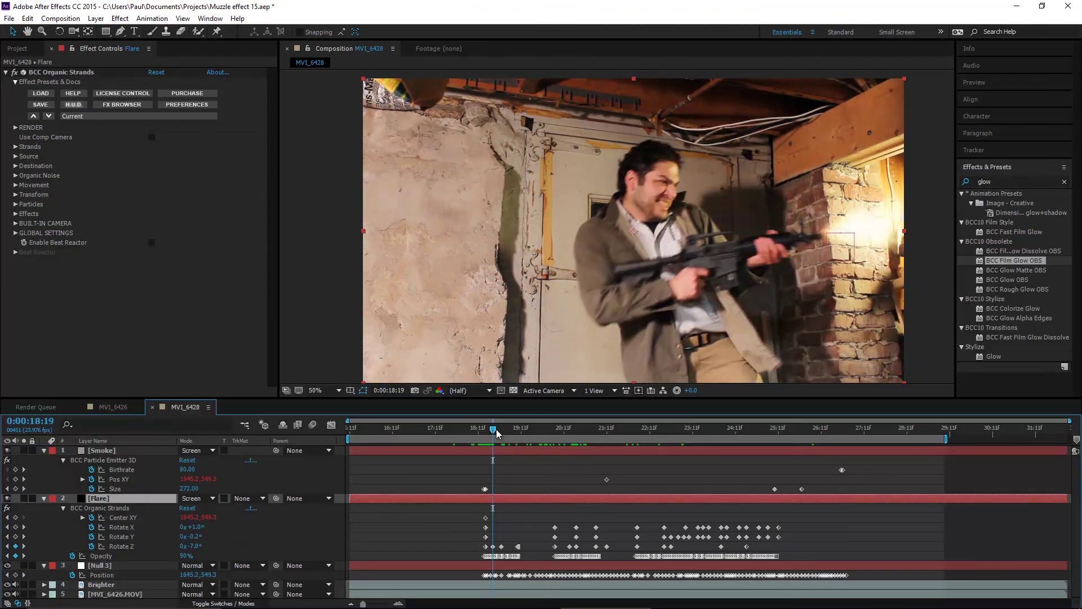
pyautogui.moveTo(498, 434); pyautogui.dragTo(653, 434)
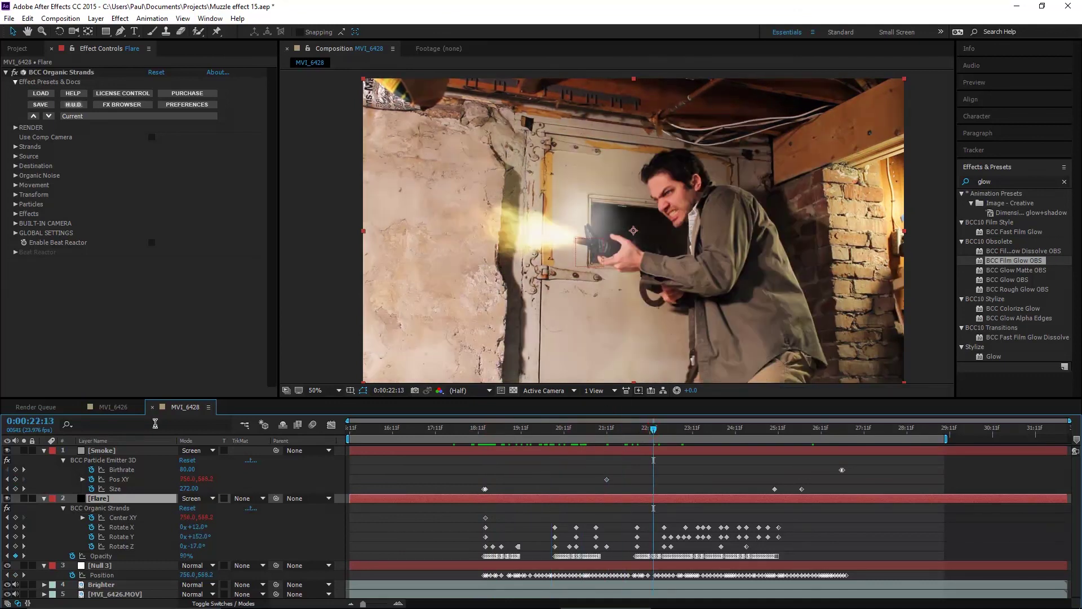
# Copy the Curves effect from the footage layer in the MVI_6426 composition onto the MVI_6426.MOV layer in MVI_6428
pyautogui.click(123, 408)
pyautogui.click(106, 536)
pyautogui.click(106, 546)
pyautogui.click(33, 76)
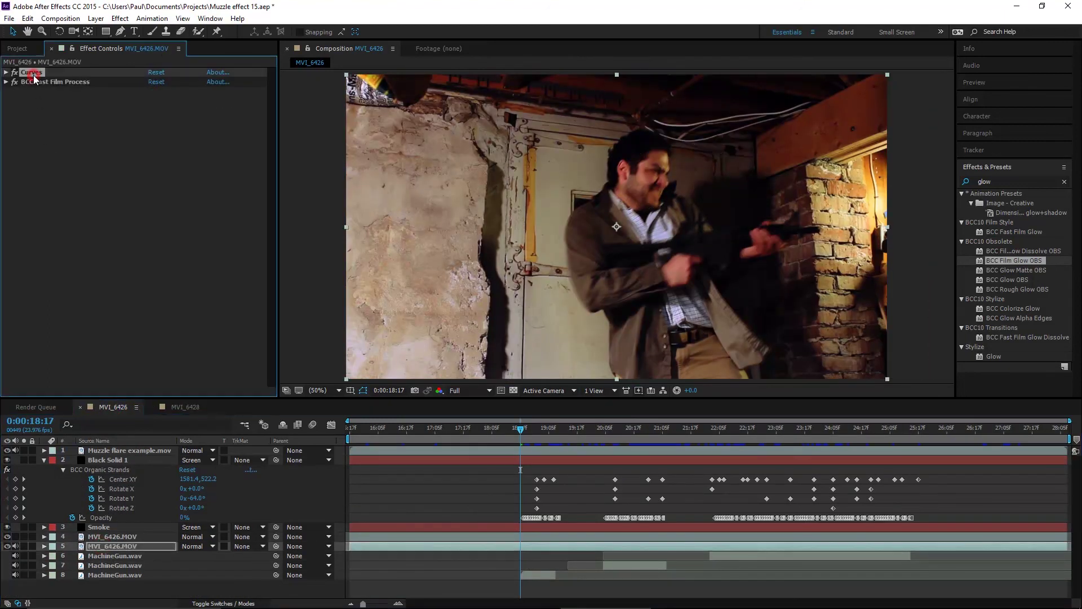
pyautogui.click(181, 408)
pyautogui.click(101, 593)
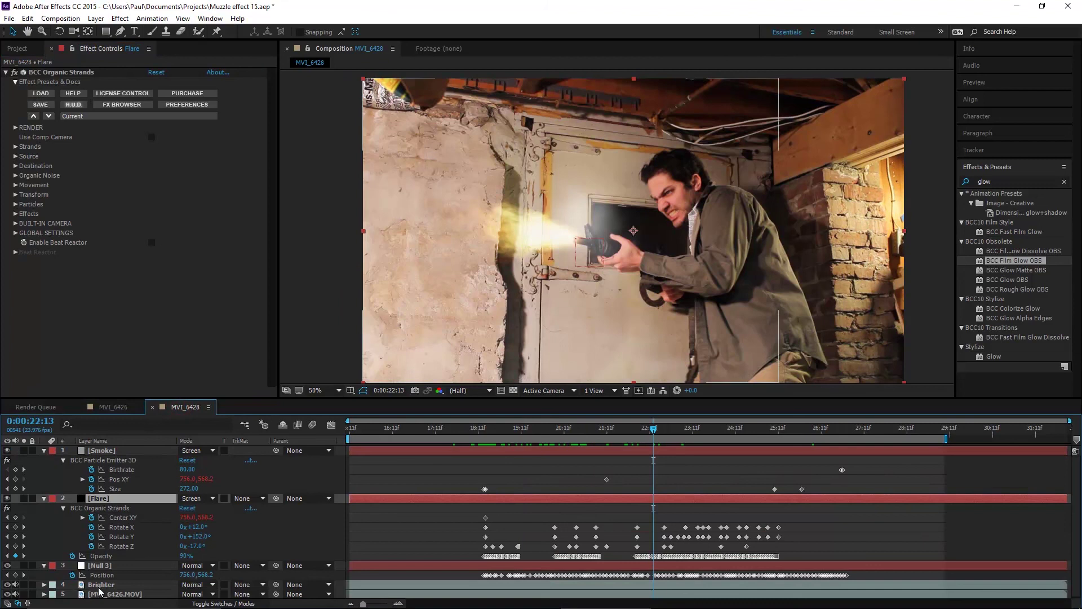
pyautogui.click(96, 247)
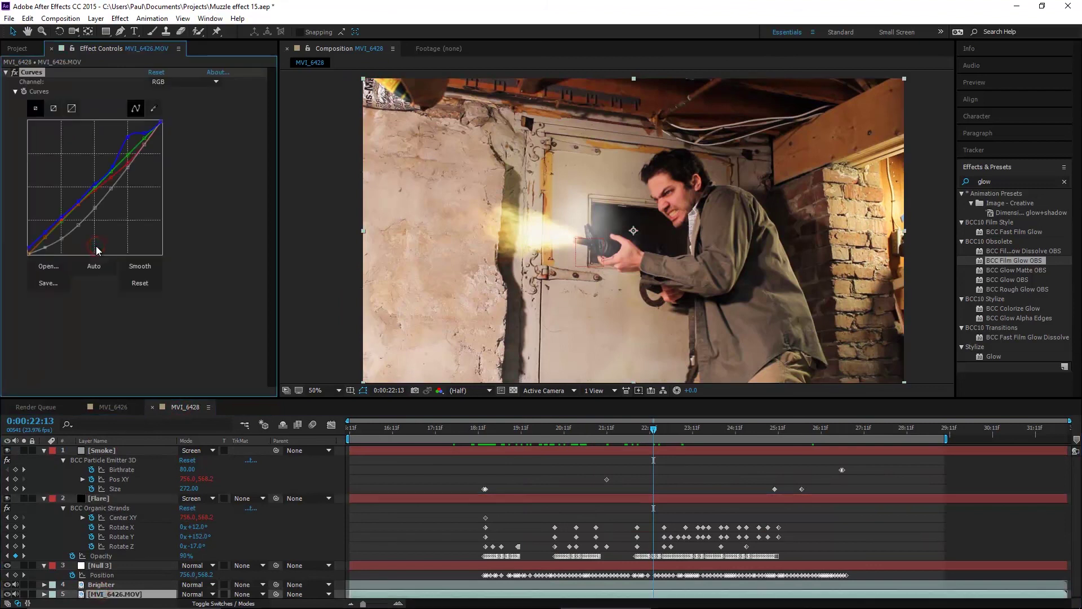
# Paste the same Curves effect onto the Brighter layer and order it above Brightness & Contrast
pyautogui.click(107, 586)
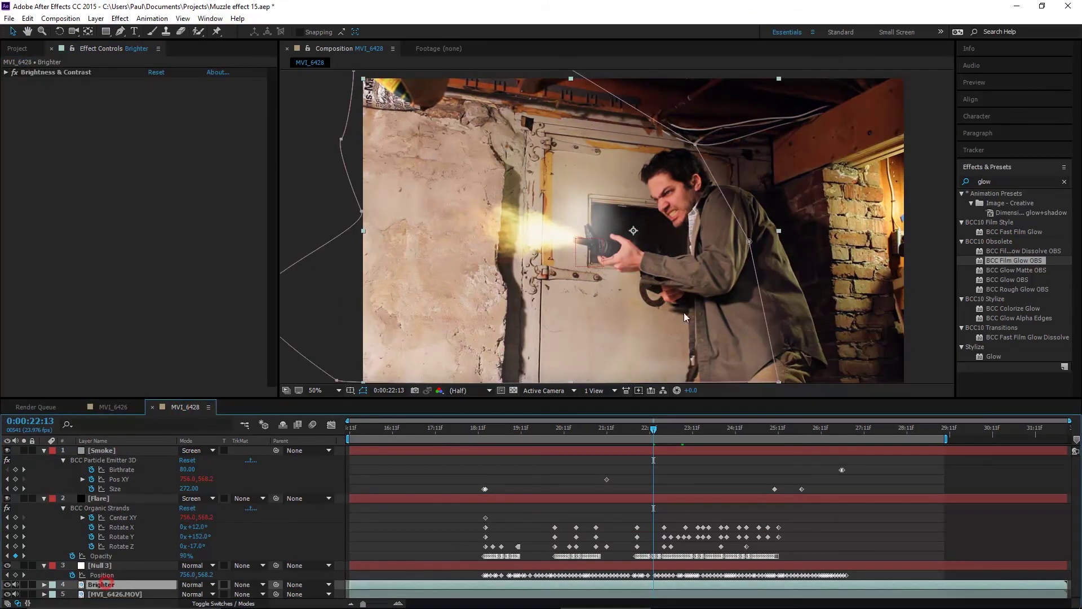
pyautogui.click(63, 174)
pyautogui.hotkey('ctrl', 'v')
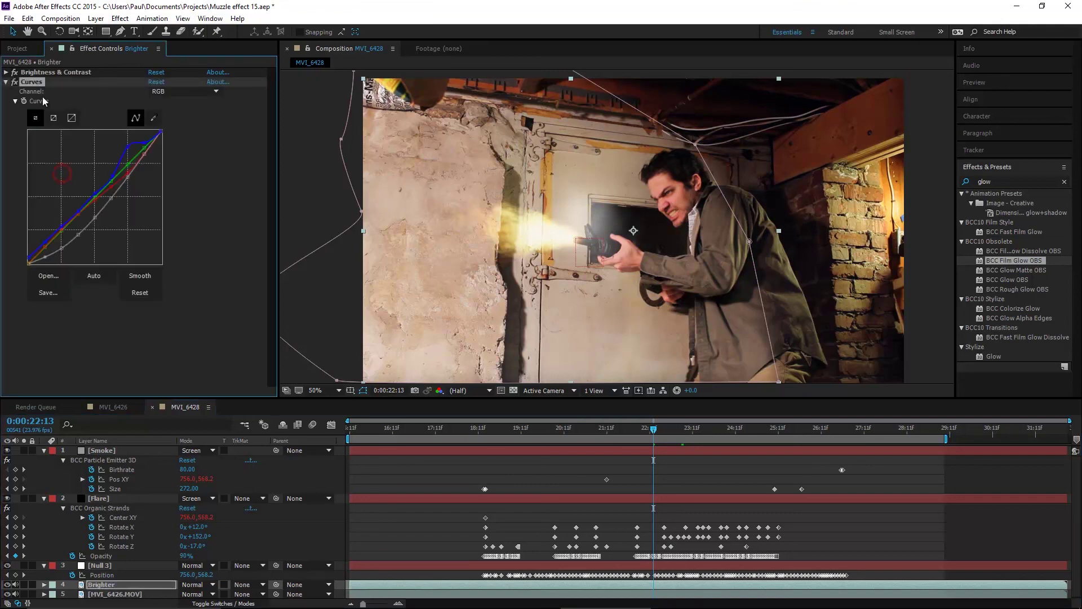
pyautogui.click(50, 73)
pyautogui.moveTo(48, 248); pyautogui.dragTo(49, 251)
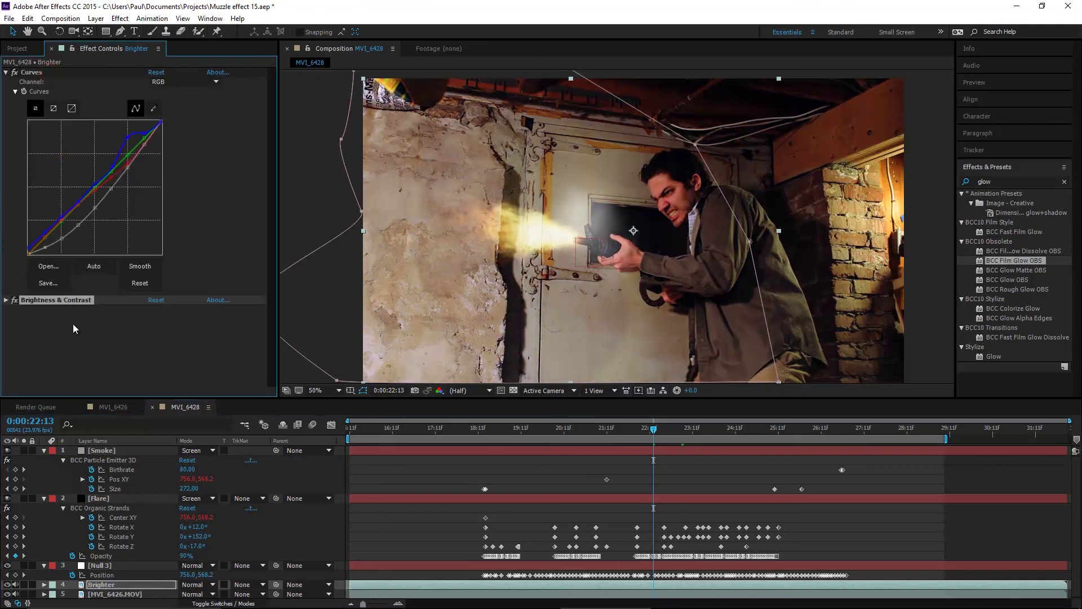
pyautogui.click(76, 353)
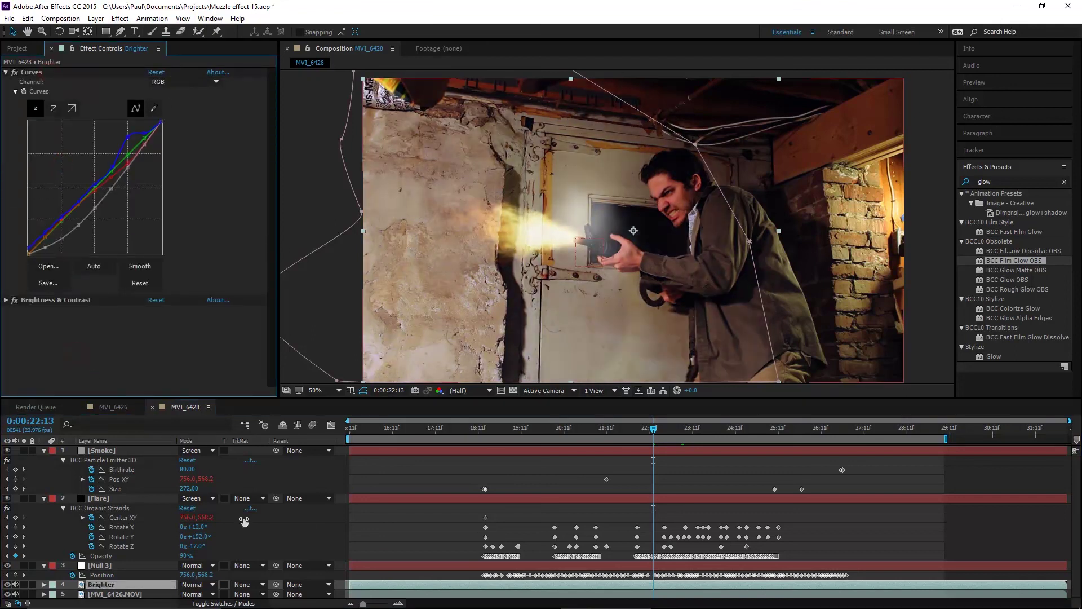
# Set the particle Opacity of the Smoke layer's emitter to 10
pyautogui.click(109, 451)
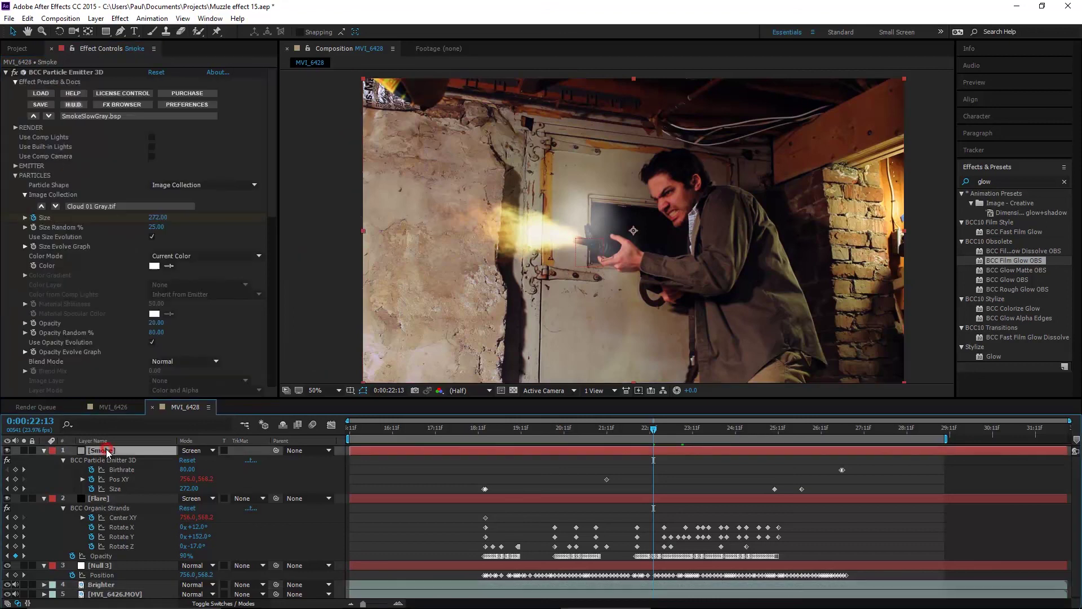
pyautogui.click(157, 324)
pyautogui.write('10')
pyautogui.press('Return')
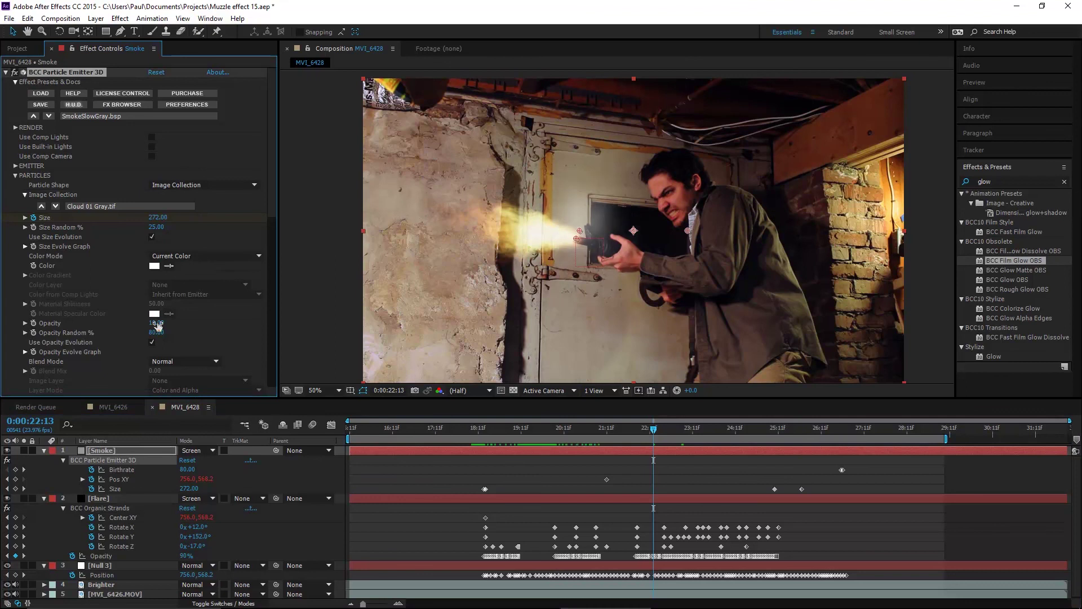
# Apply BCC Film Glow OBS to the Flare layer, turn off RGB Independent Glows, and set Glow Desaturation to 1
pyautogui.click(92, 500)
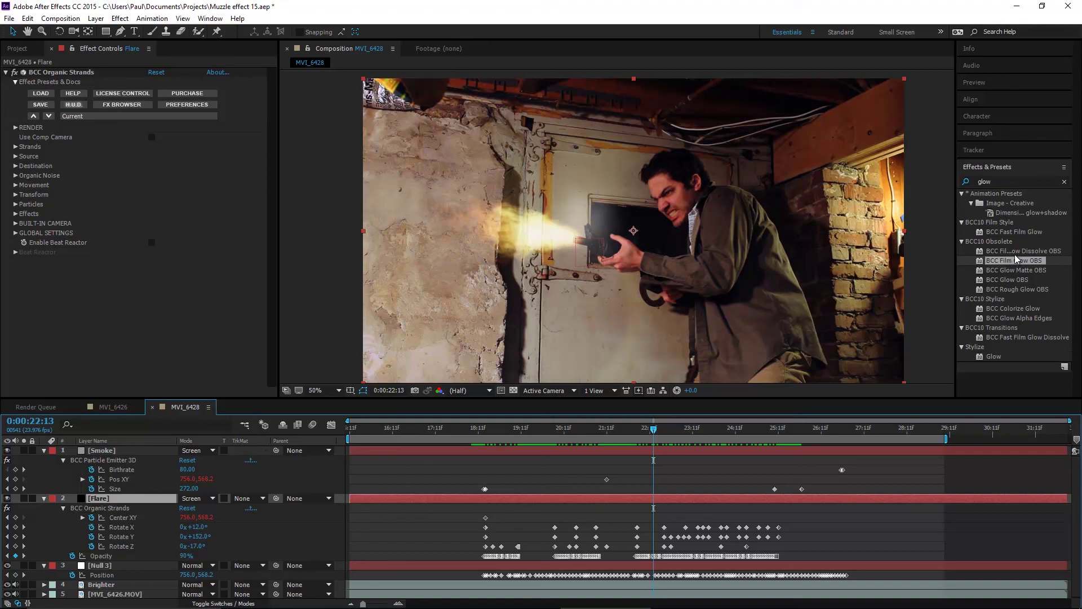
pyautogui.moveTo(1013, 263); pyautogui.dragTo(585, 497)
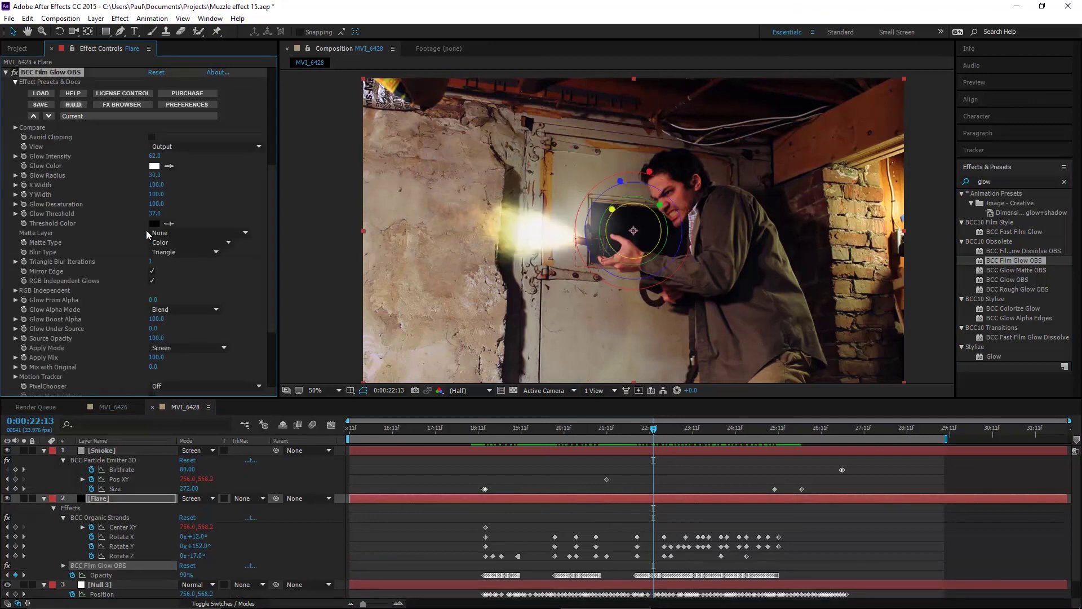
pyautogui.click(153, 281)
pyautogui.moveTo(158, 205); pyautogui.dragTo(3, 196)
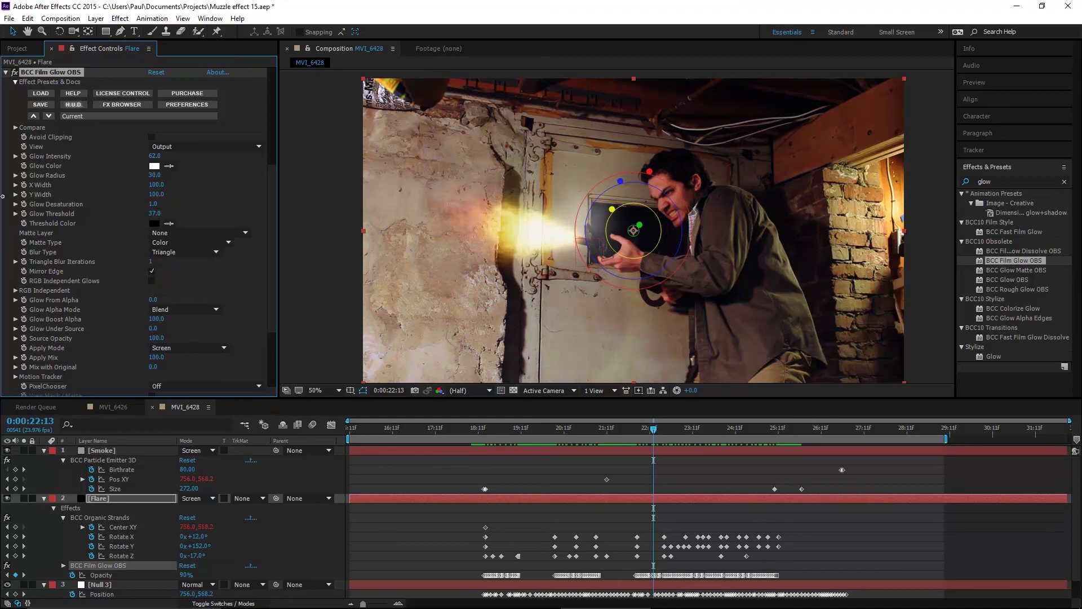
# Raise the Flare's Glow Intensity, collapse the glow settings, and return to the start of the gunfire for a preview
pyautogui.moveTo(161, 155); pyautogui.dragTo(162, 156)
pyautogui.click(6, 73)
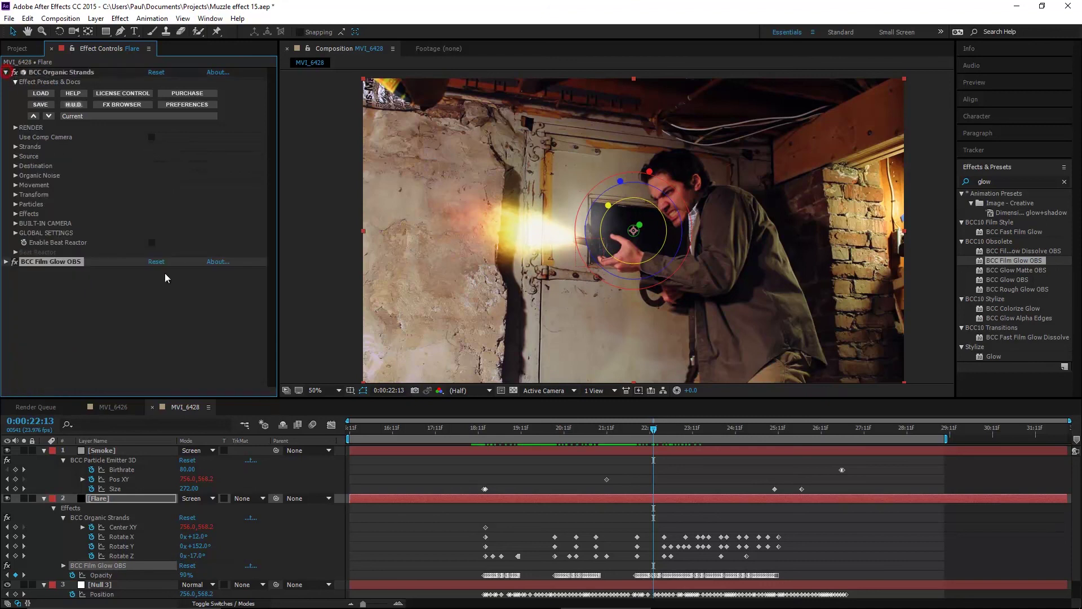
pyautogui.click(144, 333)
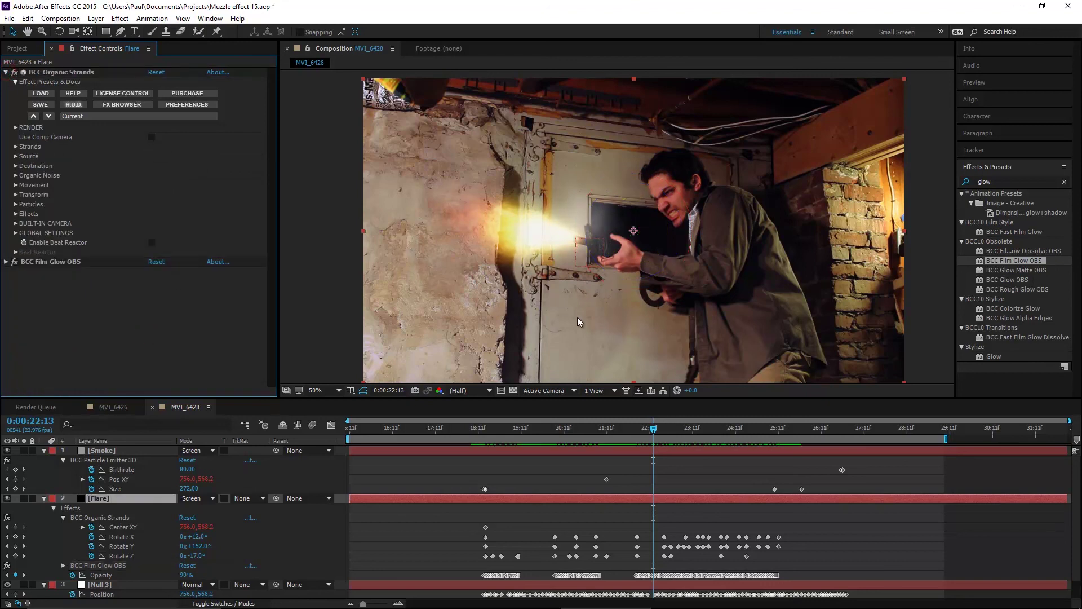
pyautogui.moveTo(599, 442); pyautogui.dragTo(488, 439)
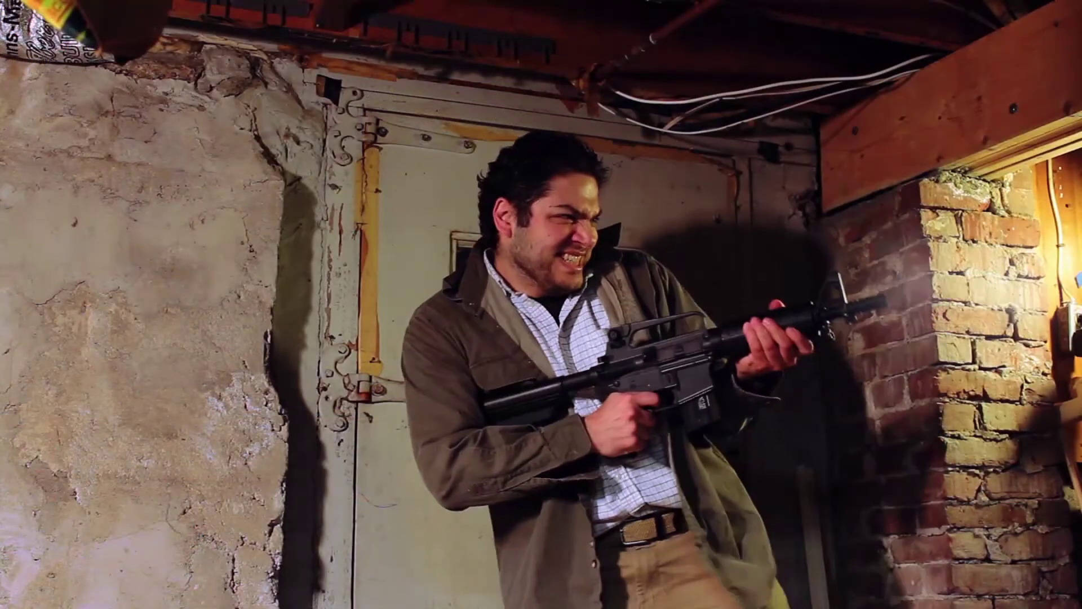